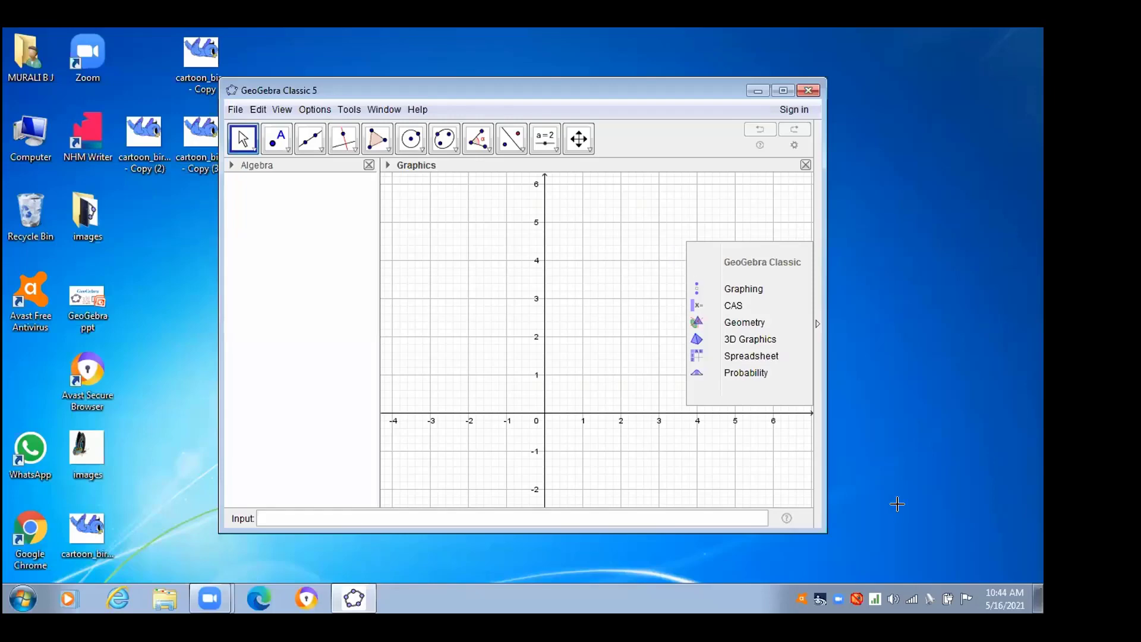
- Maximize the window and shift the coordinate axes towards the middle of the Graphics view
key("super+Up")
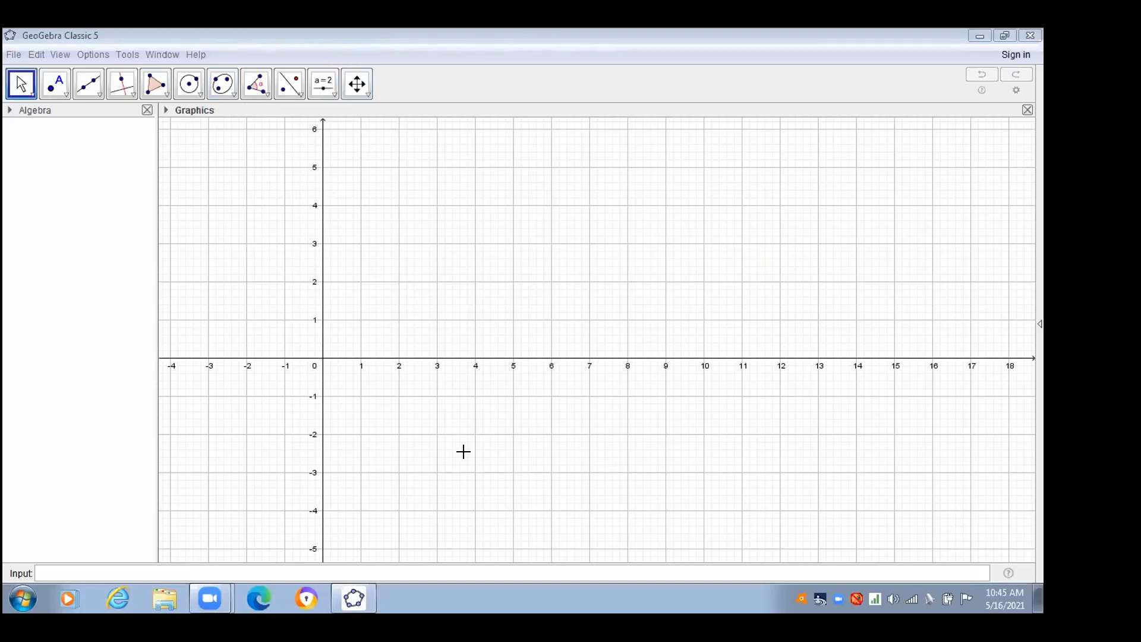
left_click_drag(290, 302, 438, 306)
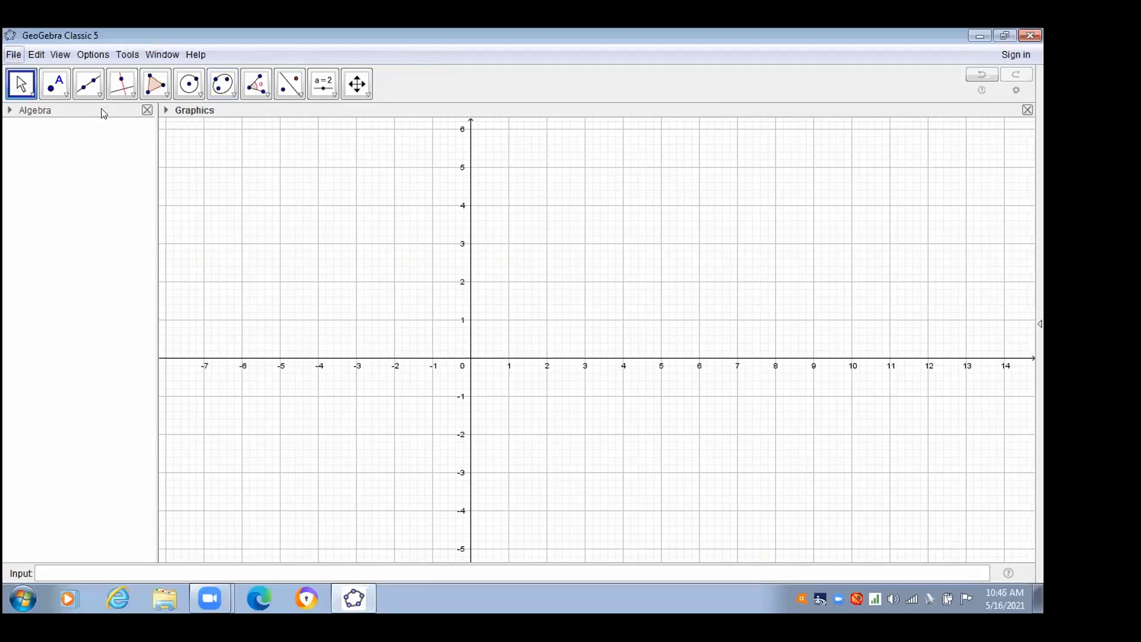
- Display the Spreadsheet view beside the Graphics view and close it again
left_click(60, 54)
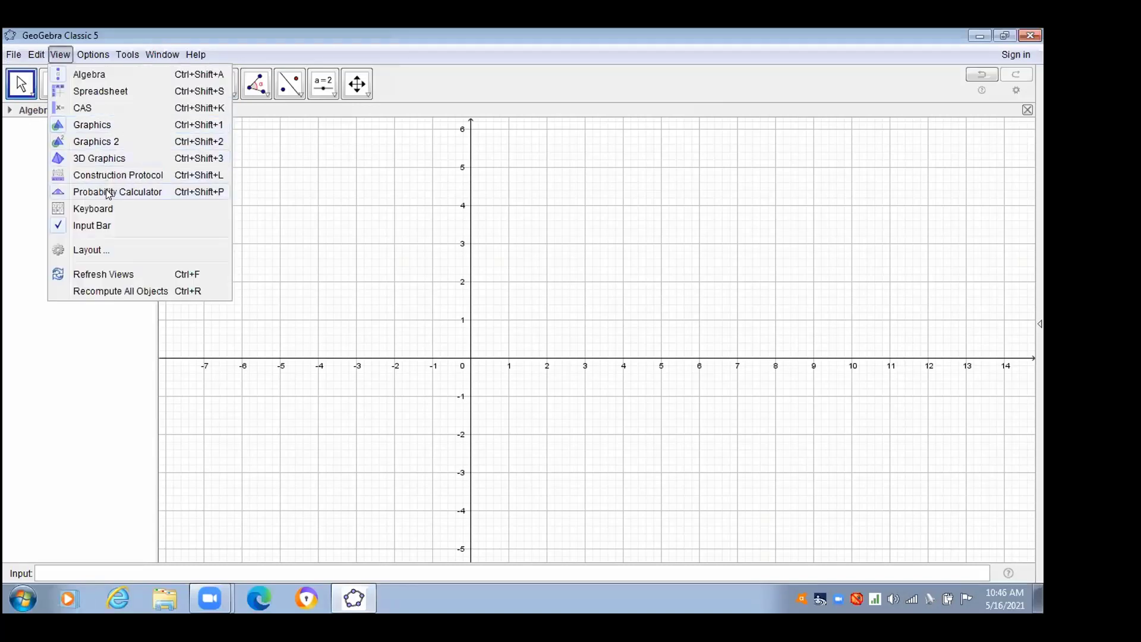
left_click(97, 93)
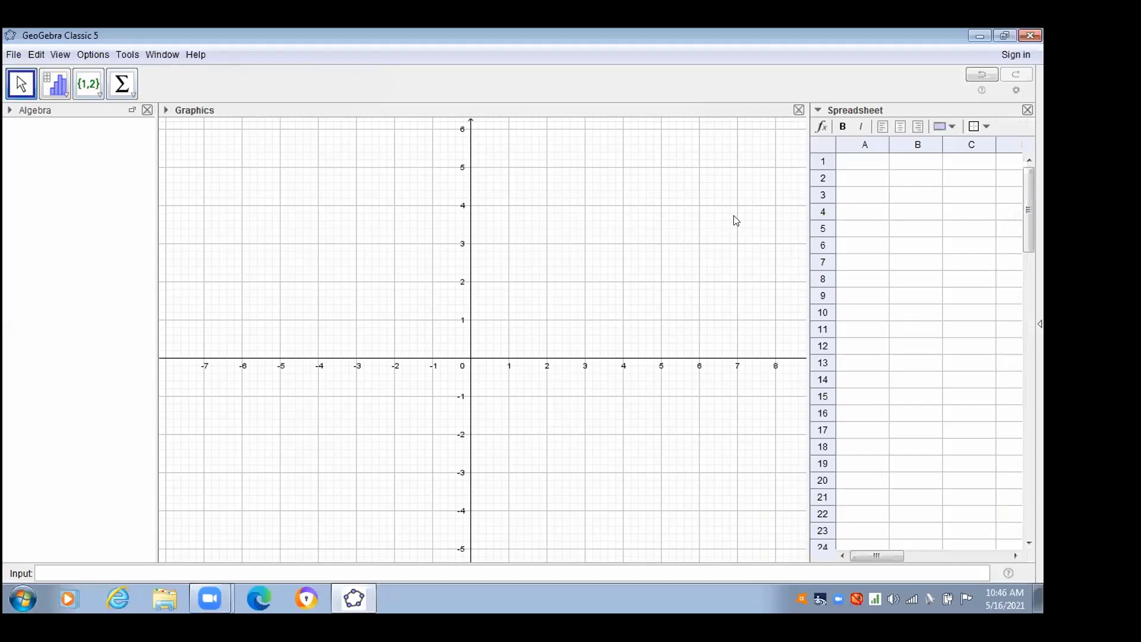
left_click(1027, 111)
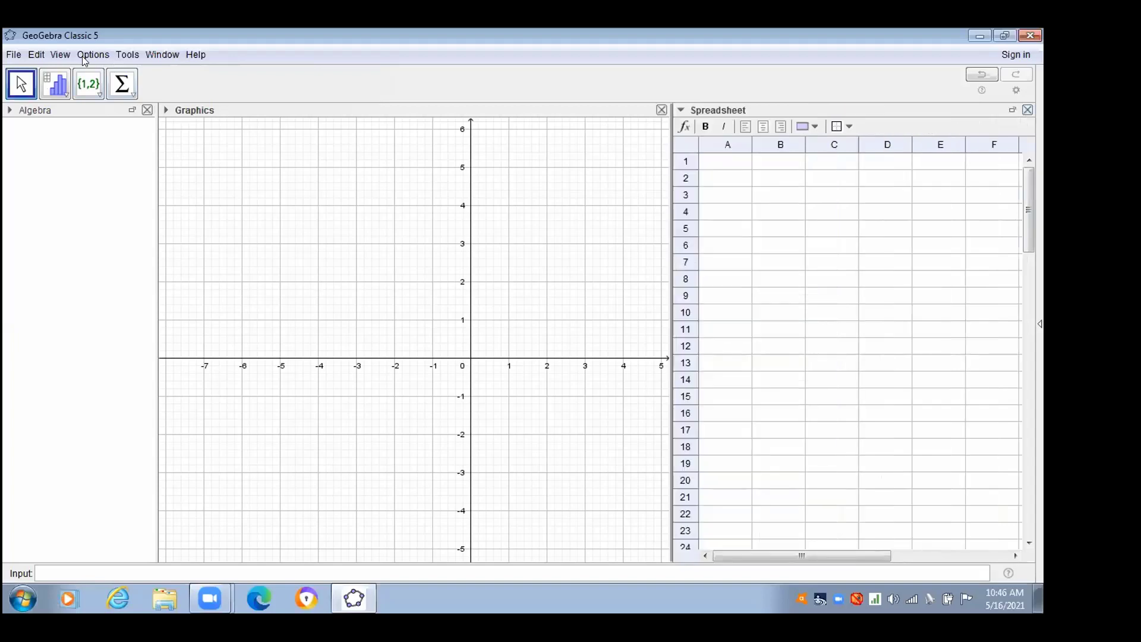
key("alt+o")
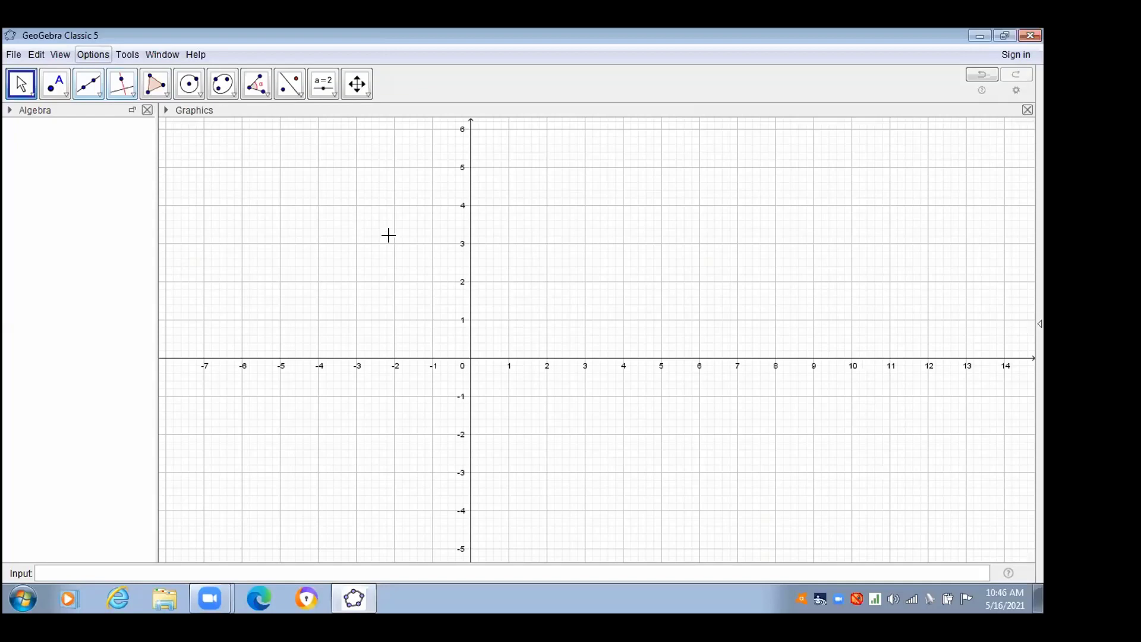
- Show the 3D Graphics view alongside the 2D Graphics view and hide it again
key("alt+v")
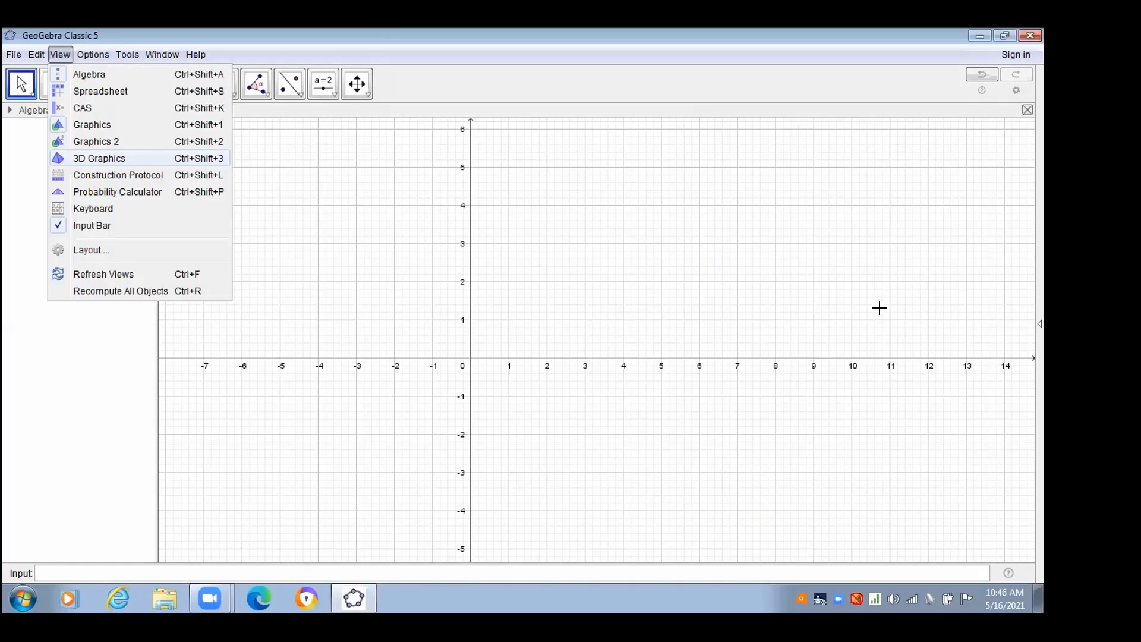
key("Return")
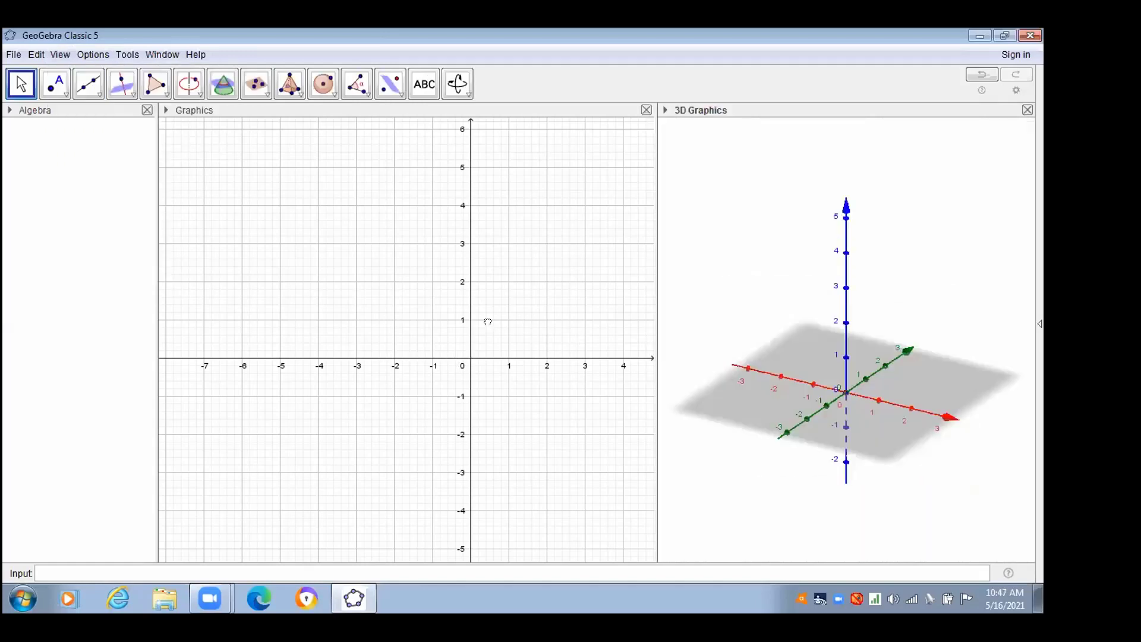
left_click(451, 329)
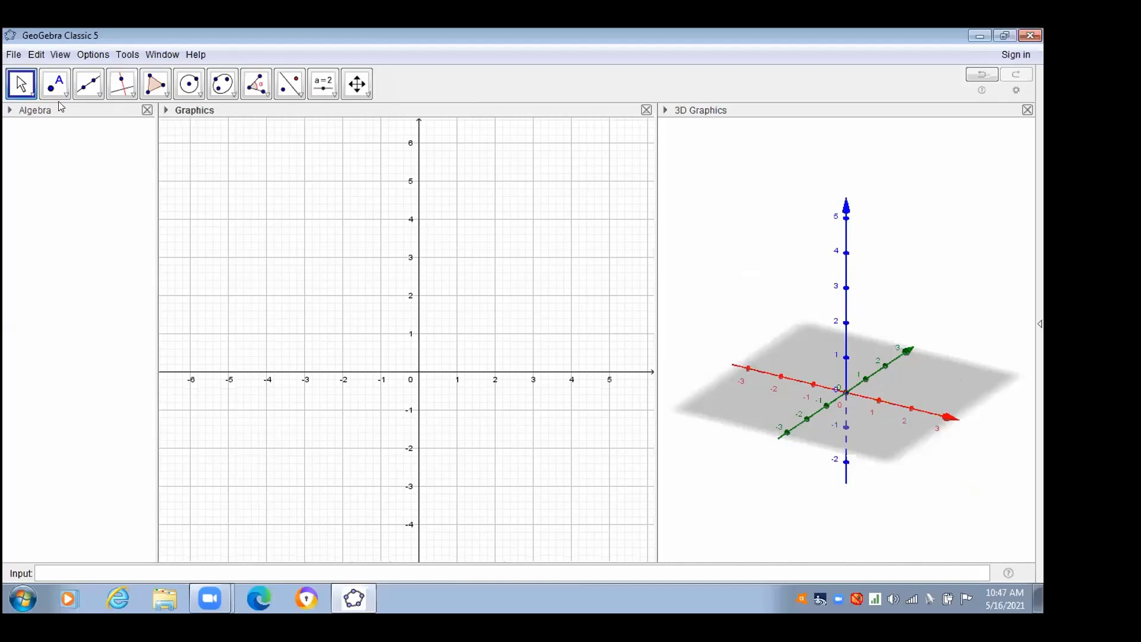
key("ctrl+shift+3")
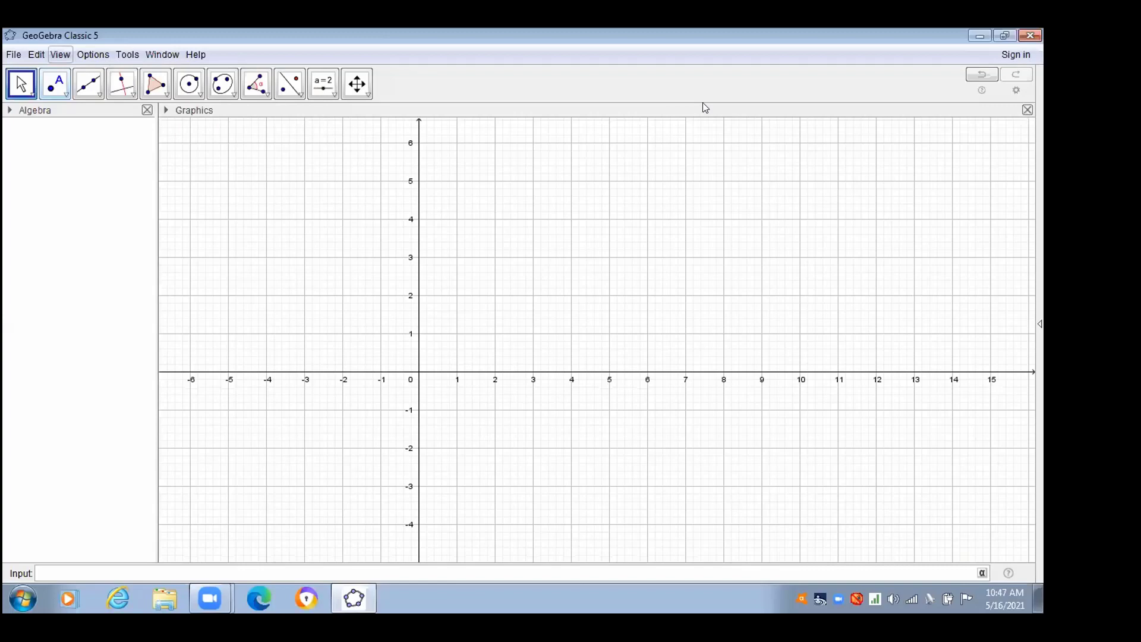
- Show the Graphics 2 view as a second plotting area and hide it again
key("ctrl+shift+2")
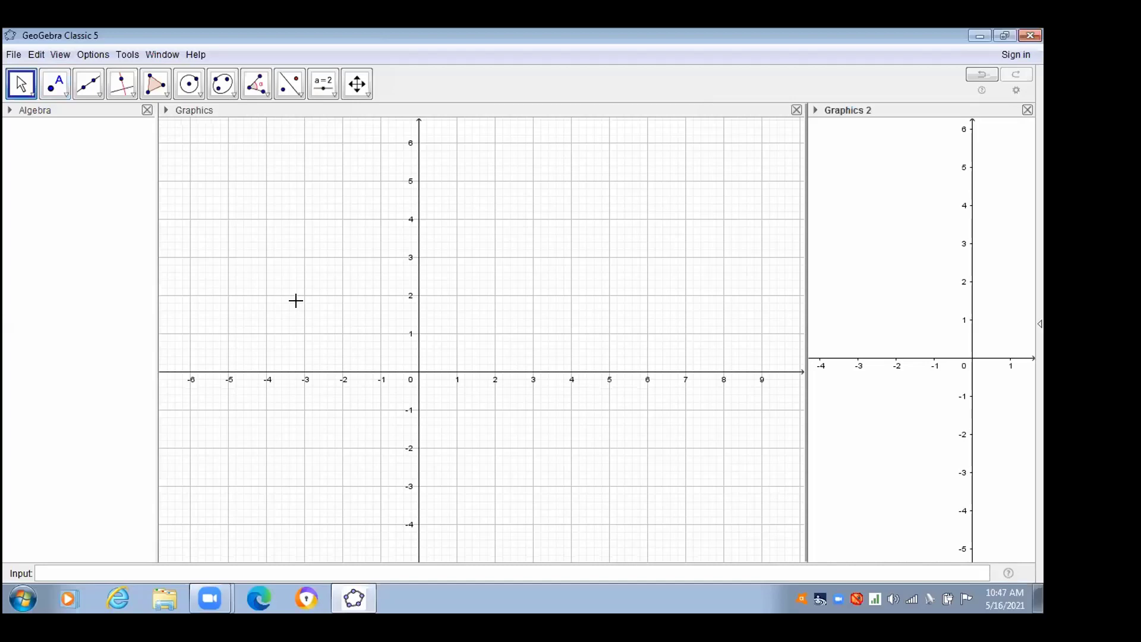
key("ctrl+shift+2")
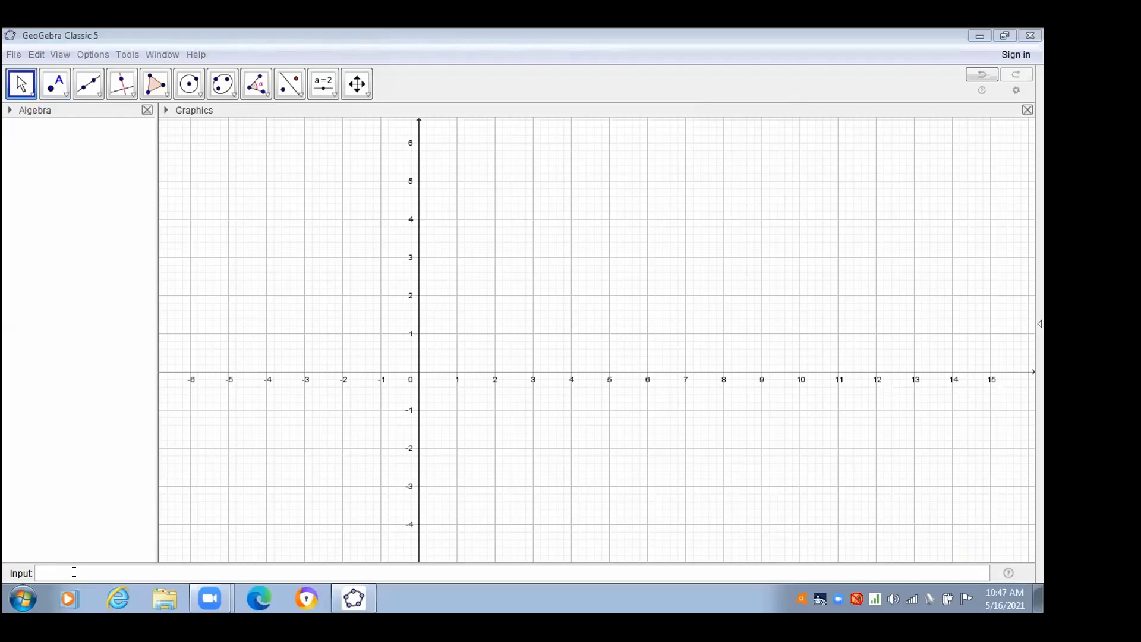
- Examine the input bar and the tool groups for lines, polygons, circles, angles, transformations, sliders and moving the graphics view
left_click(164, 579)
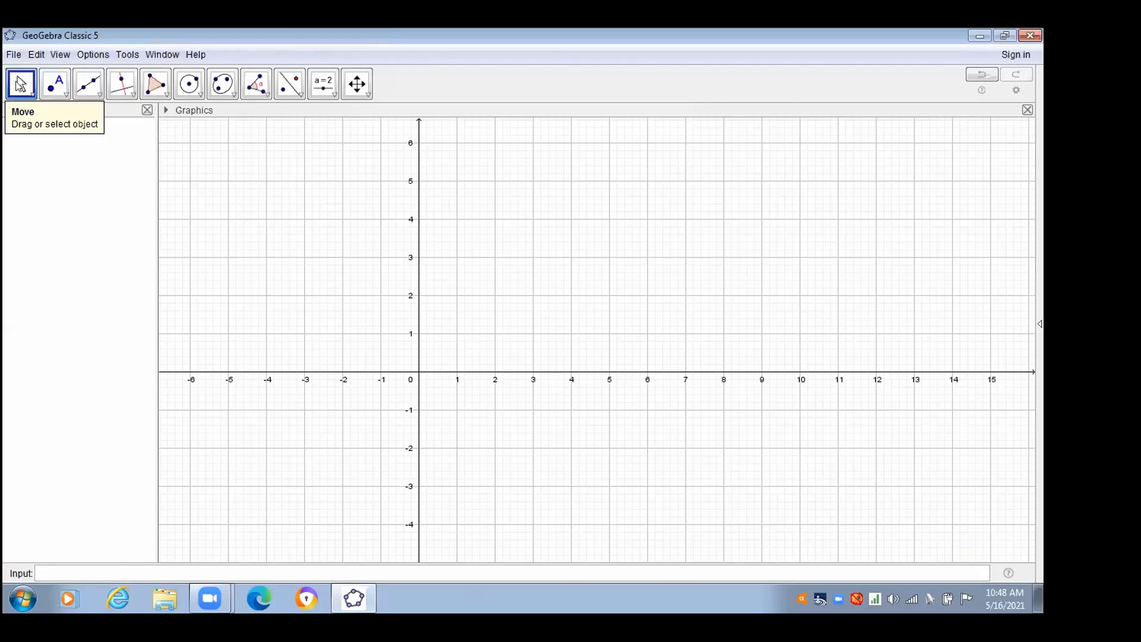
left_click(57, 95)
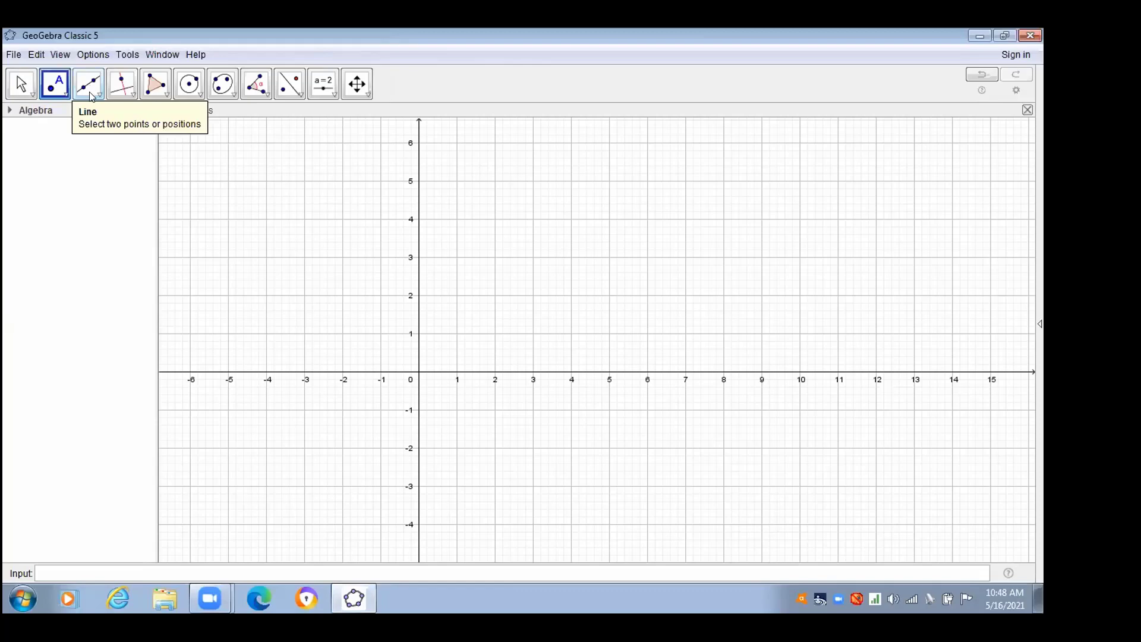
left_click(93, 89)
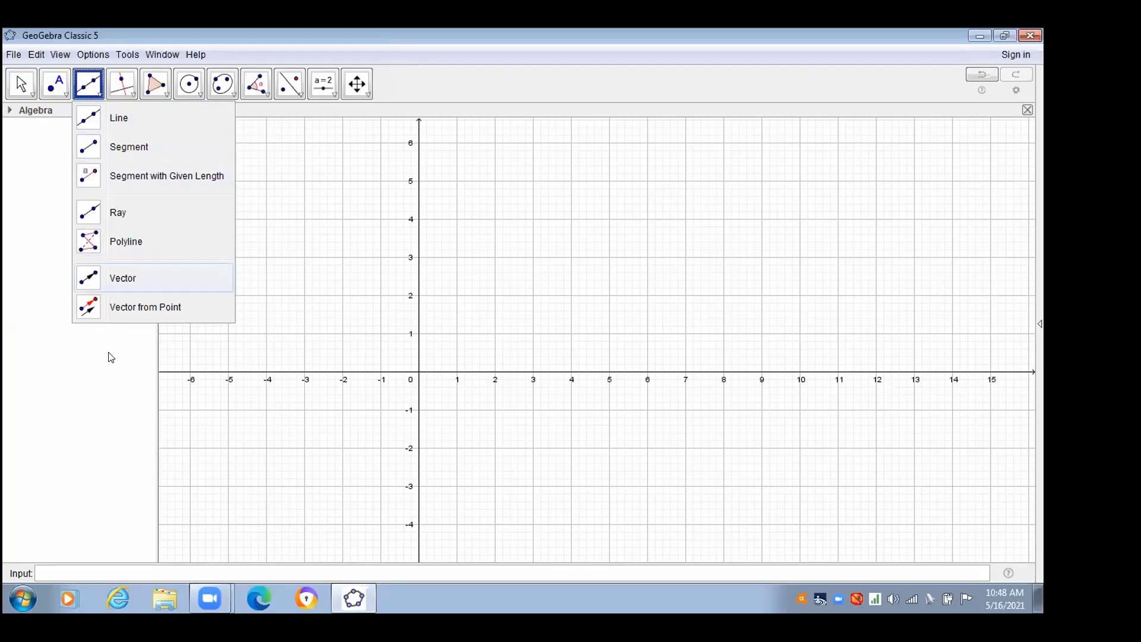
left_click(155, 89)
left_click(155, 90)
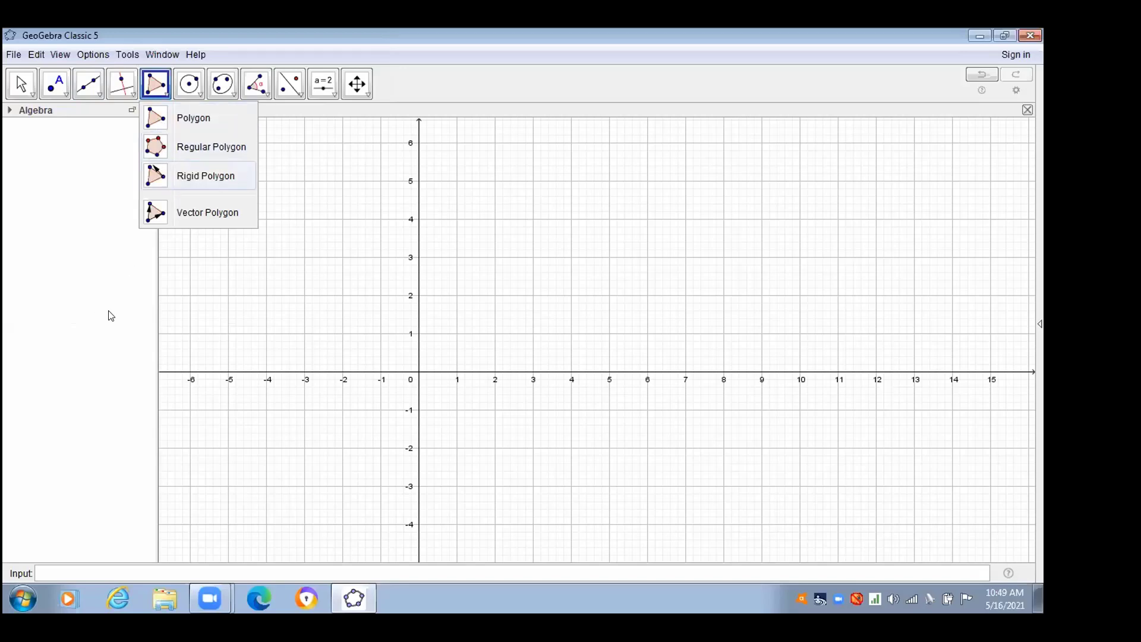
left_click(192, 95)
left_click(192, 95)
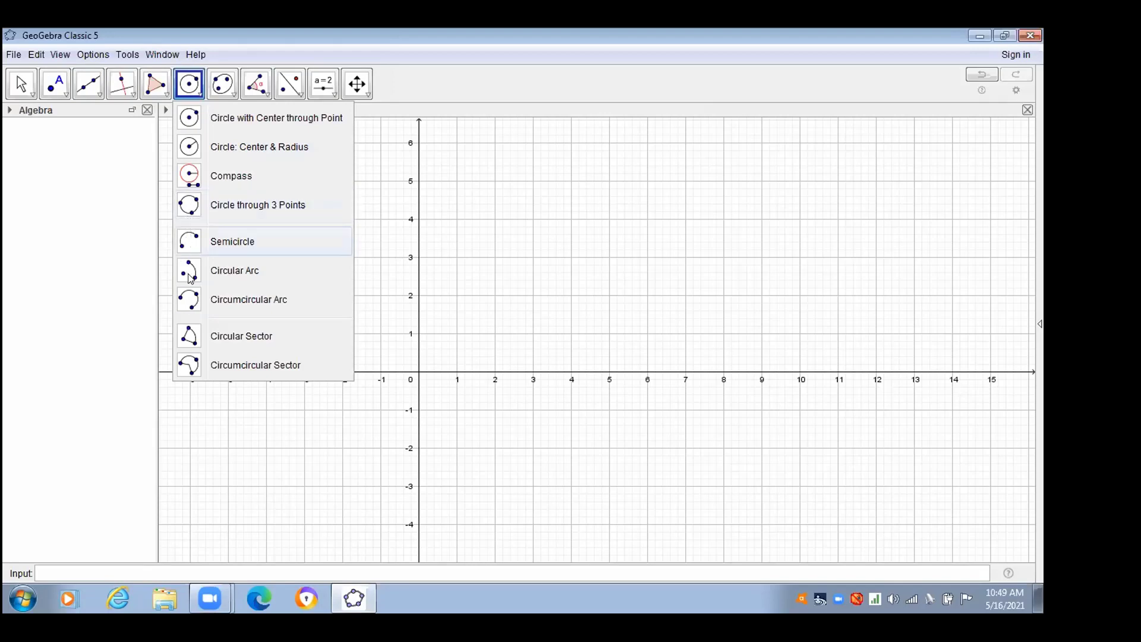
left_click(77, 283)
left_click(257, 95)
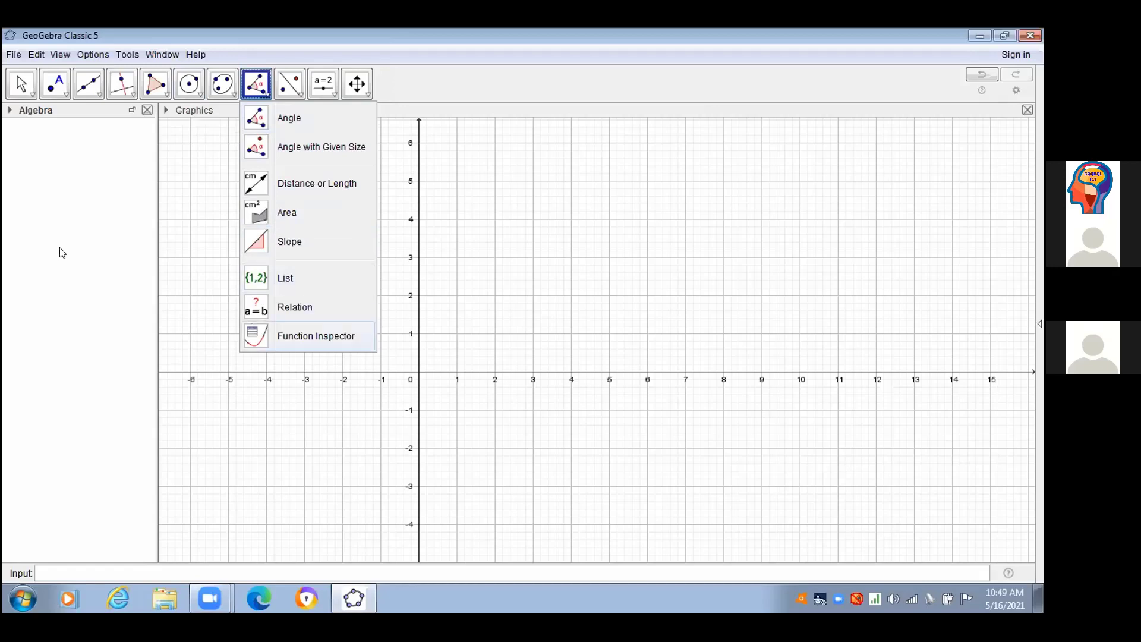
left_click(274, 116)
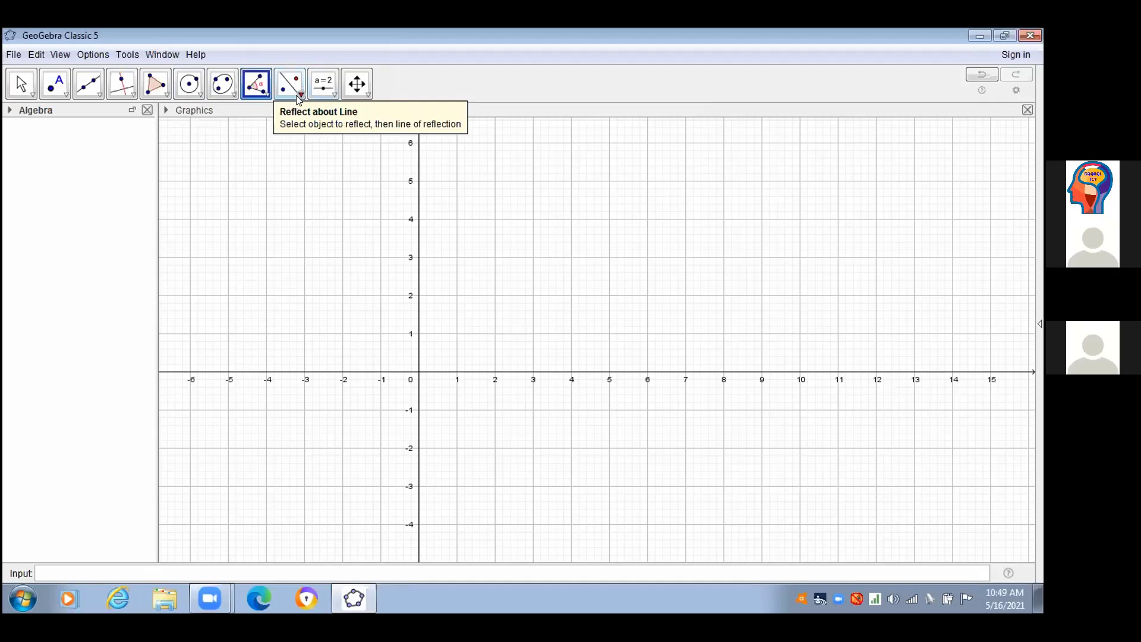
left_click(299, 95)
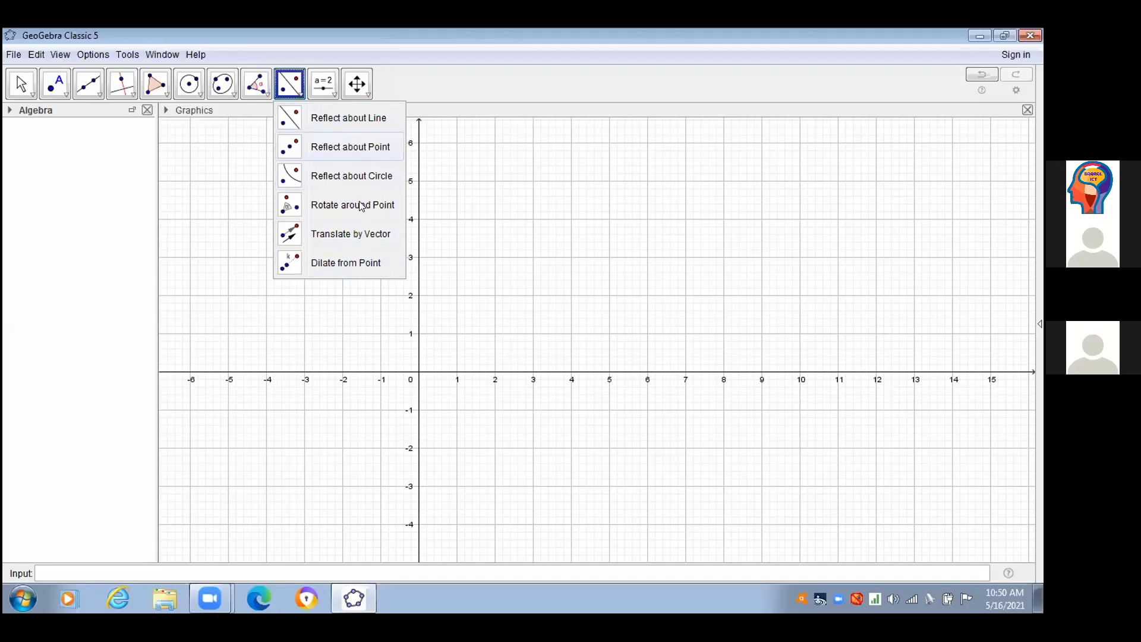
left_click(330, 89)
left_click(330, 89)
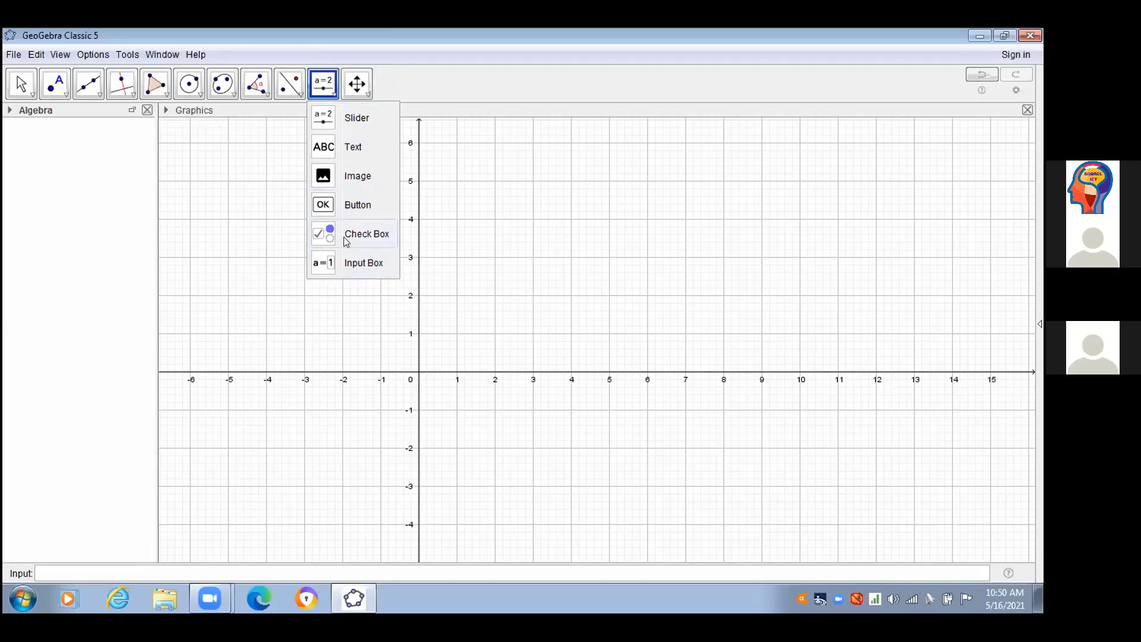
left_click(359, 92)
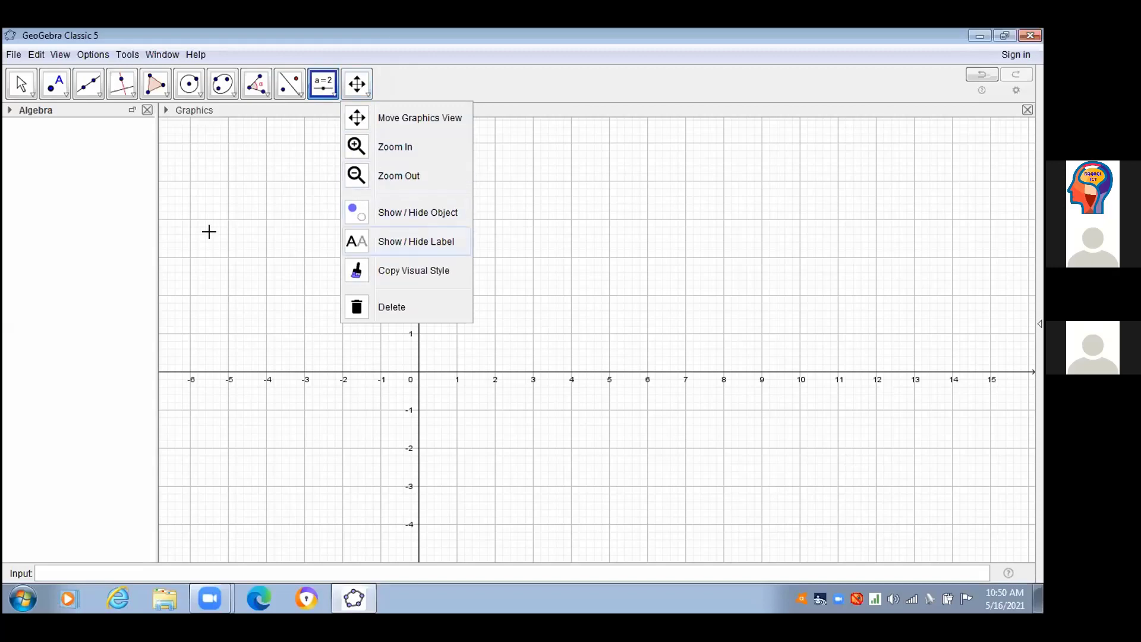
left_click(74, 219)
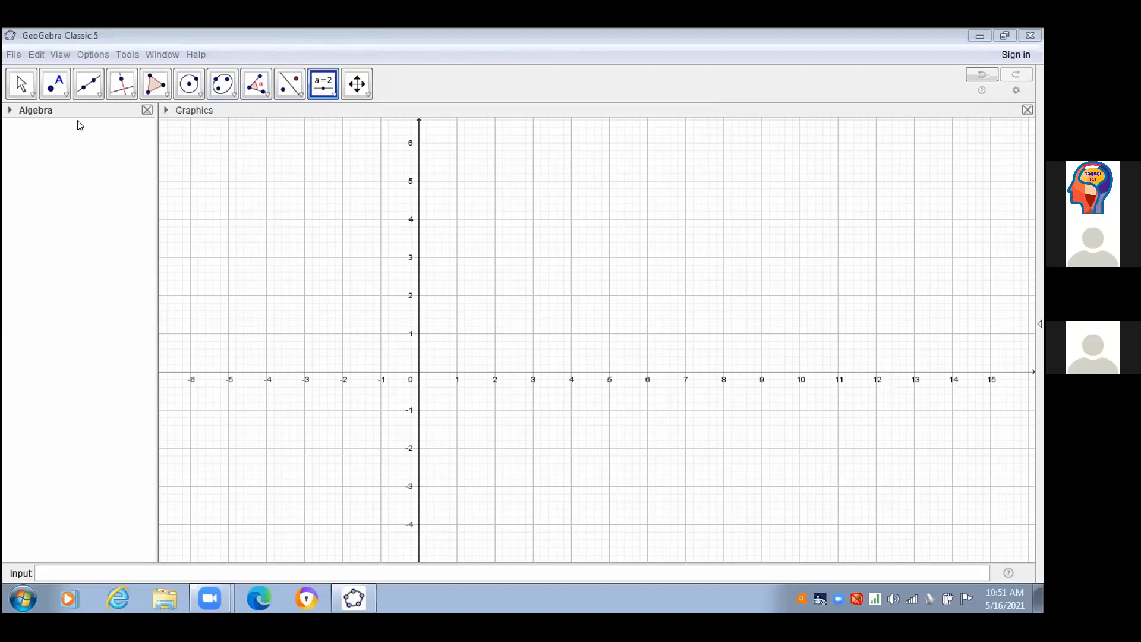
- Plot a point A at (3, 4) on the grid with the Point tool
left_click(56, 88)
left_click(56, 88)
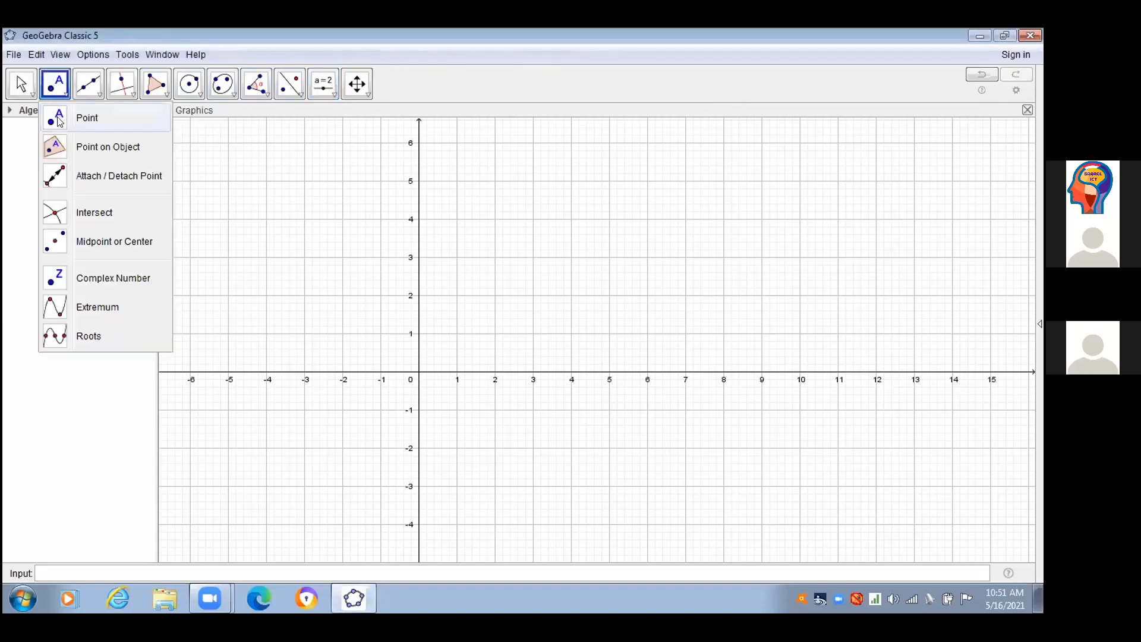
left_click(59, 119)
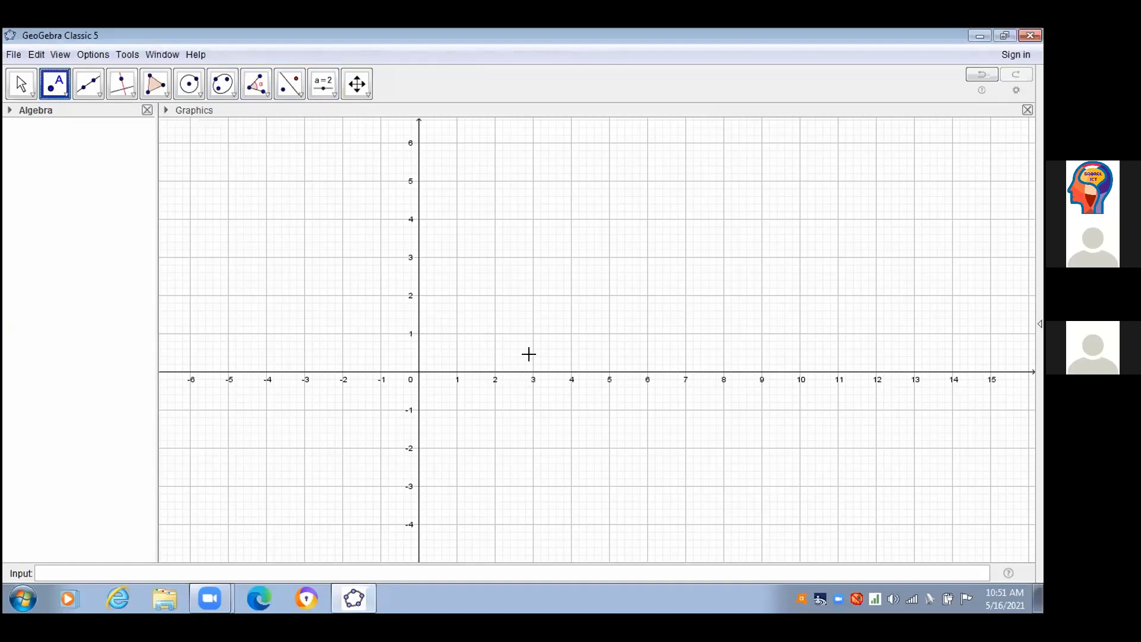
left_click(534, 220)
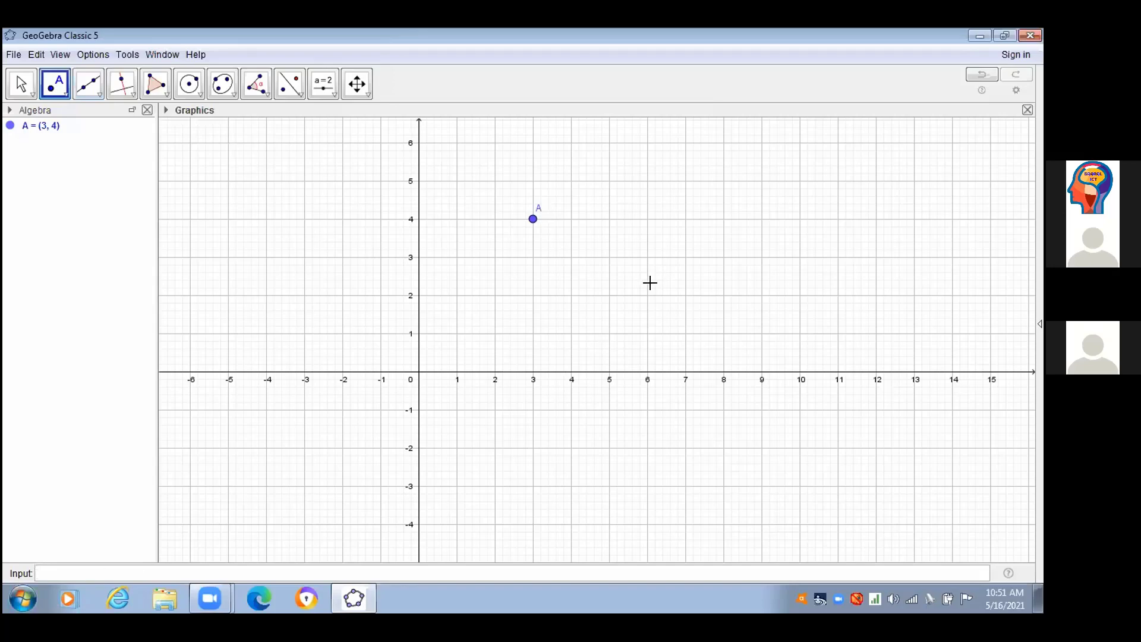
- Create point B by entering the definition B=(3,5) as an algebraic input
left_click(49, 569)
type("B=(3,5")
key("Return")
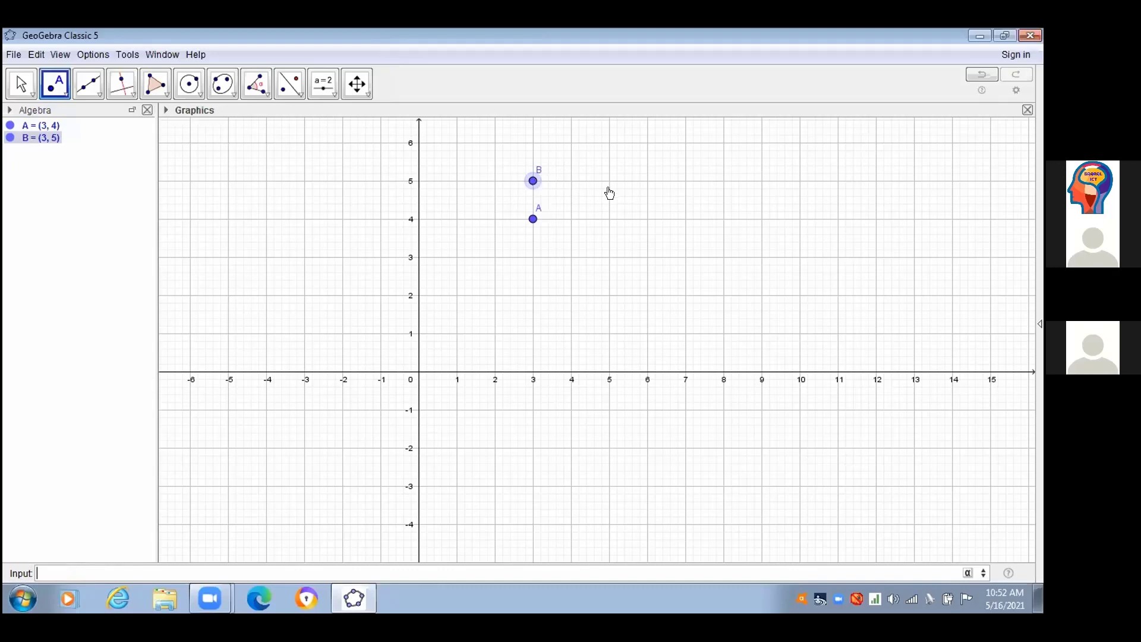
- Move point B to (9, 4) so that it lies level with point A
left_click_drag(785, 245, 767, 182)
mouse_move(533, 219)
left_mouse_down()
mouse_move(533, 186)
mouse_move(535, 220)
left_mouse_up()
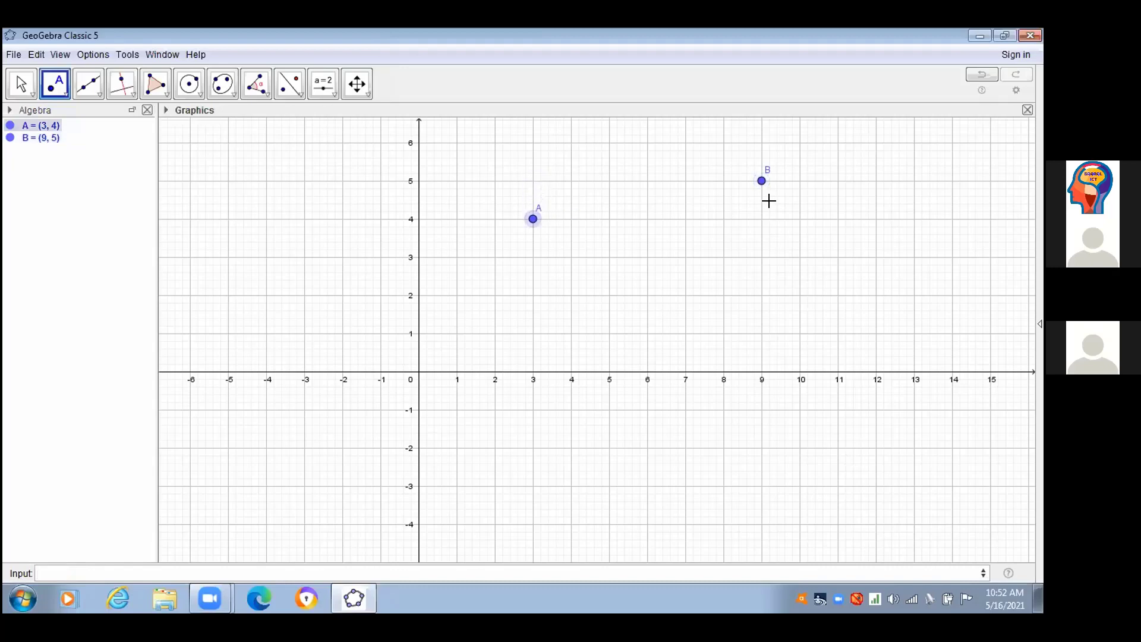
left_click_drag(766, 209, 761, 218)
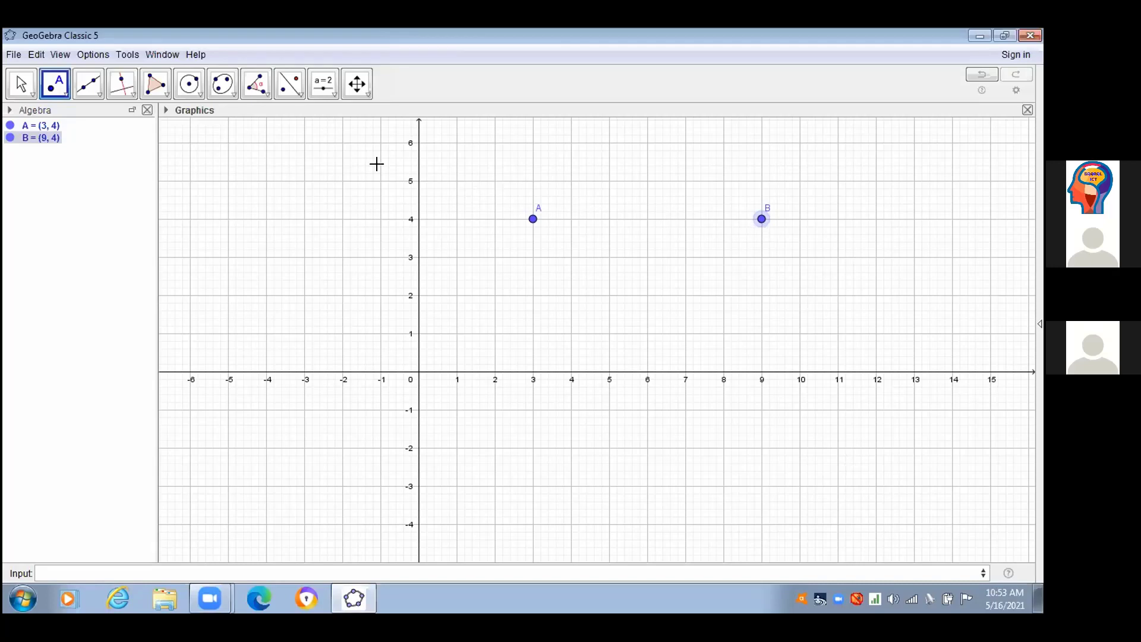
- Draw a line through points A and B with the Line tool
left_click(88, 85)
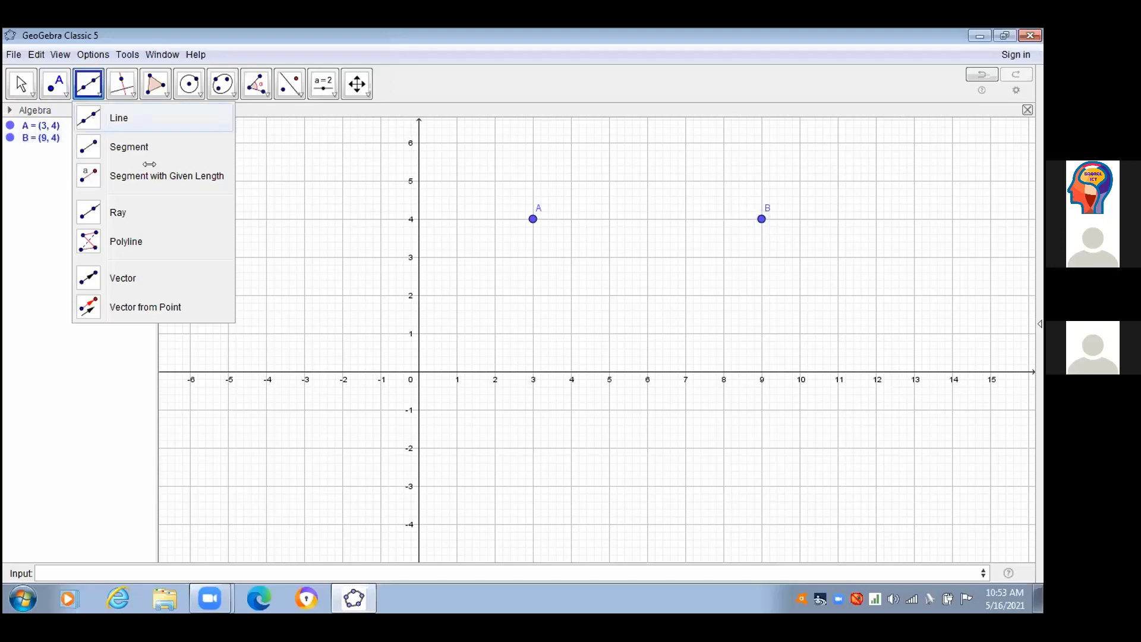
left_click(533, 219)
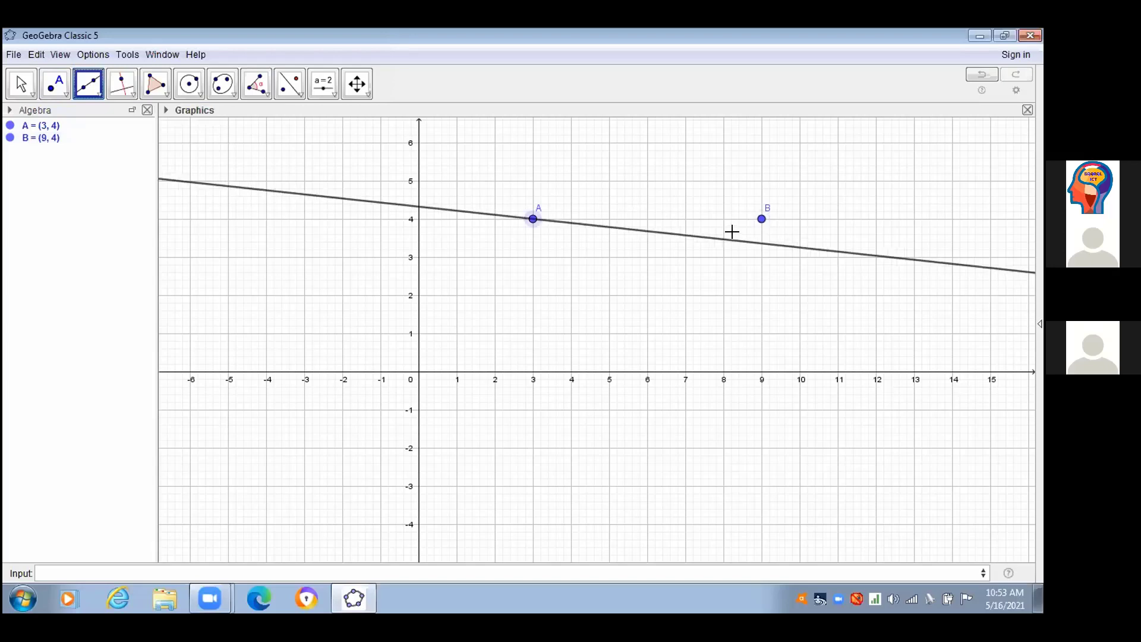
left_click(761, 219)
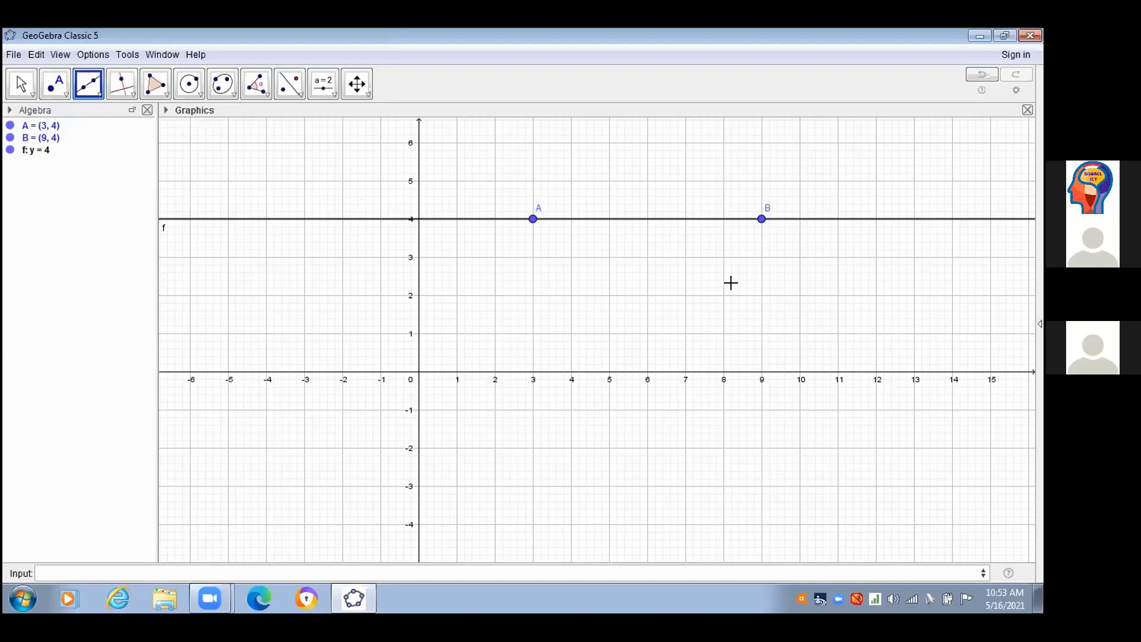
- Draw a segment from (1, 2) to about (11.2, 1.98) below the line through A and B with the Segment tool
left_click(91, 88)
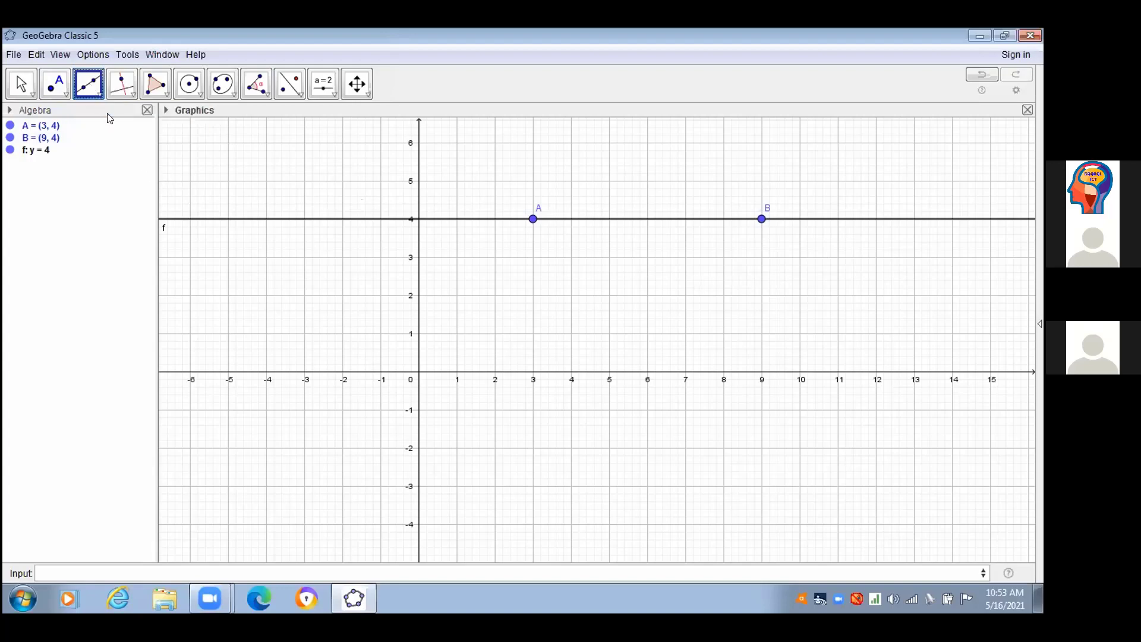
left_click(43, 352)
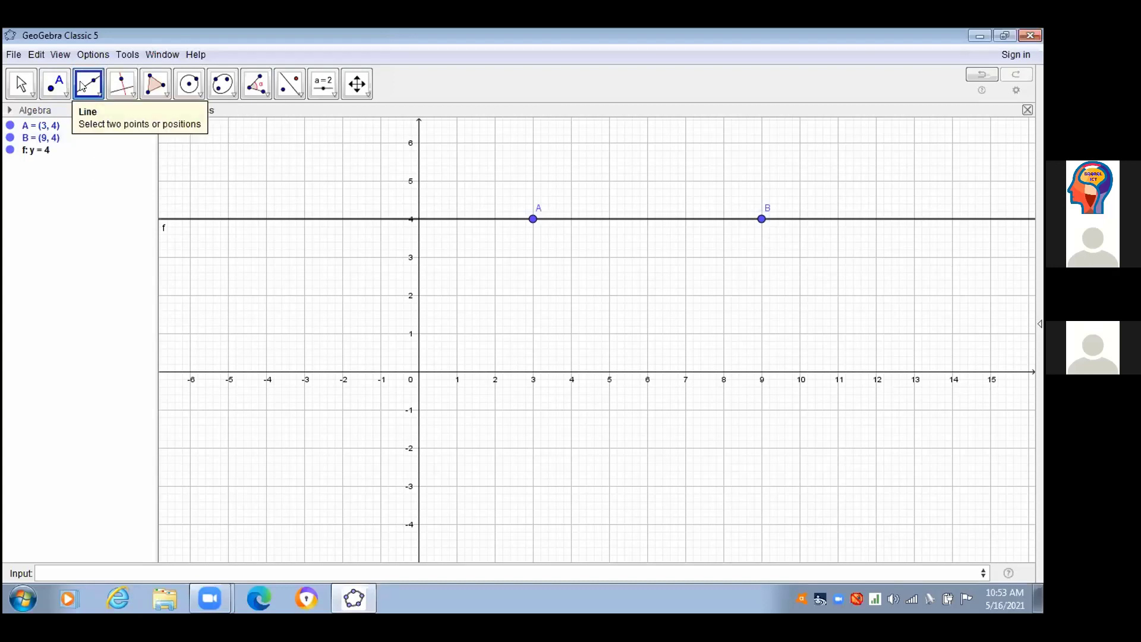
left_click_drag(82, 86, 91, 191)
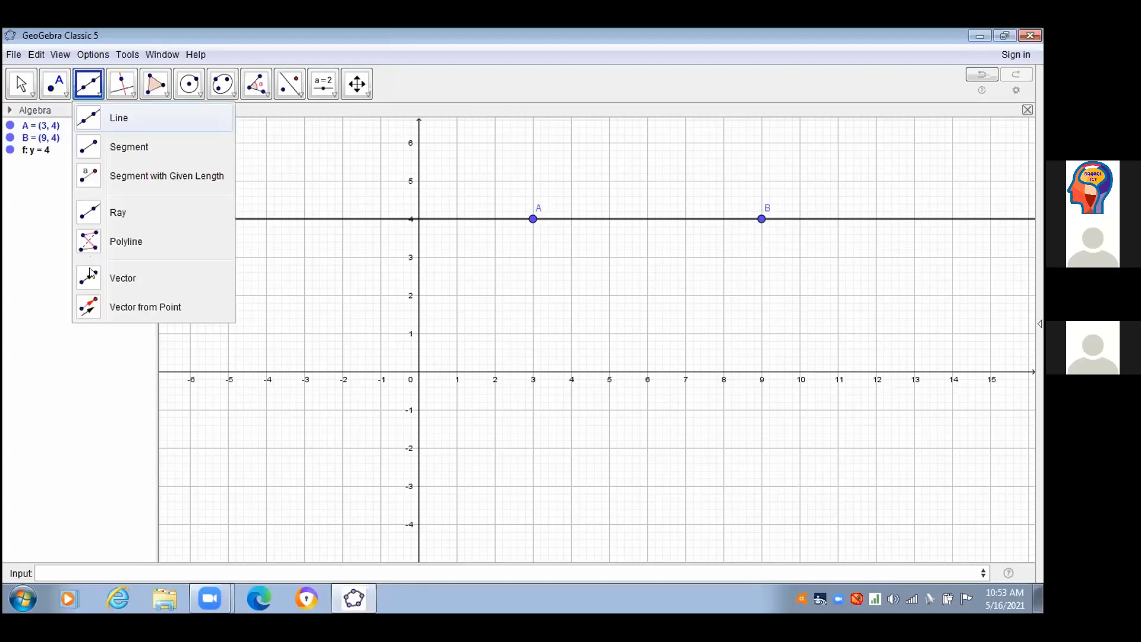
left_click(89, 156)
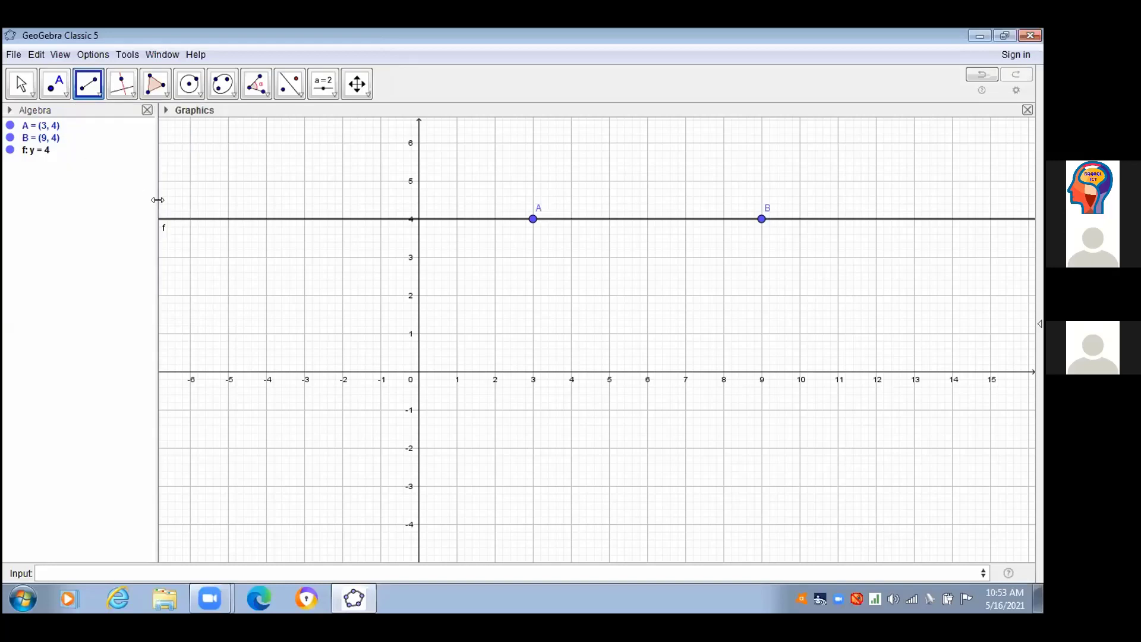
left_click(457, 296)
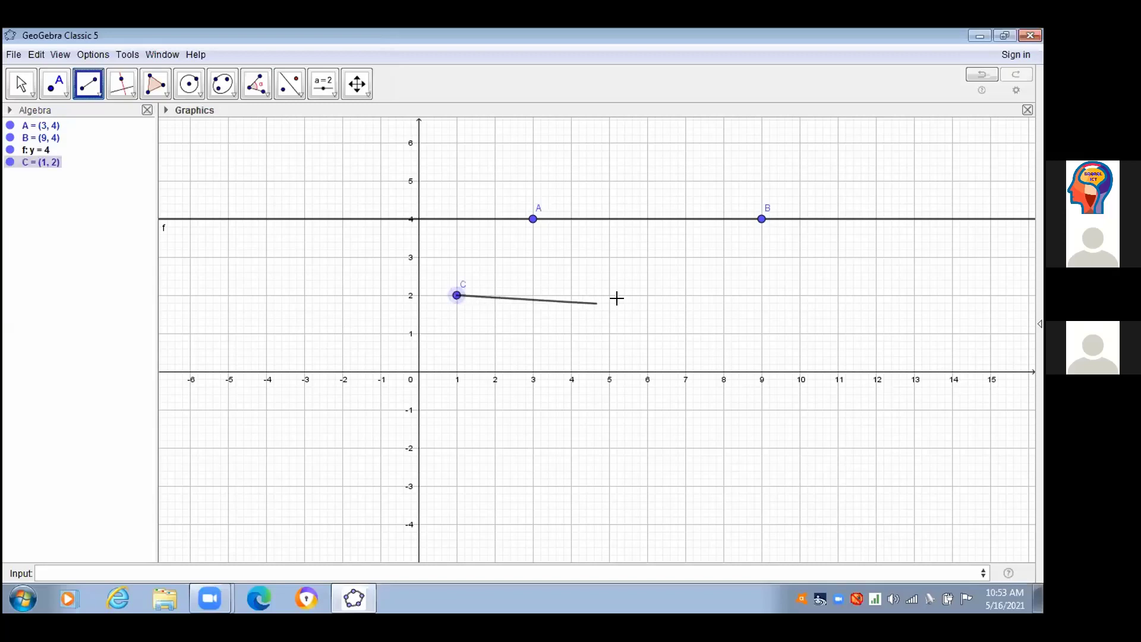
left_click(846, 296)
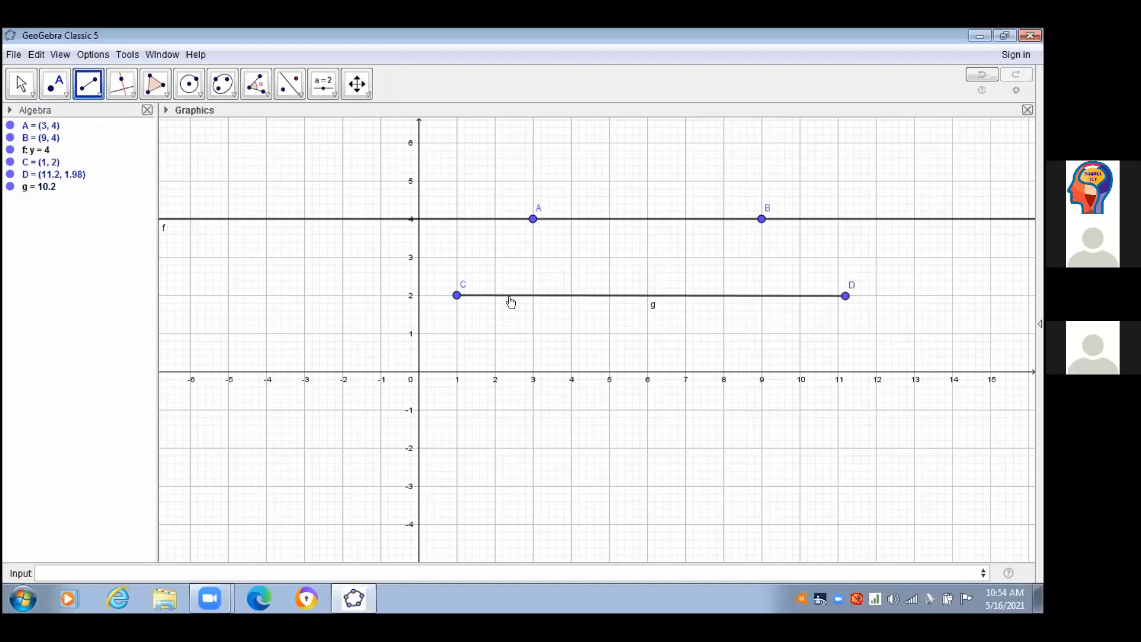
- Change the color of segment CD to red (255, 0, 0) in its object properties and close them
right_click(637, 296)
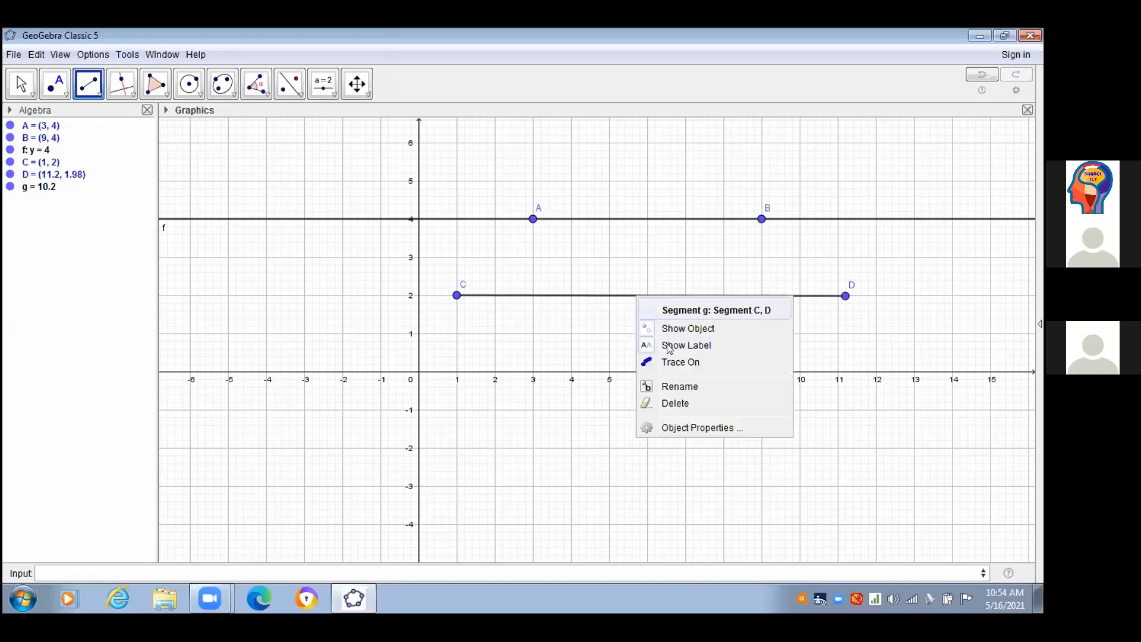
left_click(670, 424)
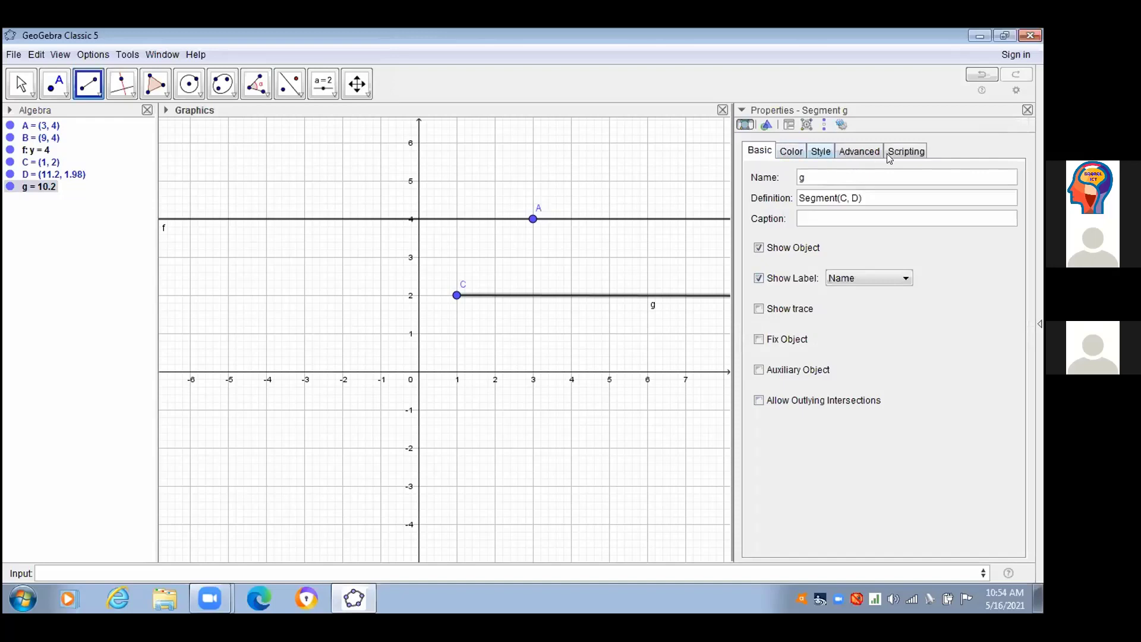
left_click(792, 150)
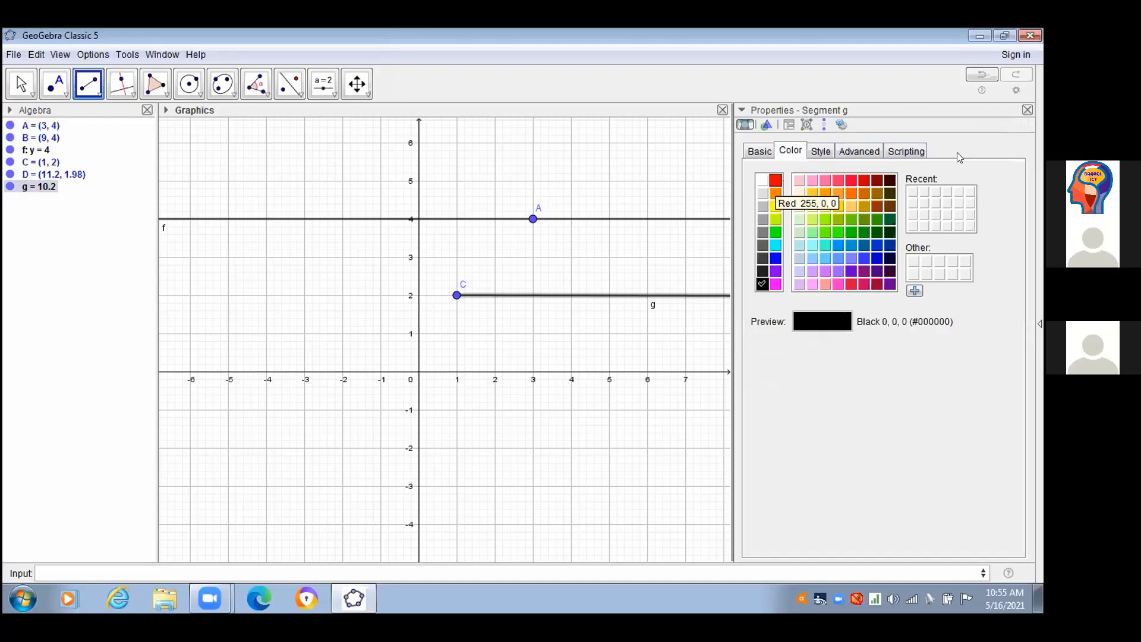
left_click(776, 181)
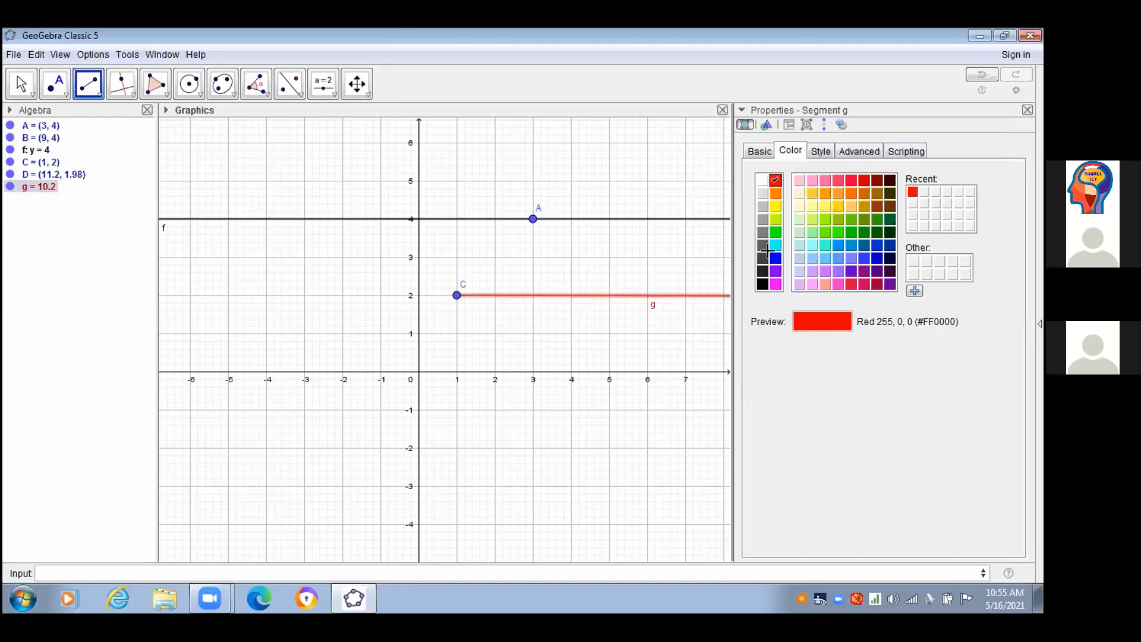
key("Escape")
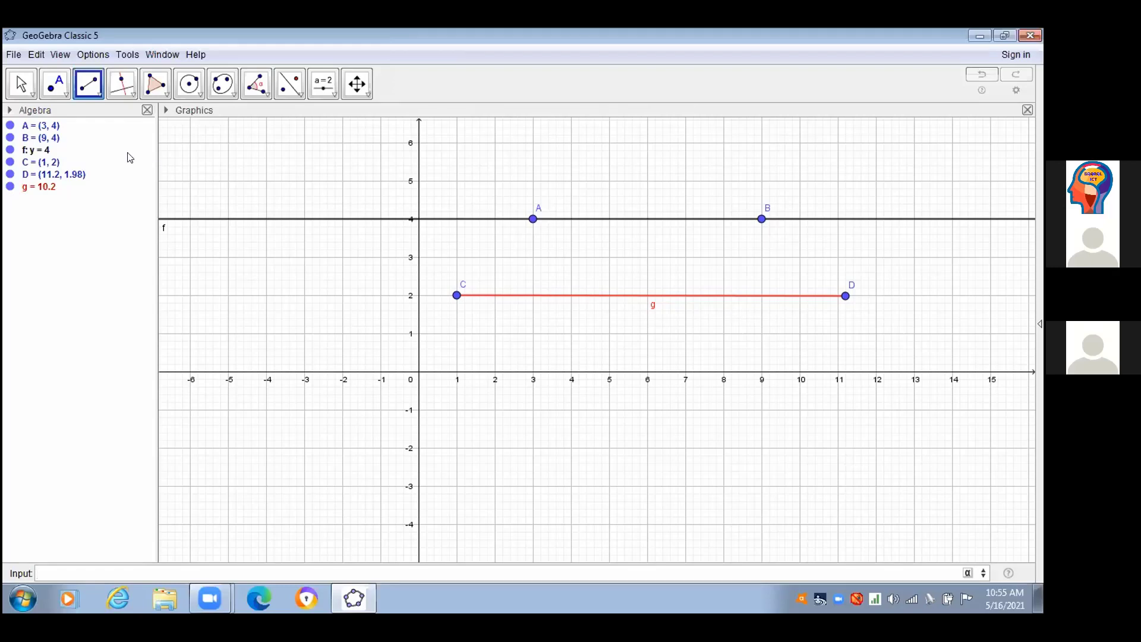
- Place a point at (3, 2) on the red segment CD with the Point on Object tool
left_click(55, 83)
left_click(56, 84)
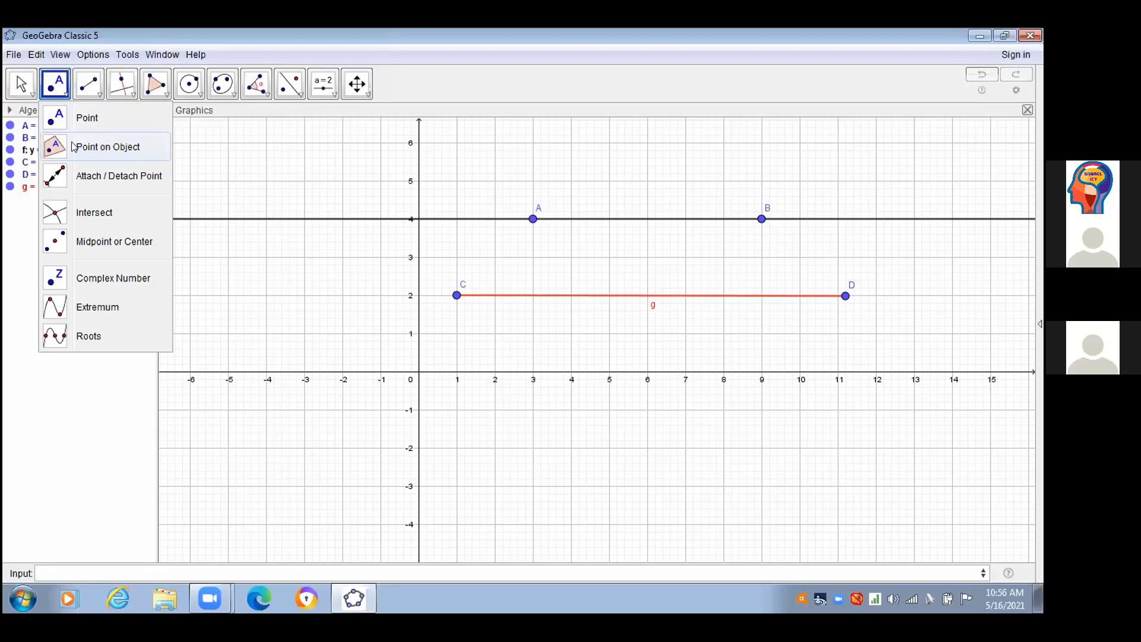
left_click(74, 147)
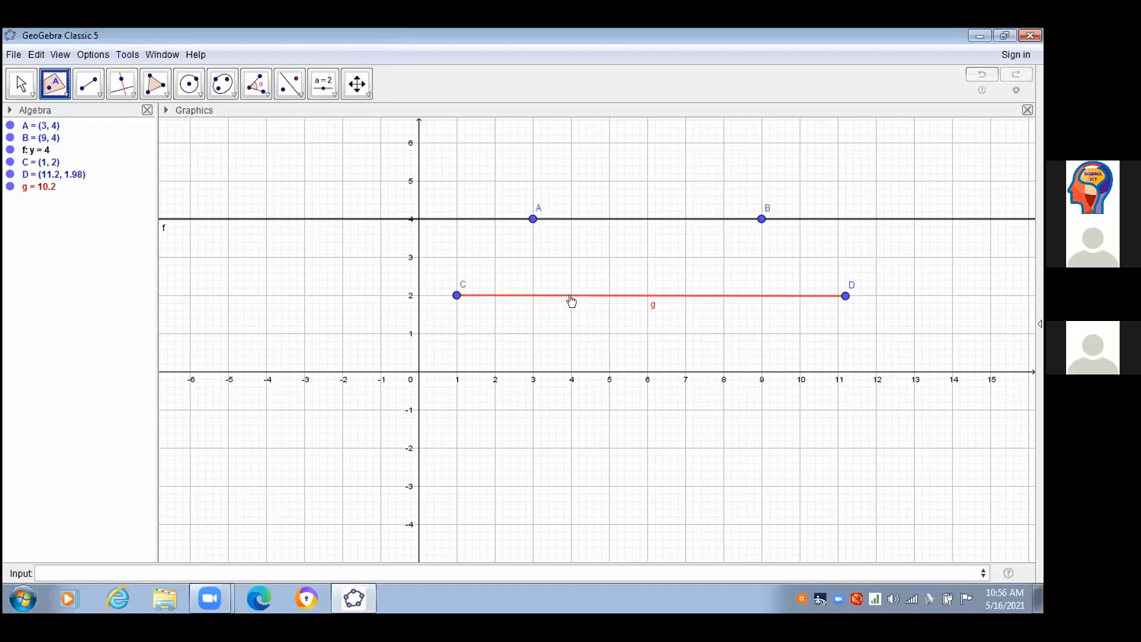
left_click(533, 295)
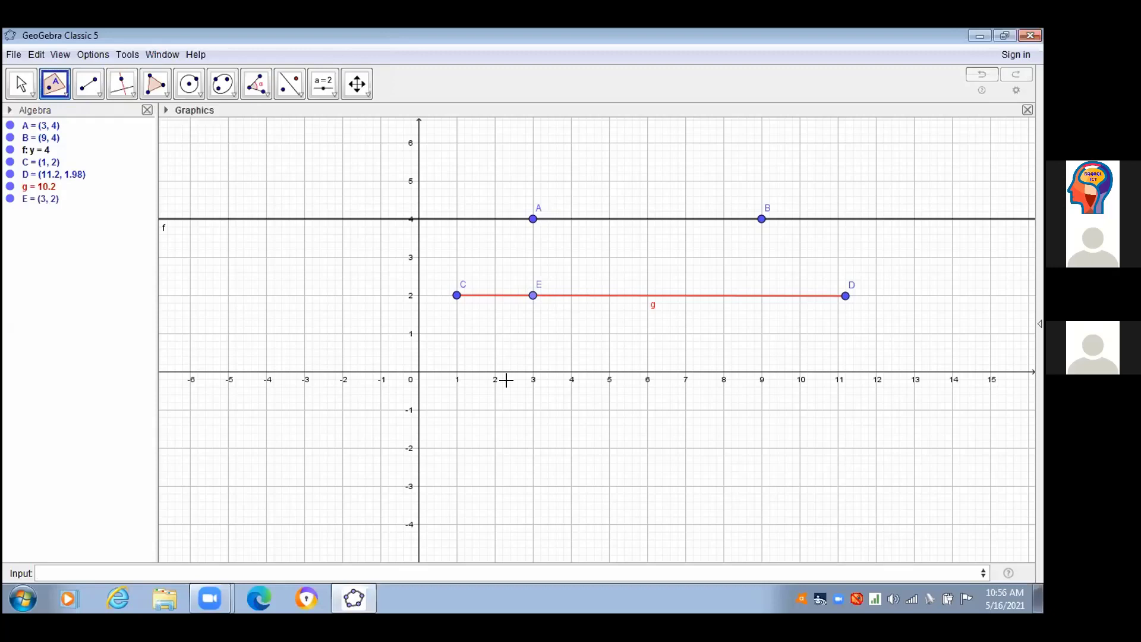
- Slide point E along segment CD to about (3.98, 1.99) and turn on its animation
left_click_drag(534, 296, 484, 295)
left_click_drag(724, 313, 535, 302)
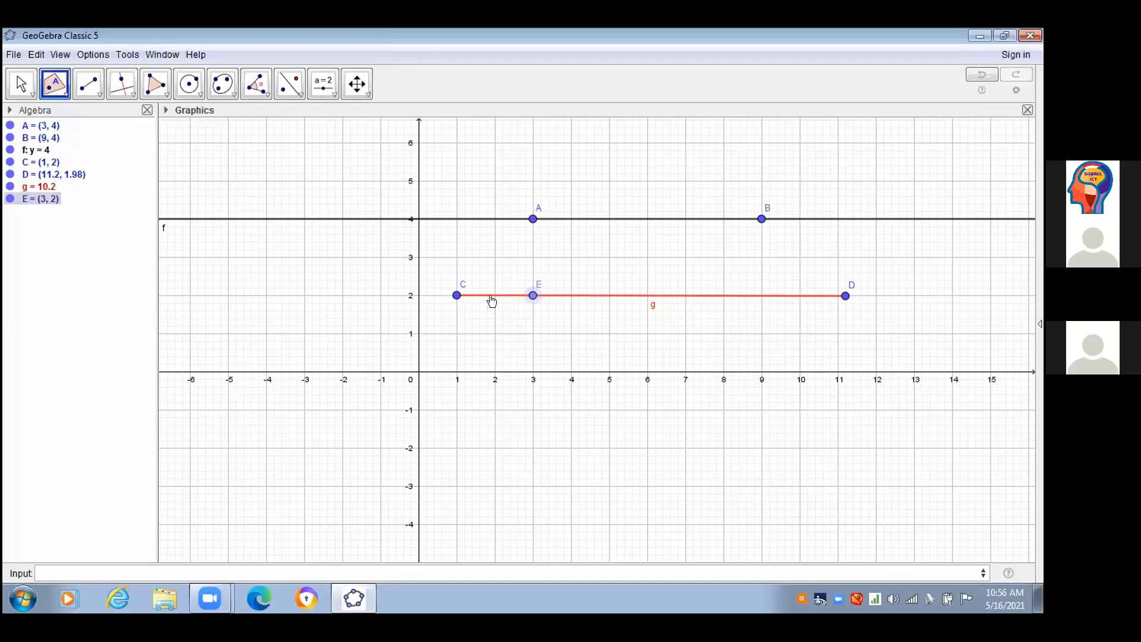
left_click_drag(533, 297, 669, 315)
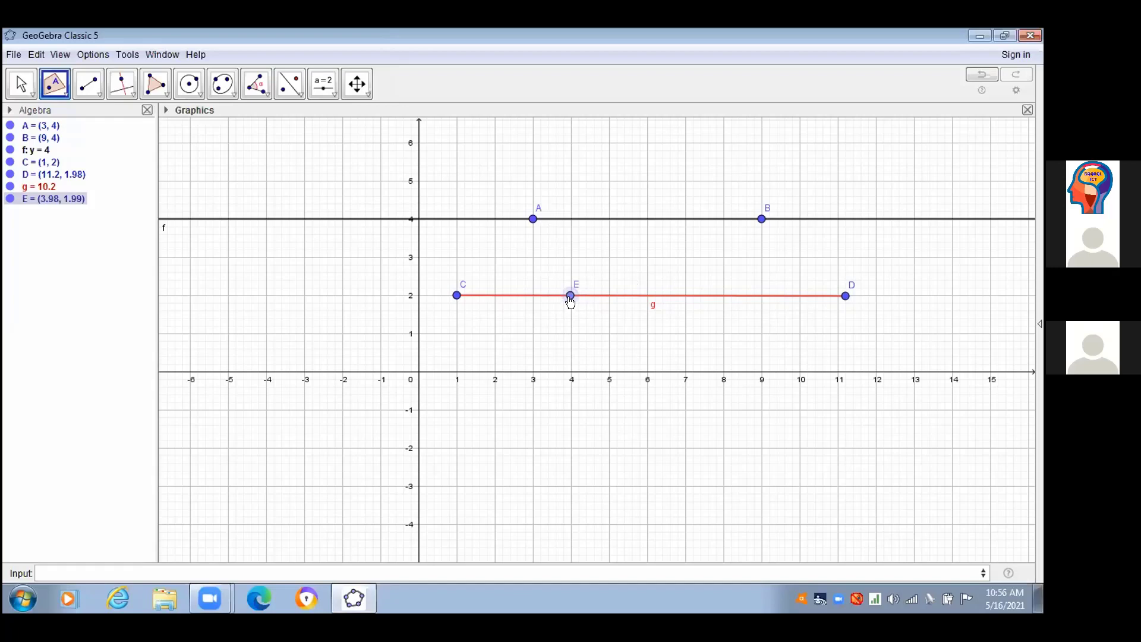
right_click(570, 297)
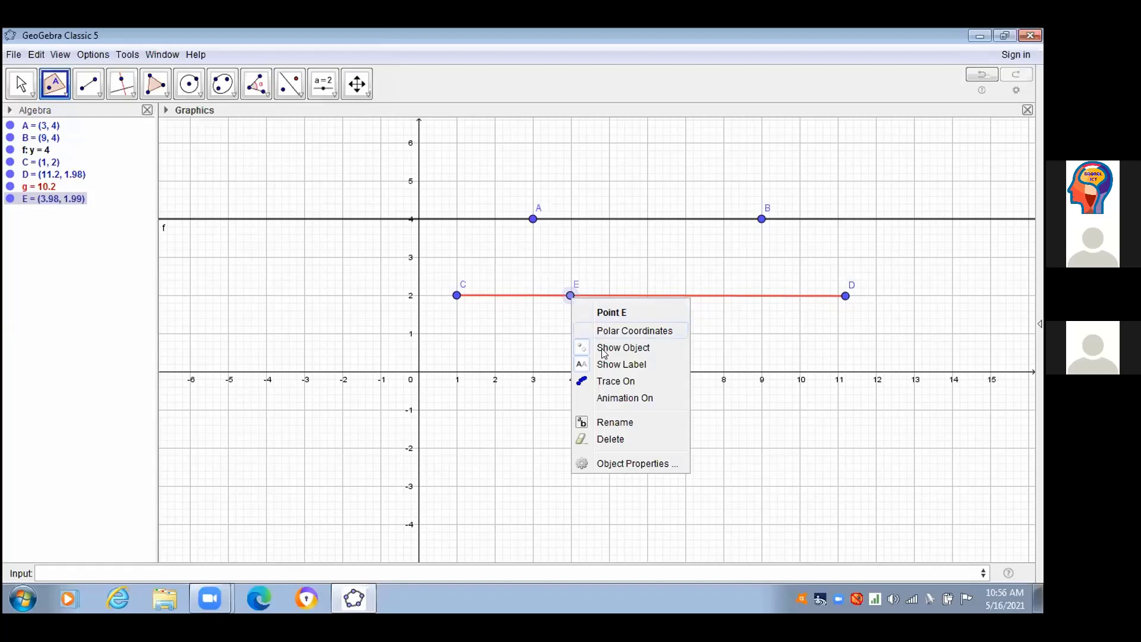
left_click(617, 397)
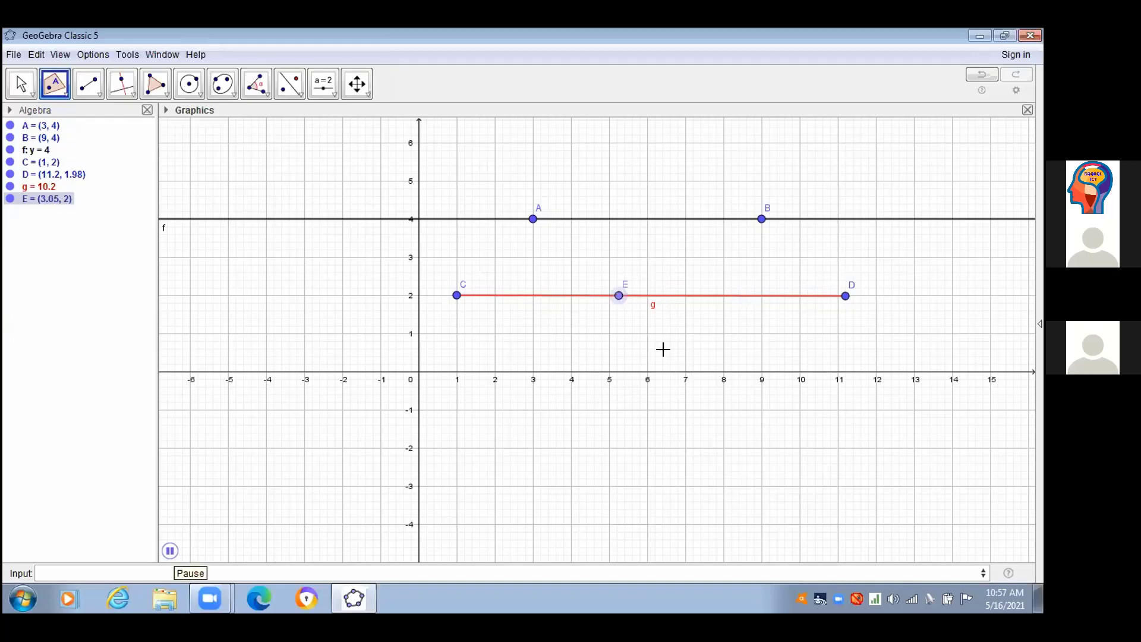
- Delete all points, the line and the segment to leave the drawing empty
right_click(608, 295)
left_click(642, 402)
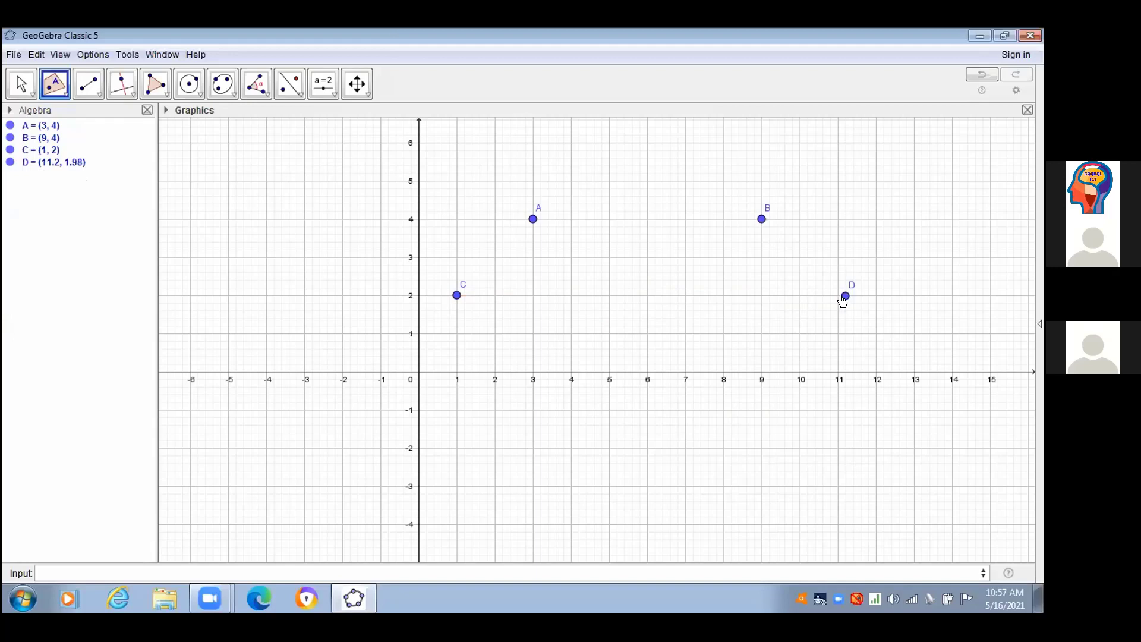
right_click(761, 219)
key("Return")
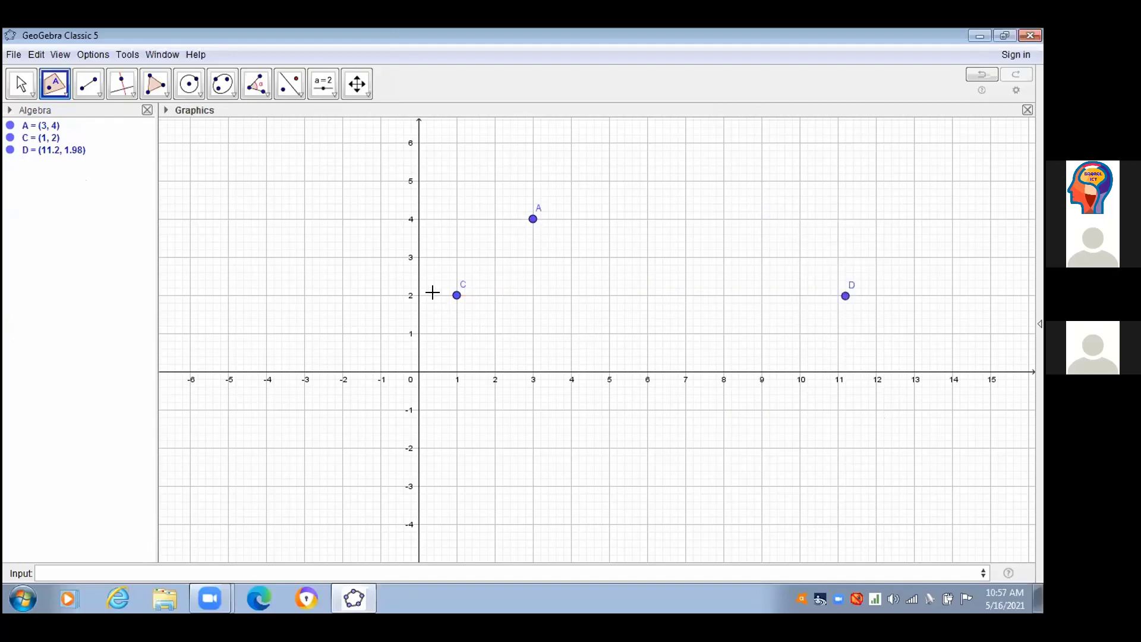
right_click(455, 295)
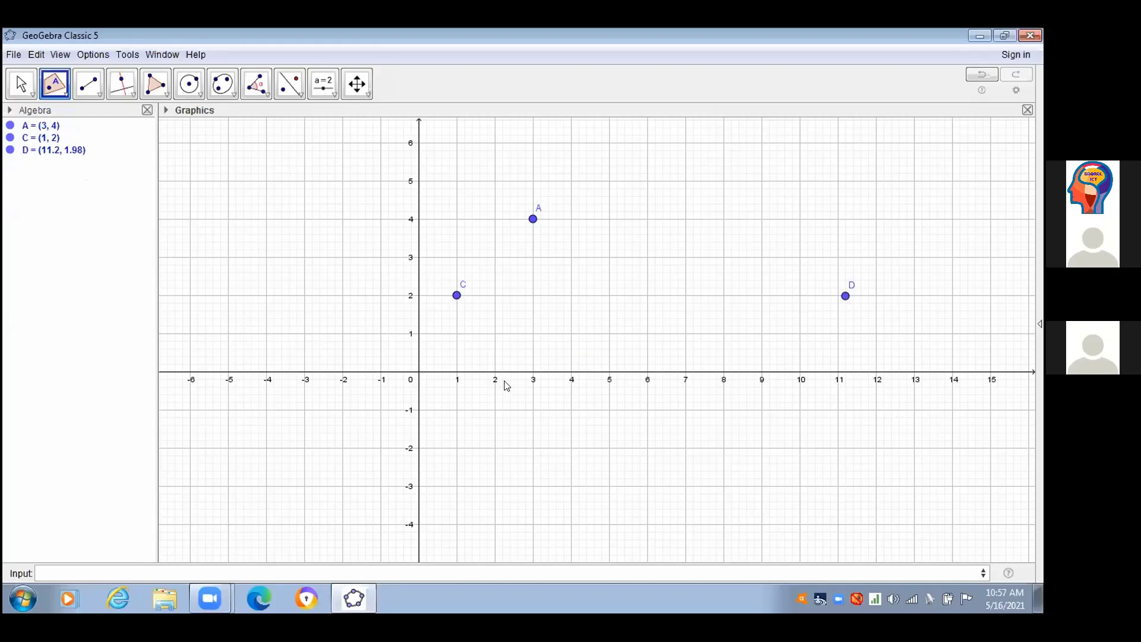
left_click(506, 418)
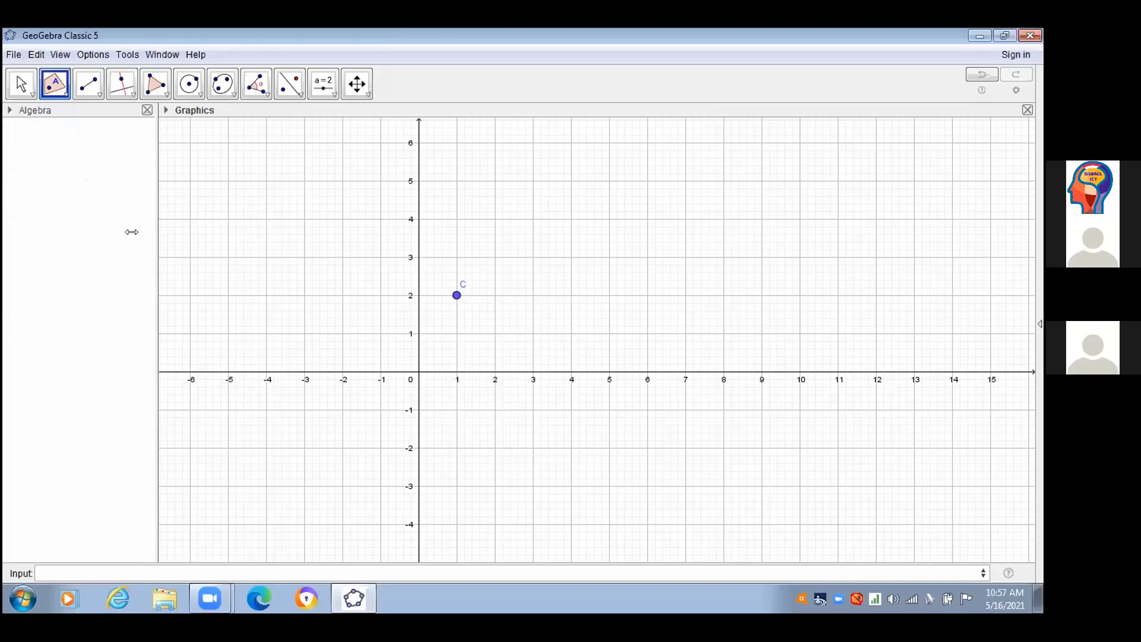
- Draw a new horizontal segment from (-2, 1) to (11, 1) with the Segment tool
left_click(115, 79)
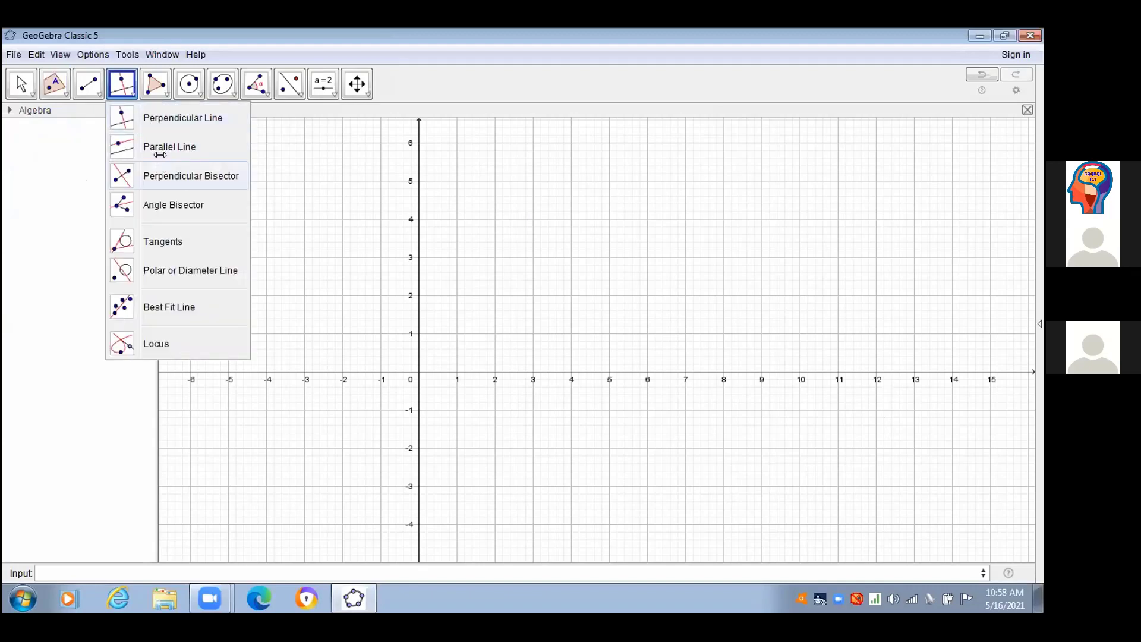
left_click(73, 193)
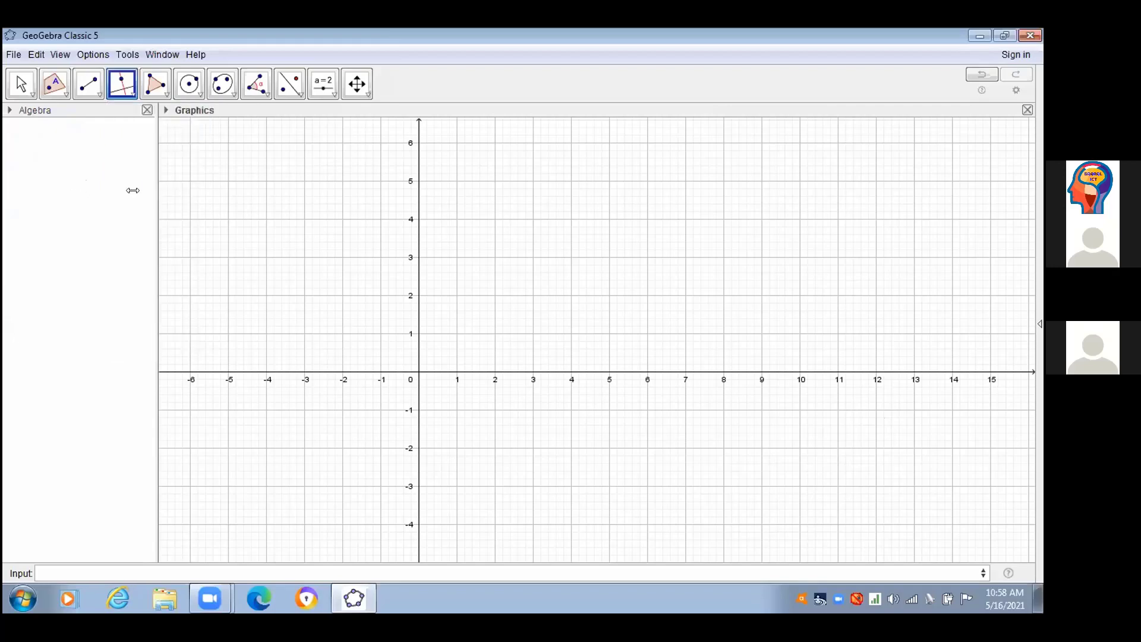
left_click(83, 83)
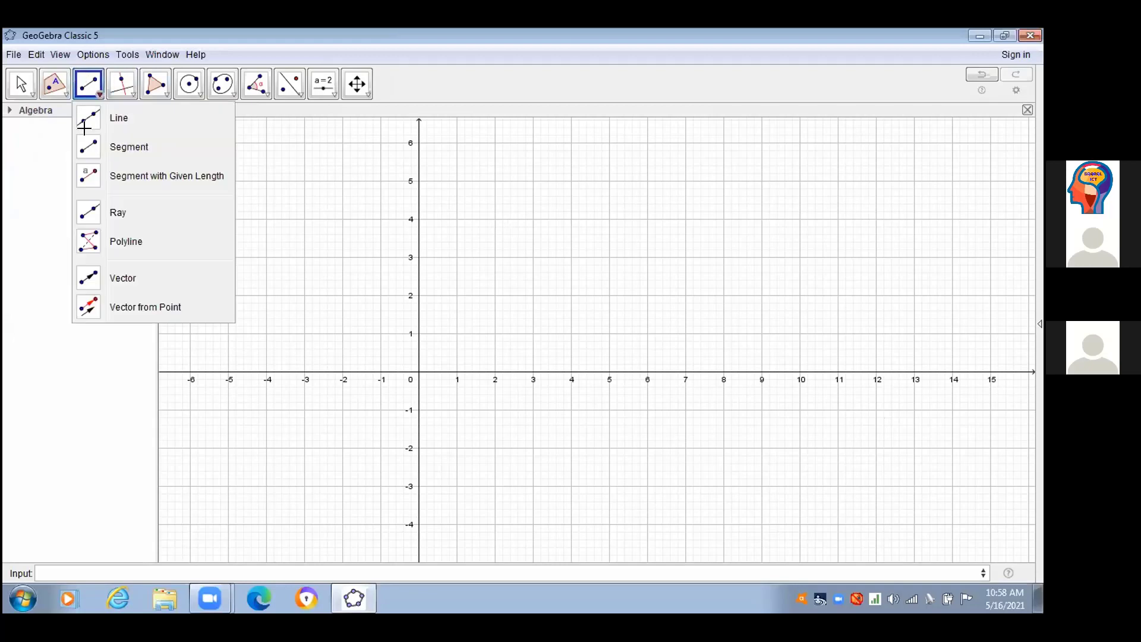
left_click(137, 159)
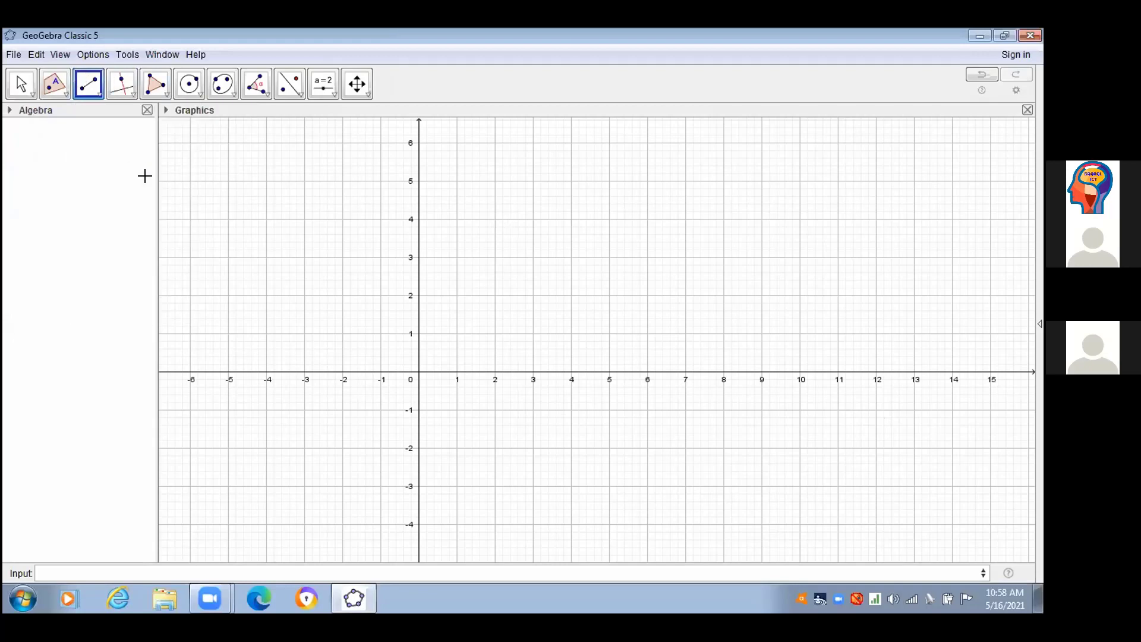
left_click(342, 333)
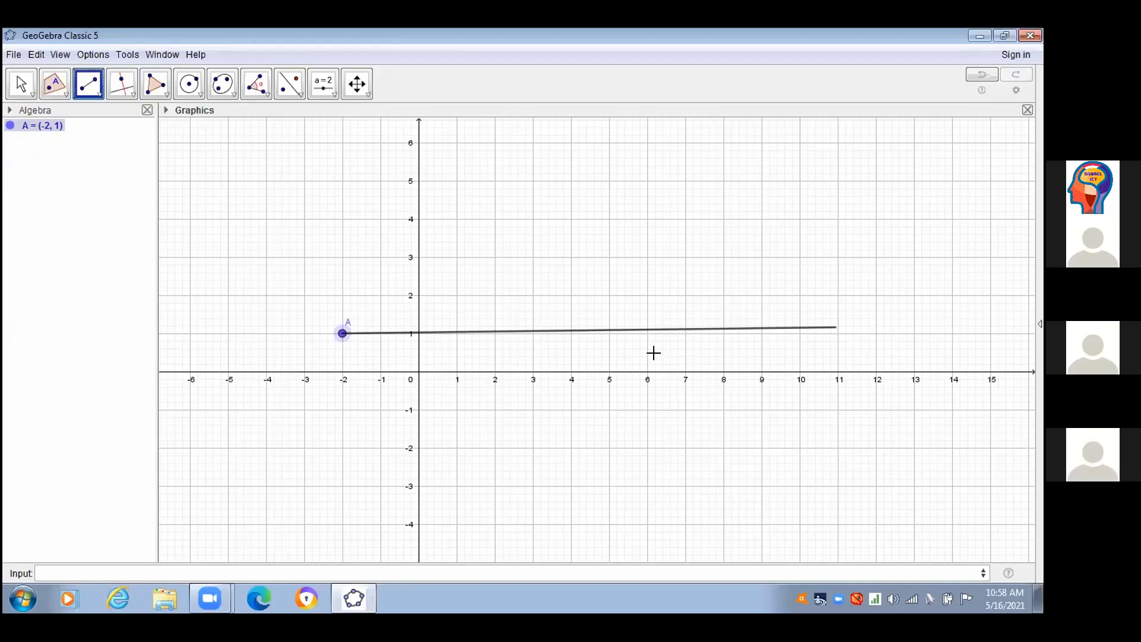
left_click(837, 327)
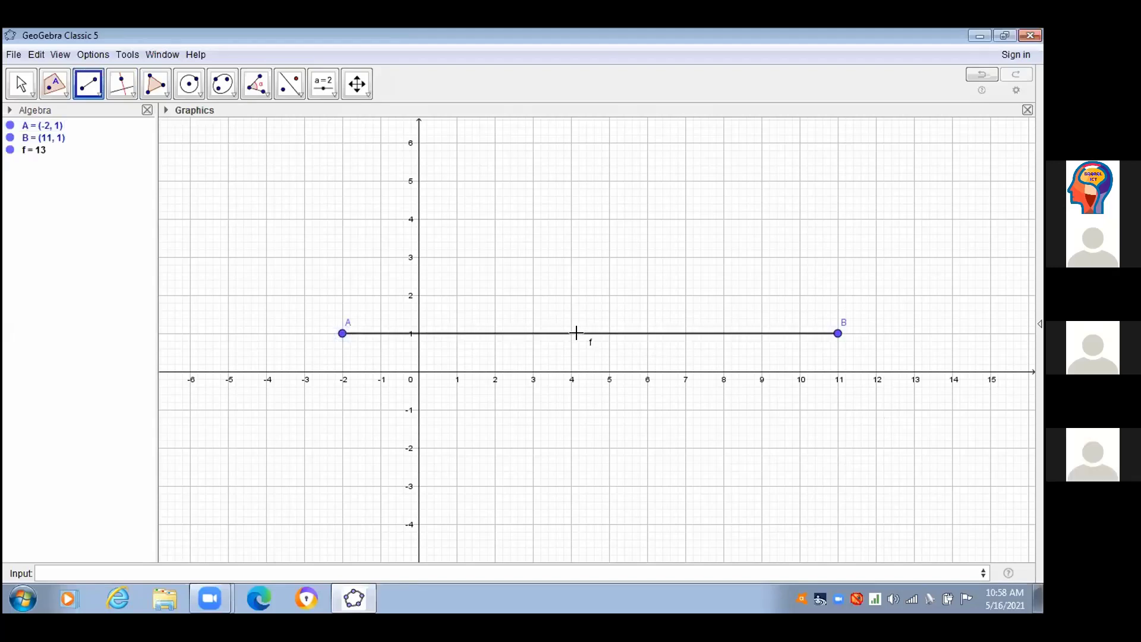
- Construct the perpendicular bisector of segment AB with the Perpendicular Bisector tool
left_click(118, 80)
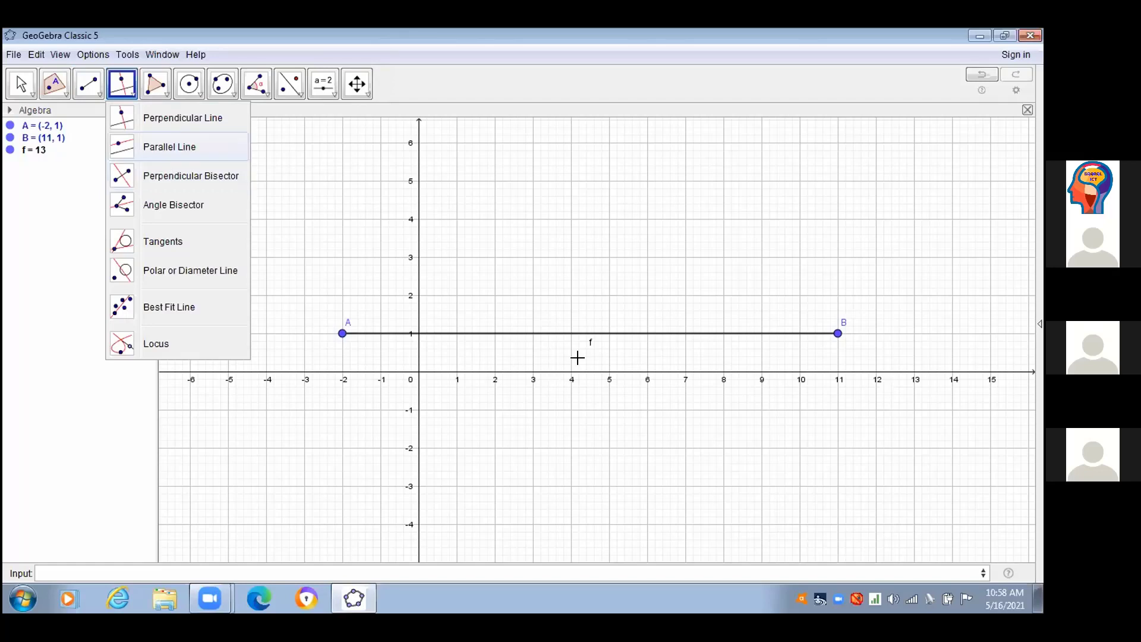
left_click(747, 336)
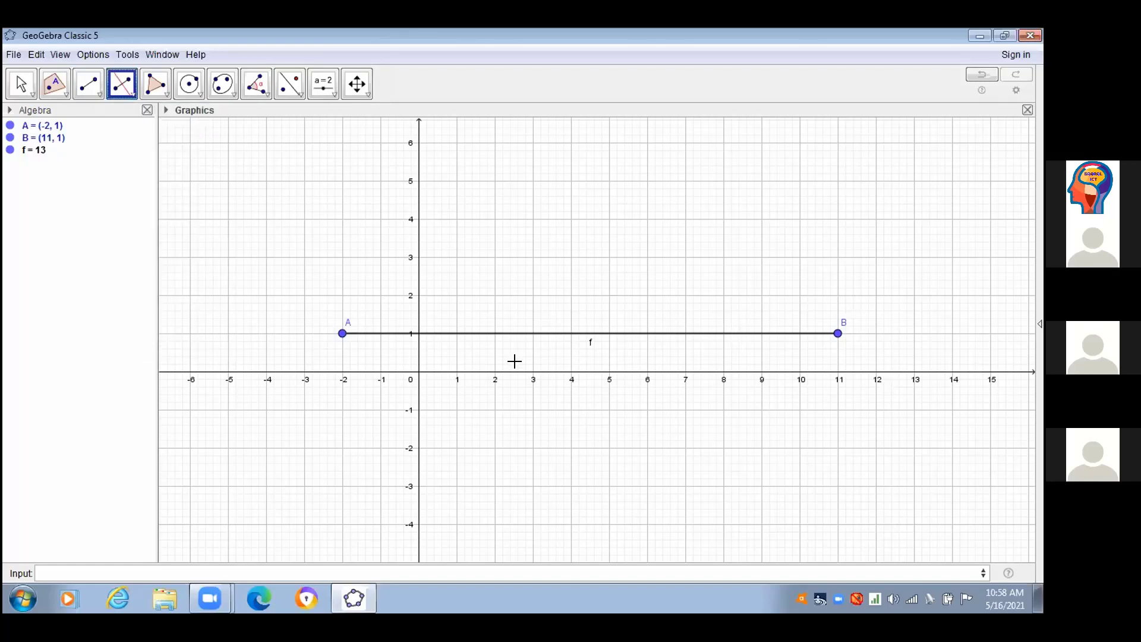
left_click(588, 333)
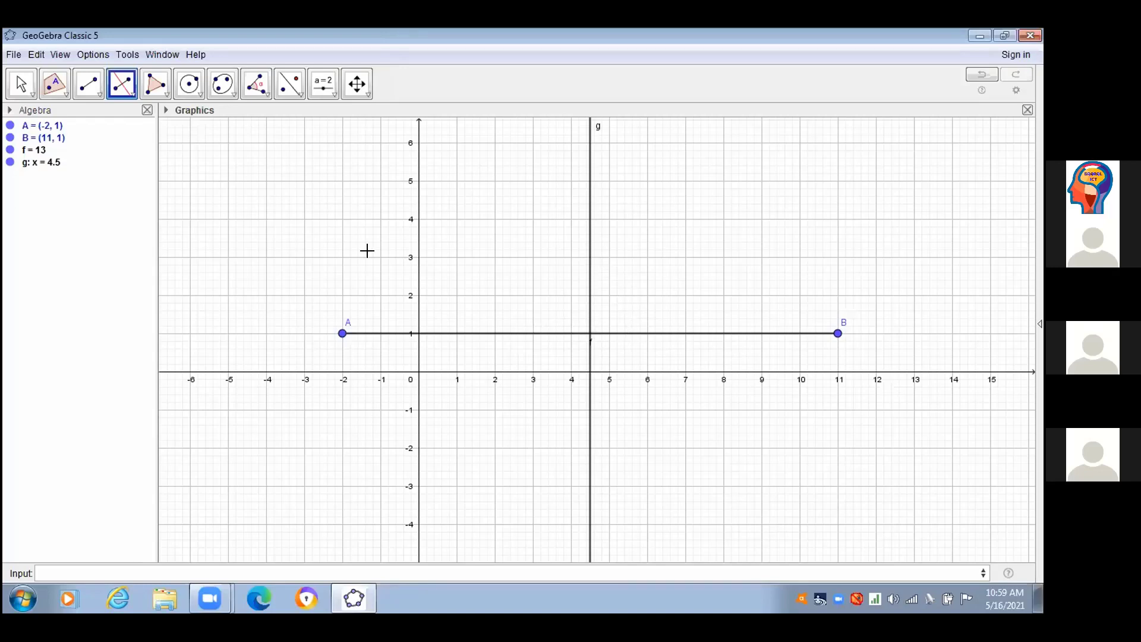
- Mark the intersection of segment AB and its perpendicular bisector with the Intersect tool
left_click(127, 90)
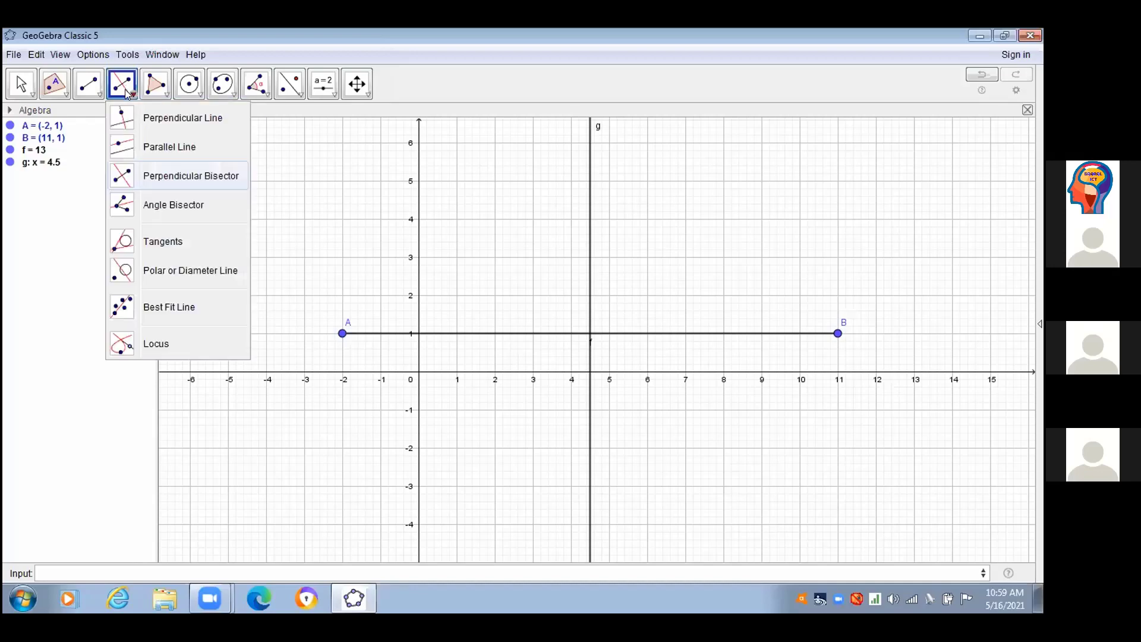
left_click(90, 93)
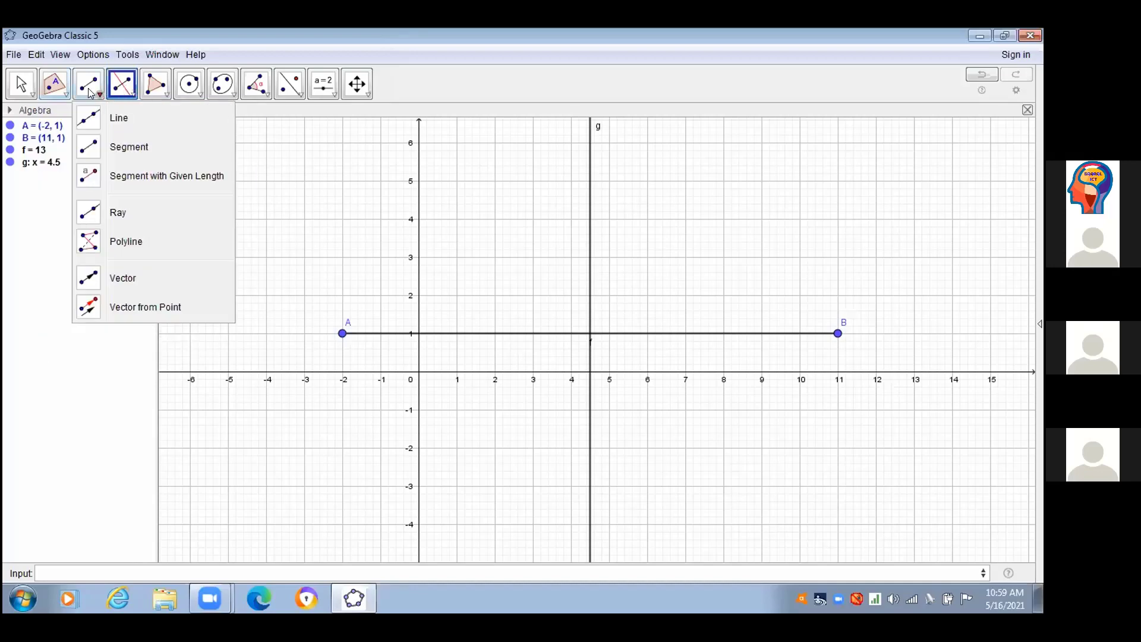
left_click(59, 87)
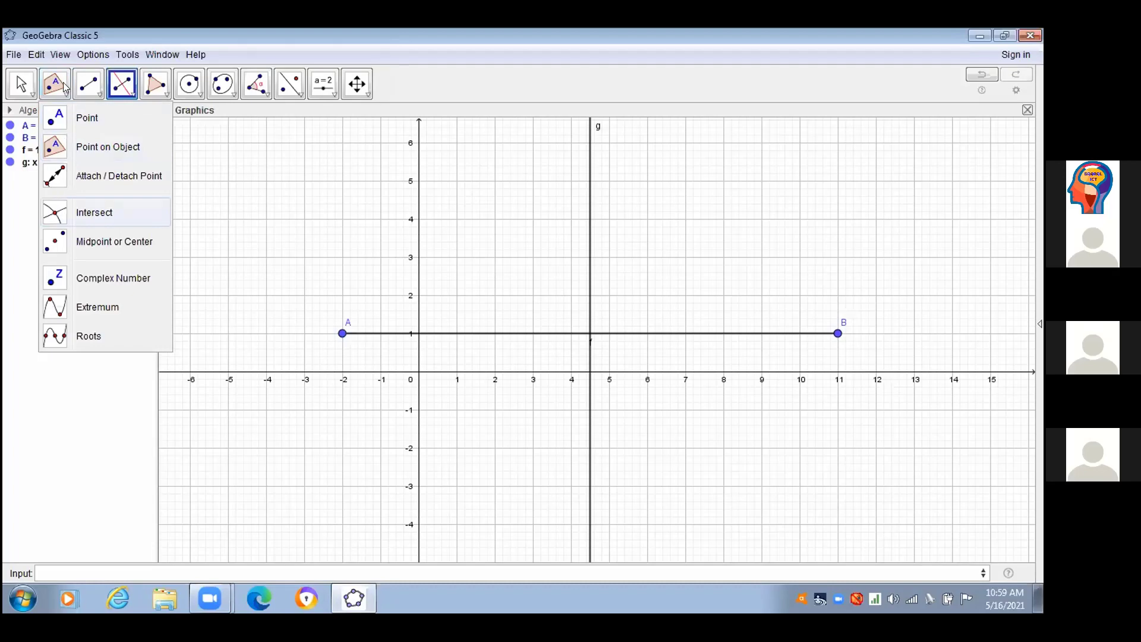
left_click(60, 219)
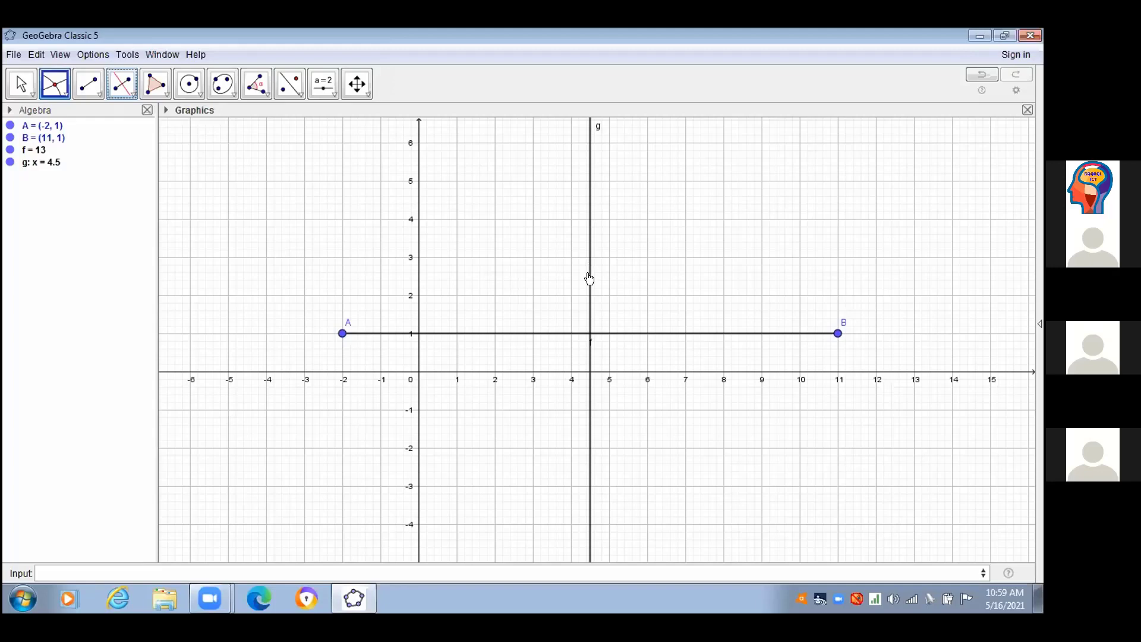
left_click(589, 336)
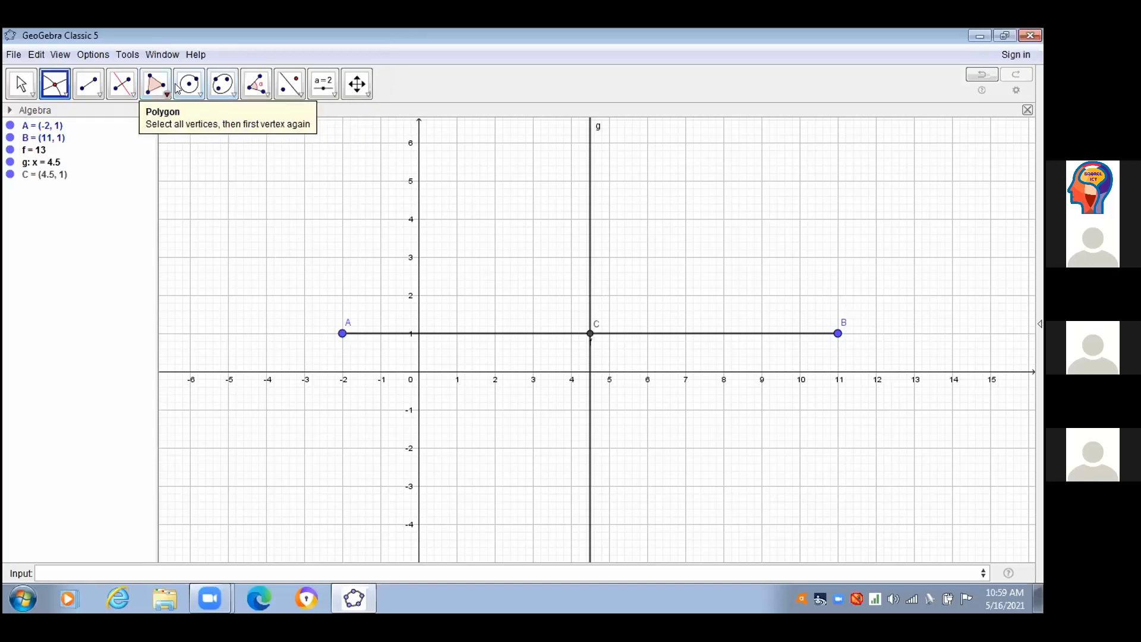
- Delete the perpendicular bisector and the segment between points A and B
left_click(123, 87)
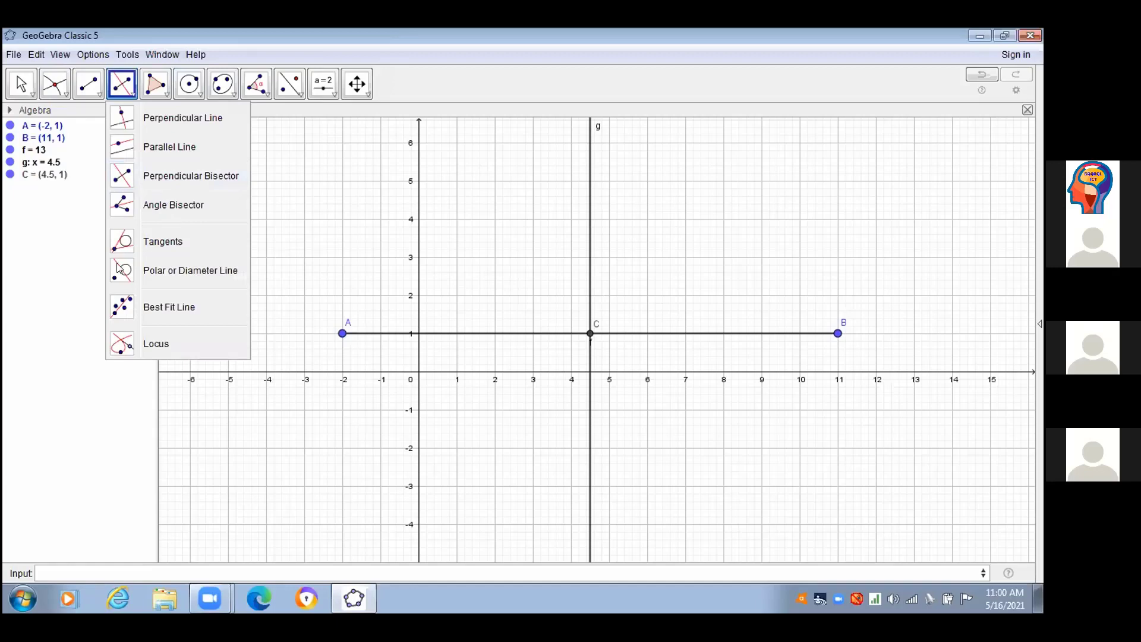
left_click(494, 267)
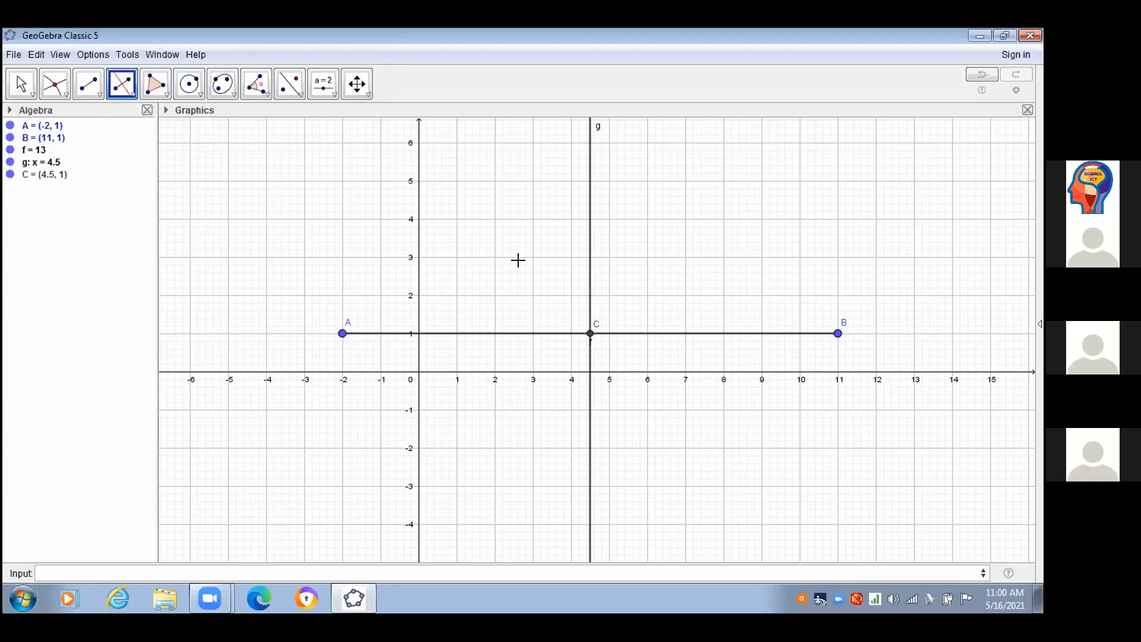
right_click(590, 281)
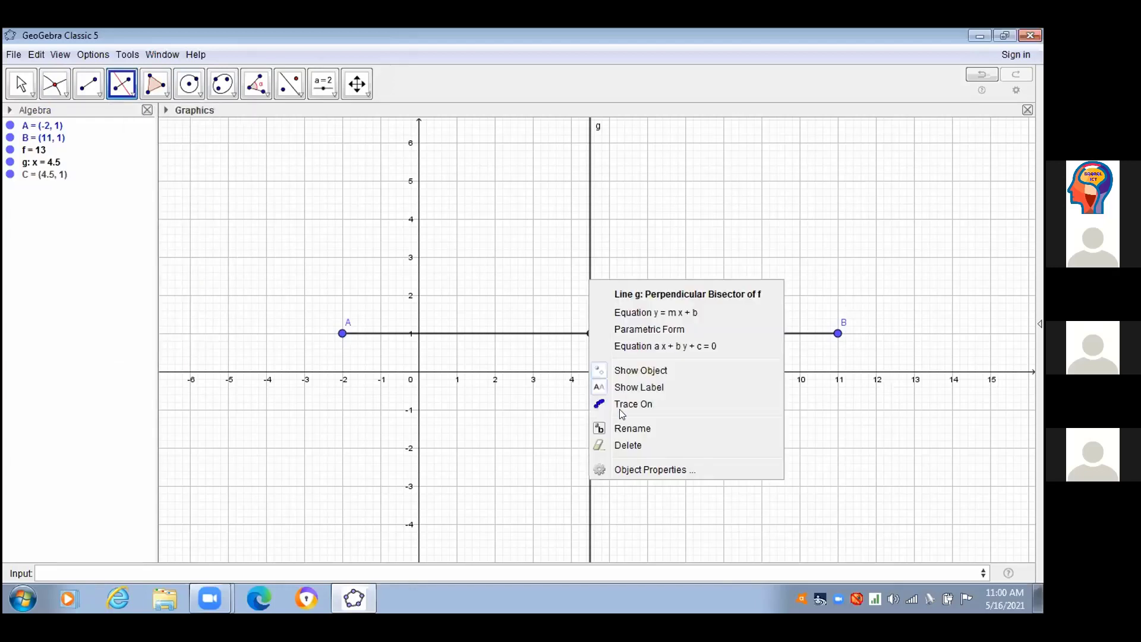
left_click(621, 411)
right_click(601, 334)
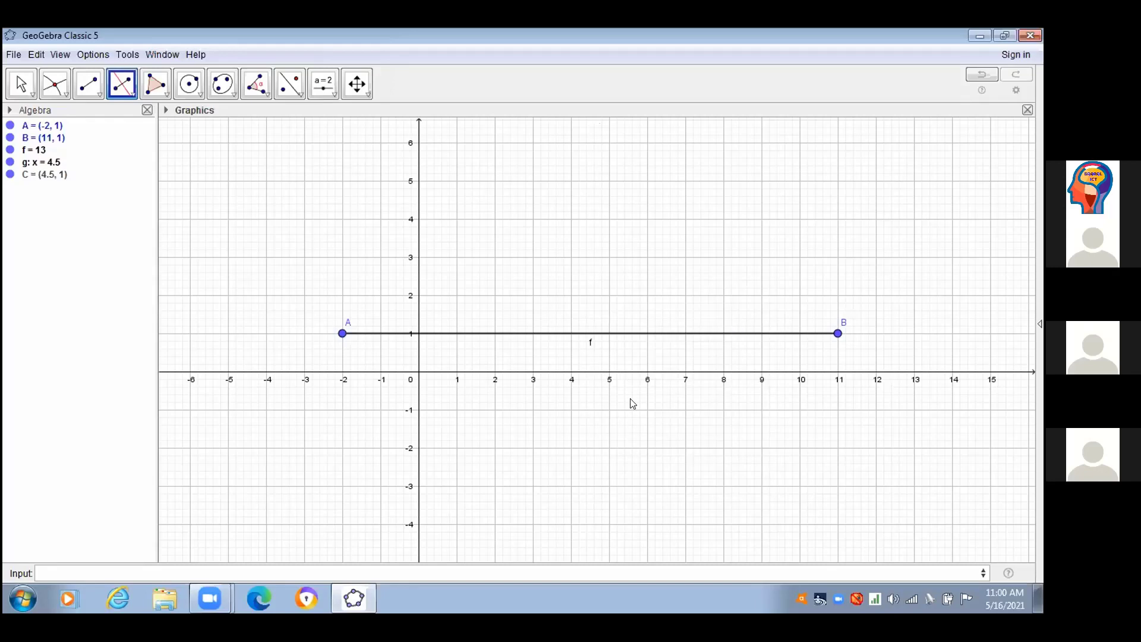
left_click(616, 407)
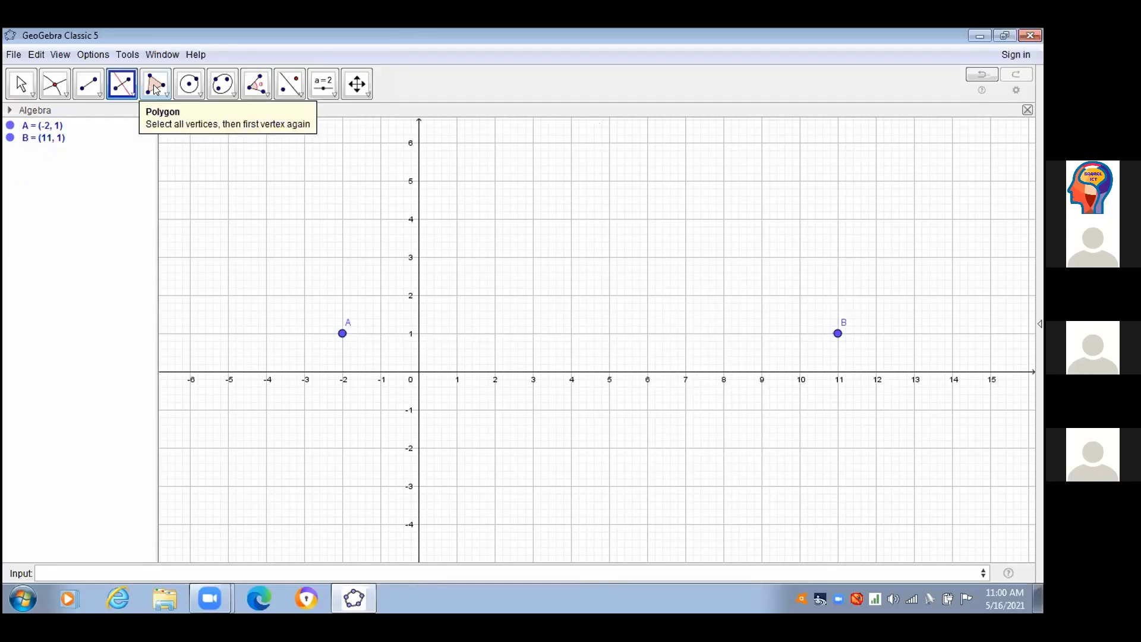
- Draw a closed five-sided polygon with vertices at about (-3.7, 3.8), (-3.7, -0.7), (4.4, -1.9), (6.5, 3.6) and (1.2, 6.3)
left_click(155, 89)
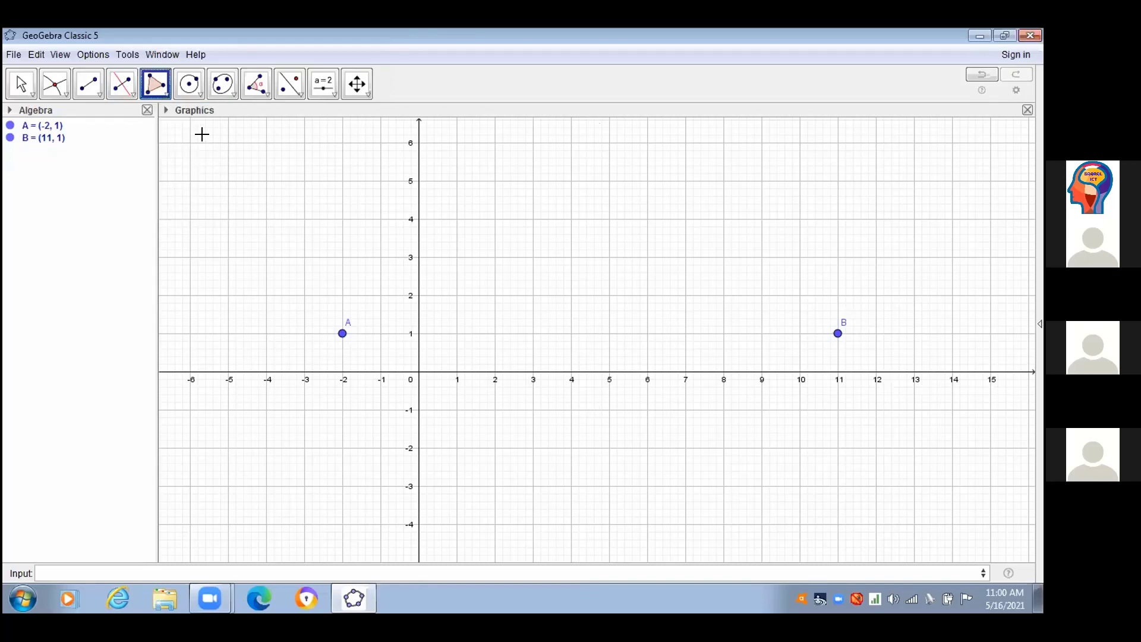
left_click(278, 227)
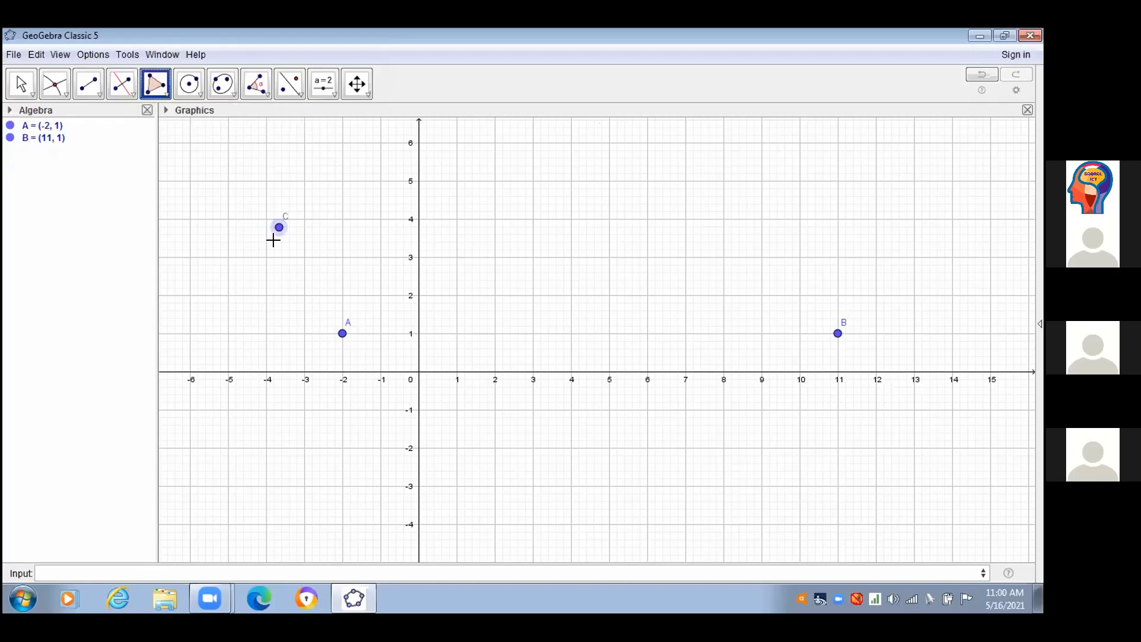
left_click(276, 398)
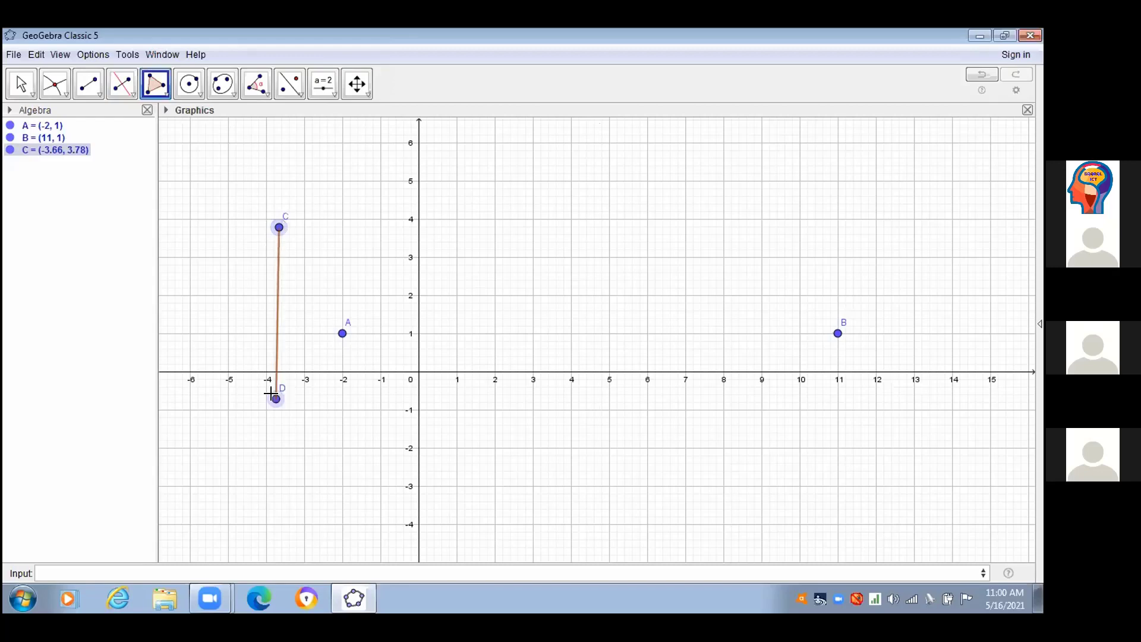
left_click(585, 446)
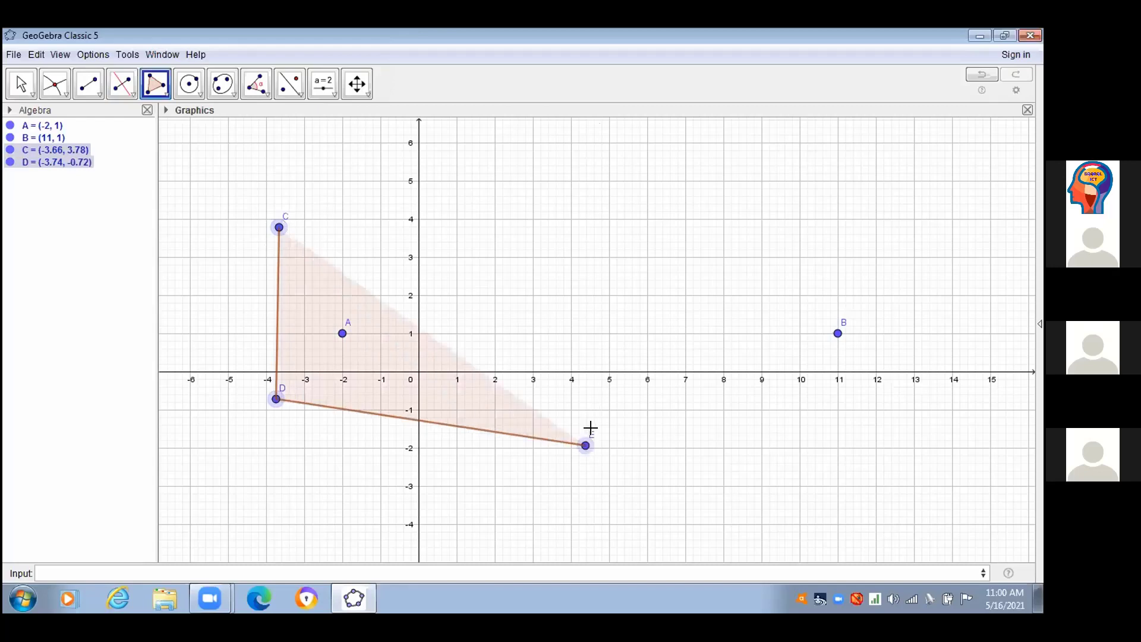
left_click(660, 226)
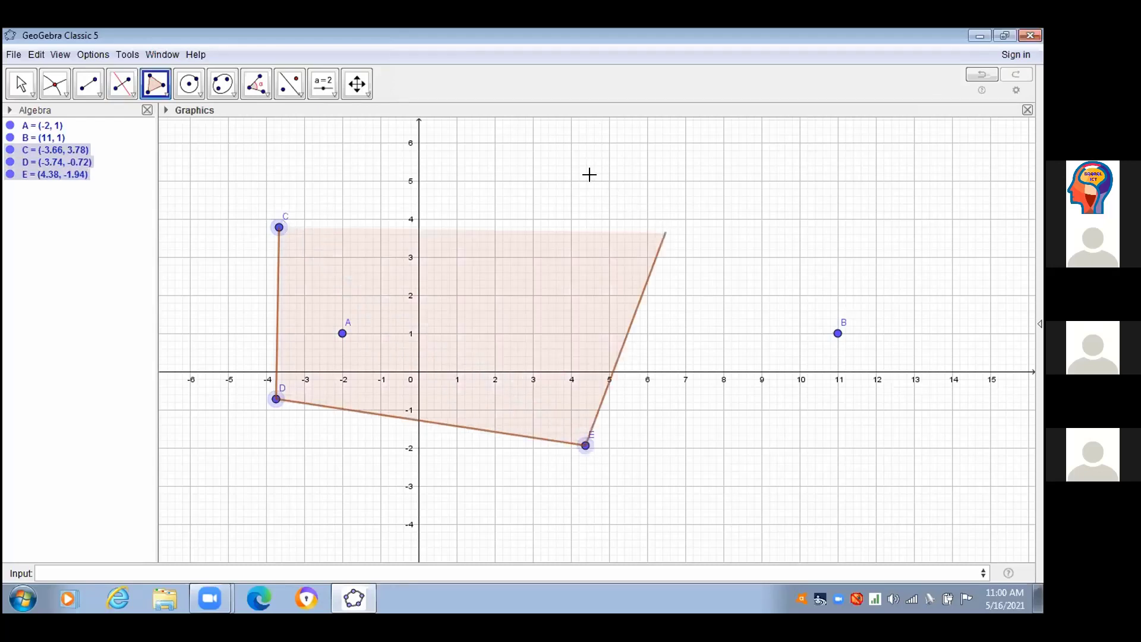
left_click(462, 126)
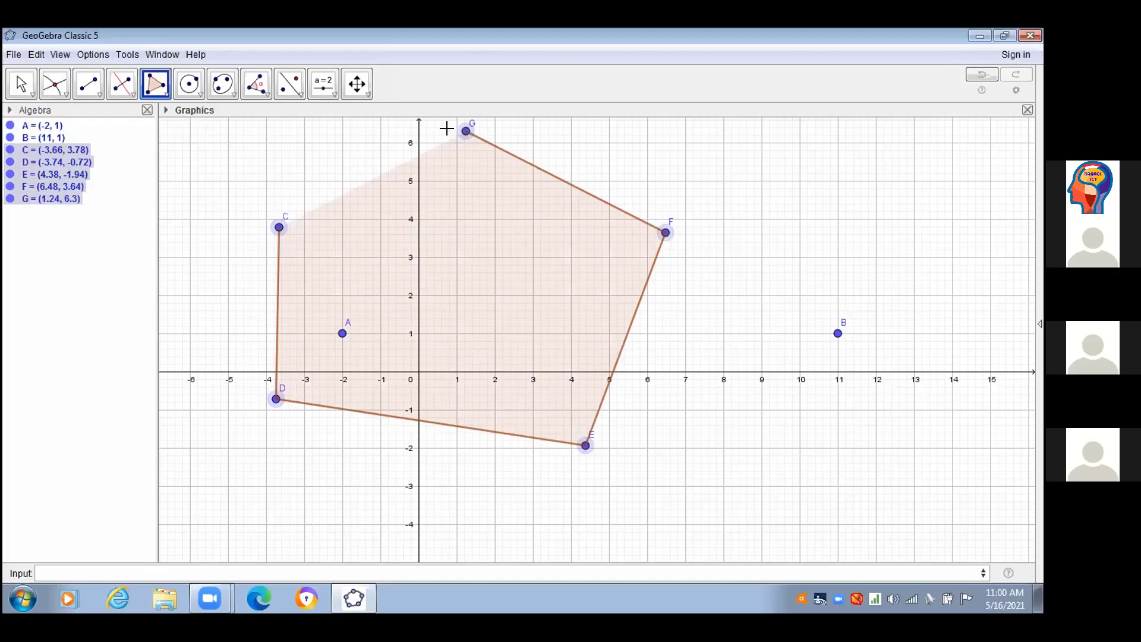
left_click(280, 228)
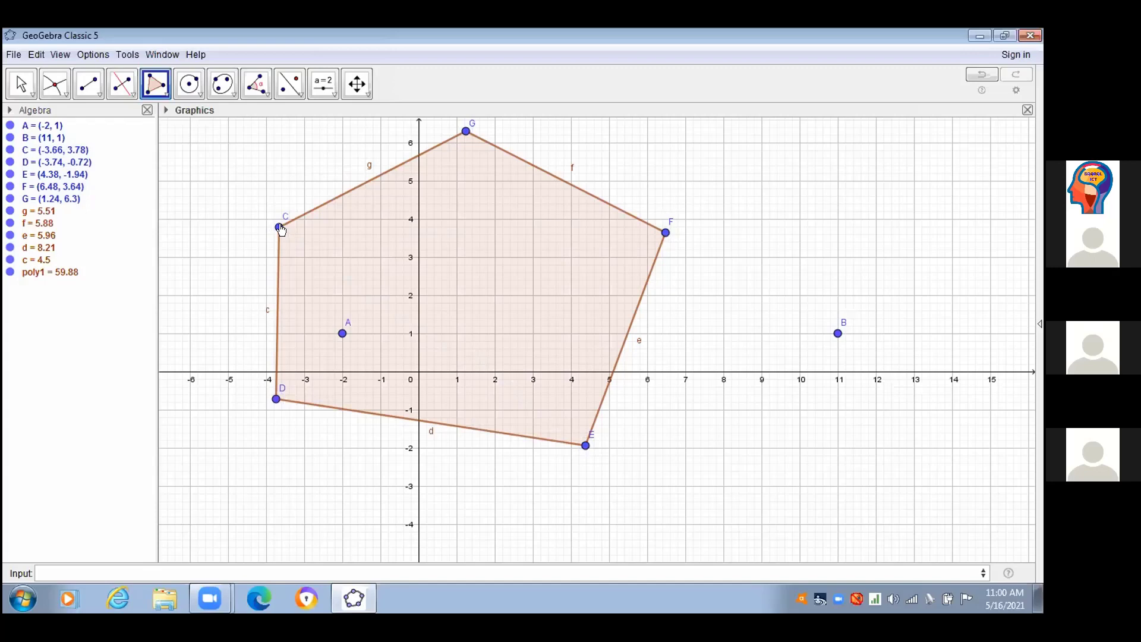
- Draw a closed quadrilateral beside the pentagon with vertices at about (8.2, 4.9), (7.3, -1), (11.1, -1.6) and (12, 4.6)
left_click(731, 183)
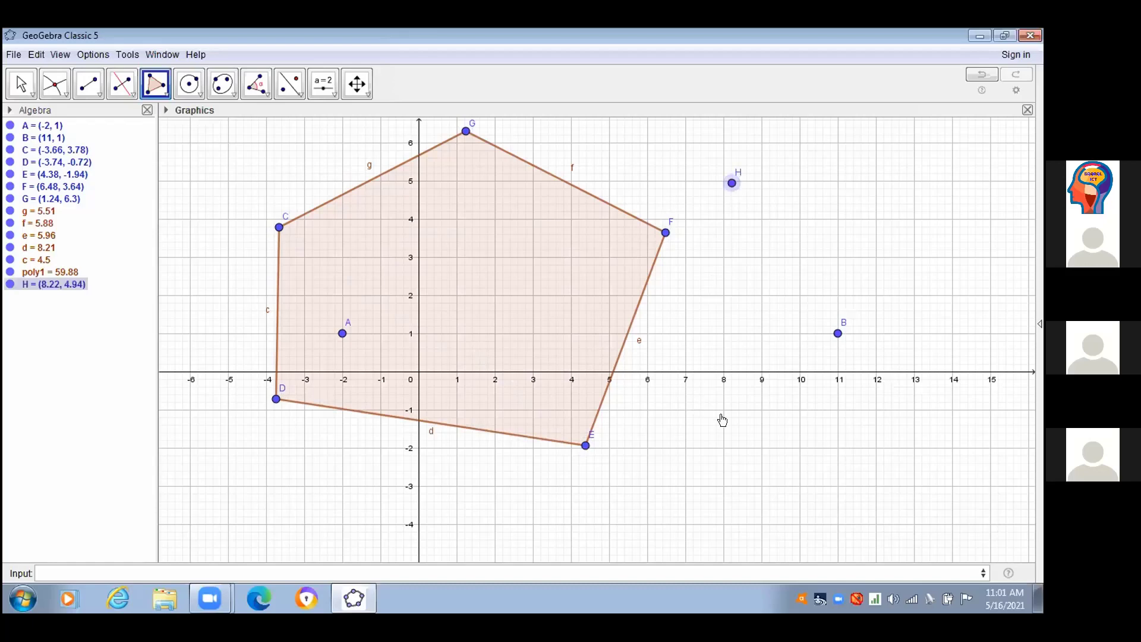
left_click(699, 408)
left_click(840, 433)
left_click(876, 196)
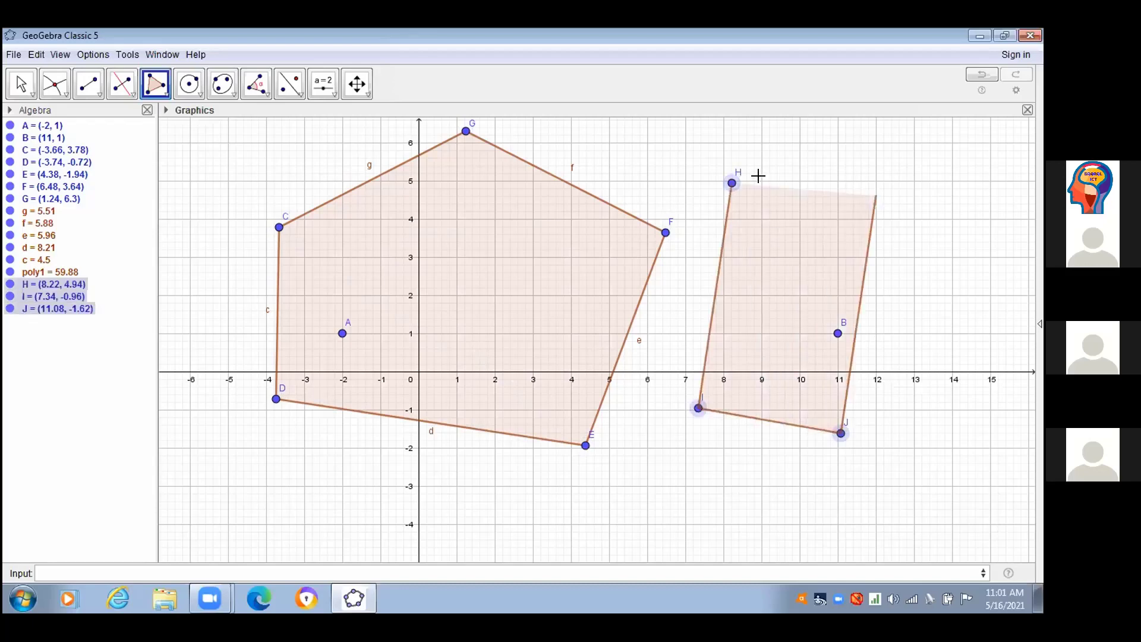
left_click(732, 183)
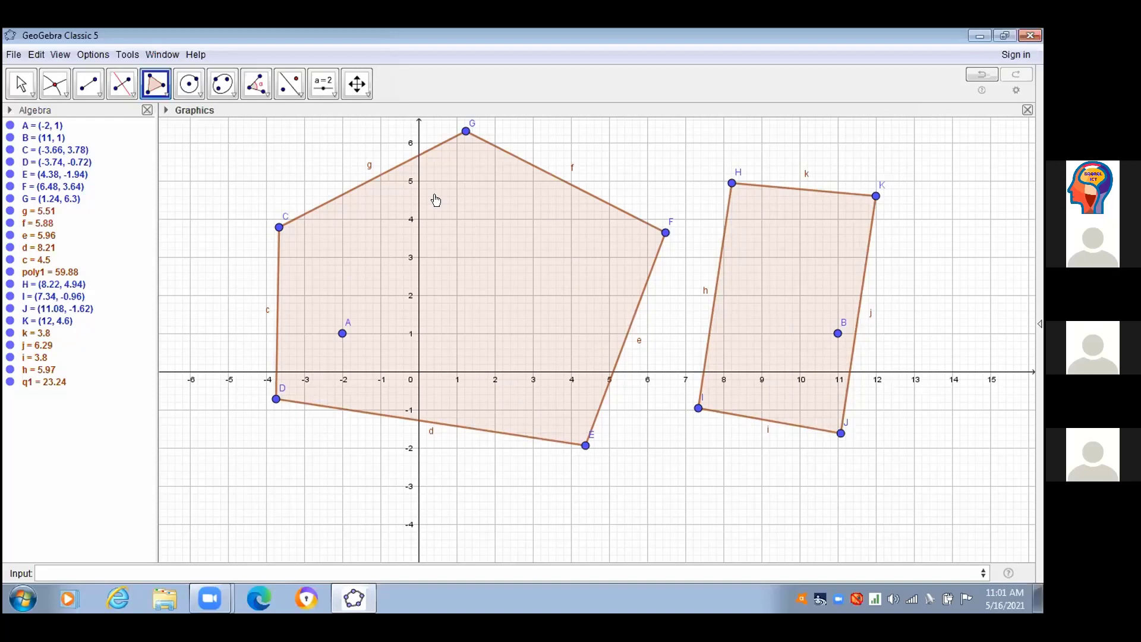
- Save the construction to the Desktop as a GeoGebra file named poly
left_click(13, 55)
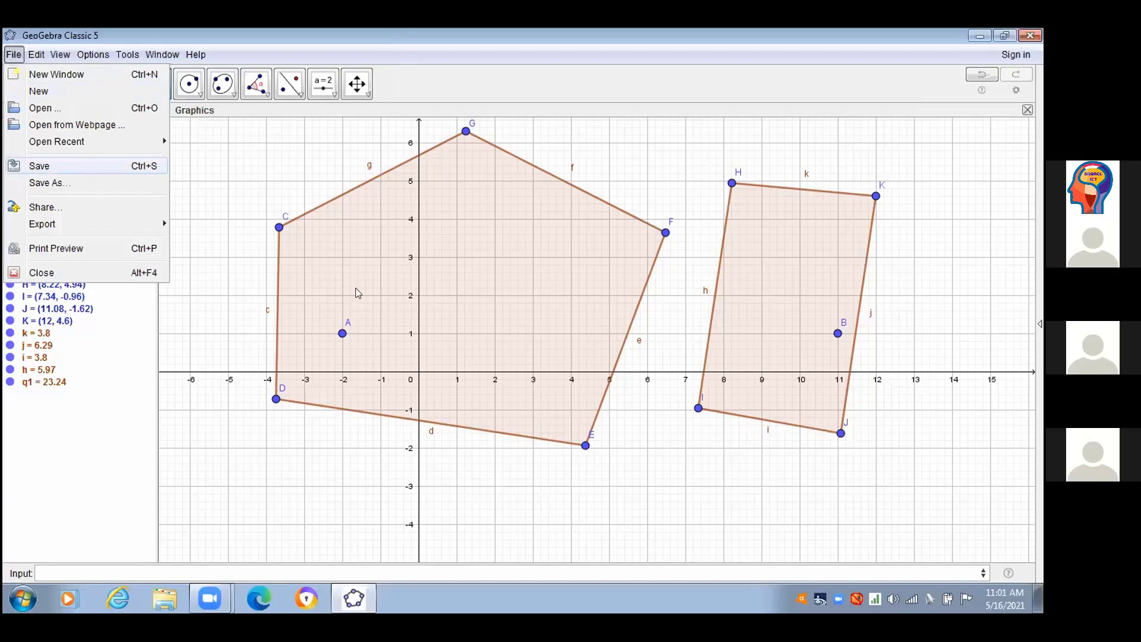
key("ctrl+s")
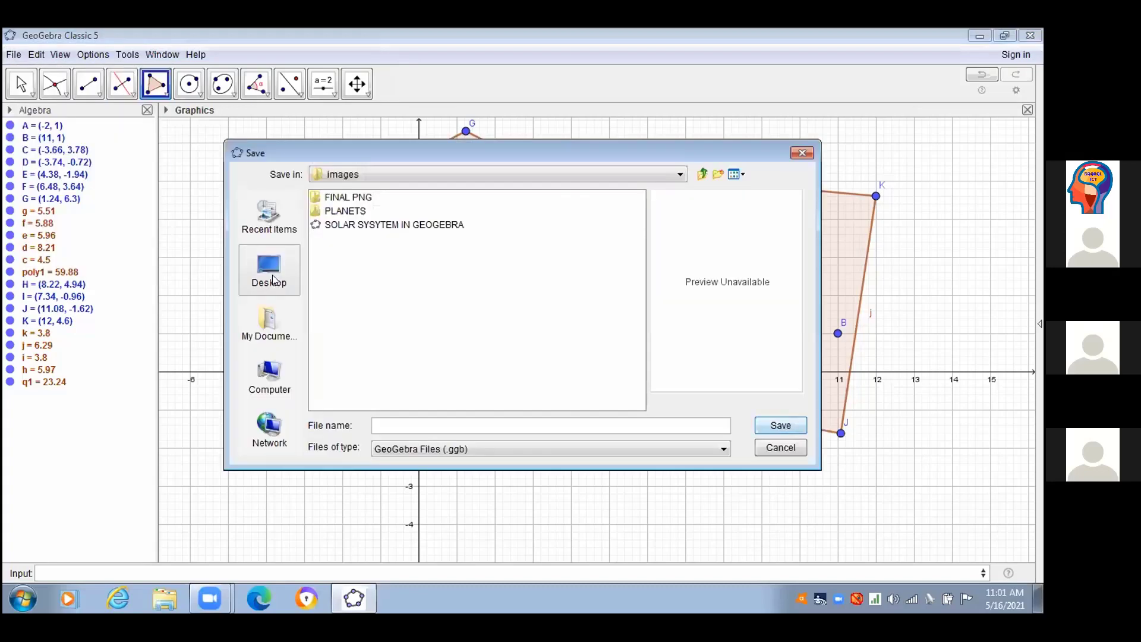
left_click(273, 280)
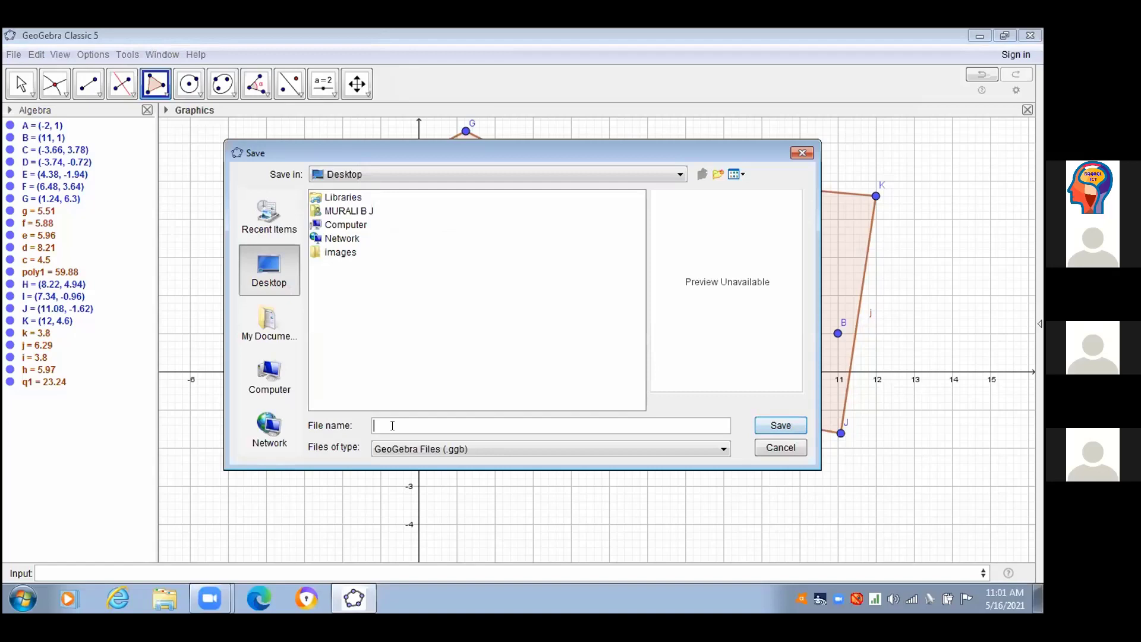
type("poly")
key("Return")
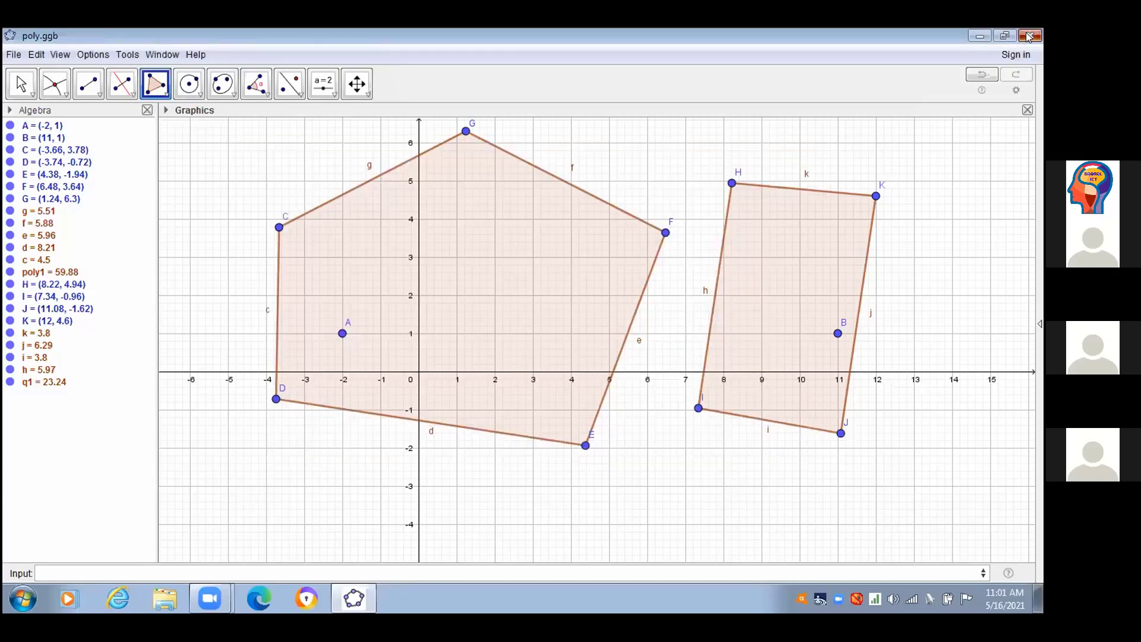
- Close the saved poly drawing and relaunch GeoGebra from the desktop with an empty drawing
key("alt+F4")
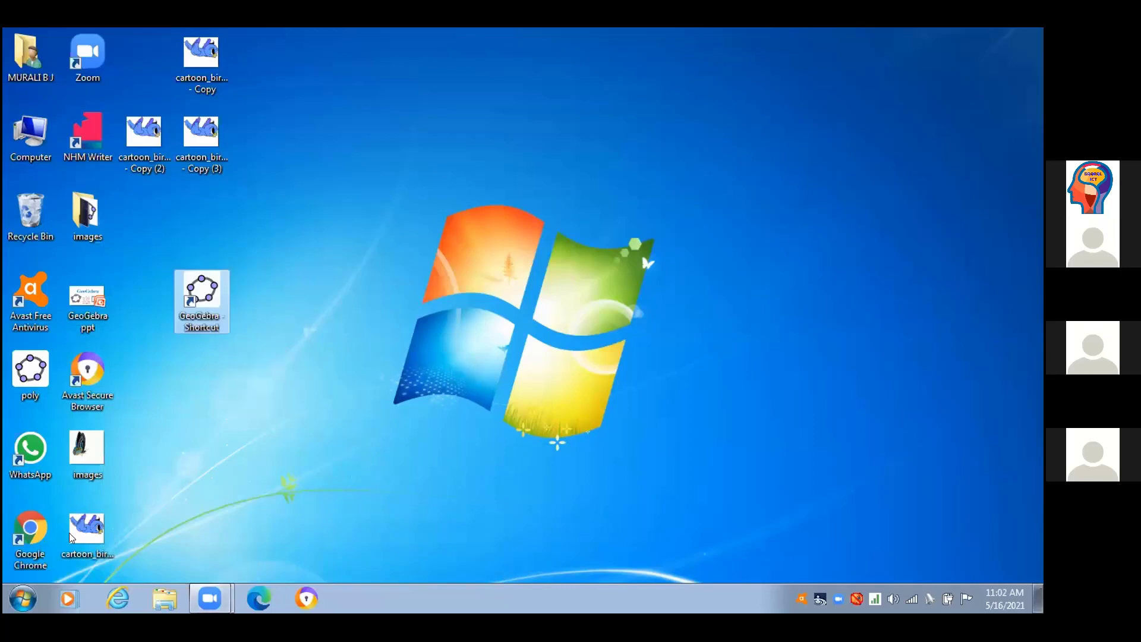
left_click(35, 383)
double_click(37, 384)
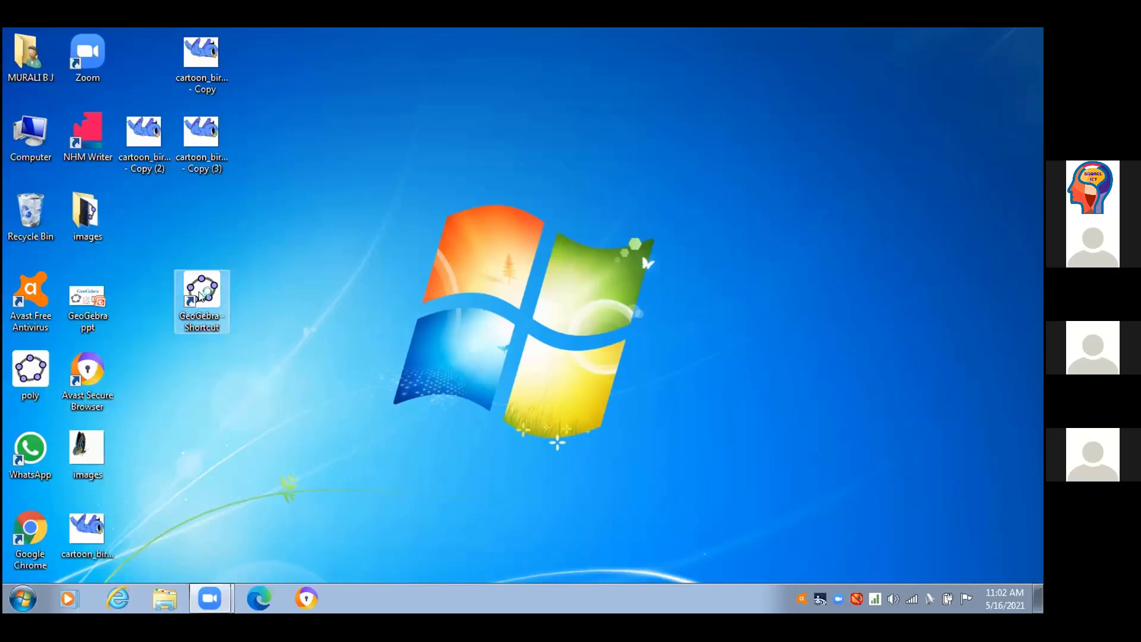
double_click(200, 296)
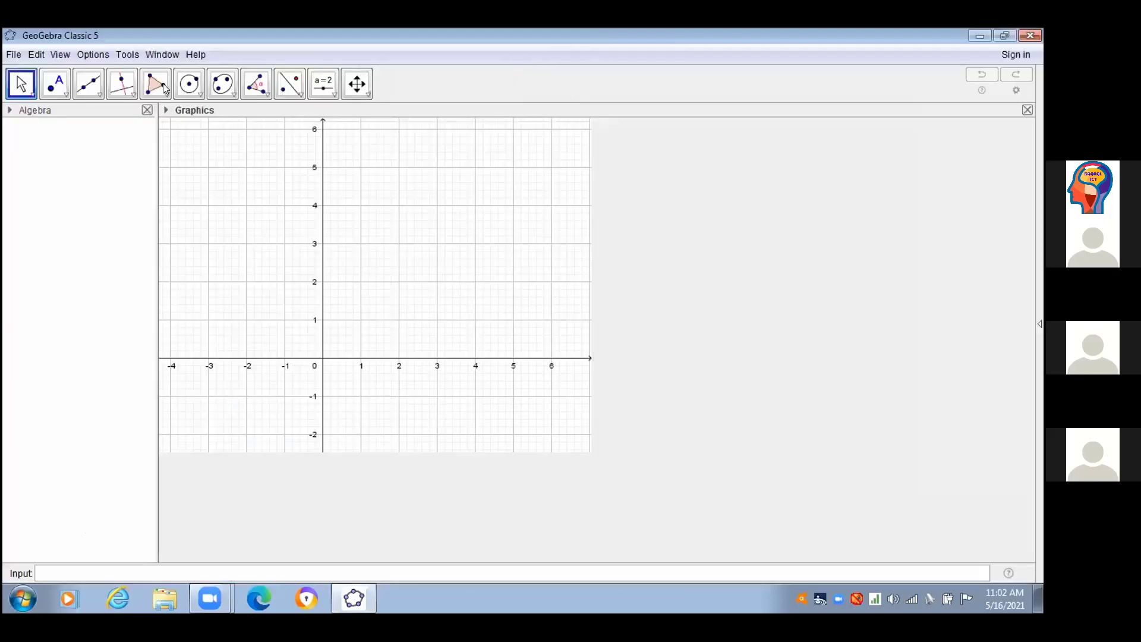
- Construct a regular polygon with 5 vertices on a near-vertical side from about (0.78, 2.88) to (0.76, -0.8)
left_click(165, 88)
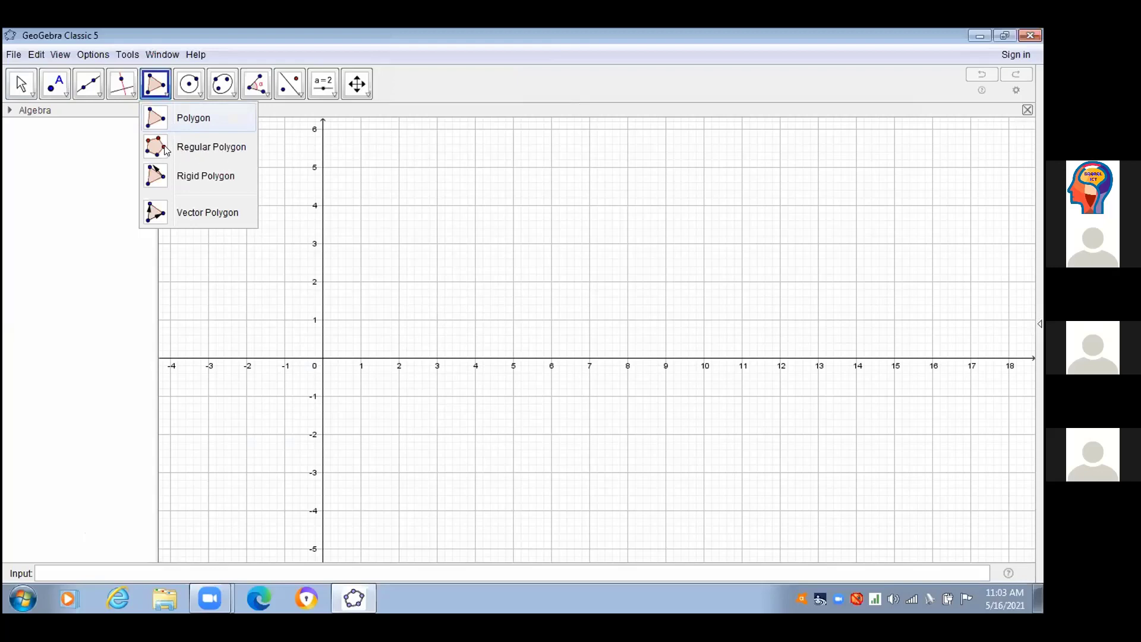
left_click(213, 143)
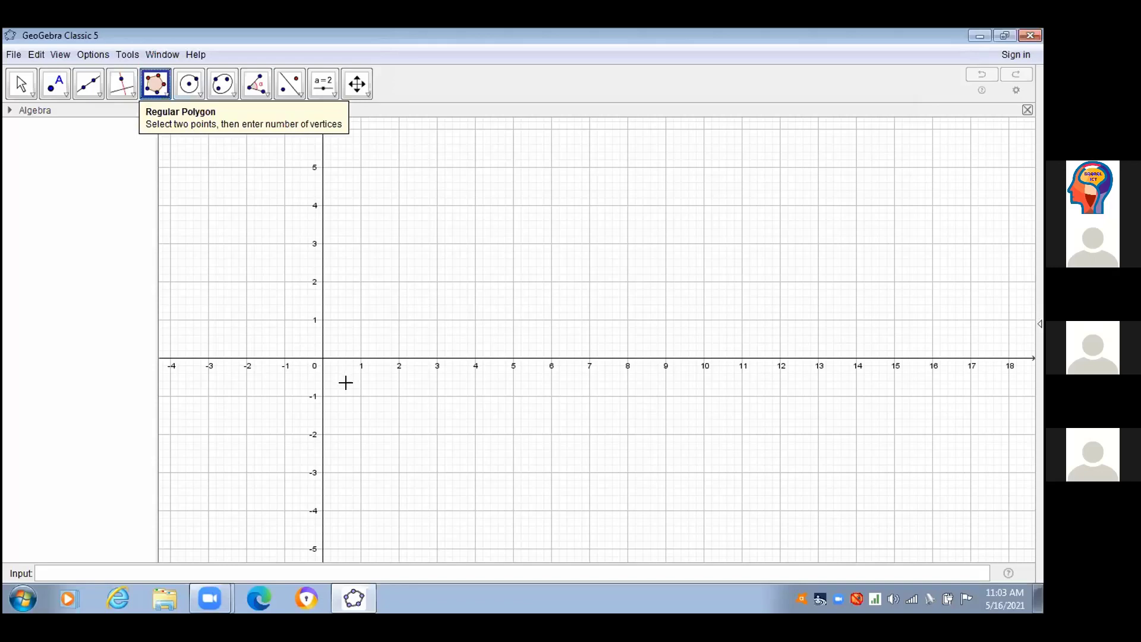
left_click(353, 248)
left_click(351, 387)
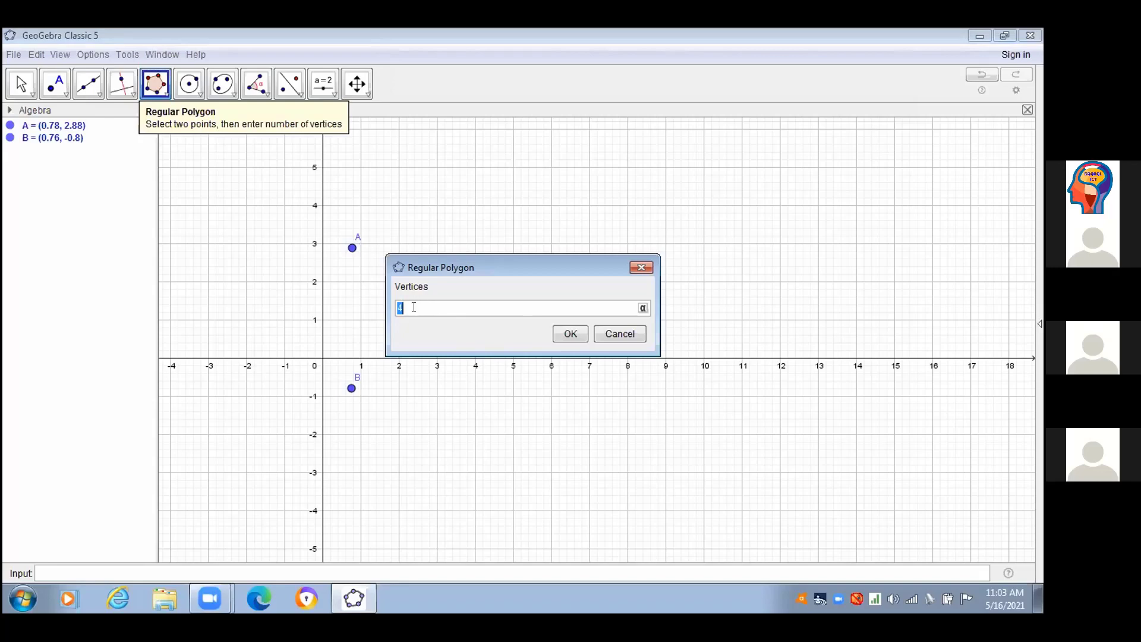
left_click(417, 306)
key("BackSpace")
type("5")
left_click(571, 333)
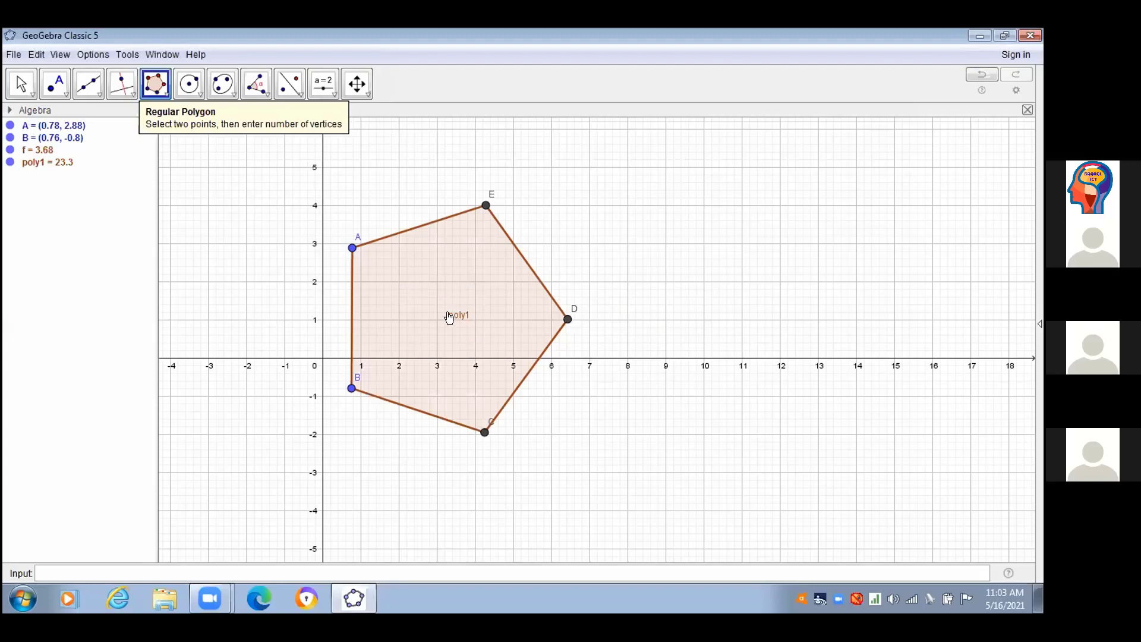
- Open the pentagon's object properties, try red as its colour, and recolour it blue (0, 51, 204)
right_click(425, 280)
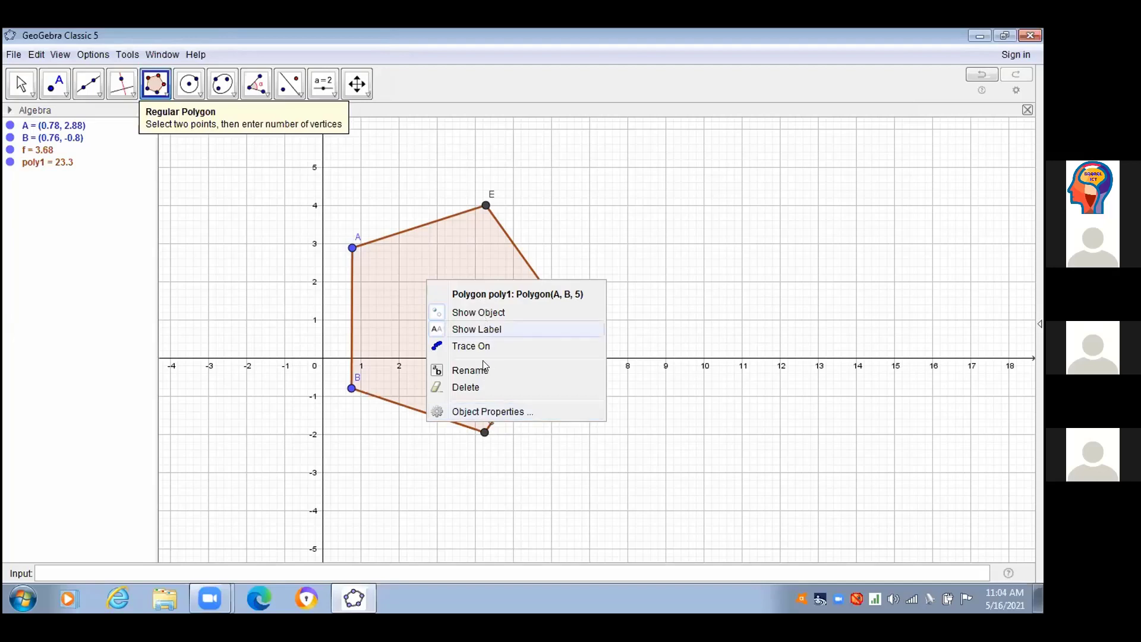
left_click(482, 413)
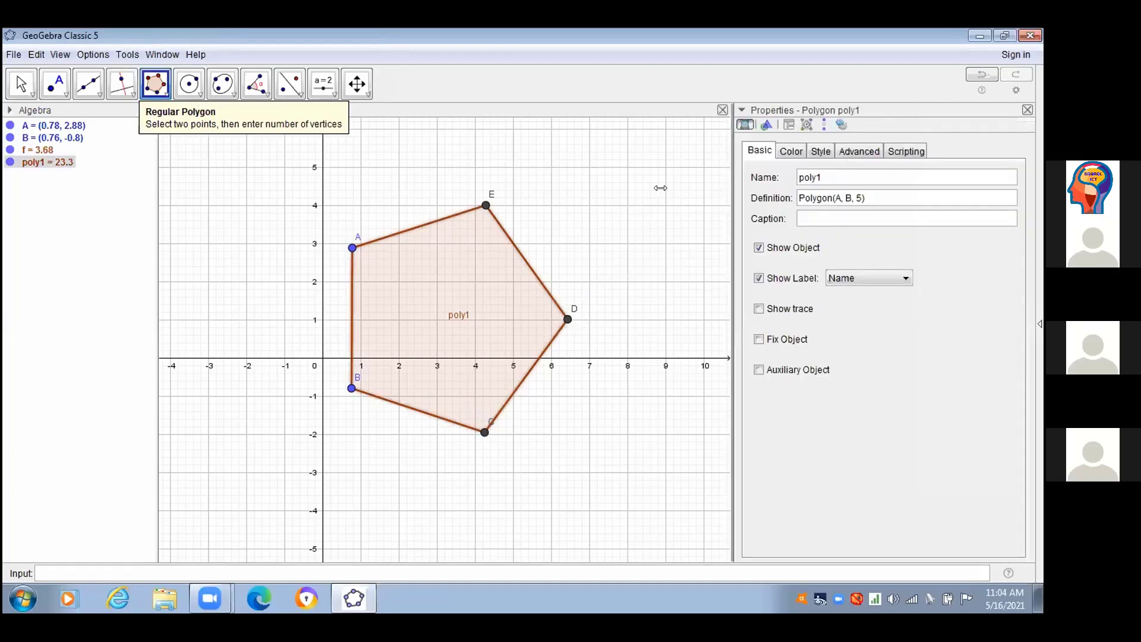
left_click_drag(660, 188, 664, 187)
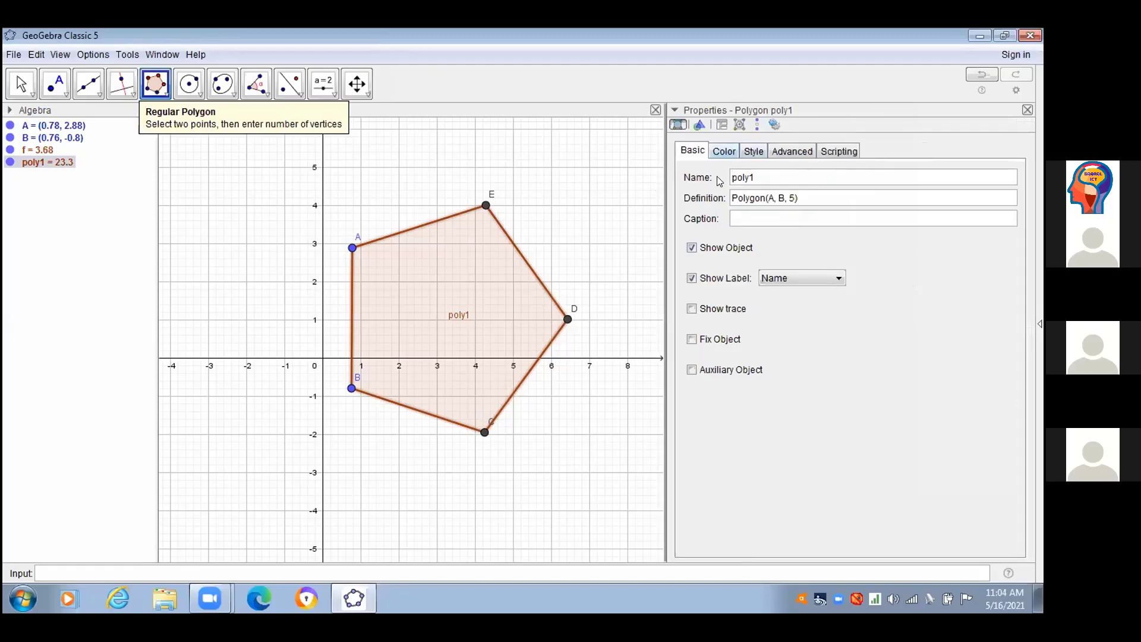
left_click(724, 151)
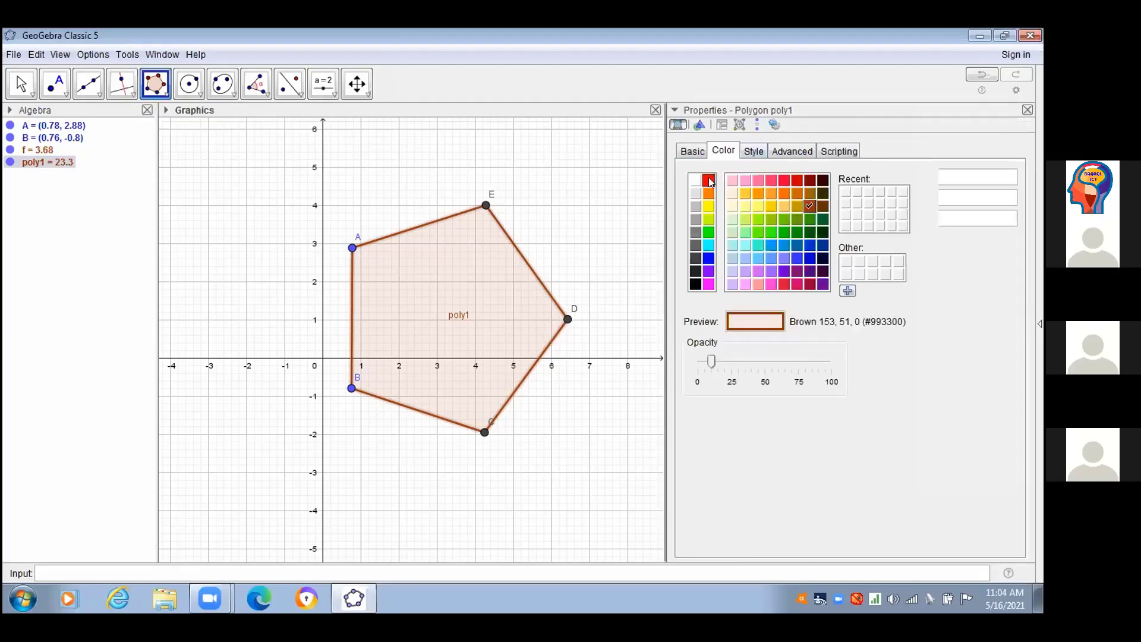
left_click(709, 180)
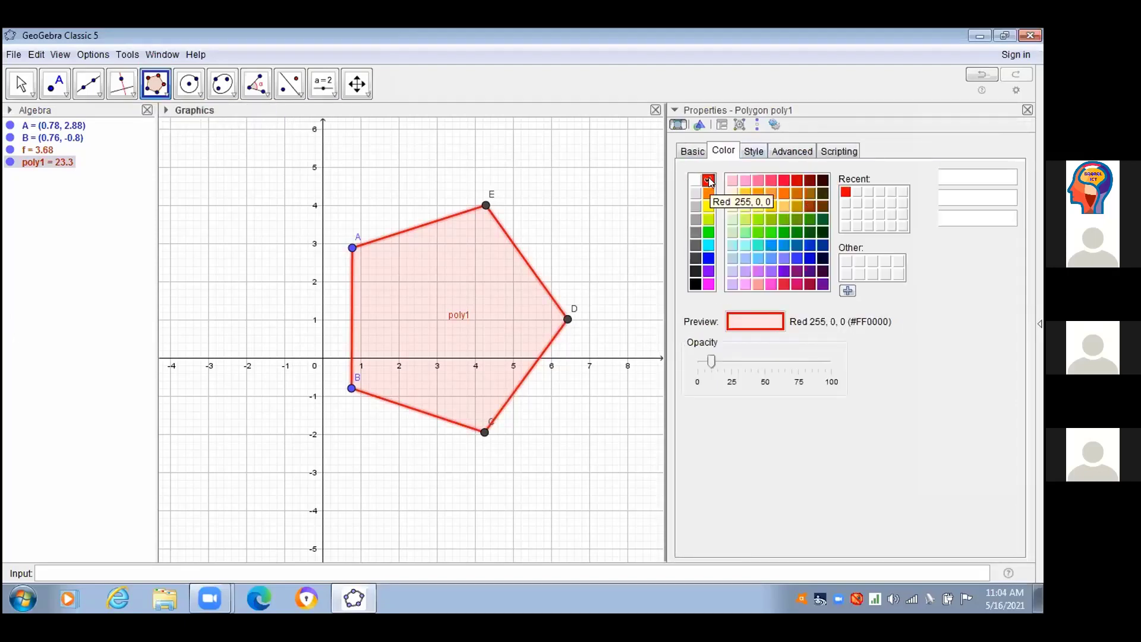
left_click(811, 246)
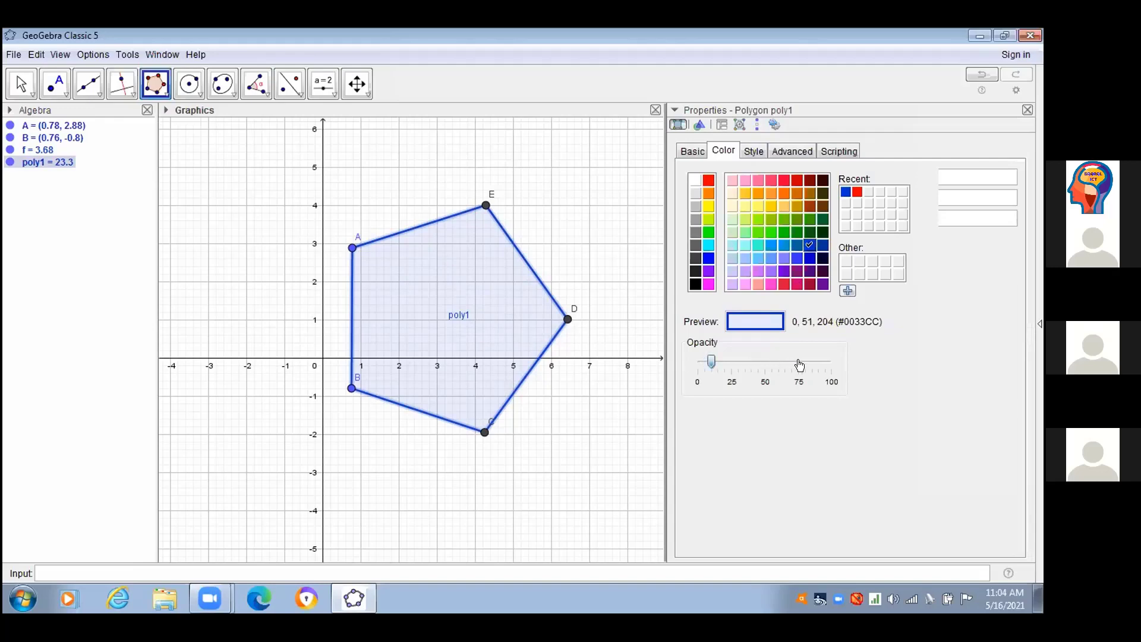
- Raise the pentagon's fill opacity to 100, reduce it gradually to about 40, and close the properties
left_click(829, 365)
left_click(829, 365)
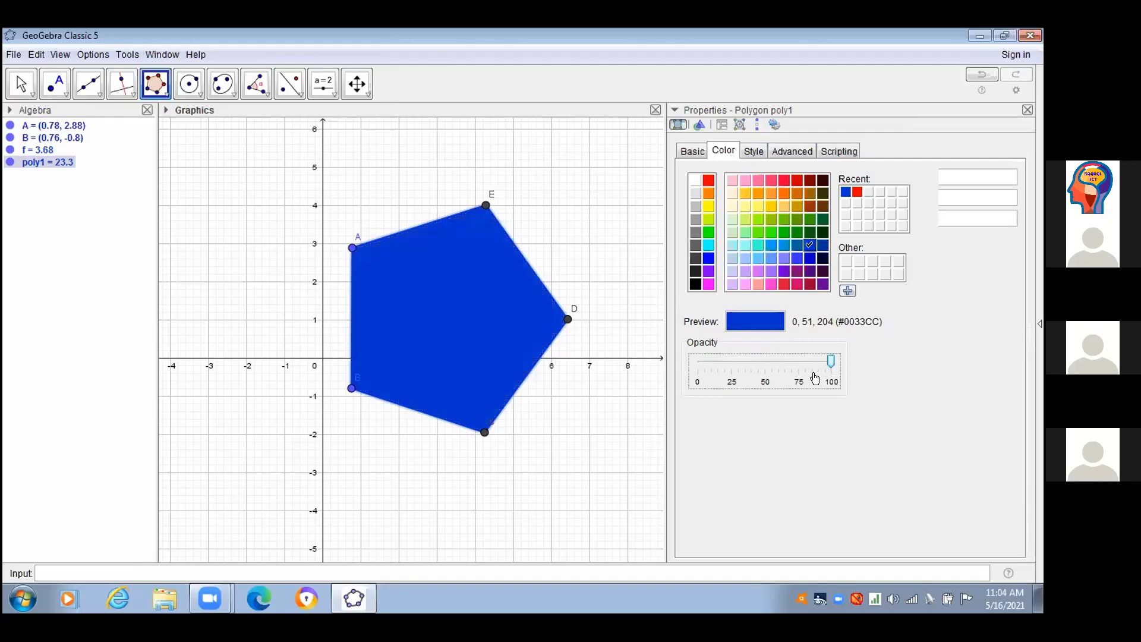
left_click(807, 379)
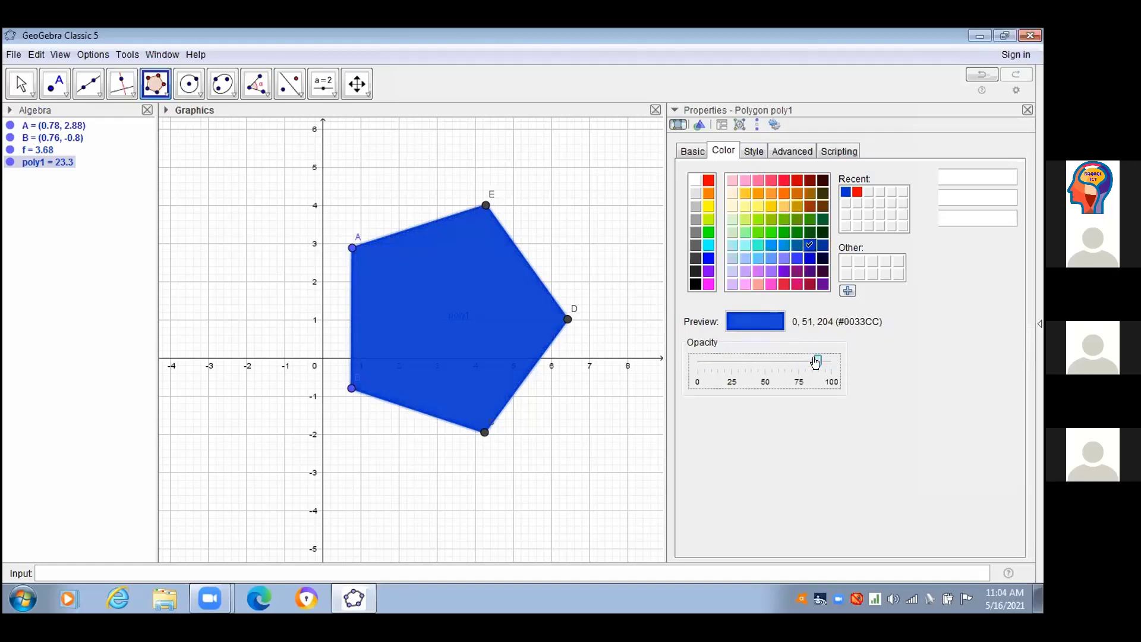
left_click_drag(815, 361, 805, 360)
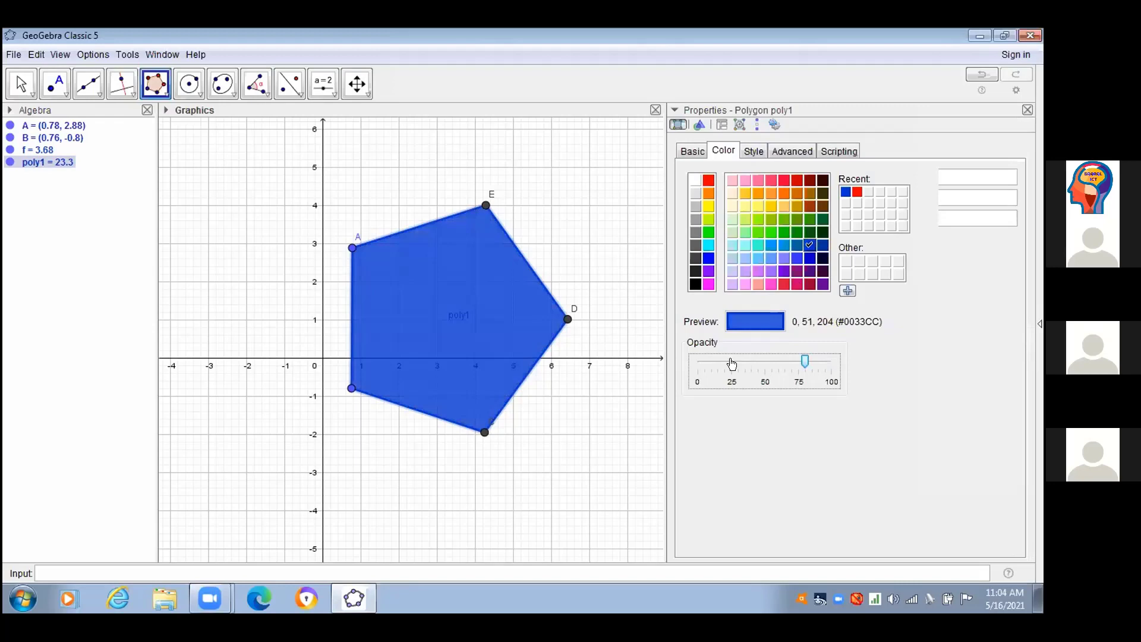
left_click(731, 363)
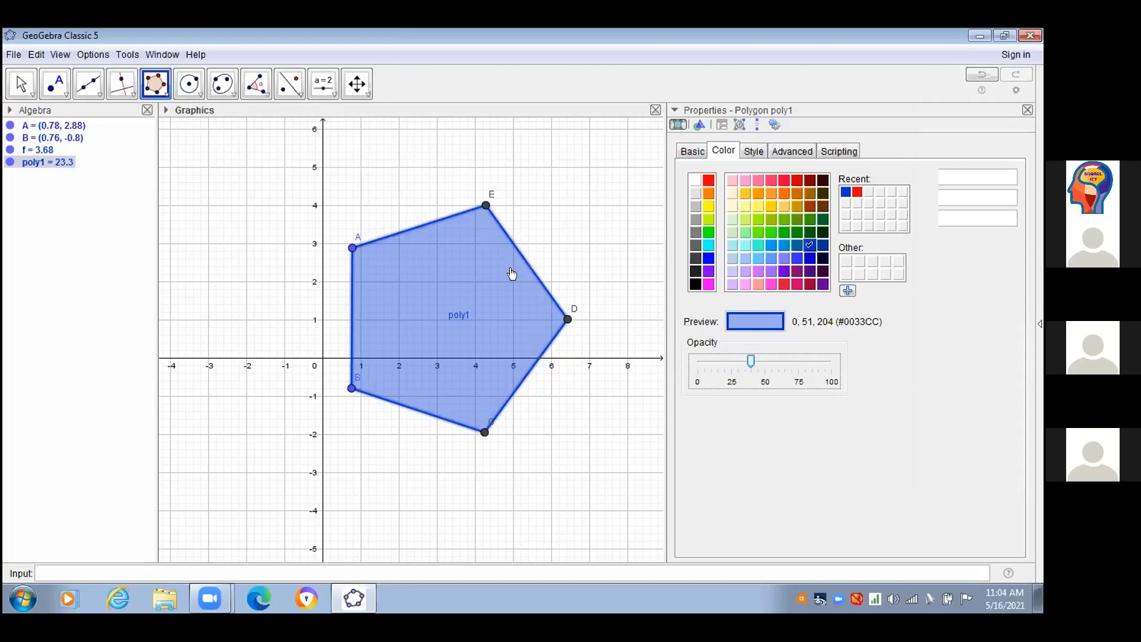
key("Escape")
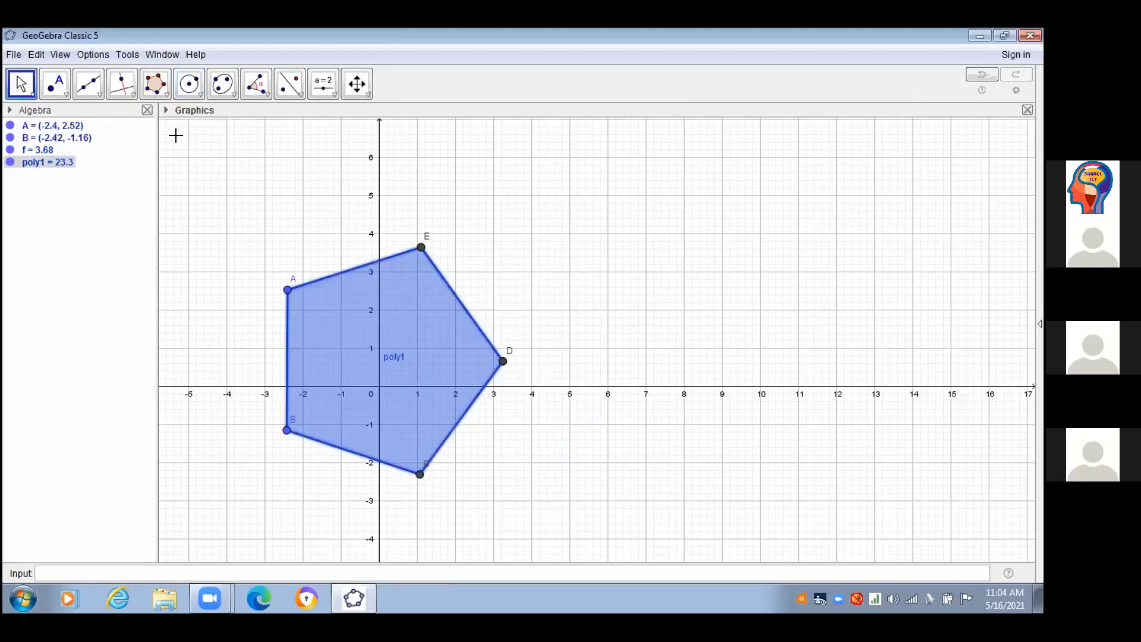
- Draw a circle beside the pentagon with its center at about (7.22, 2.6), passing through a point at about (10.12, 2.68)
left_click(159, 88)
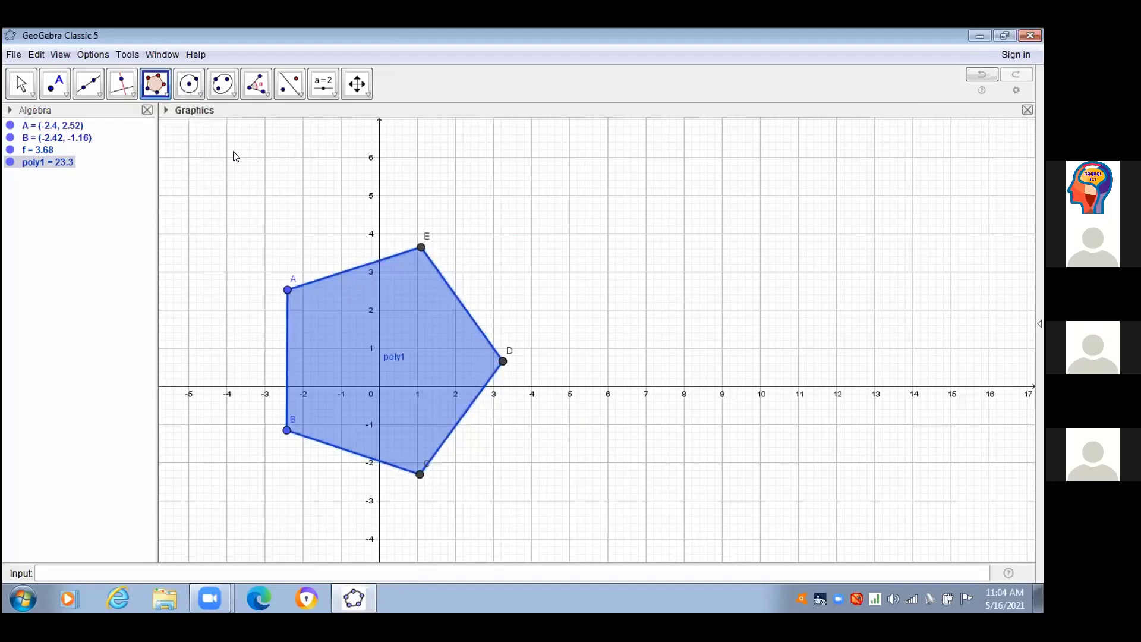
left_click(189, 84)
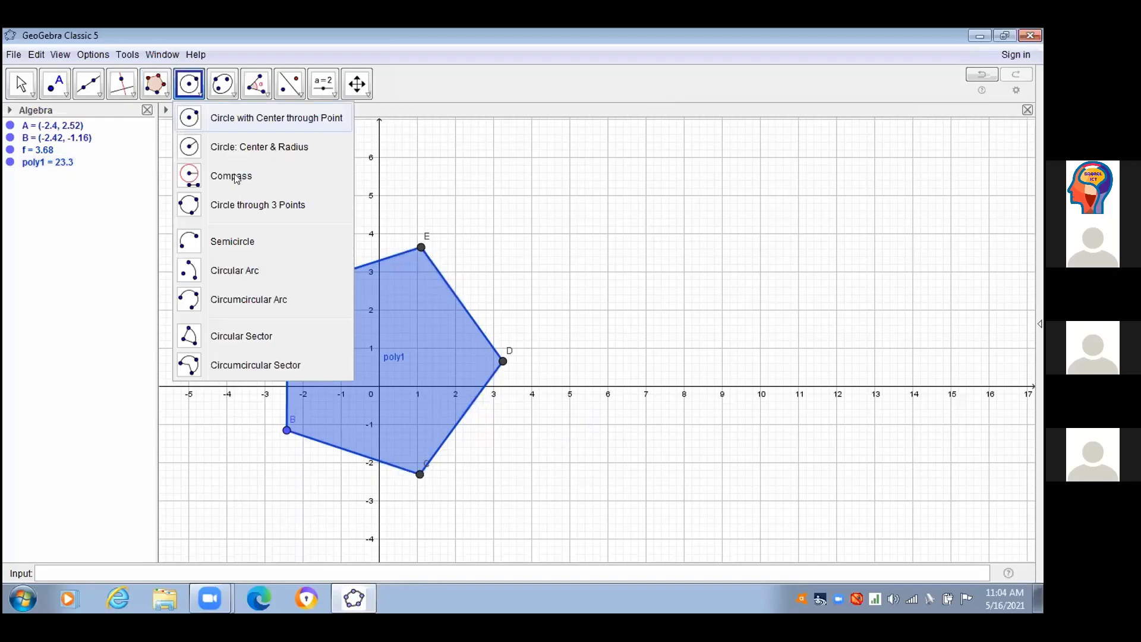
left_click(256, 113)
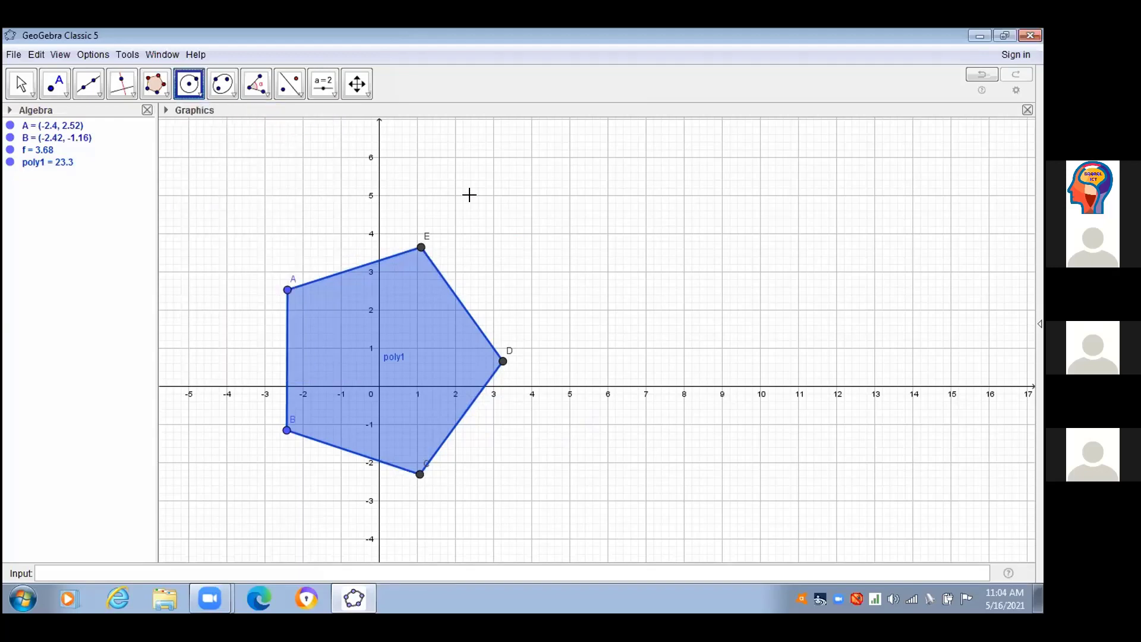
left_click(654, 288)
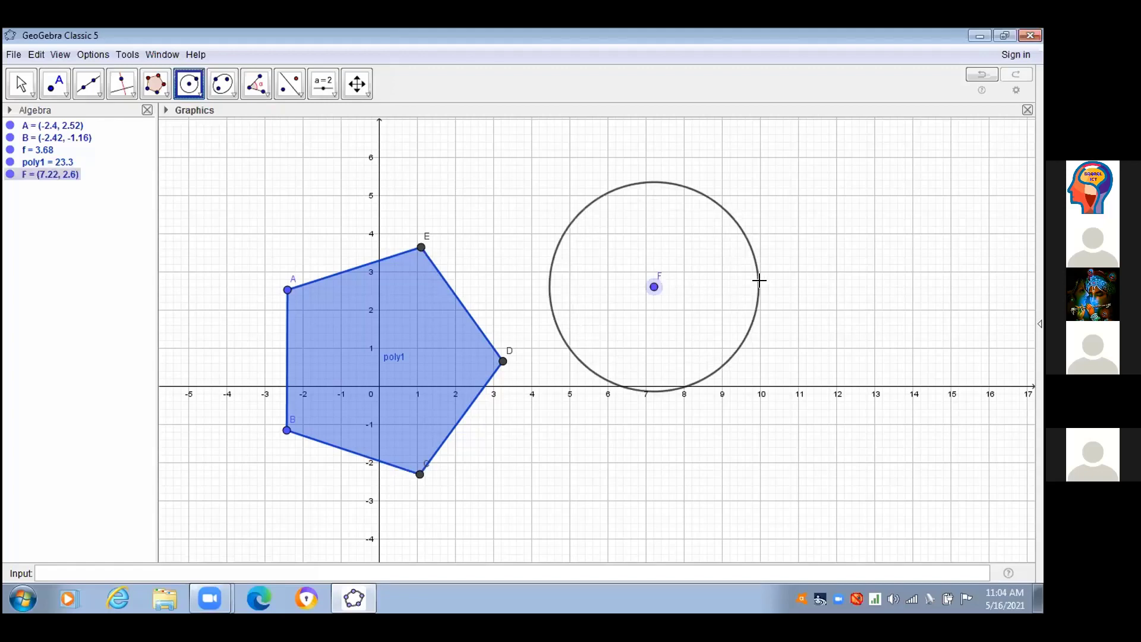
left_click(765, 284)
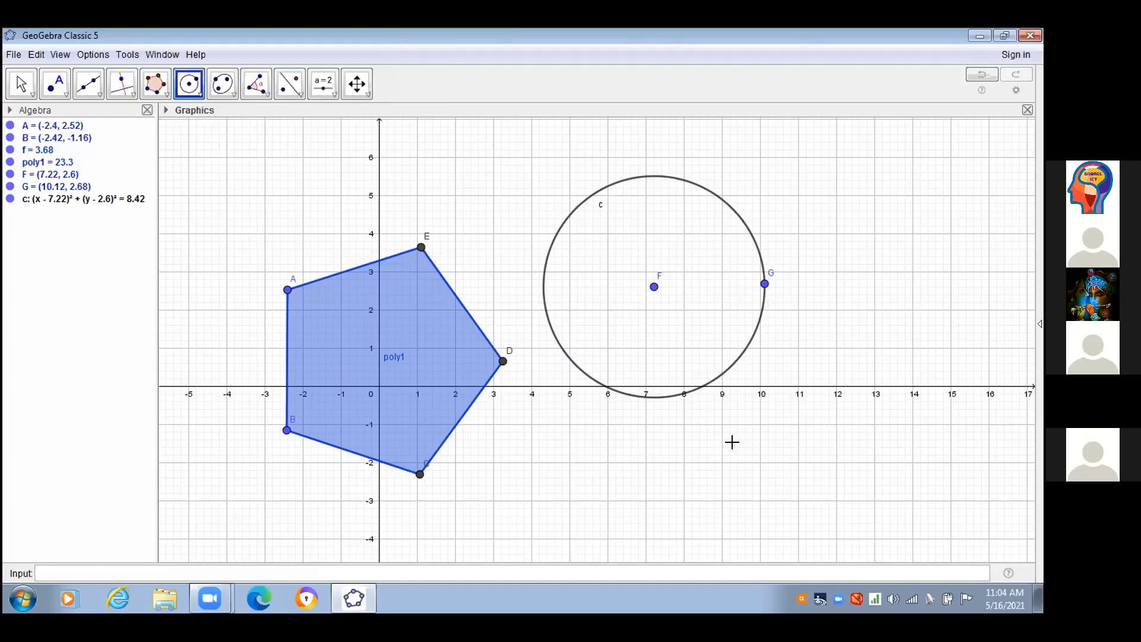
- Delete the circle beside the pentagon together with its circumference point G and center point F
right_click(650, 180)
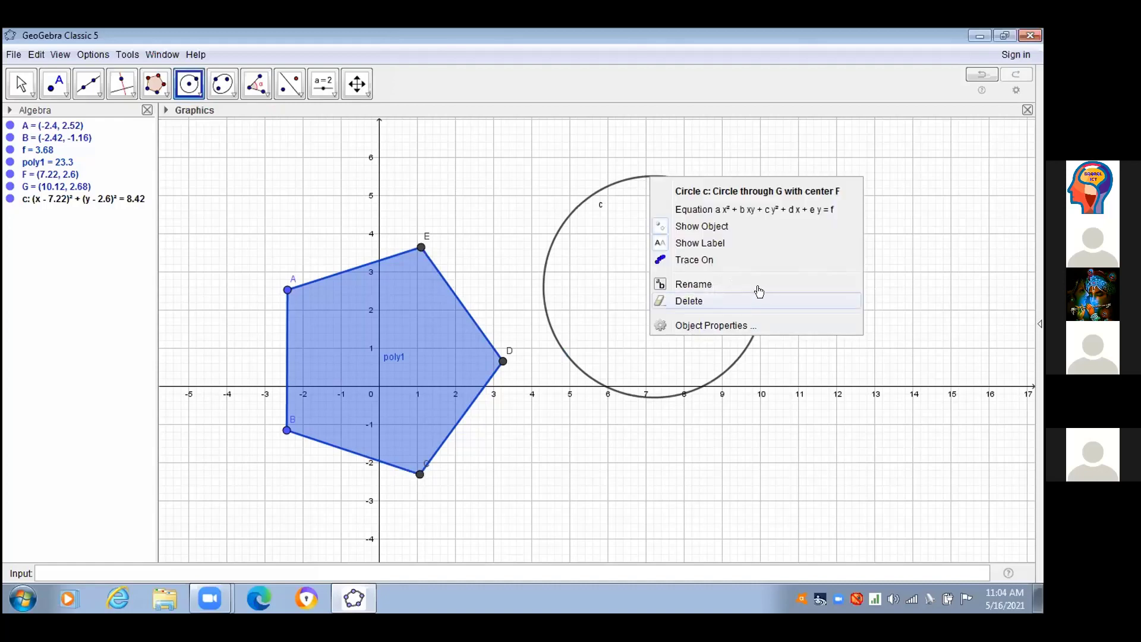
left_click(690, 301)
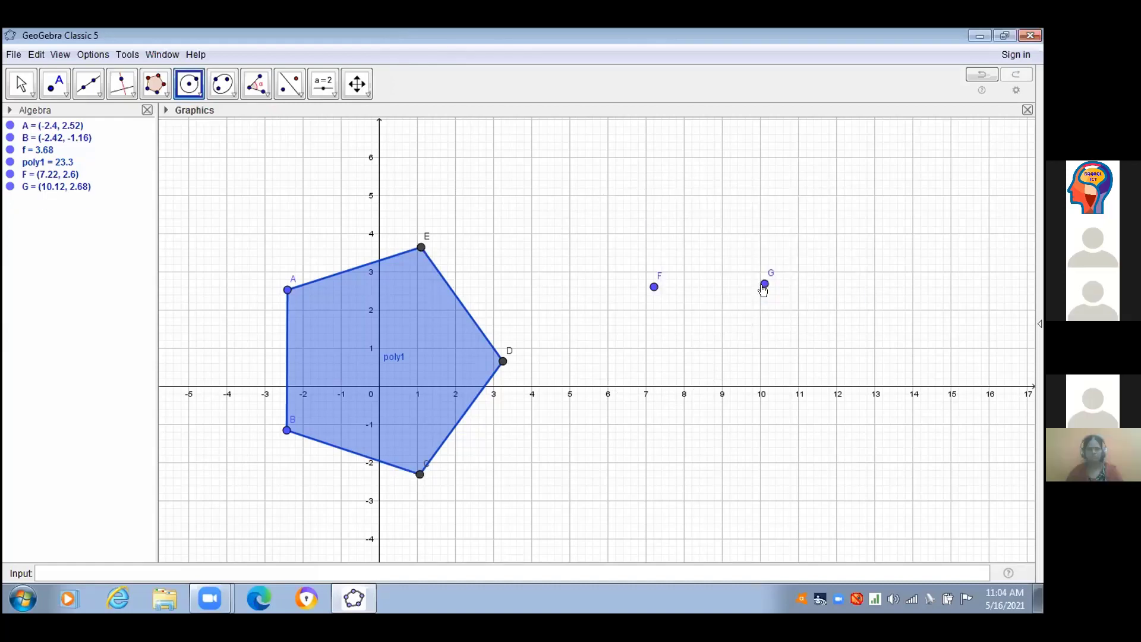
right_click(764, 287)
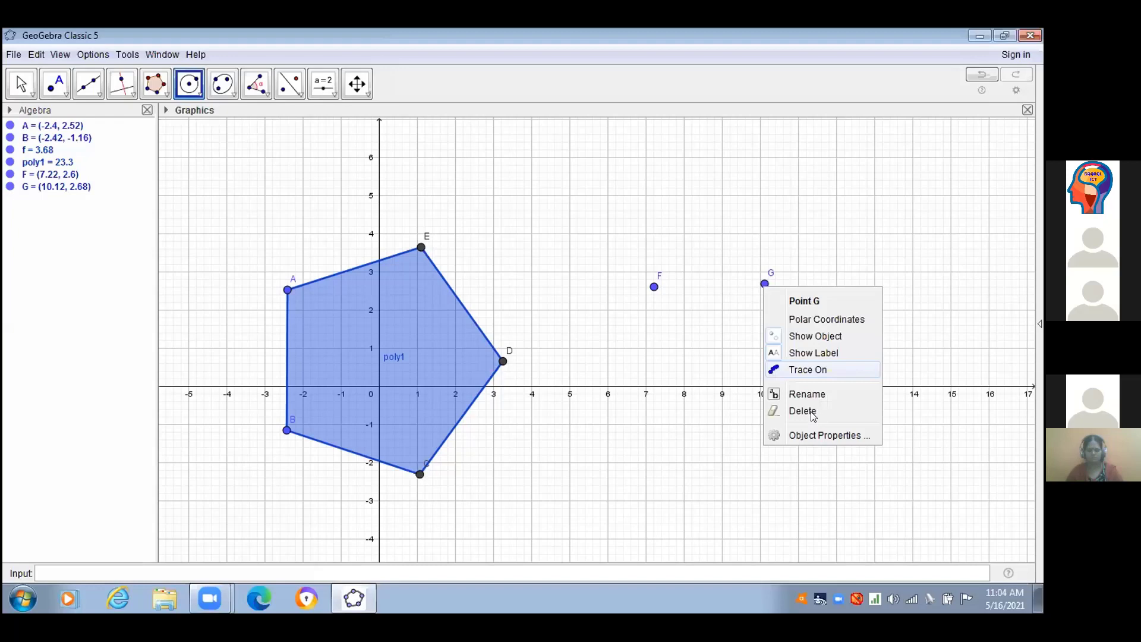
left_click(804, 409)
right_click(654, 287)
left_click(694, 414)
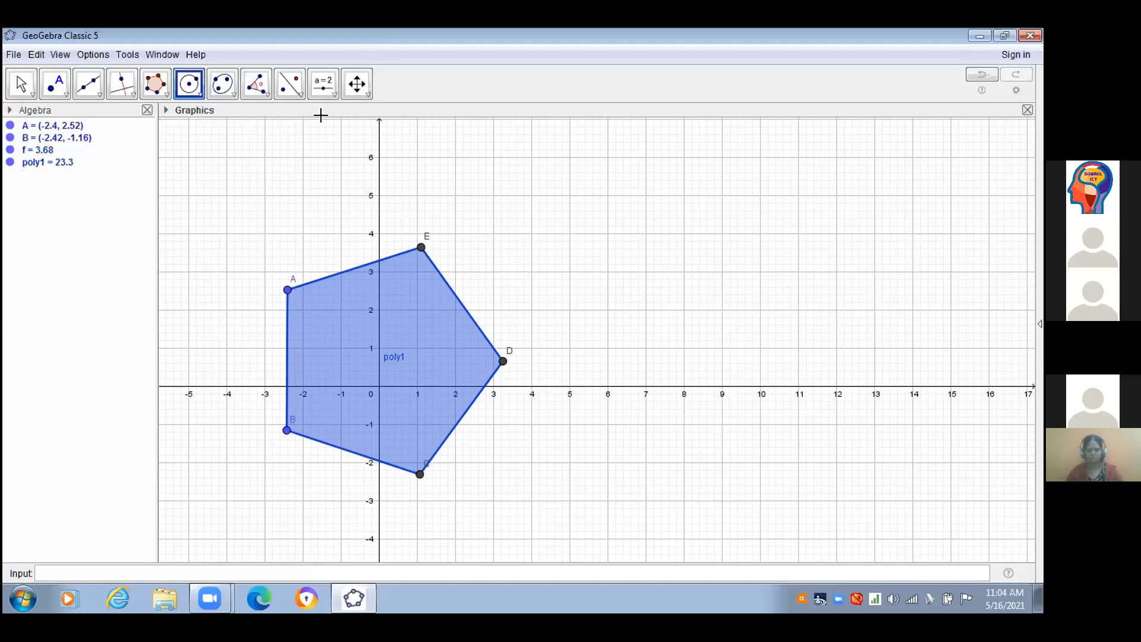
- Construct a circle by center and radius, centered at about (8.72, 3.14) with radius 3
left_click(200, 94)
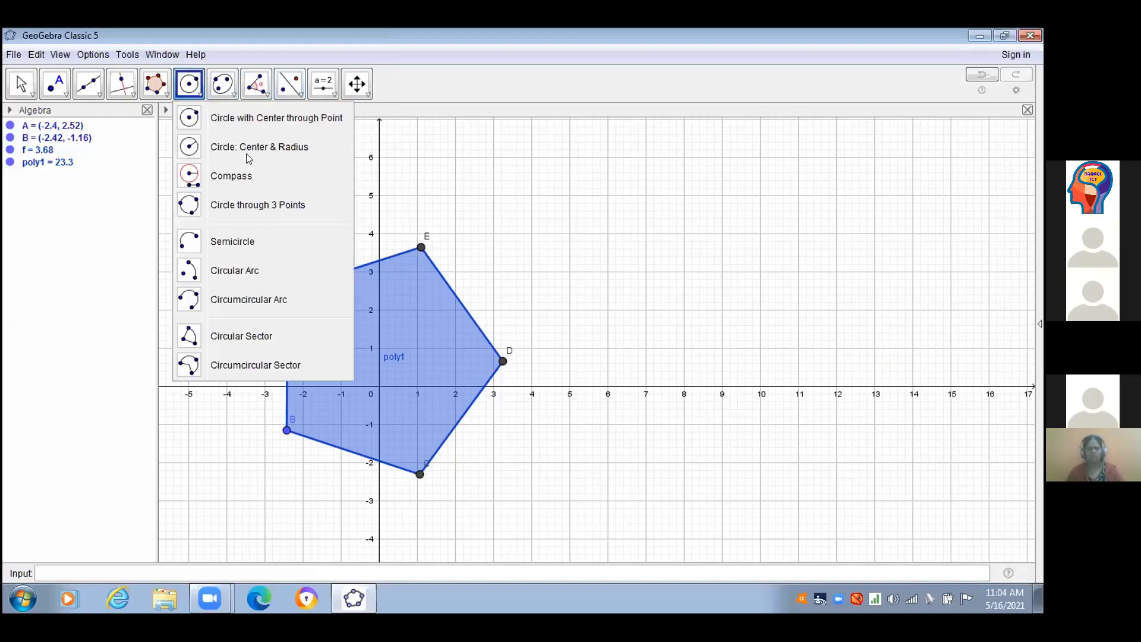
left_click(279, 155)
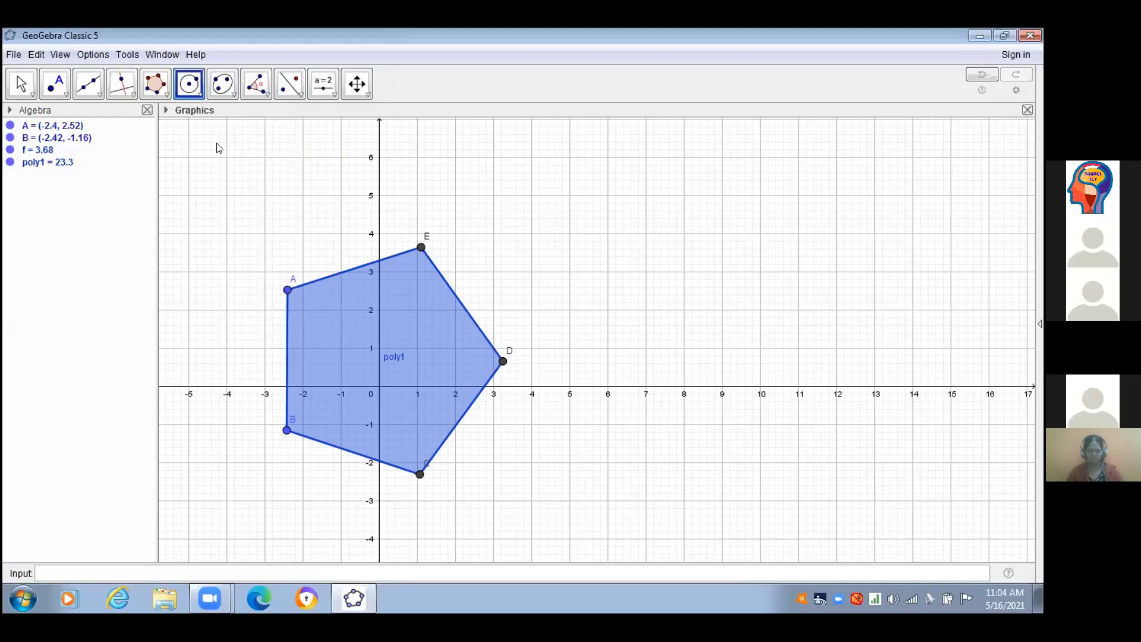
left_click(711, 266)
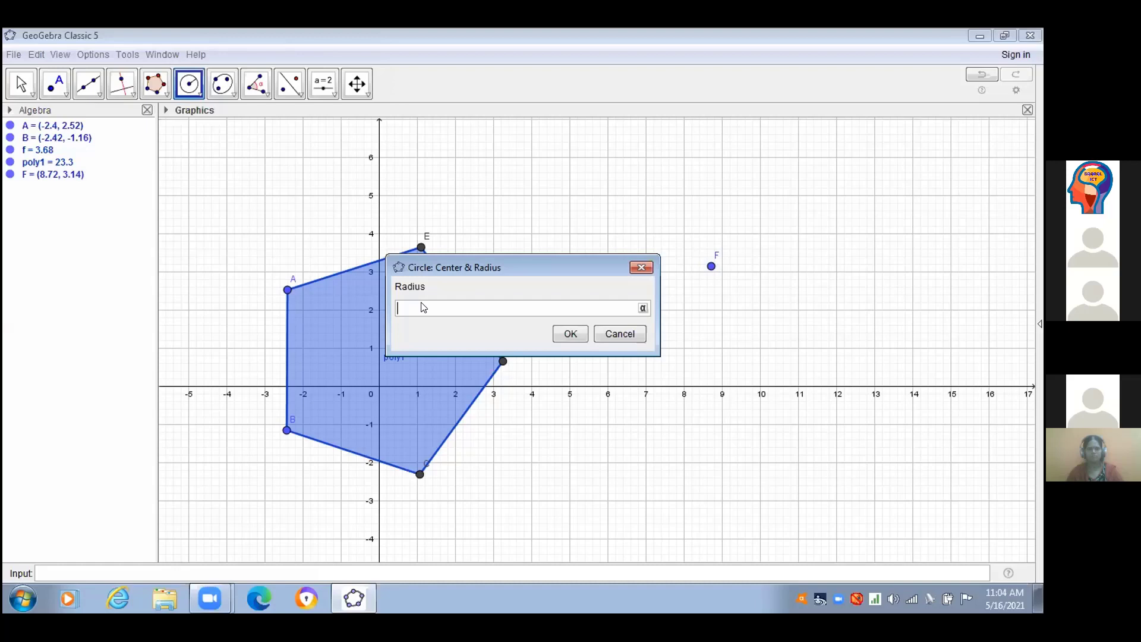
type("3")
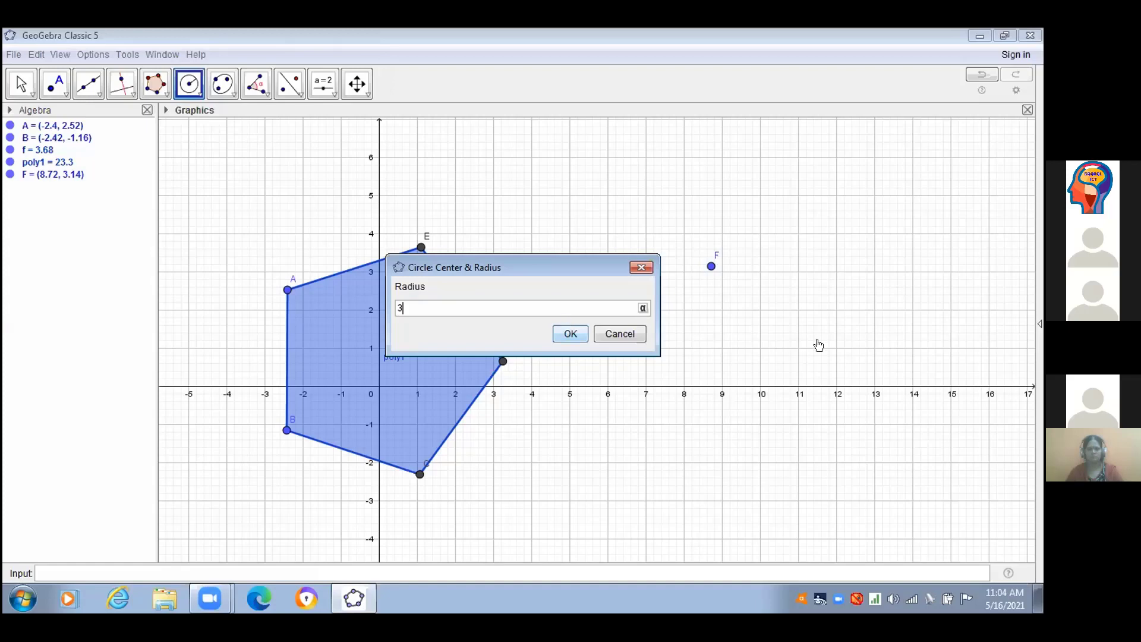
key("Return")
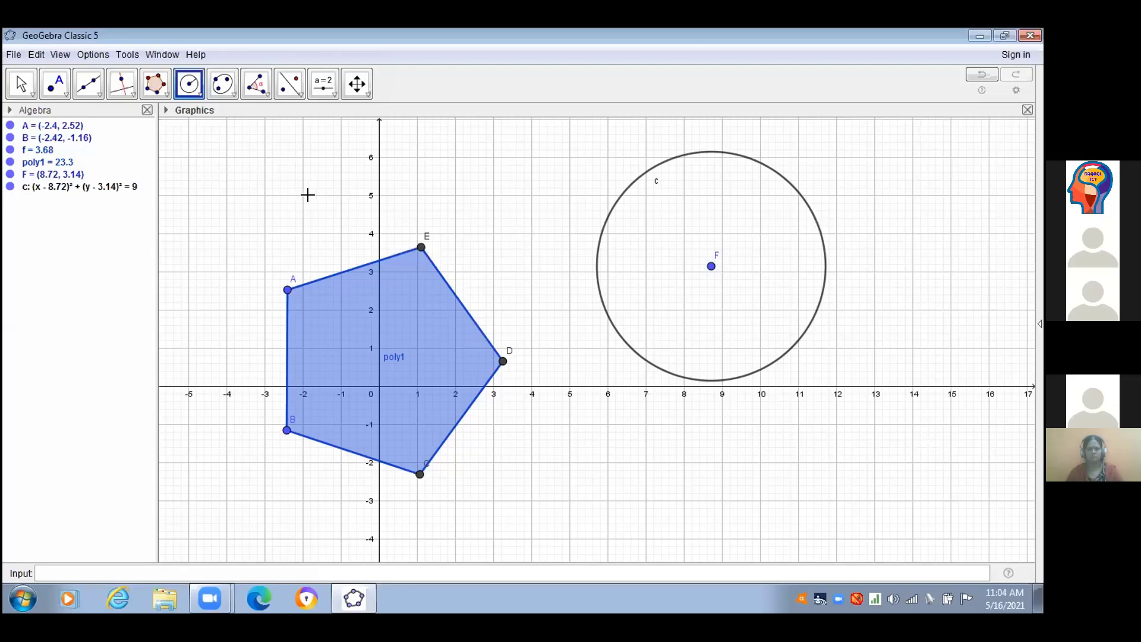
- Attach a point to the circle with Point on Object and move it along the circumference to about (11.72, 3.21)
left_click(54, 86)
left_click(109, 156)
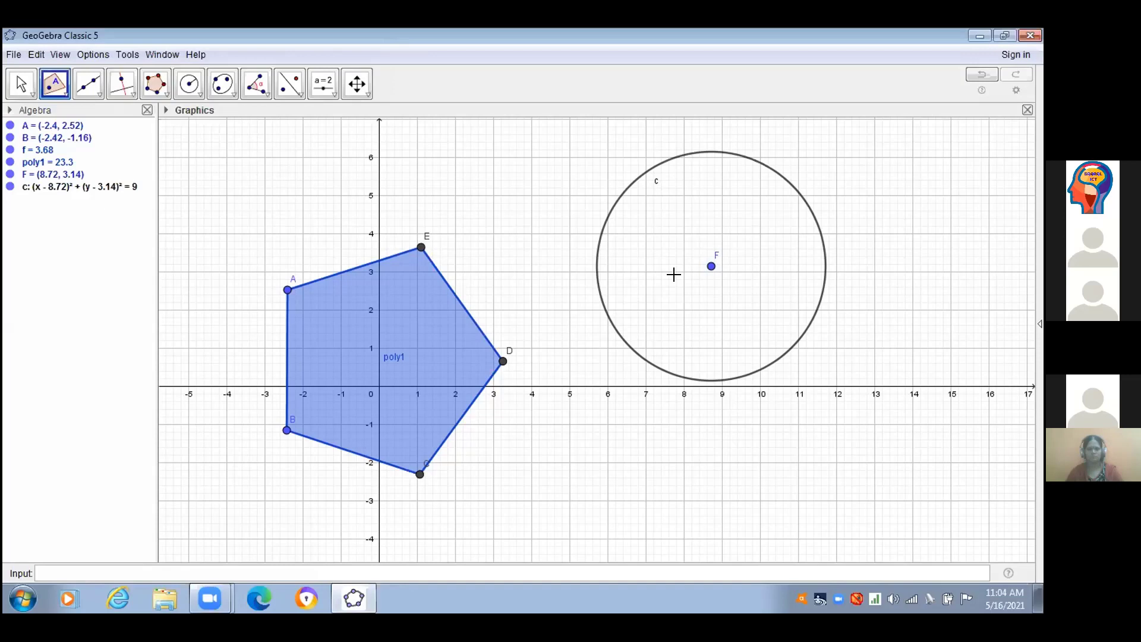
left_click(825, 272)
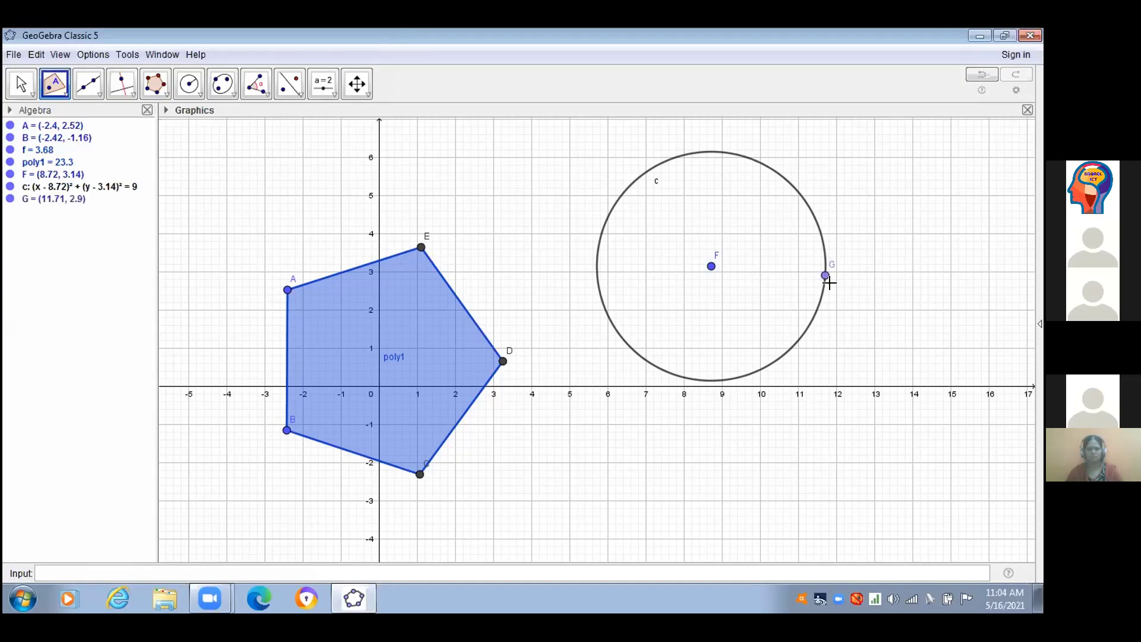
left_click_drag(828, 271, 748, 375)
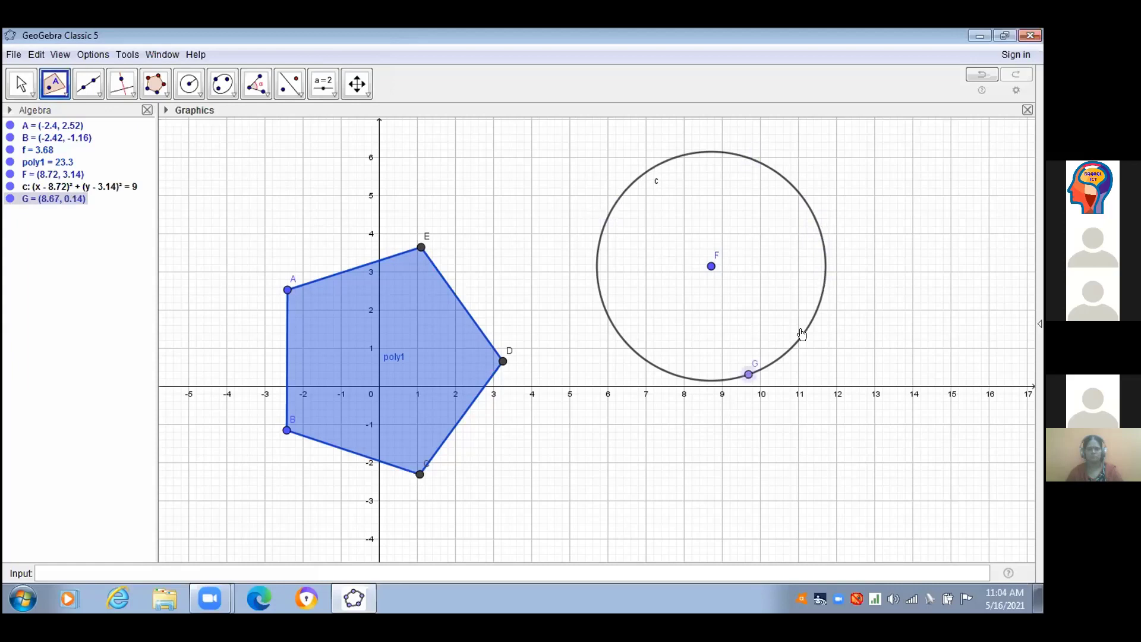
left_click_drag(607, 341, 785, 271)
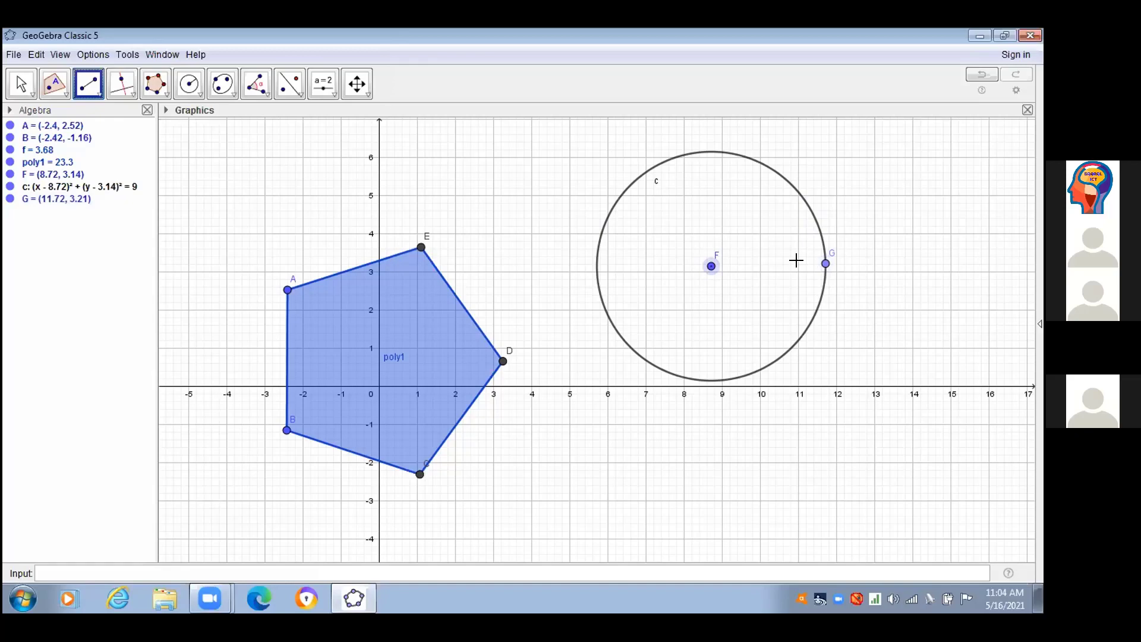
- Draw a radius segment from center F to point G, and move G along the circle to about (9.13, 6.11)
left_click(826, 263)
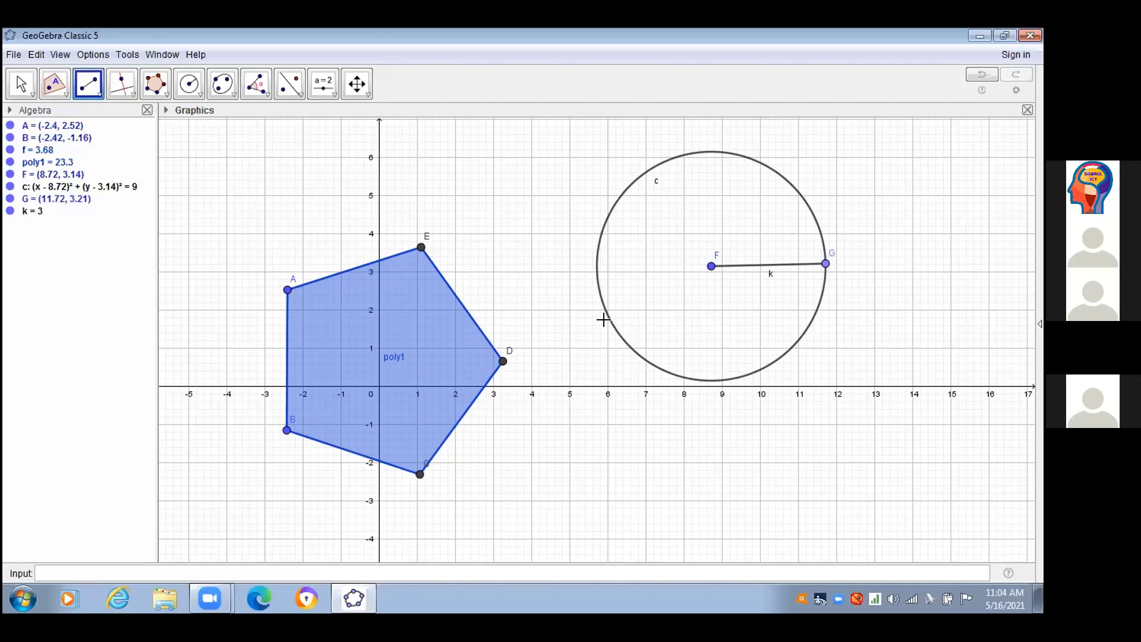
right_click(822, 262)
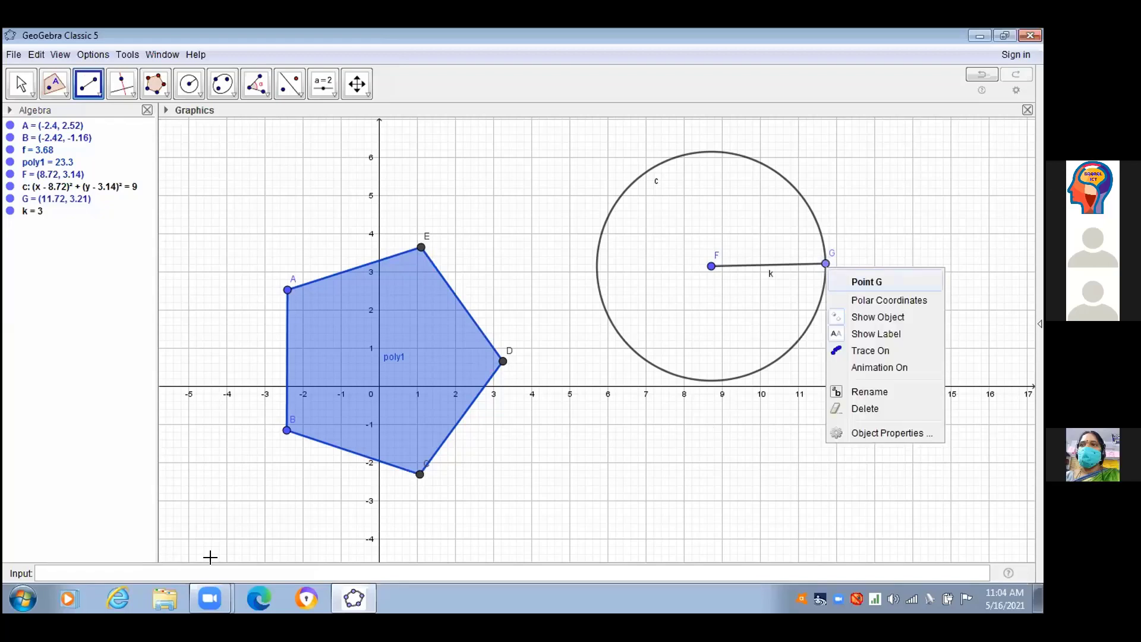
left_click_drag(826, 263, 728, 156)
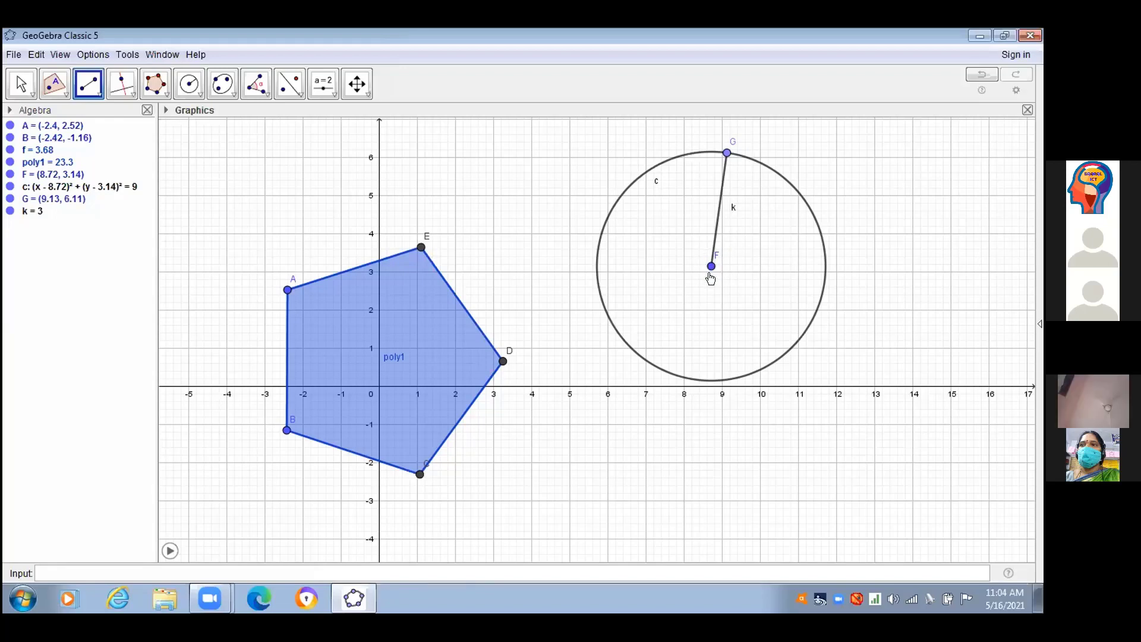
- Set point G's animation to repeat Decreasing, and play and pause its motion around the circle
right_click(727, 155)
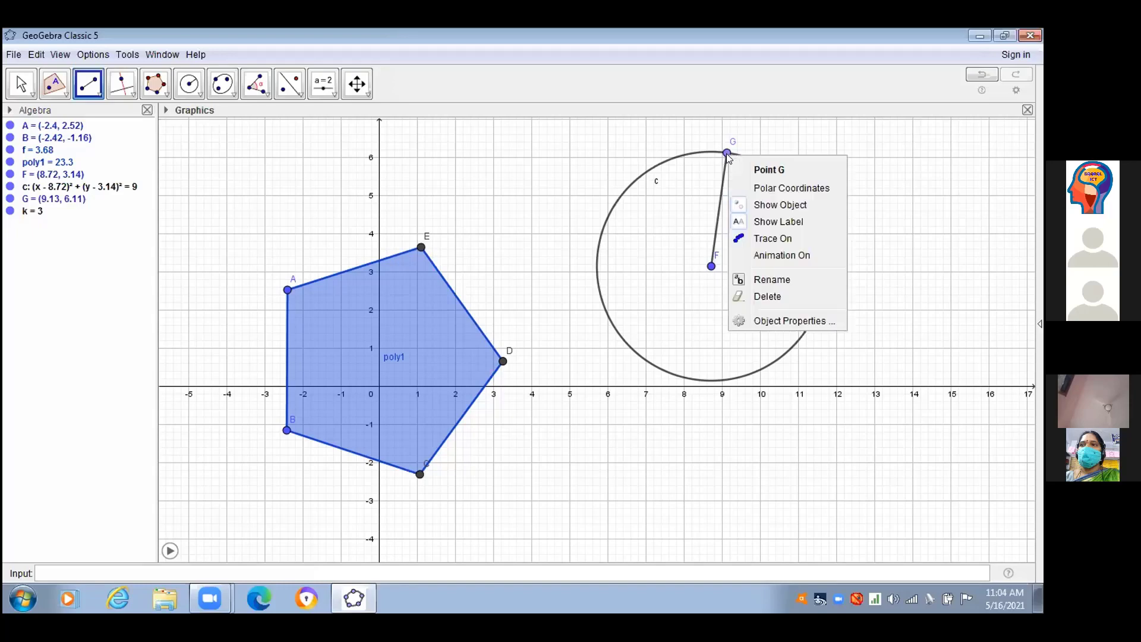
left_click(780, 324)
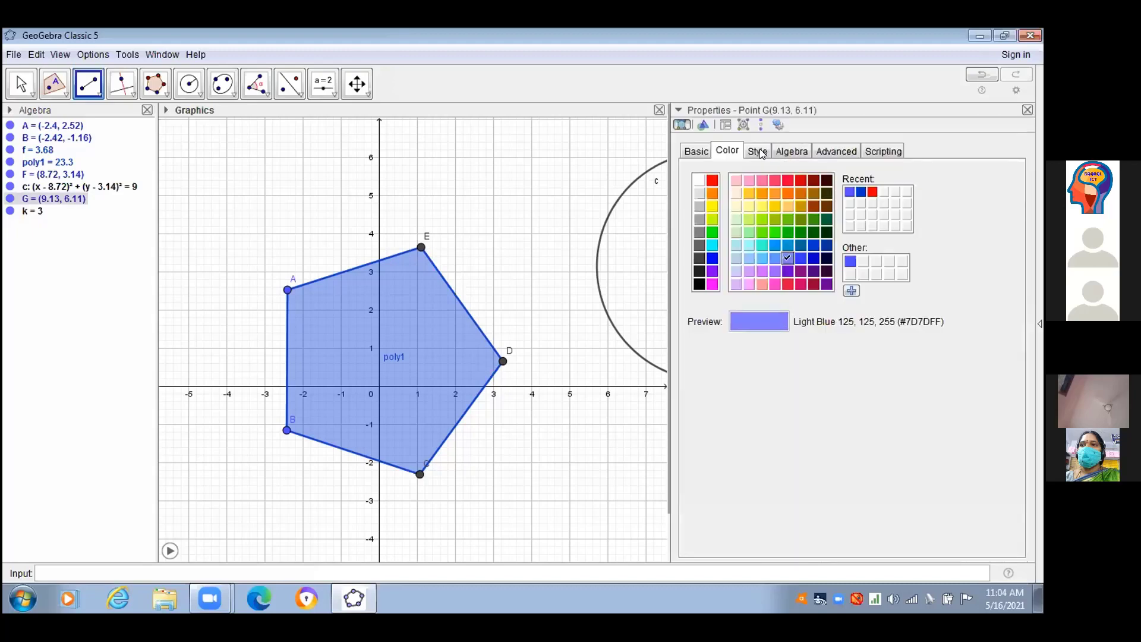
left_click(759, 152)
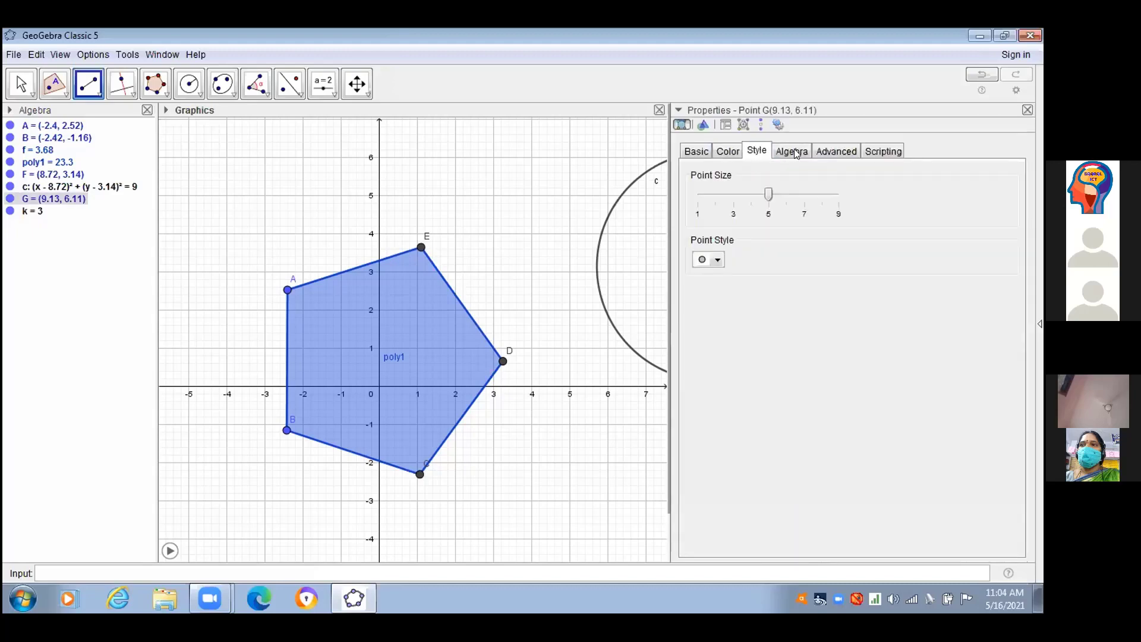
left_click(797, 152)
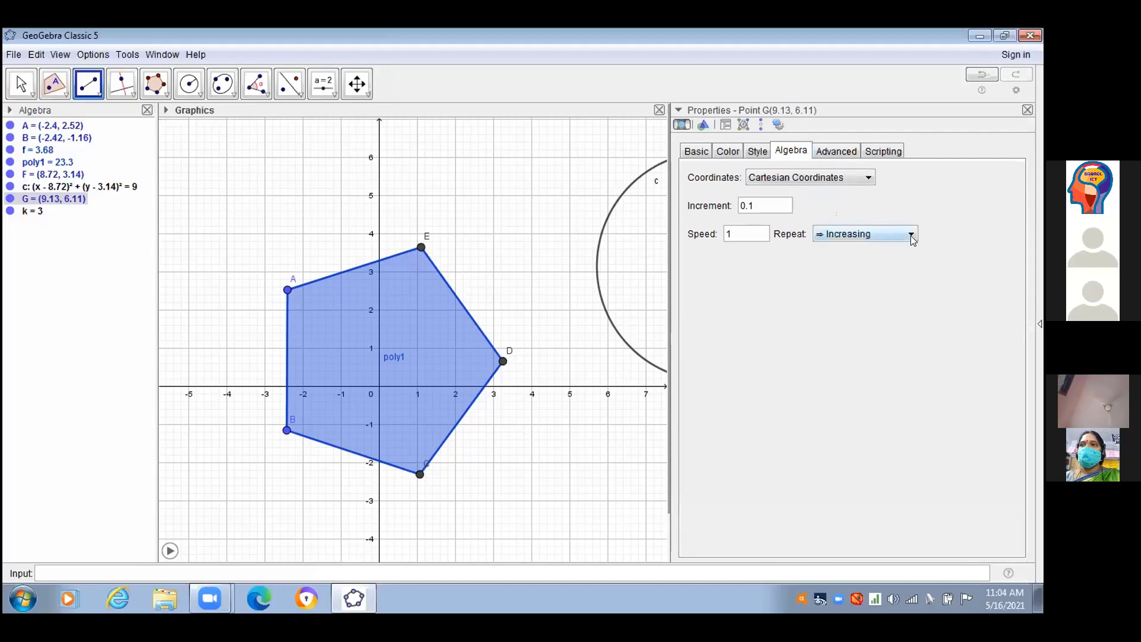
left_click(913, 237)
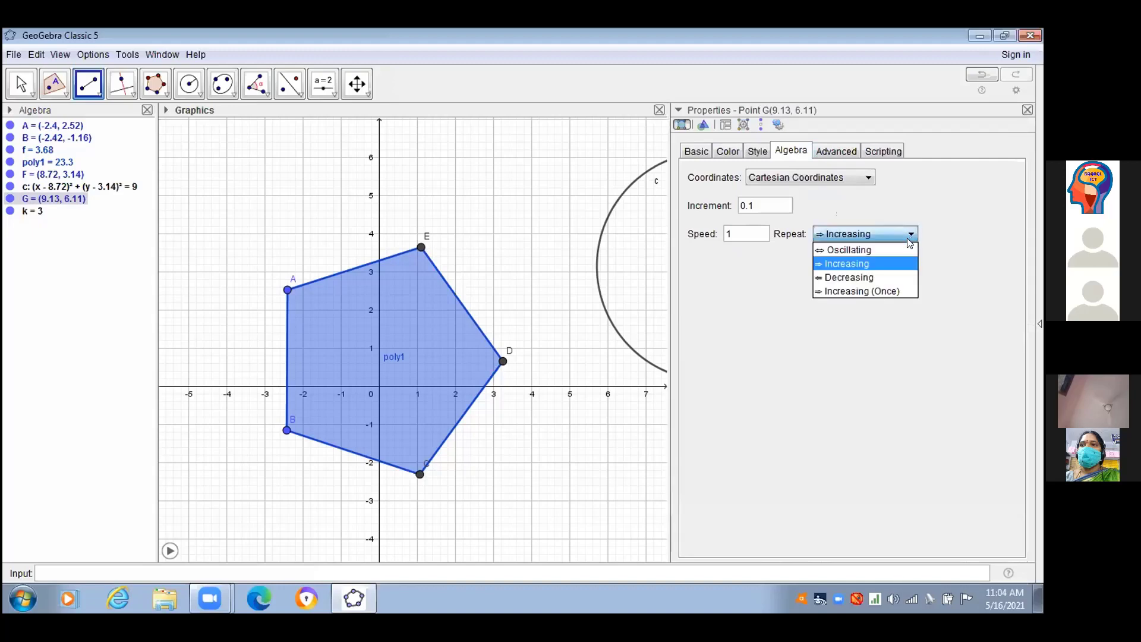
left_click(867, 278)
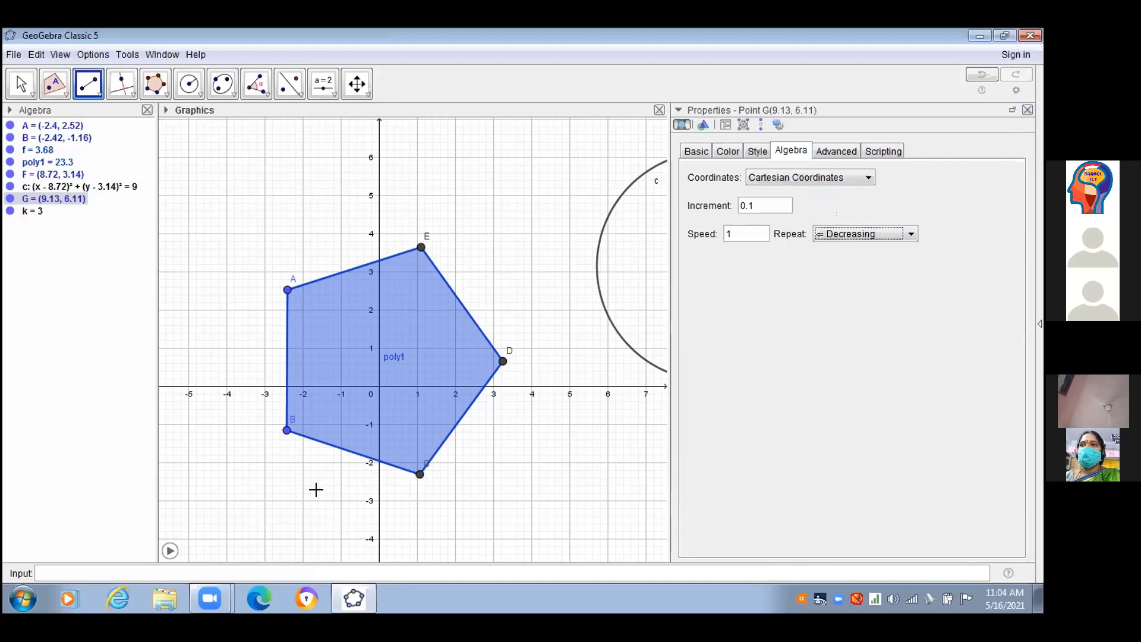
key("Escape")
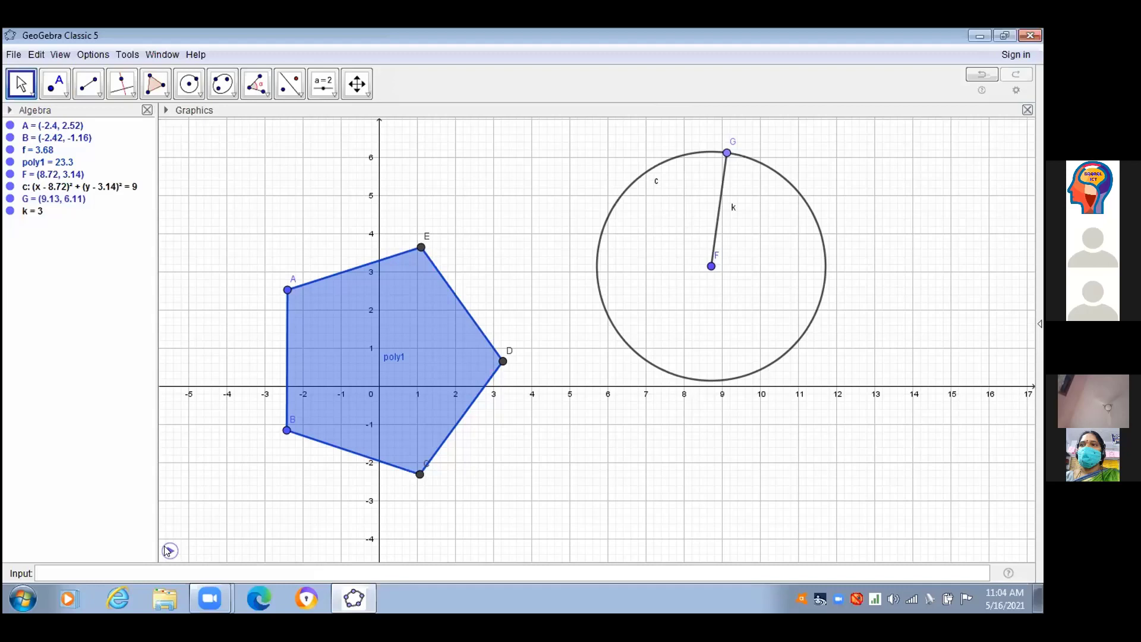
left_click(169, 550)
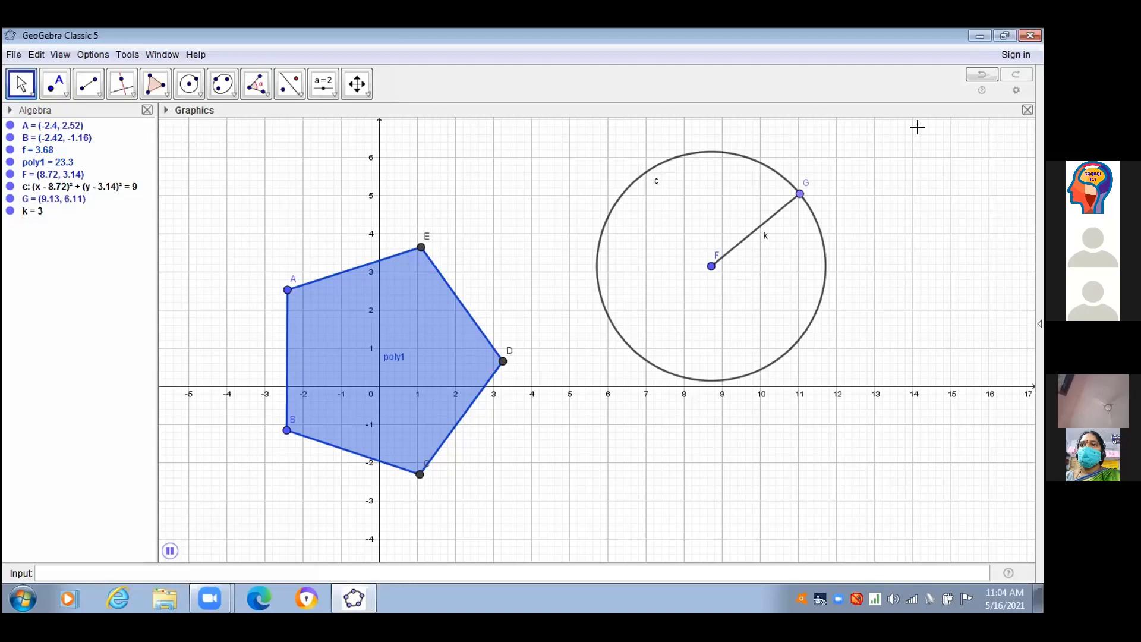
left_click(169, 550)
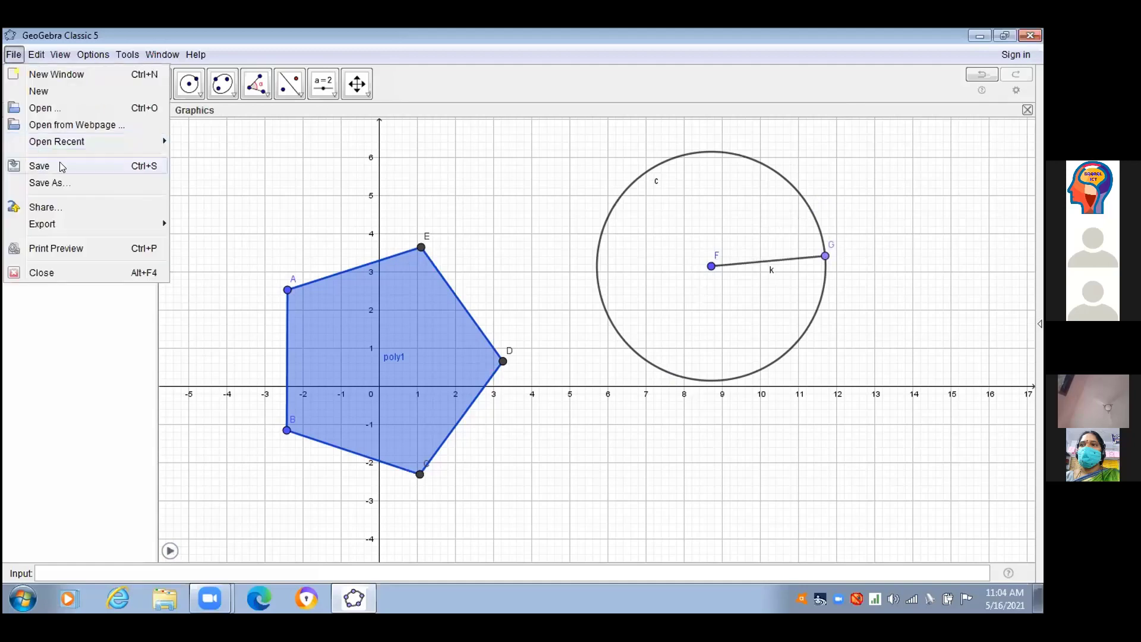
- Save the construction on the Desktop as a GeoGebra file named demo1
key("ctrl+s")
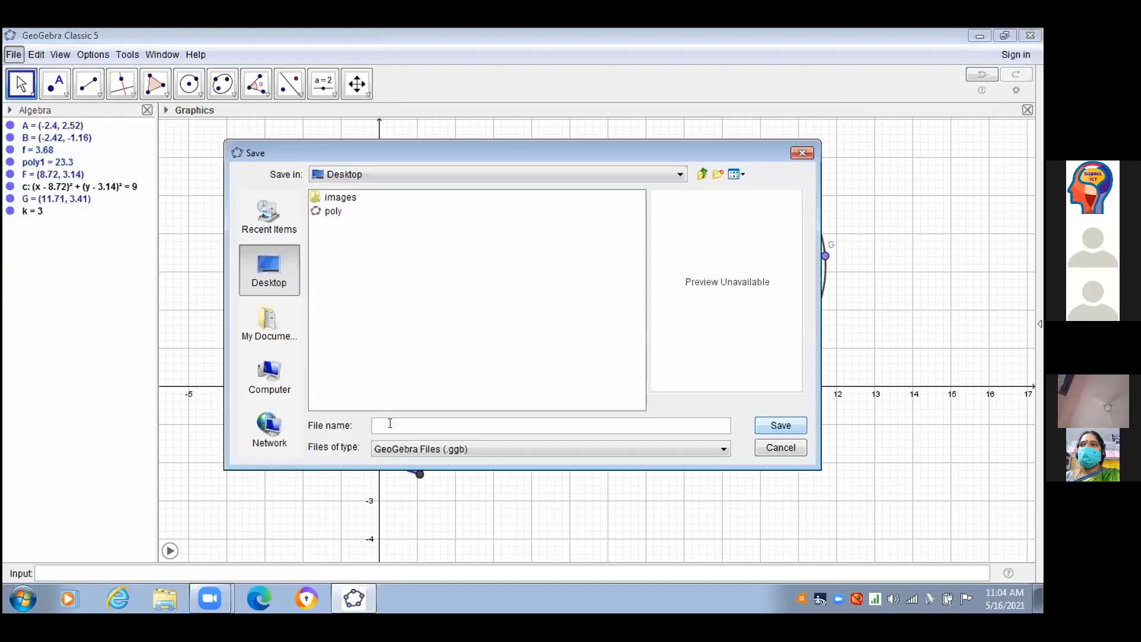
type("demo1")
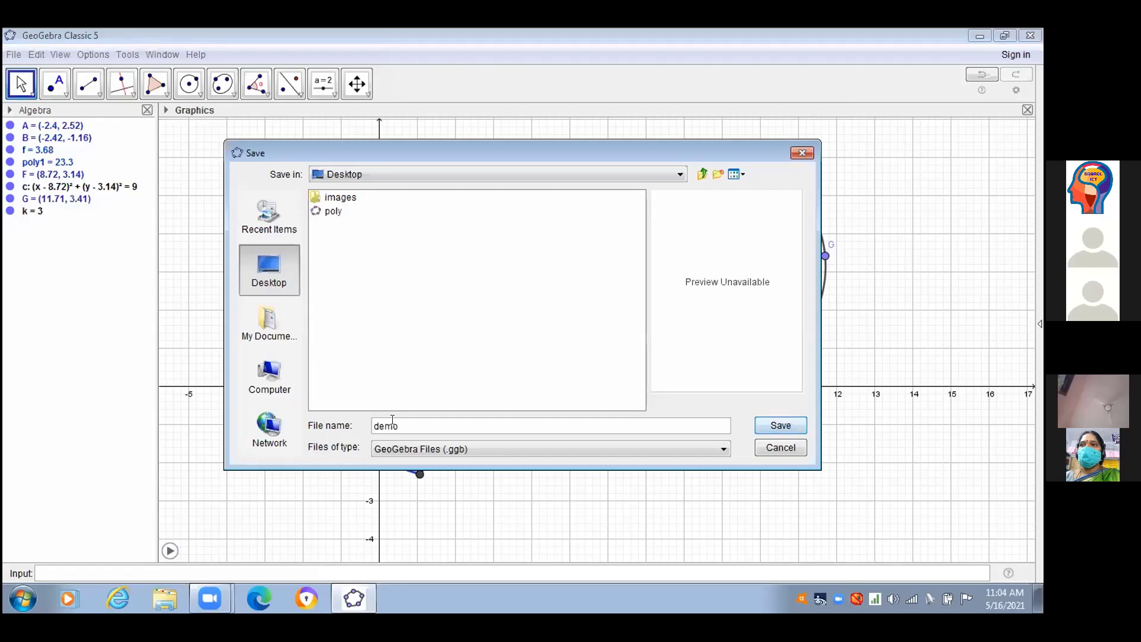
left_click(789, 430)
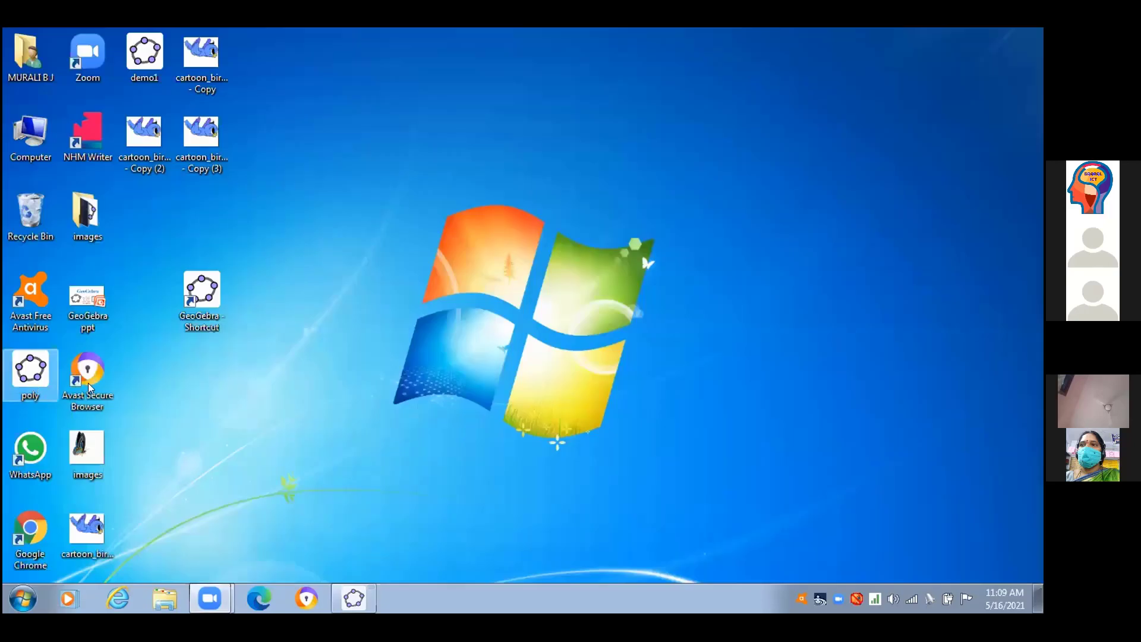
- Launch a new blank GeoGebra window from its desktop shortcut
left_click(199, 227)
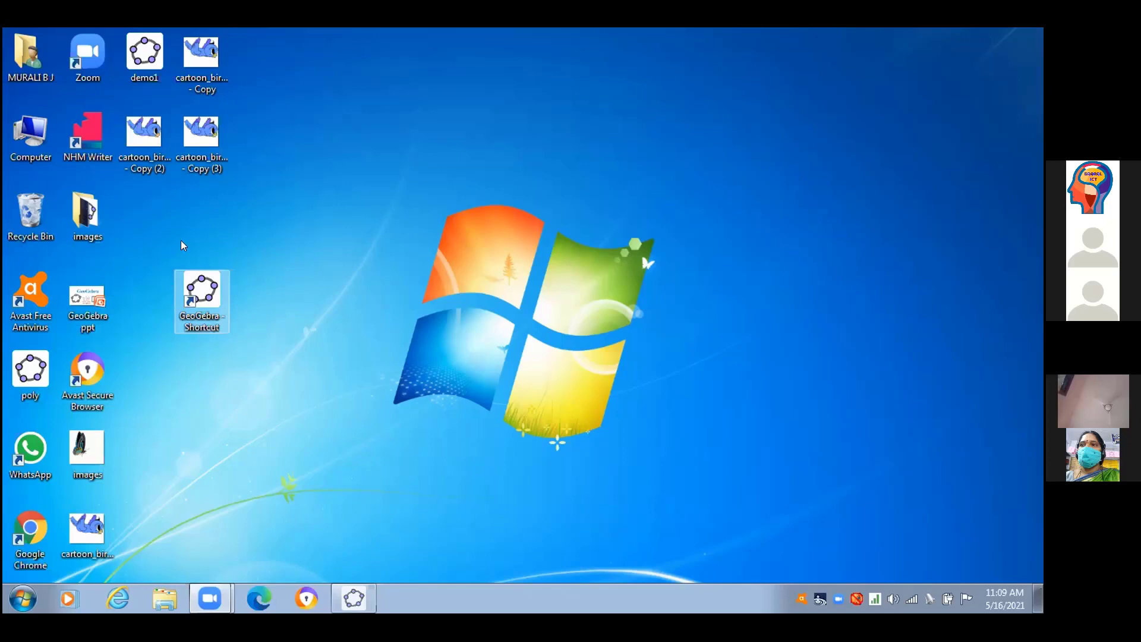
double_click(202, 291)
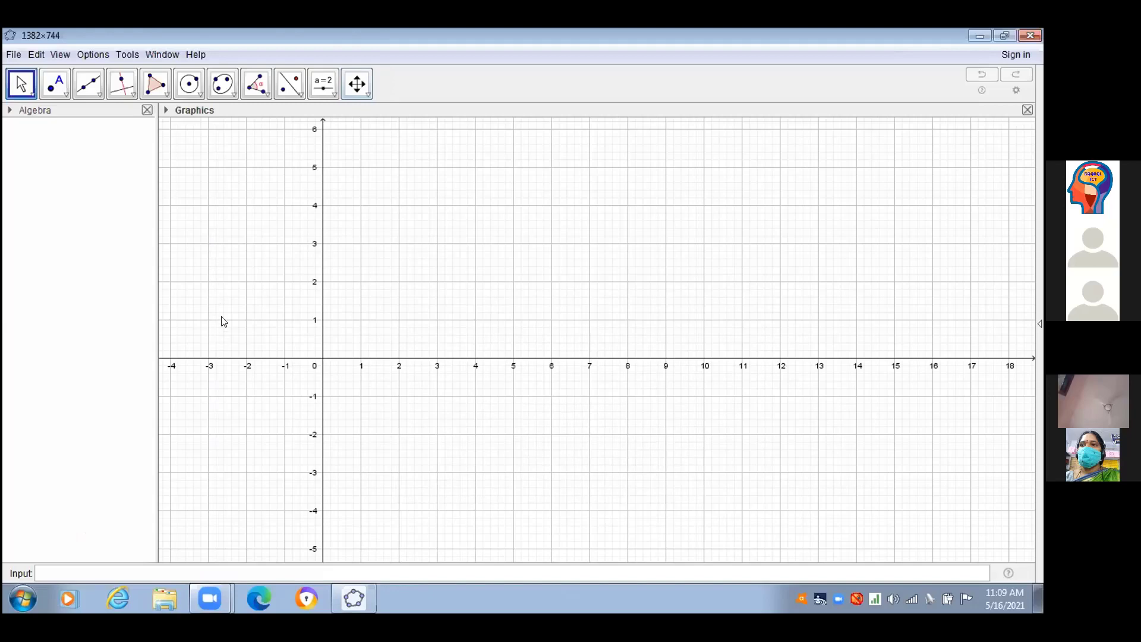
- Construct an ellipse with foci at about (-0.66, 0.34) and (3.56, 0.26), passing through (6, 0)
left_click(189, 84)
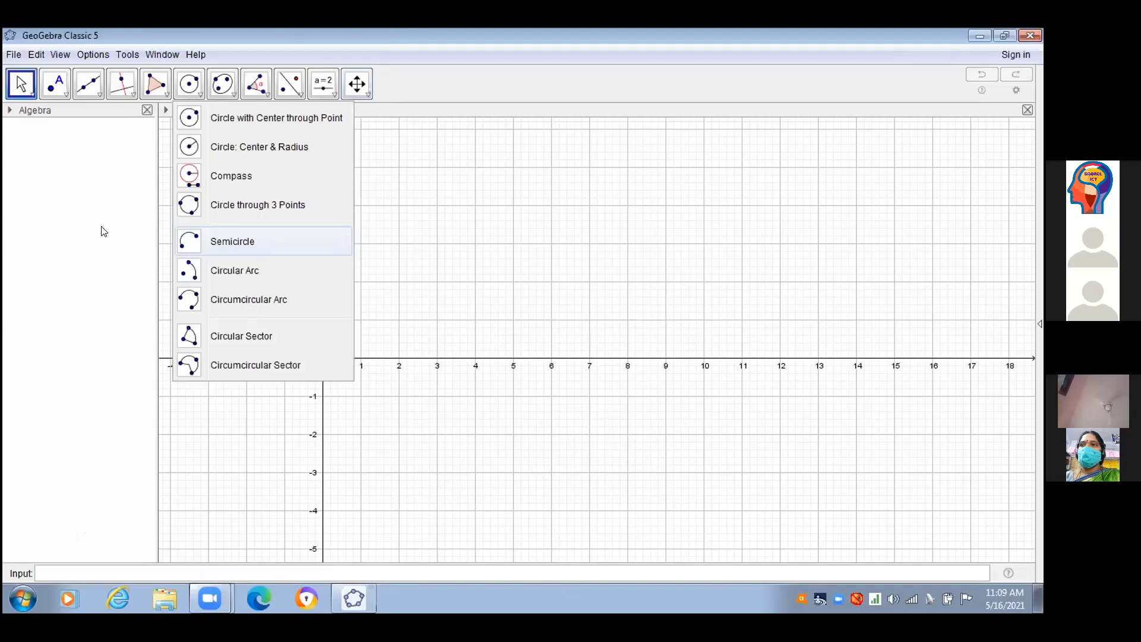
left_click(228, 95)
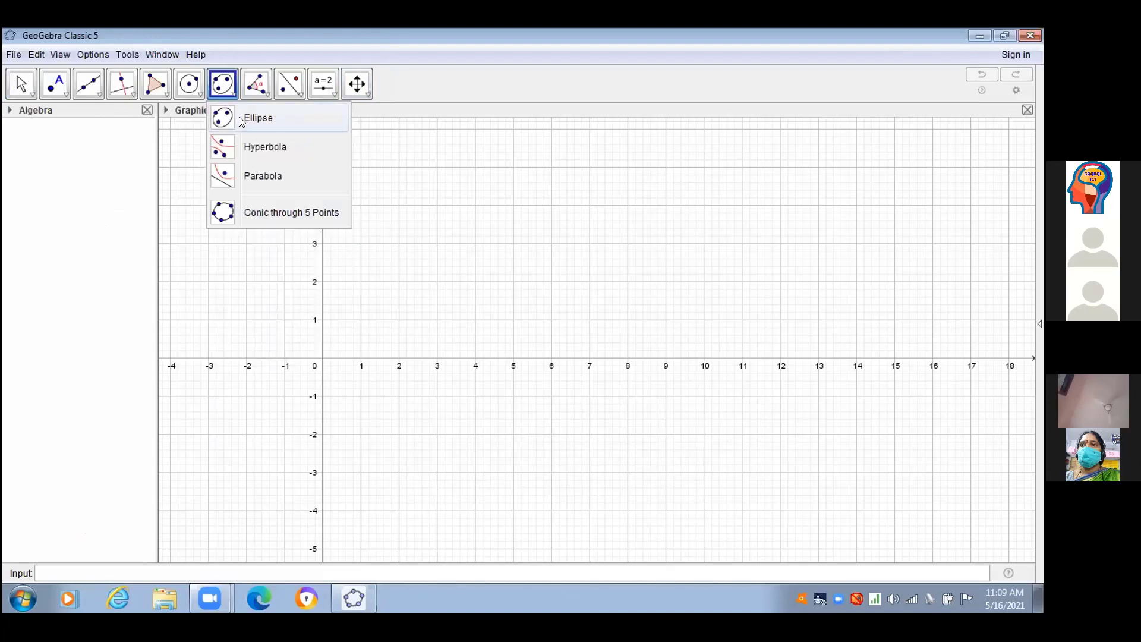
left_click(241, 119)
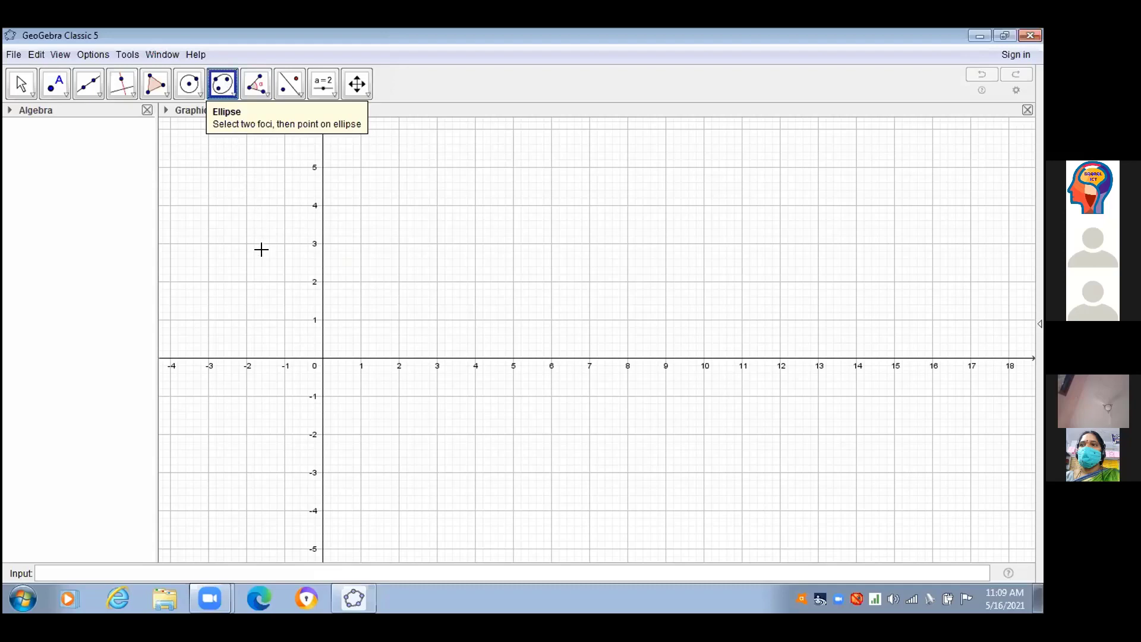
left_click(298, 345)
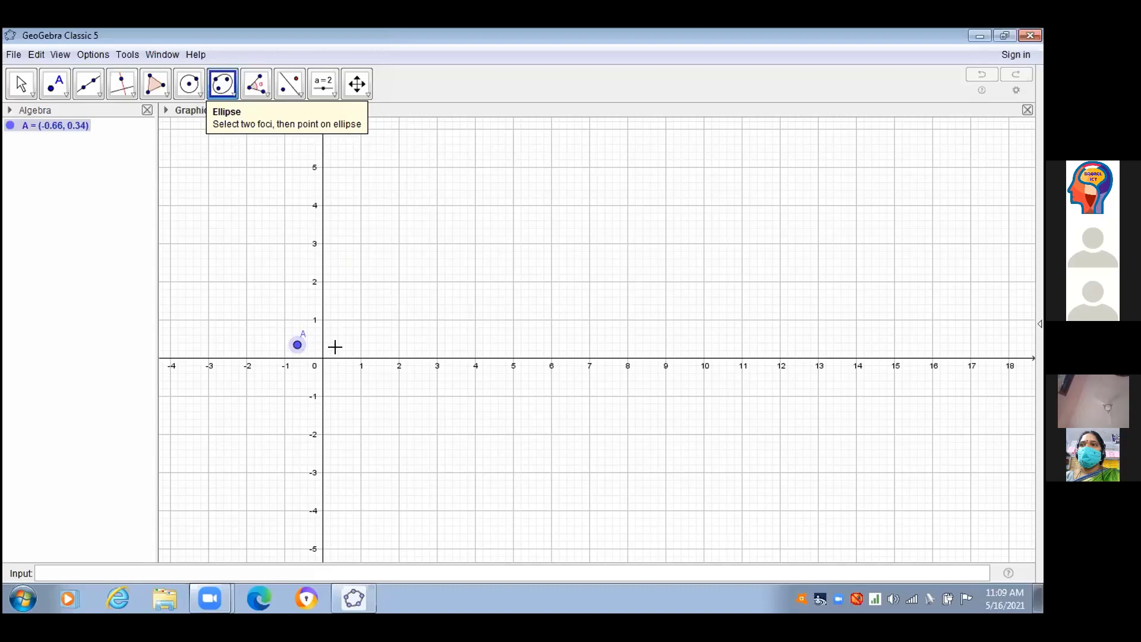
left_click(456, 346)
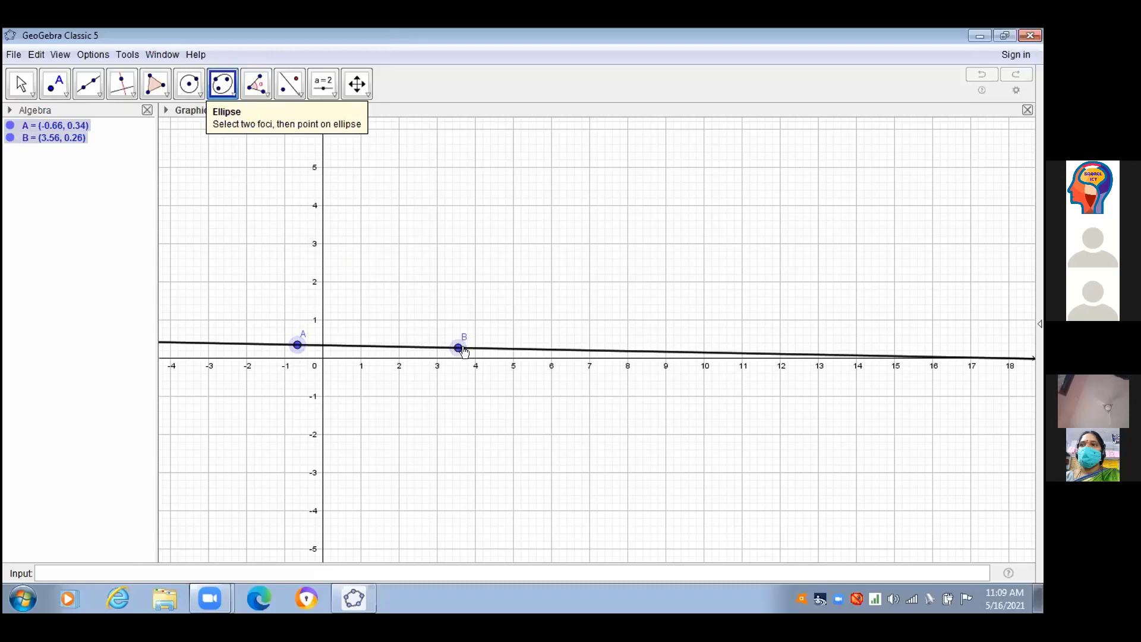
left_click(526, 349)
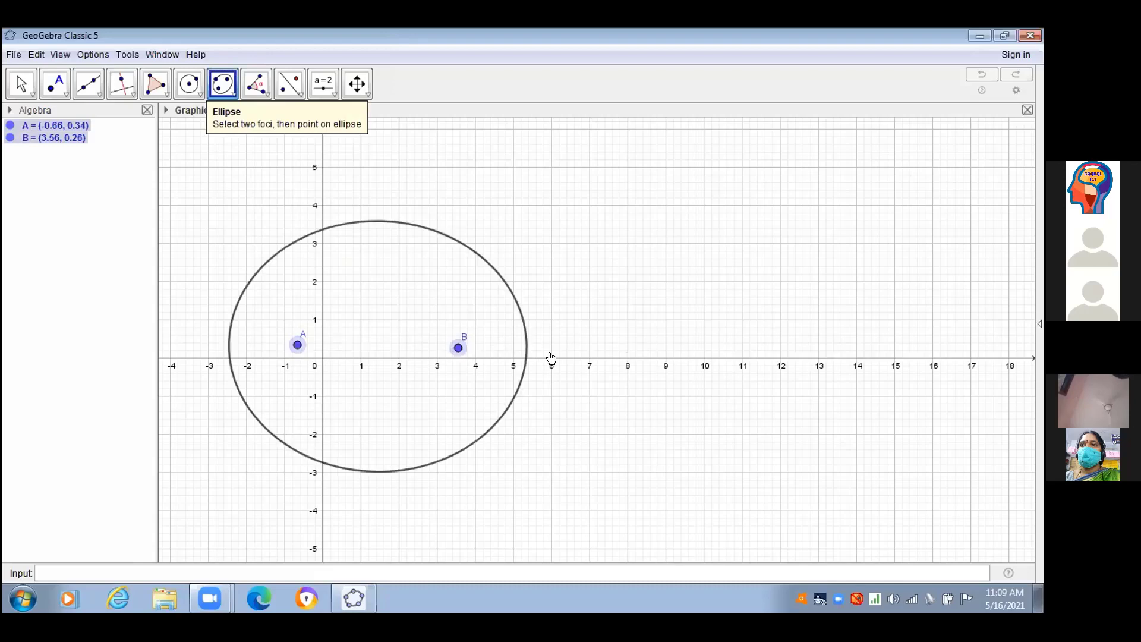
left_click(551, 357)
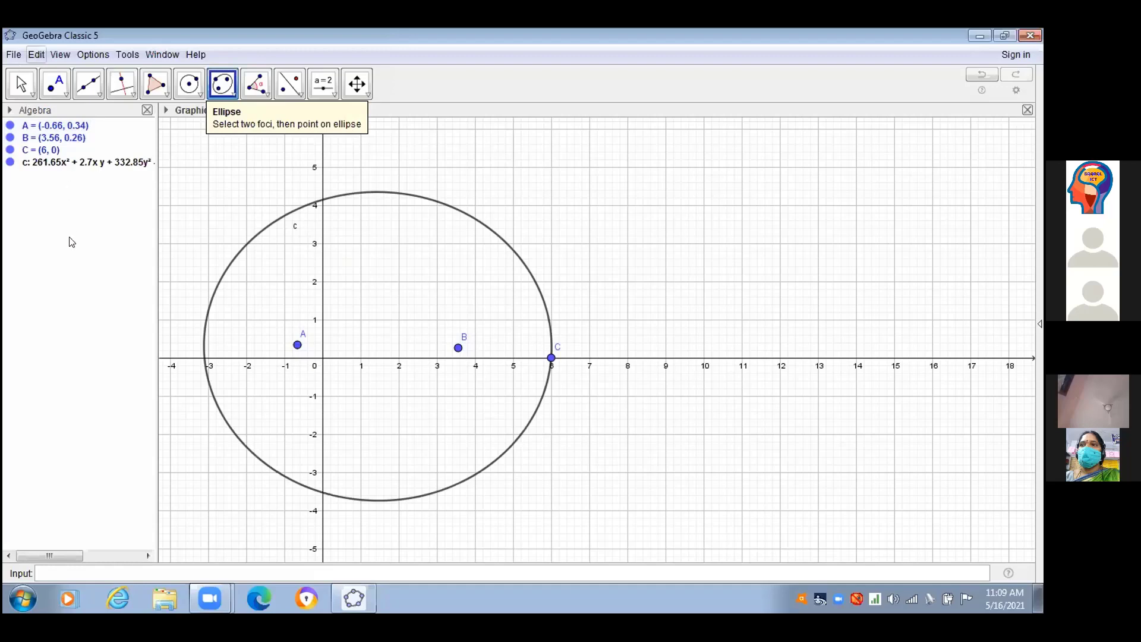
left_click(268, 95)
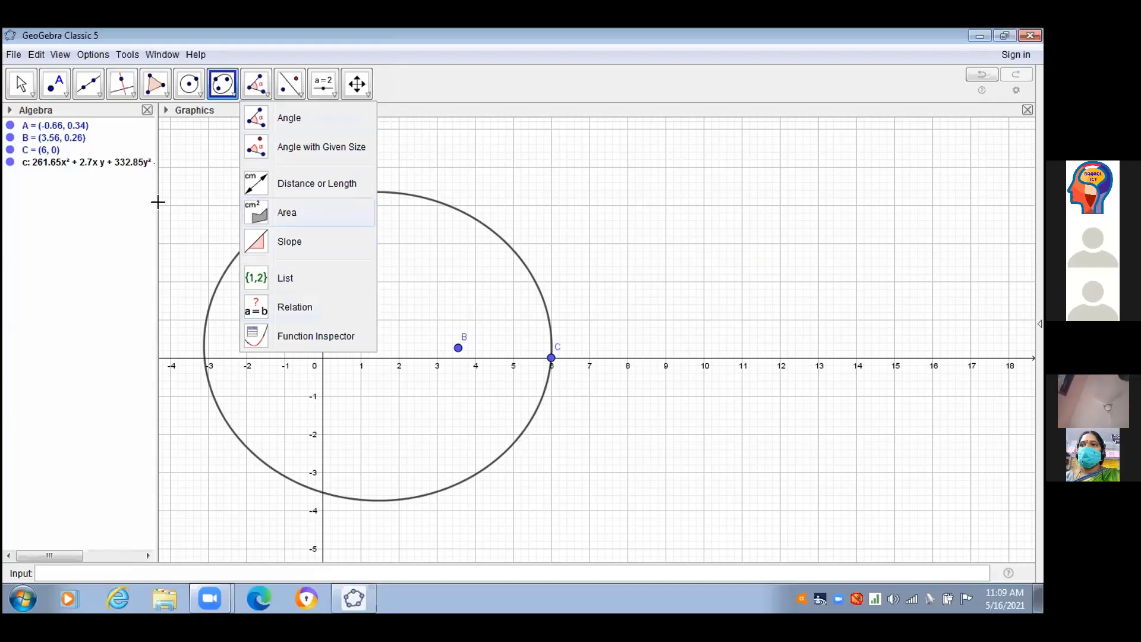
left_click(296, 105)
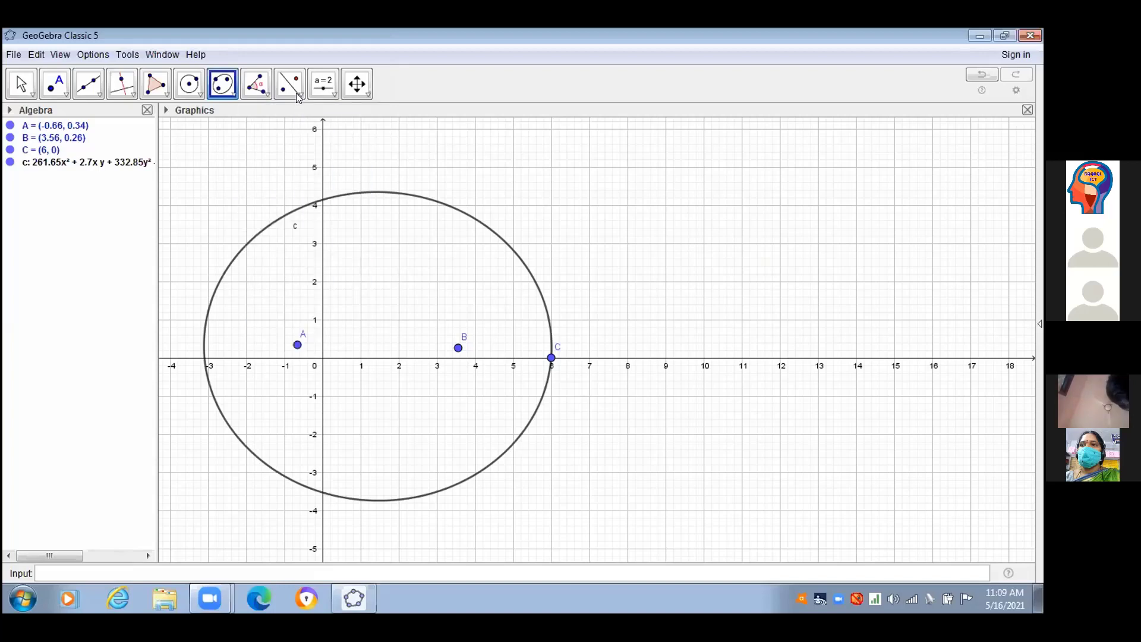
left_click(296, 93)
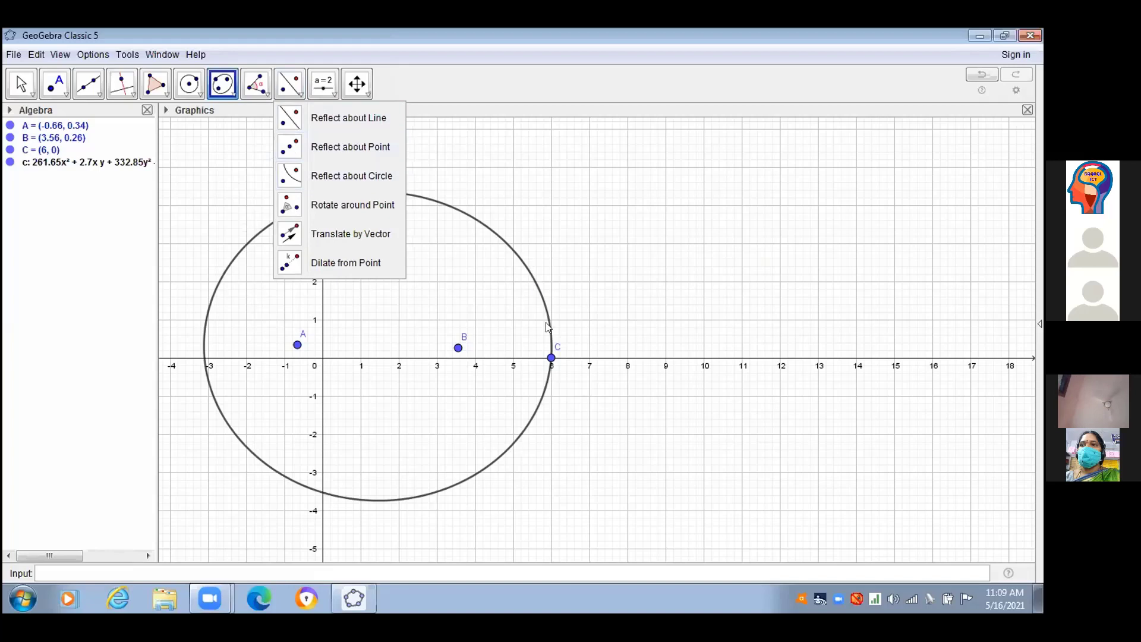
- Hide the ellipse and delete its defining points B, C and A to clear the drawing
right_click(531, 272)
left_click(582, 303)
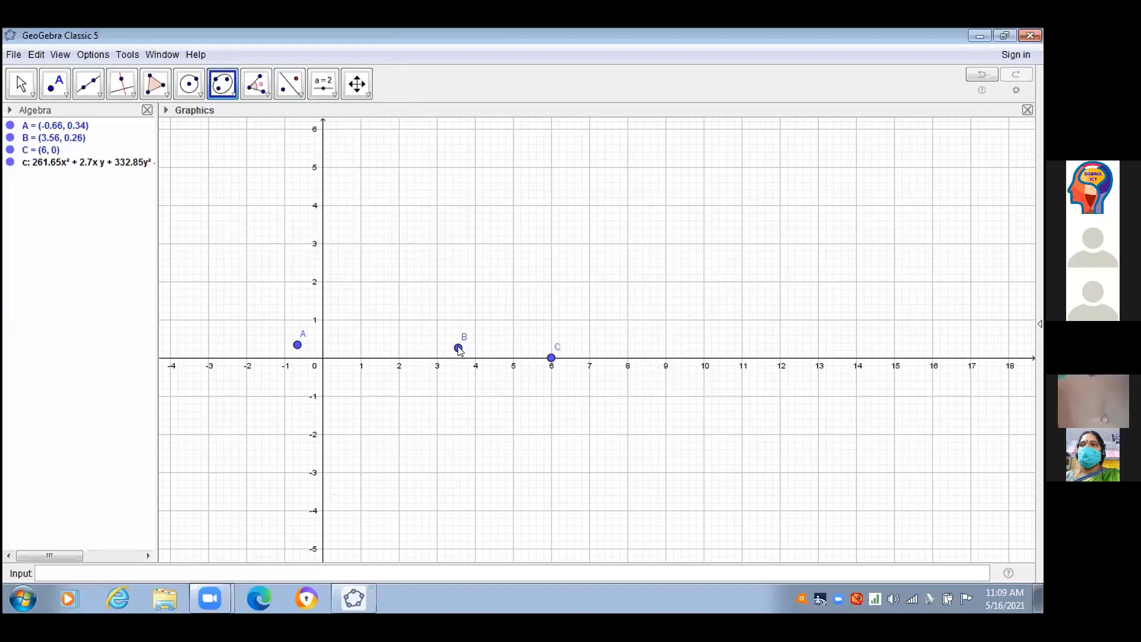
right_click(458, 348)
left_click(499, 474)
right_click(551, 358)
left_click(592, 484)
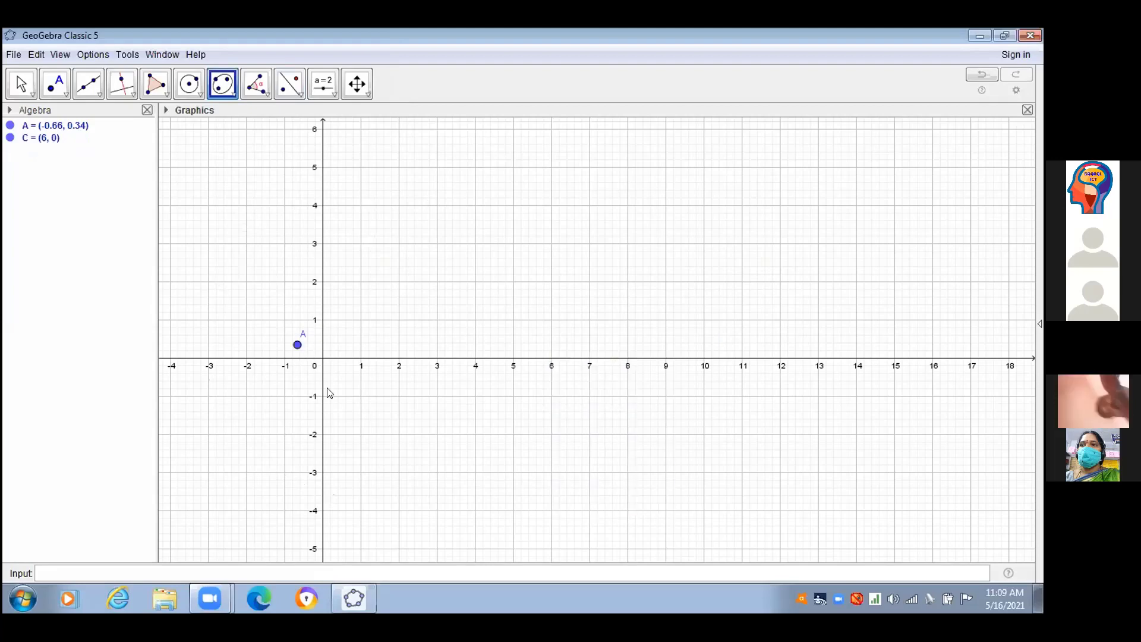
right_click(296, 344)
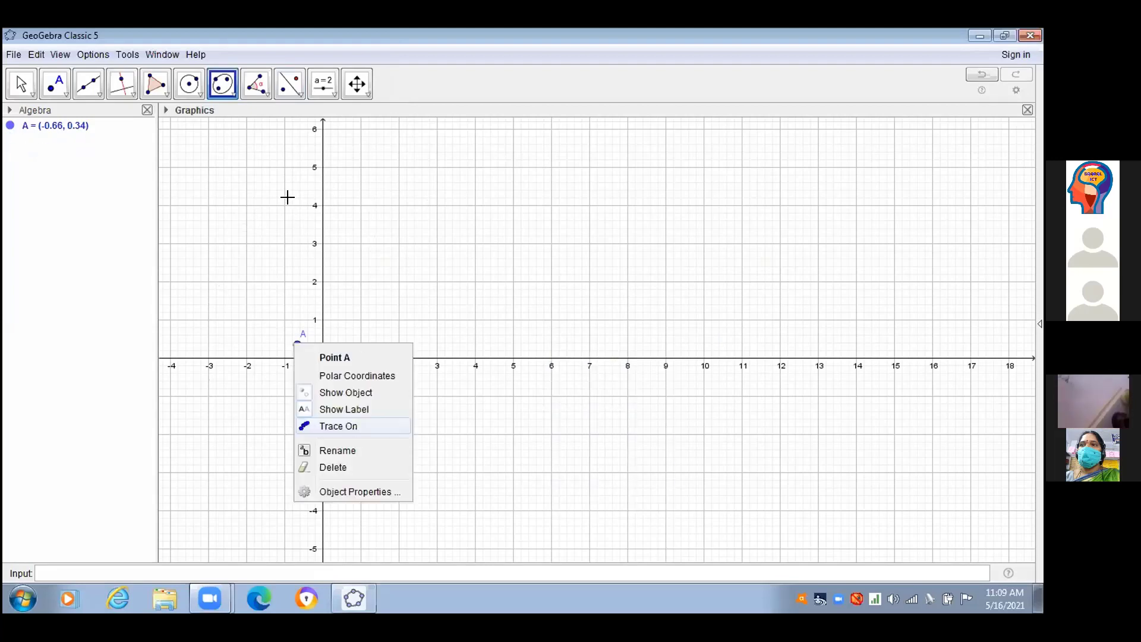
key("Delete")
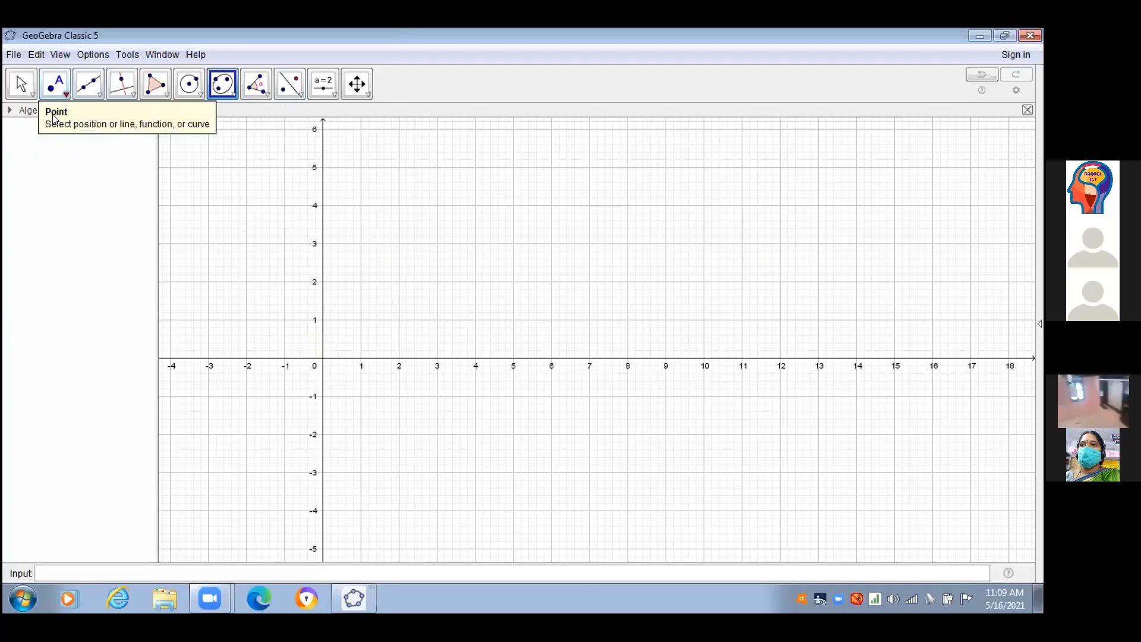
- Place a free point A at about (2.24, 2.5) with the Point tool
left_click(55, 87)
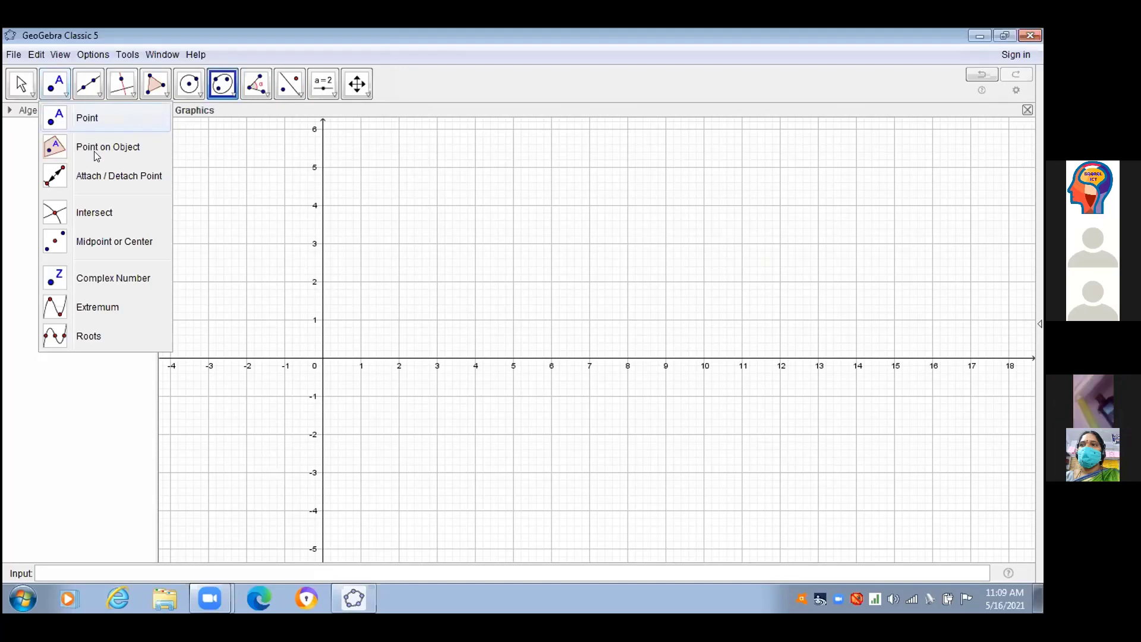
left_click(87, 118)
left_click(408, 262)
- Draw a nearly vertical segment from about (6.52, 4.44) to about (6.64, -1.7), beside point A
left_click(88, 83)
left_click(572, 188)
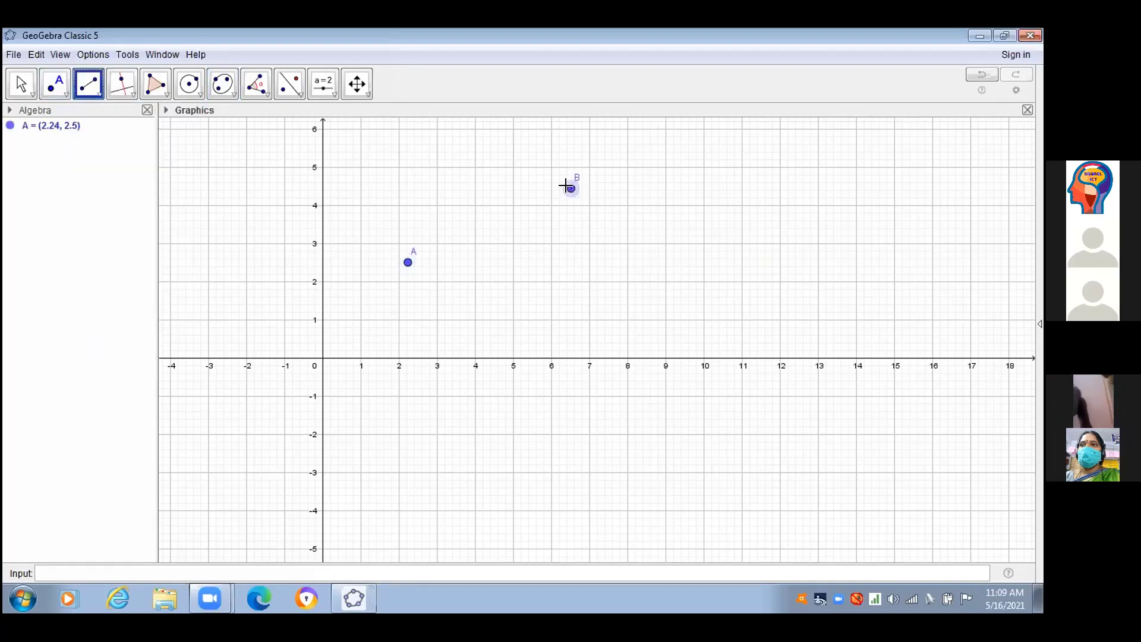
left_click(576, 422)
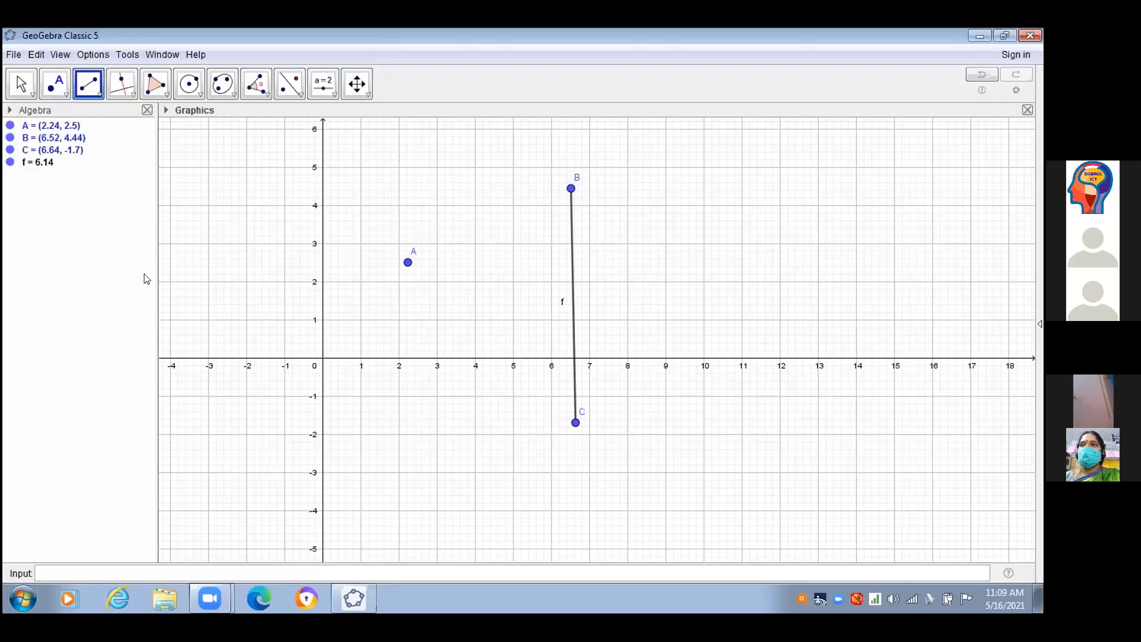
- Reflect point A about segment BC with the Reflect about Line tool
left_click(289, 90)
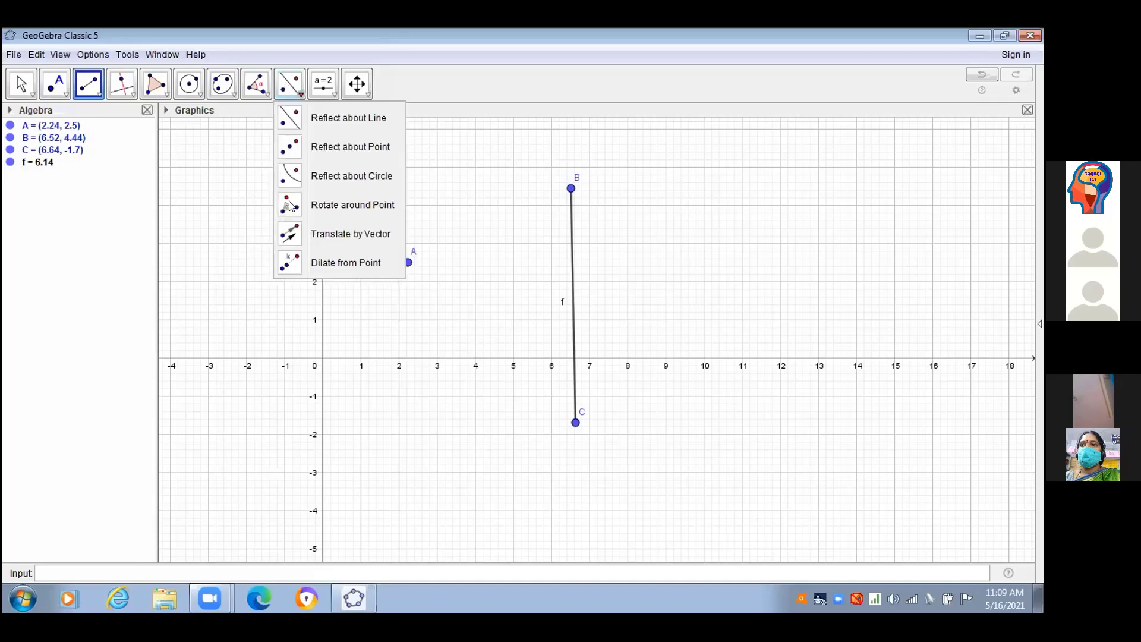
left_click(290, 123)
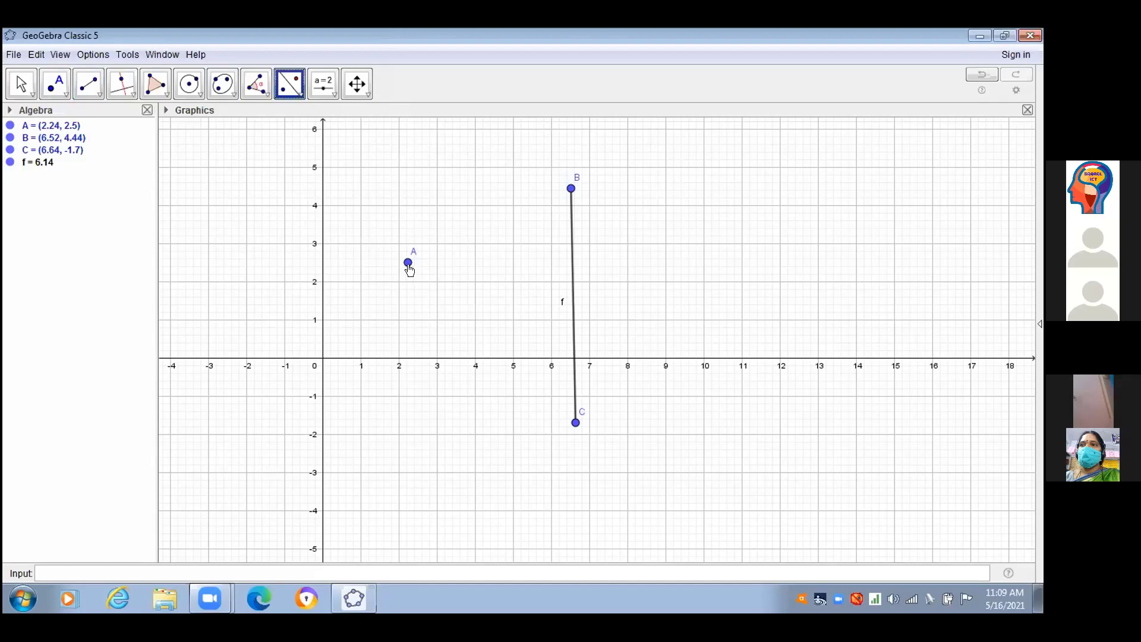
left_click(408, 265)
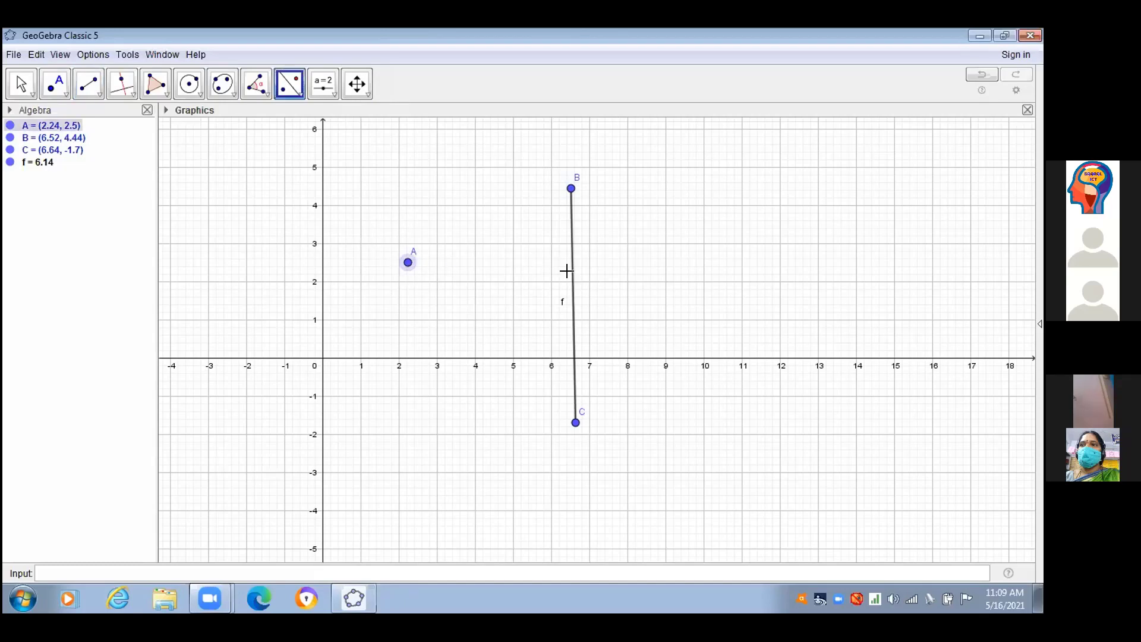
left_click(567, 271)
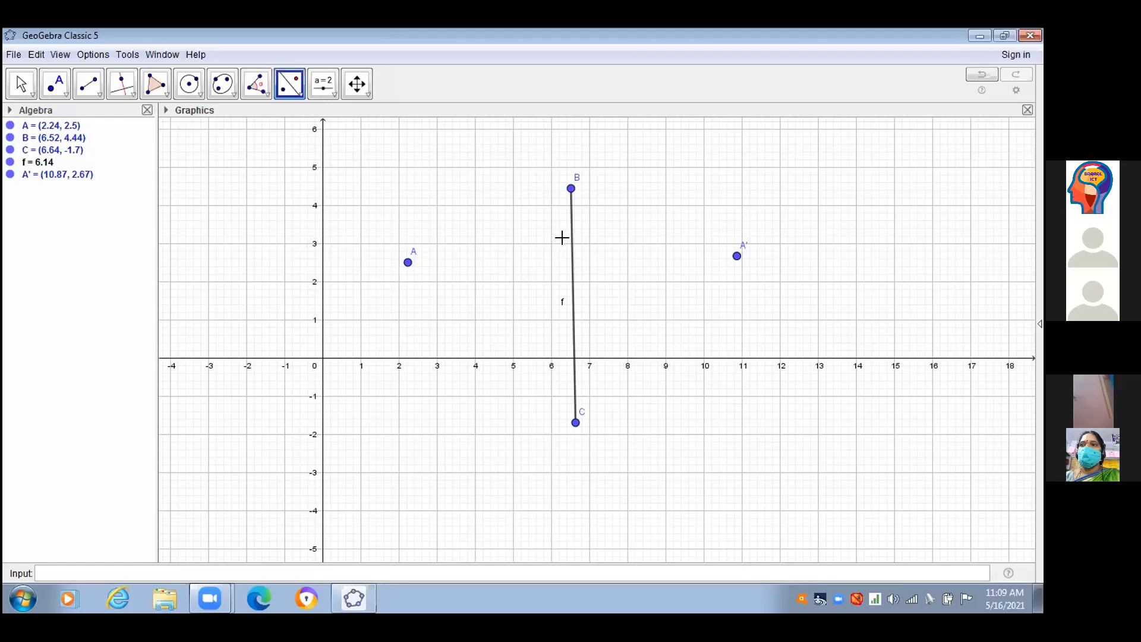
- Delete segment BC and the points A, B and C to clear the drawing
right_click(602, 322)
left_click(613, 348)
right_click(571, 188)
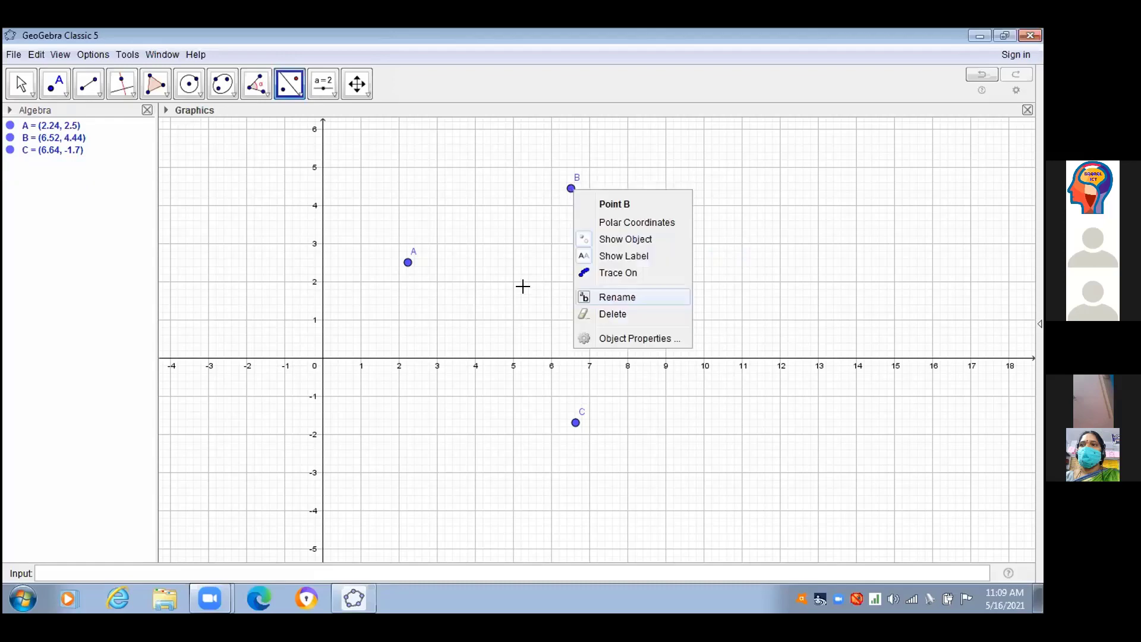
left_click(408, 268)
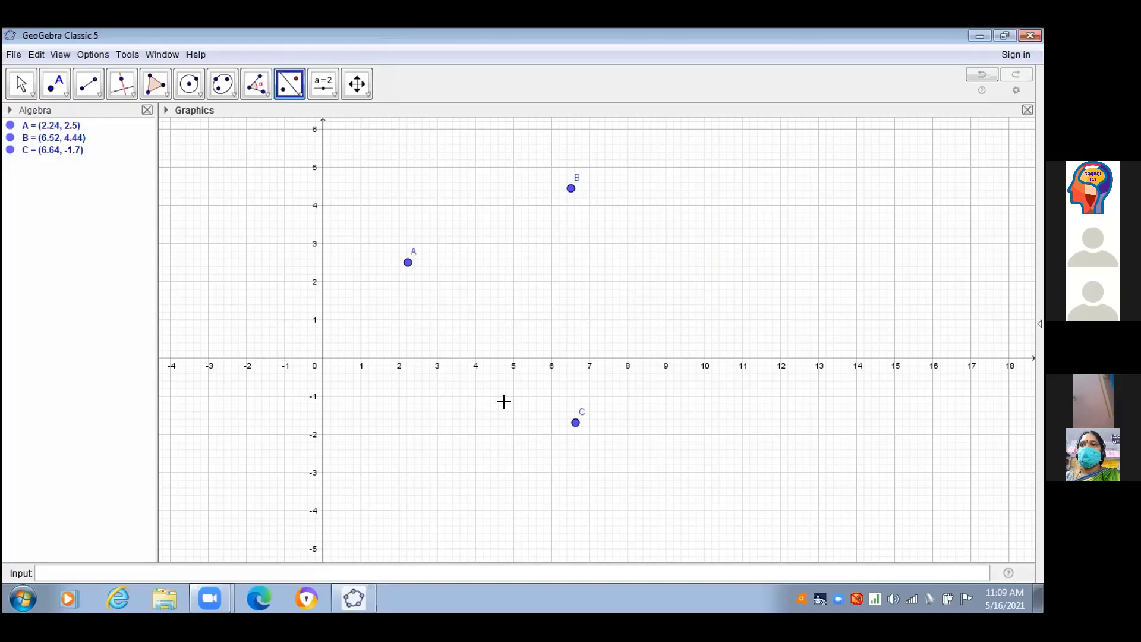
key("ctrl+z")
right_click(575, 423)
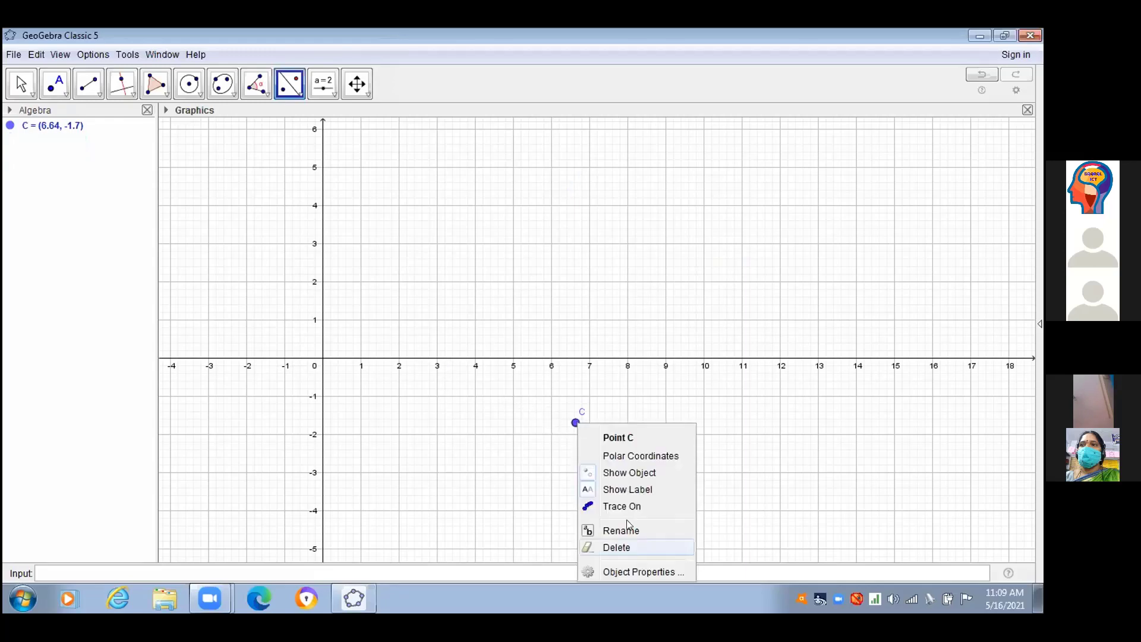
left_click(623, 542)
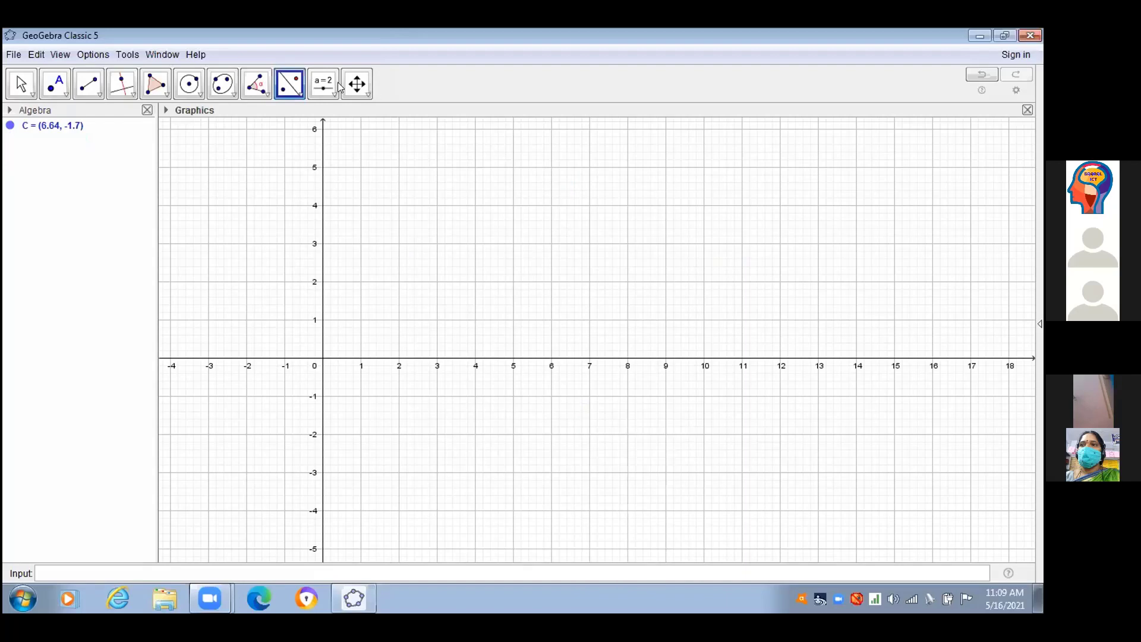
- Create a number slider a with minimum -6 and maximum 100 near the upper end of the y-axis
left_click(320, 84)
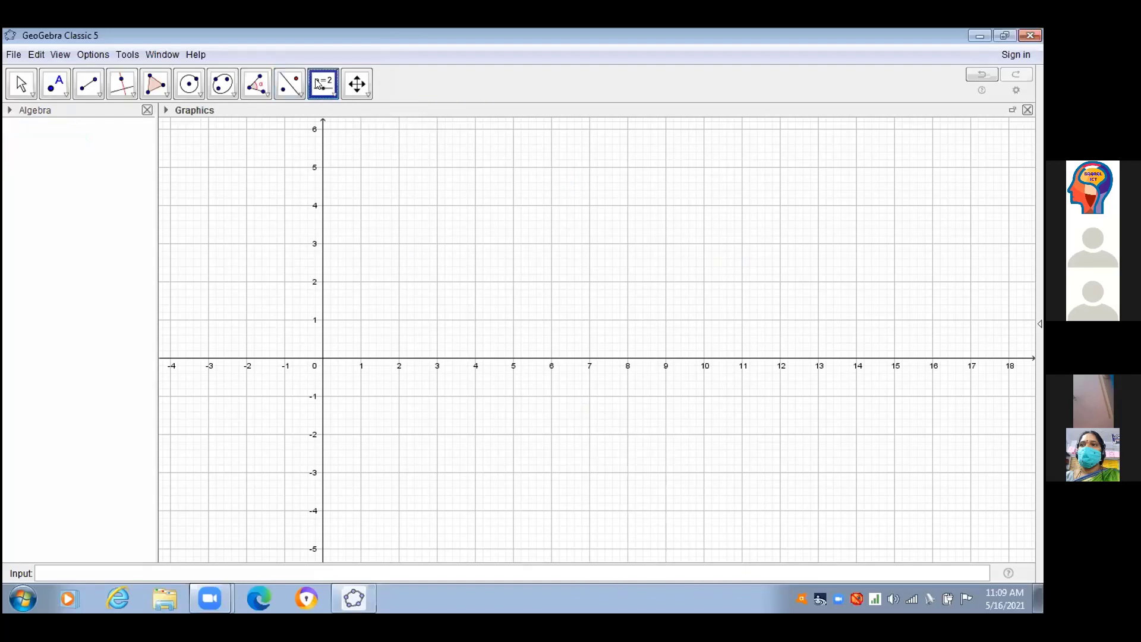
left_click(319, 84)
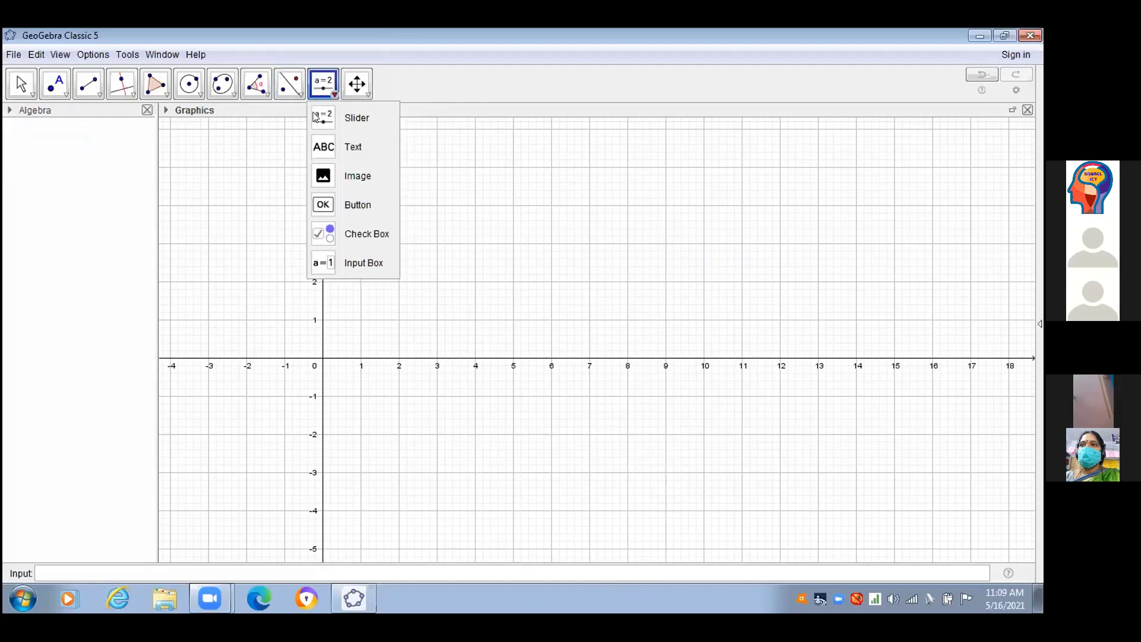
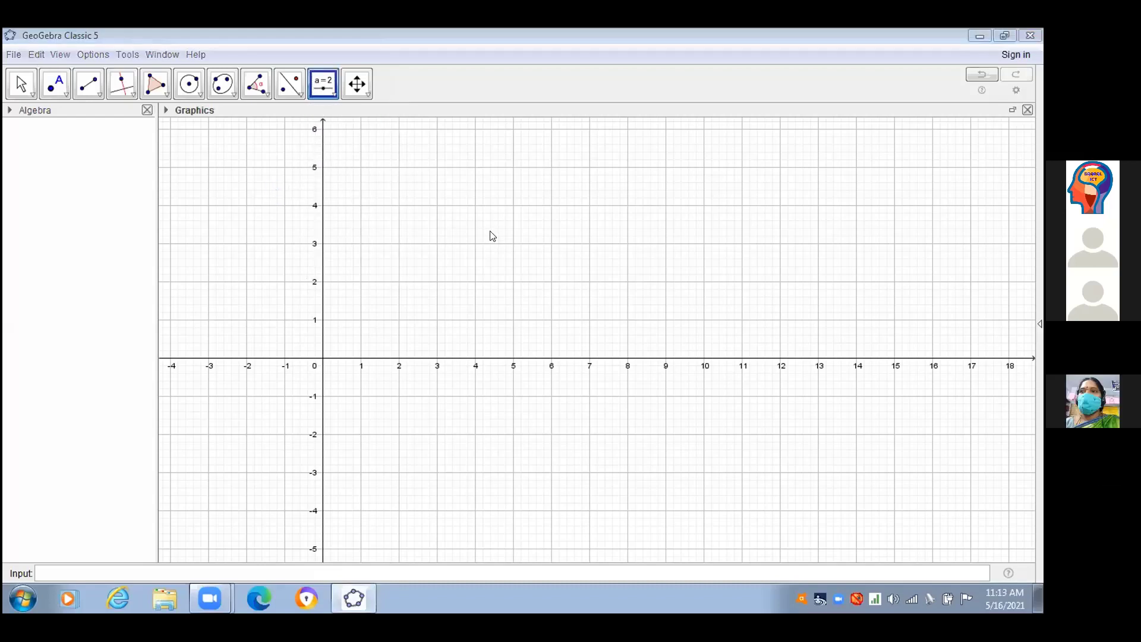
left_click(516, 223)
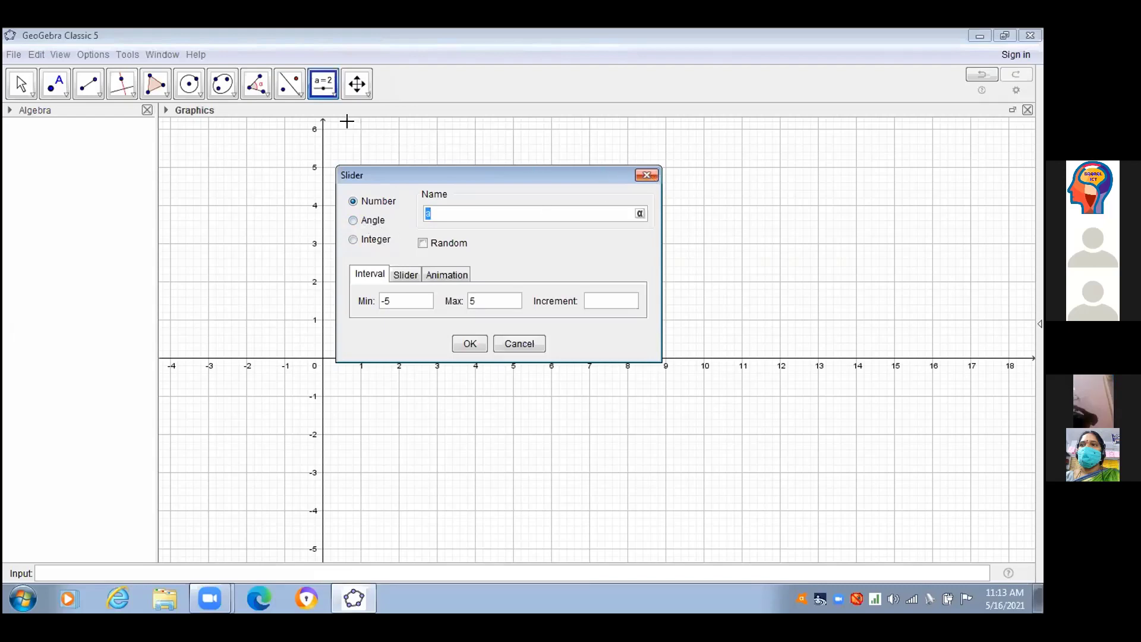
key("Escape")
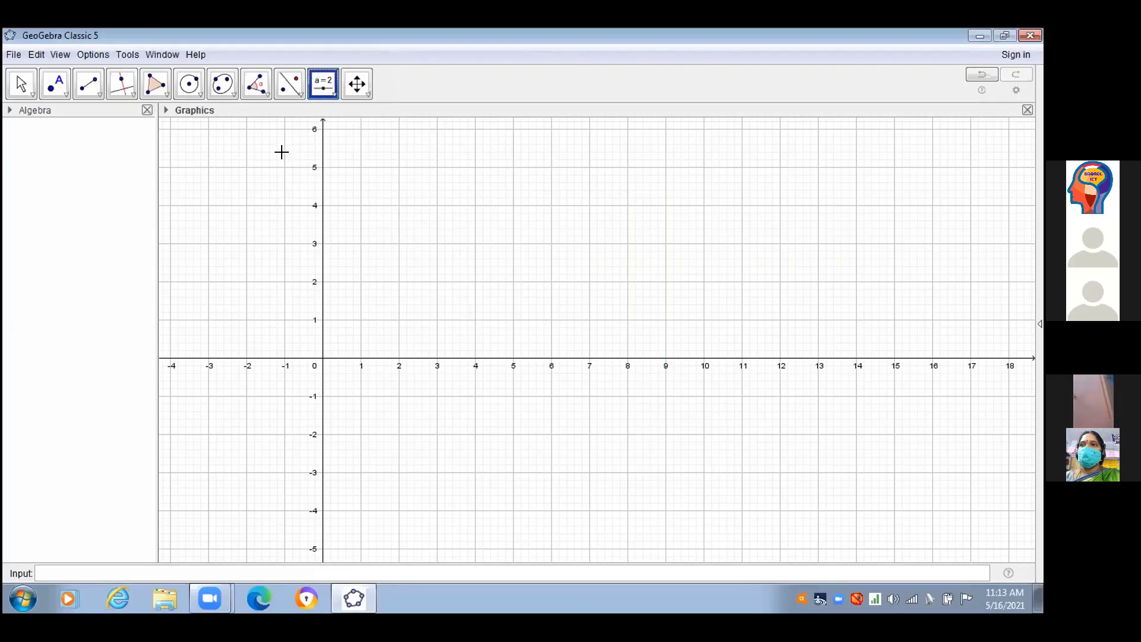
left_click(258, 179)
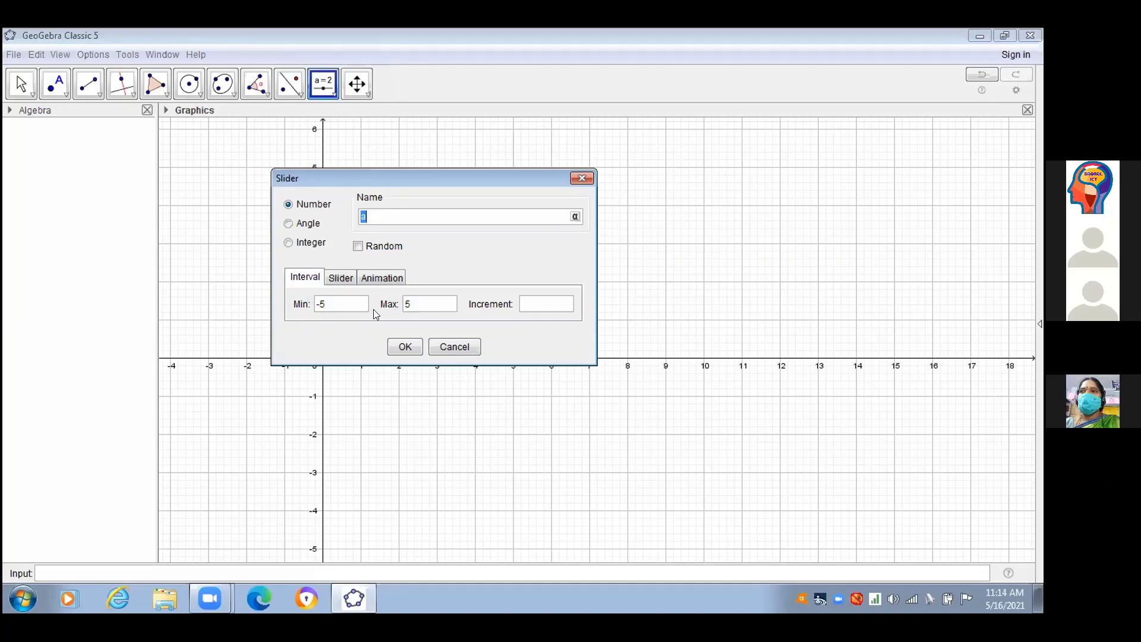
left_click(353, 303)
key("BackSpace")
type("6")
left_click(427, 308)
key("BackSpace")
type("100")
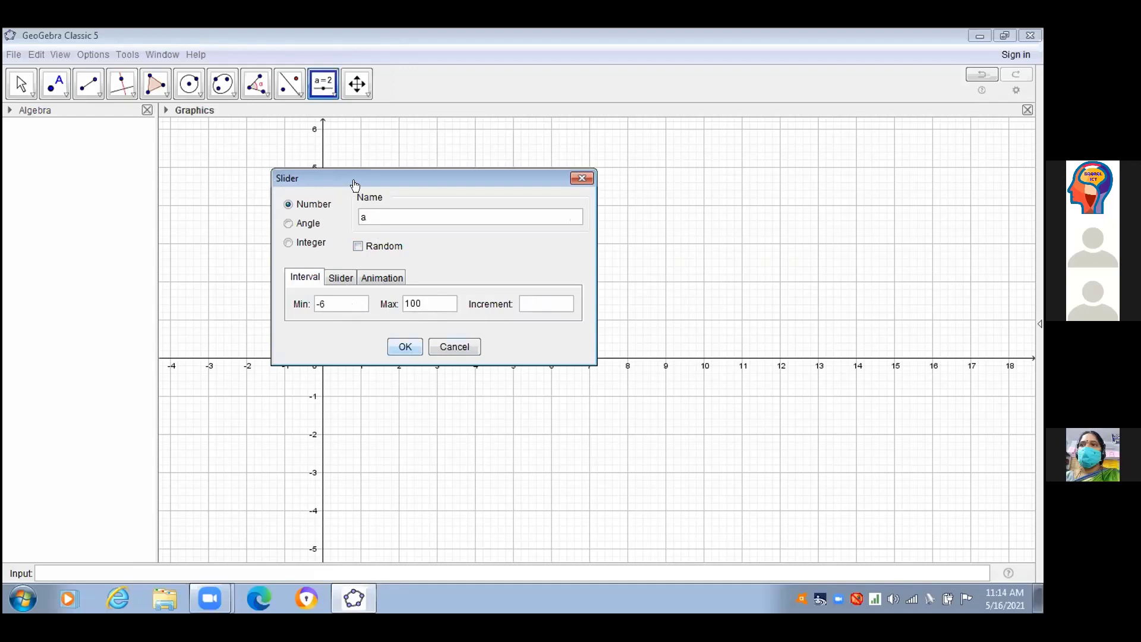
key("Return")
- Move slider a back and forth along its range, leaving it at about 6.2
left_click_drag(366, 185, 280, 173)
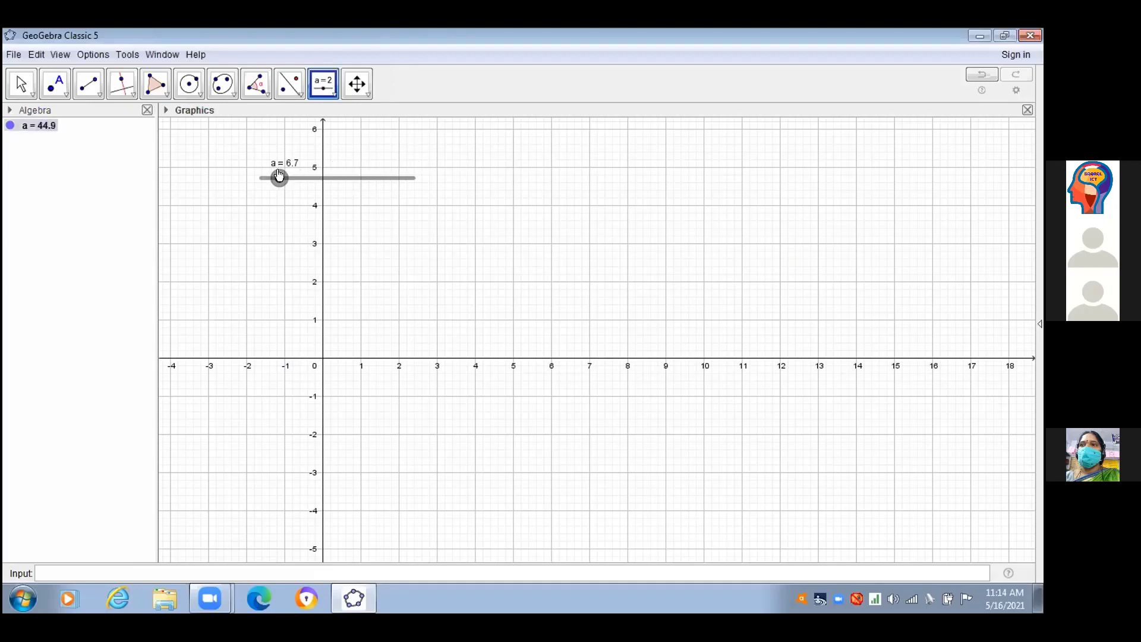
left_click(359, 179)
left_click(267, 178)
left_click(245, 179)
- Run and pause the animation of slider a, and delete the slider
right_click(275, 179)
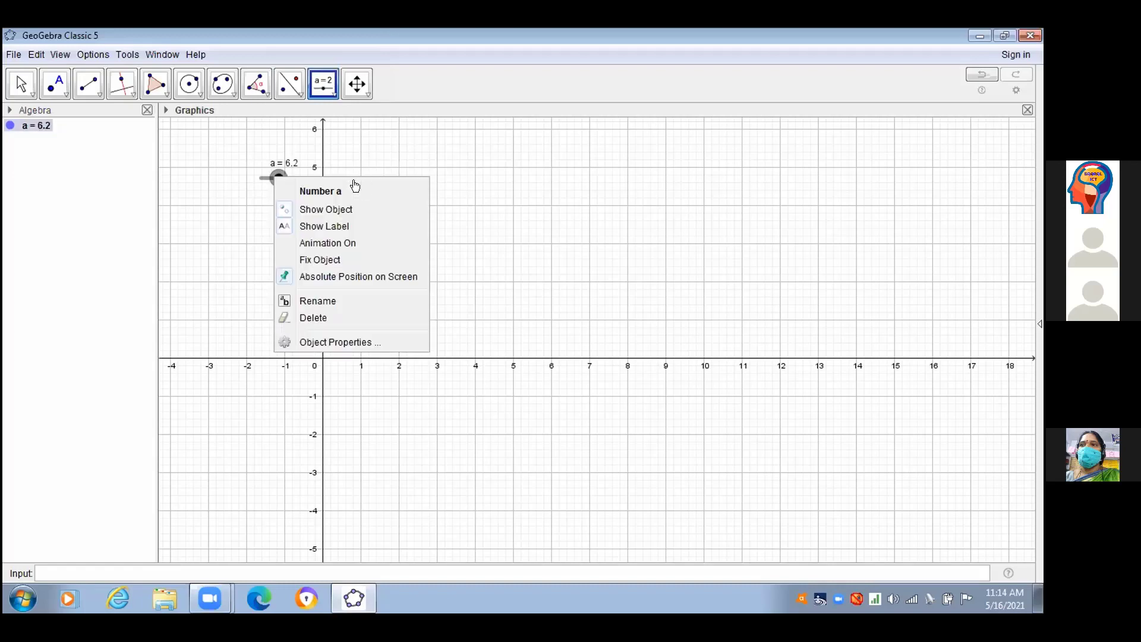
left_click(290, 243)
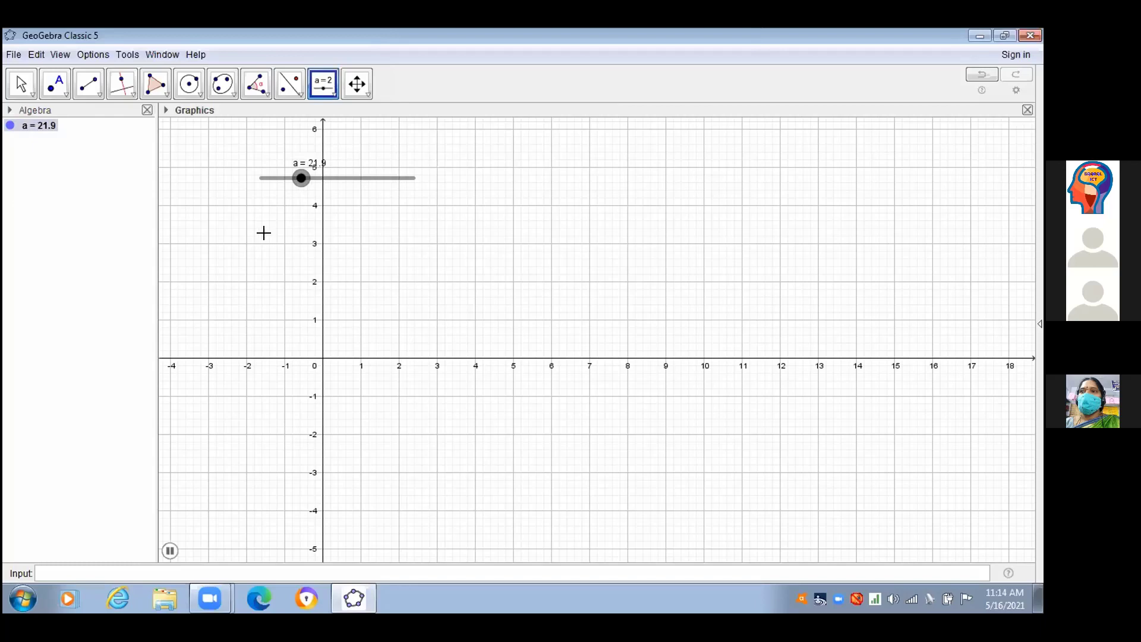
right_click(306, 177)
left_click(169, 552)
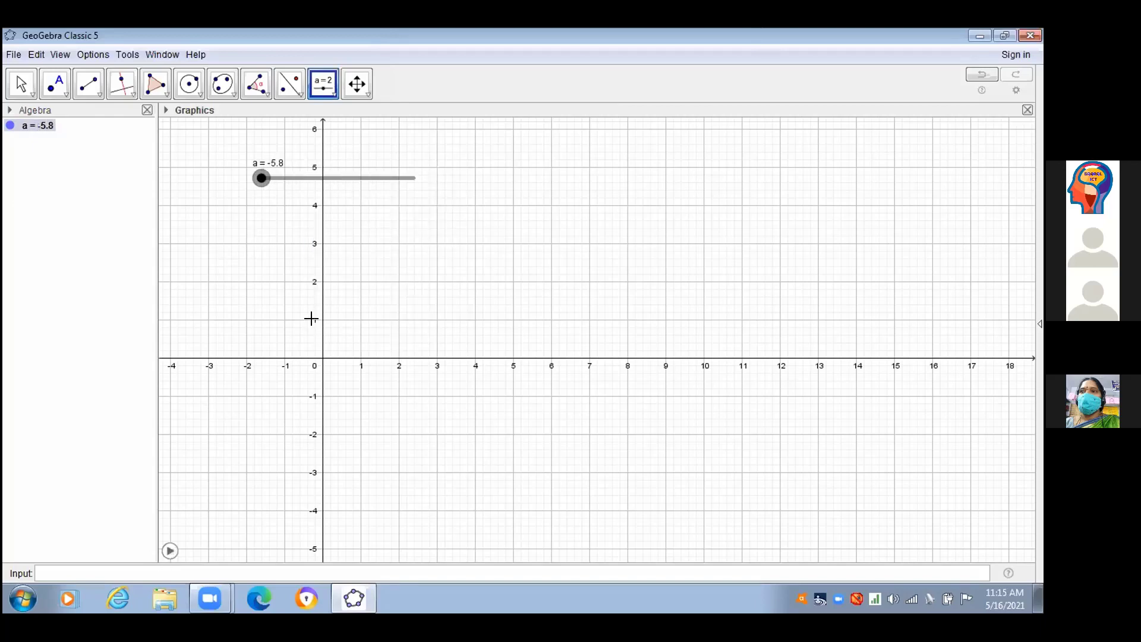
key("Delete")
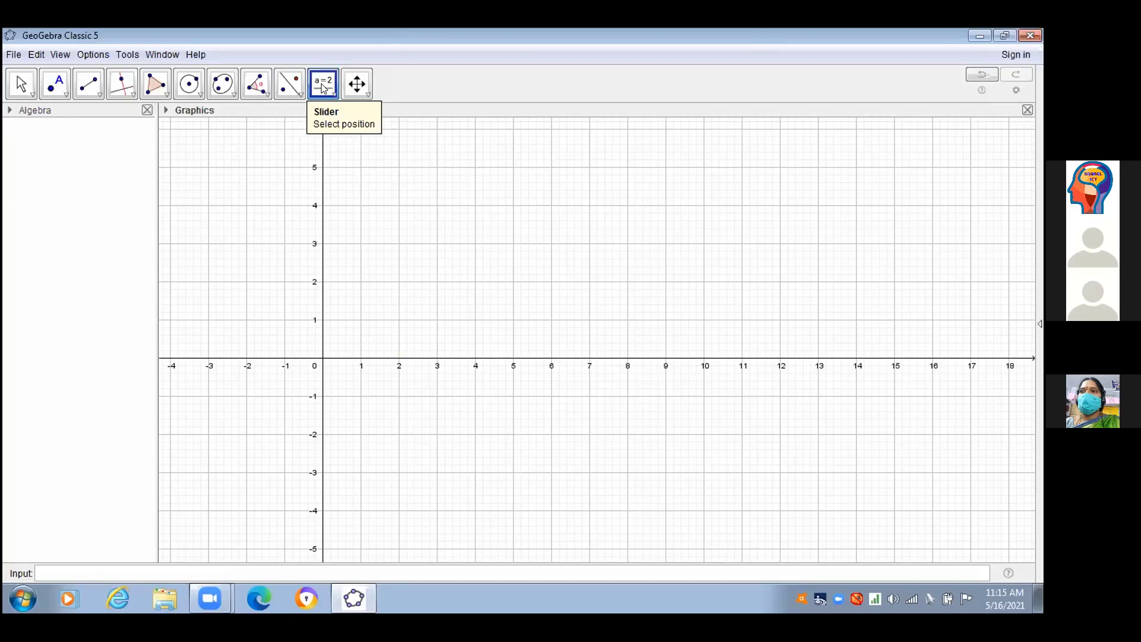
- Create a number slider a with minimum 1, maximum 25 and increment 1 near the upper end of the y-axis
left_click(323, 88)
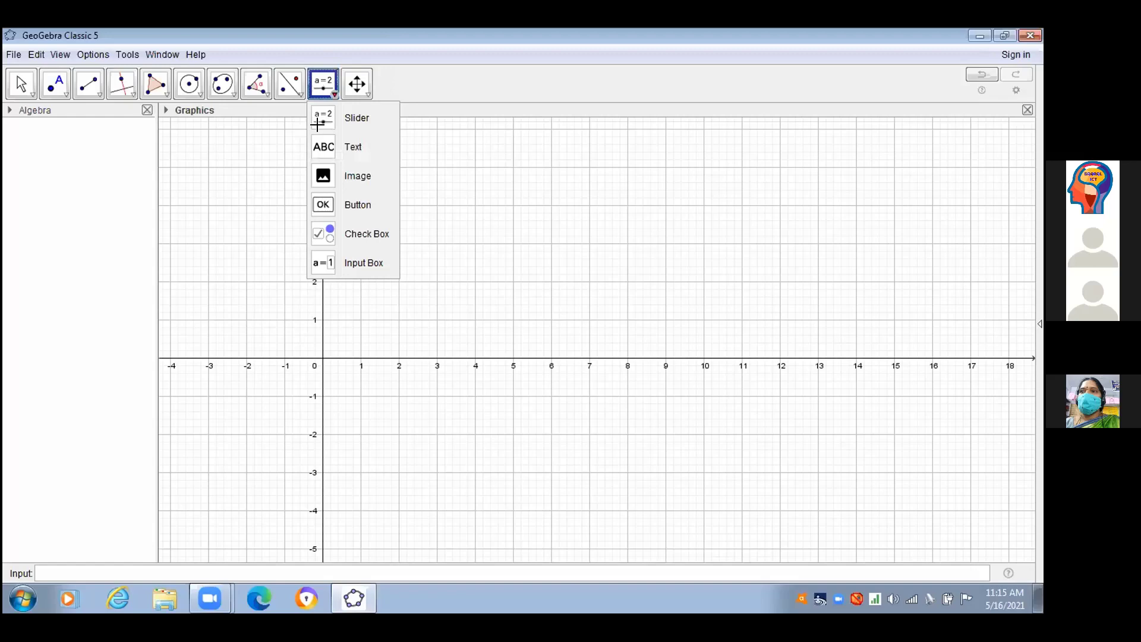
left_click(248, 176)
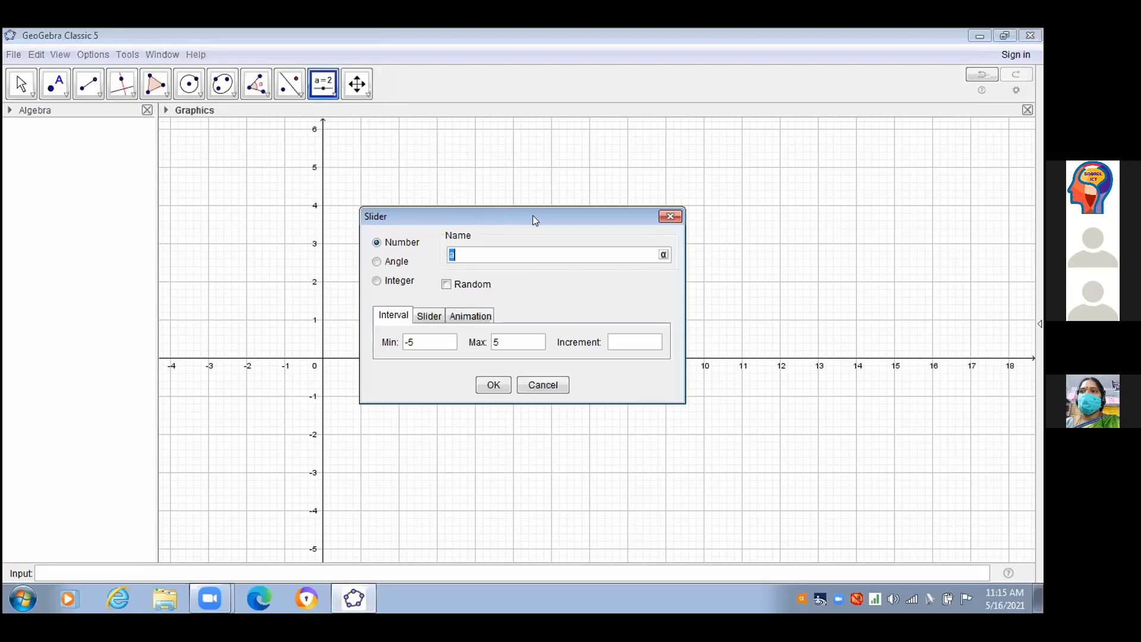
left_click_drag(437, 215, 361, 137)
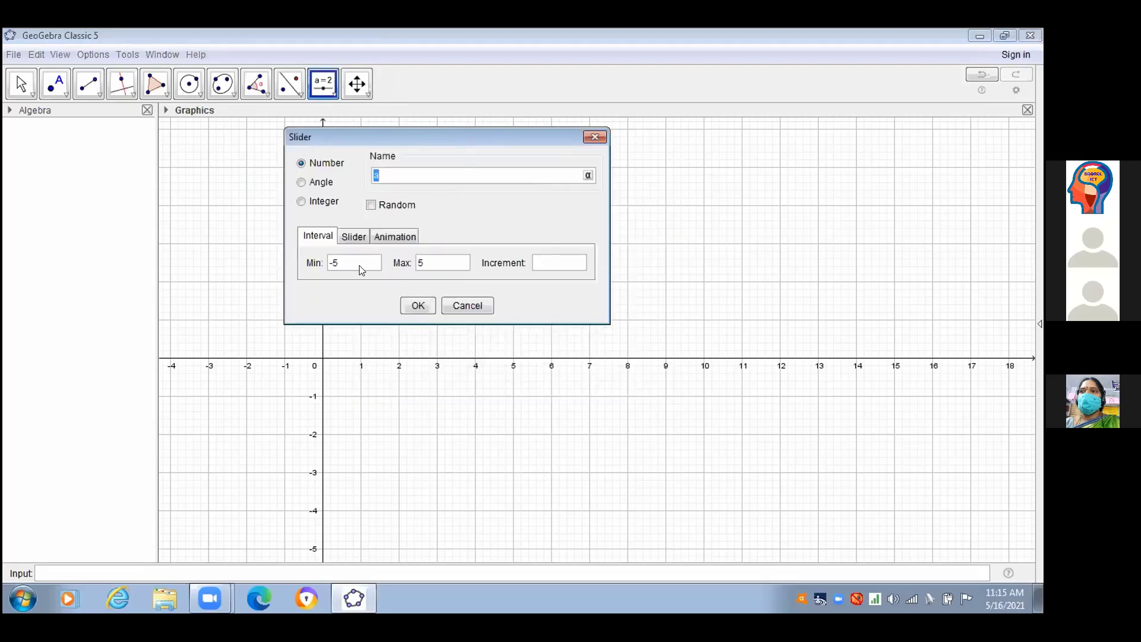
left_click(350, 265)
left_click(451, 266)
key("BackSpace")
type("25")
left_click(554, 267)
type("1")
key("Return")
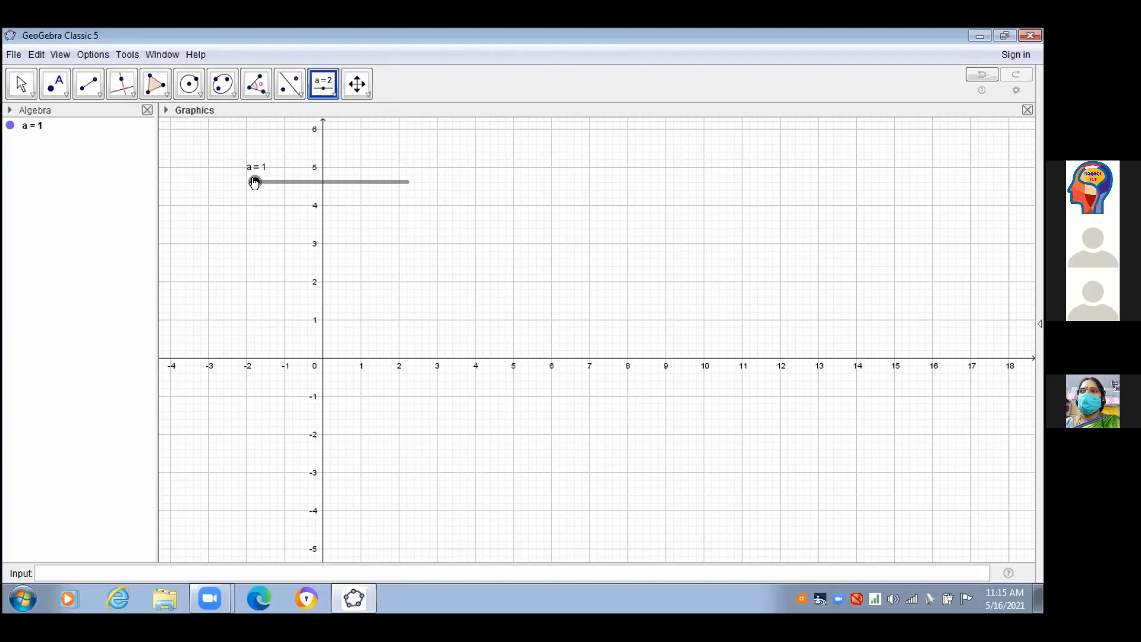
- Move slider a through its range to 25 and reposition its track to end on the y-axis at height 5
left_click_drag(254, 183, 280, 181)
left_click_drag(279, 185, 377, 182)
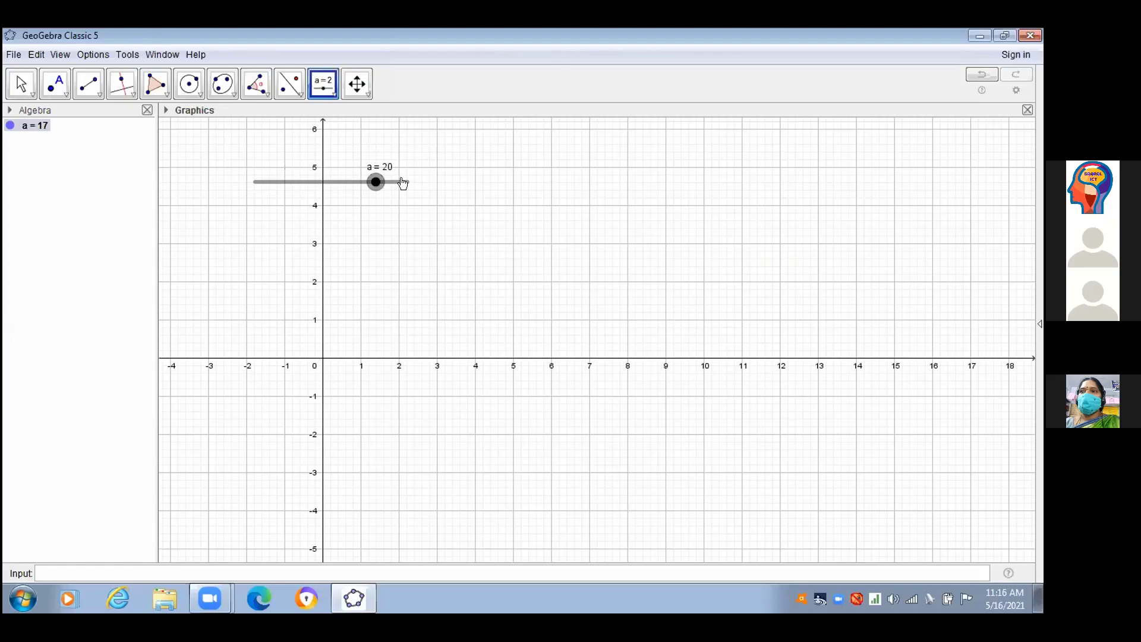
left_click(400, 183)
left_click_drag(409, 182, 323, 166)
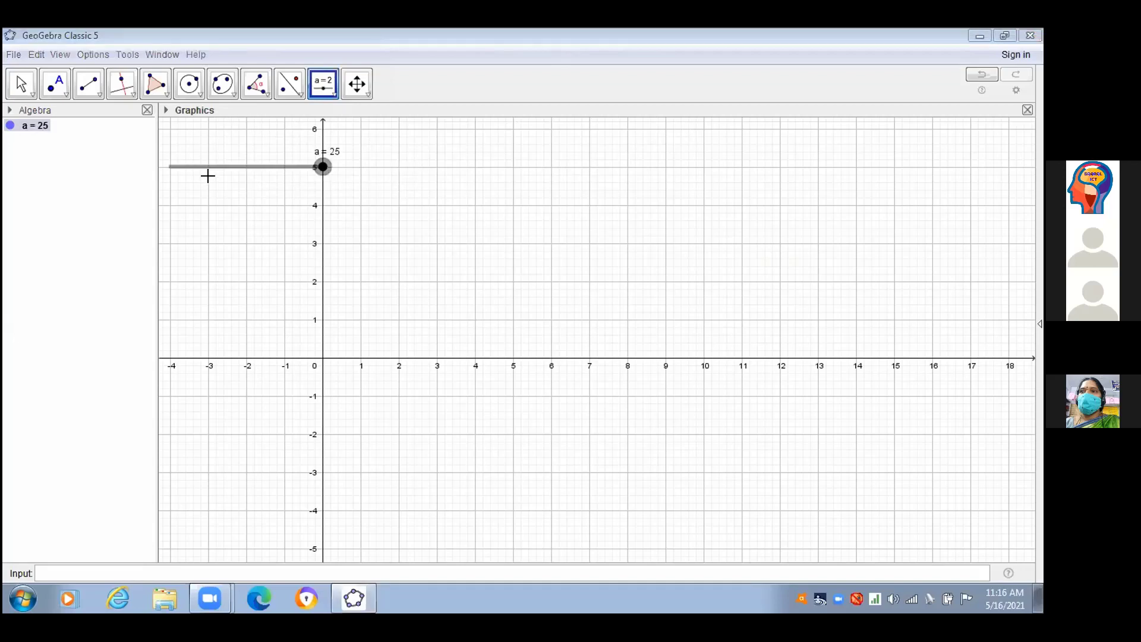
- Change the colour of slider a to blue (#0033CC) and set its value to 16
left_click(264, 167)
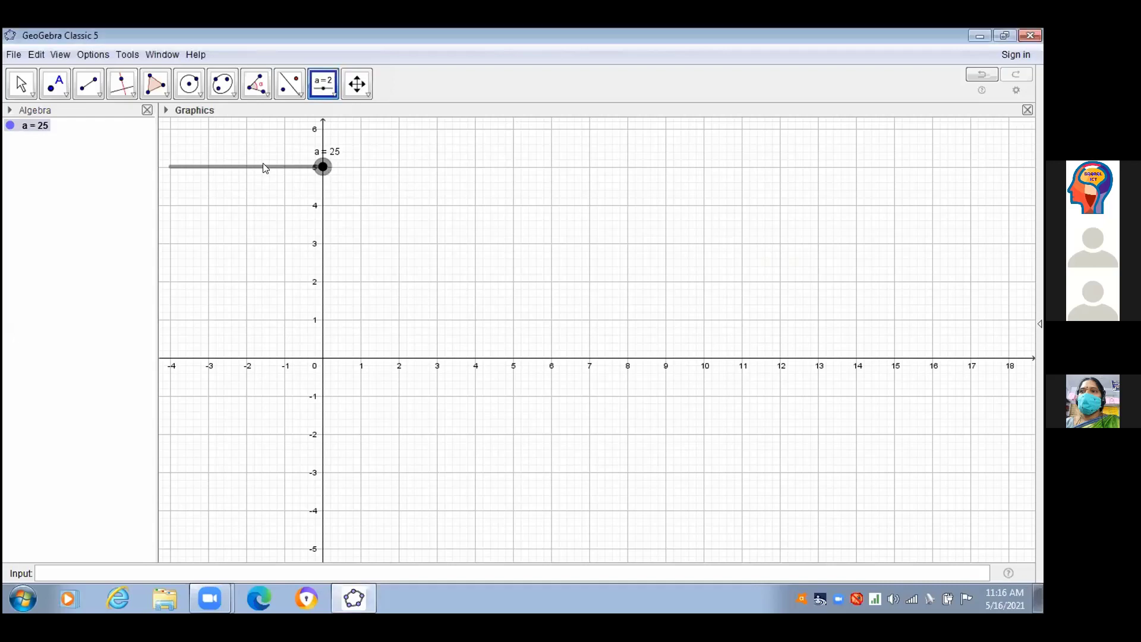
right_click(263, 164)
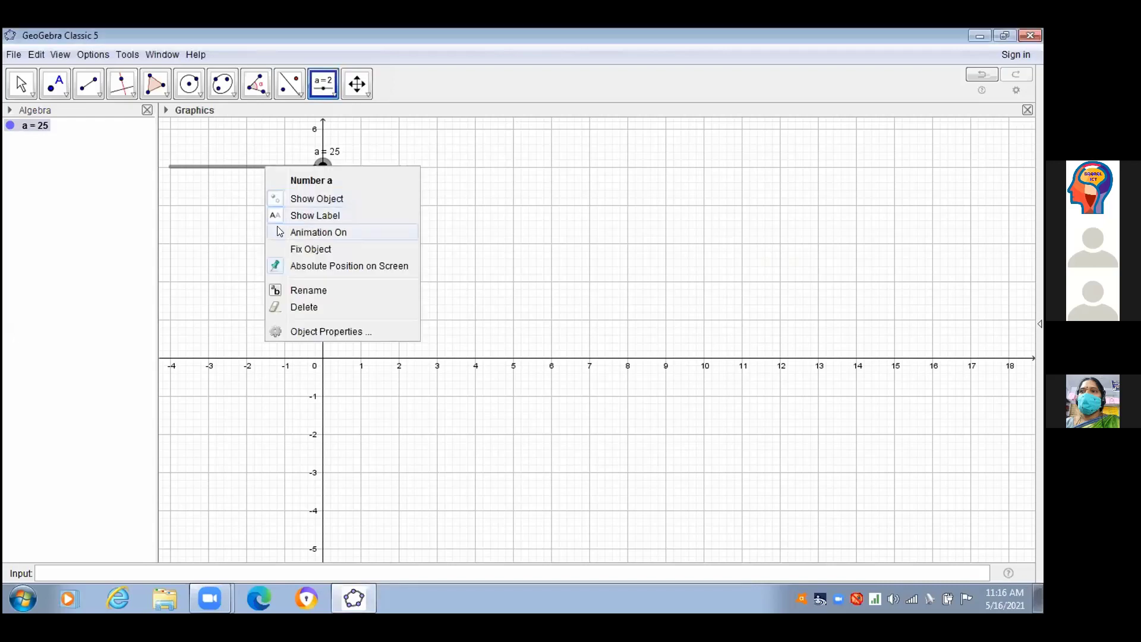
left_click(322, 330)
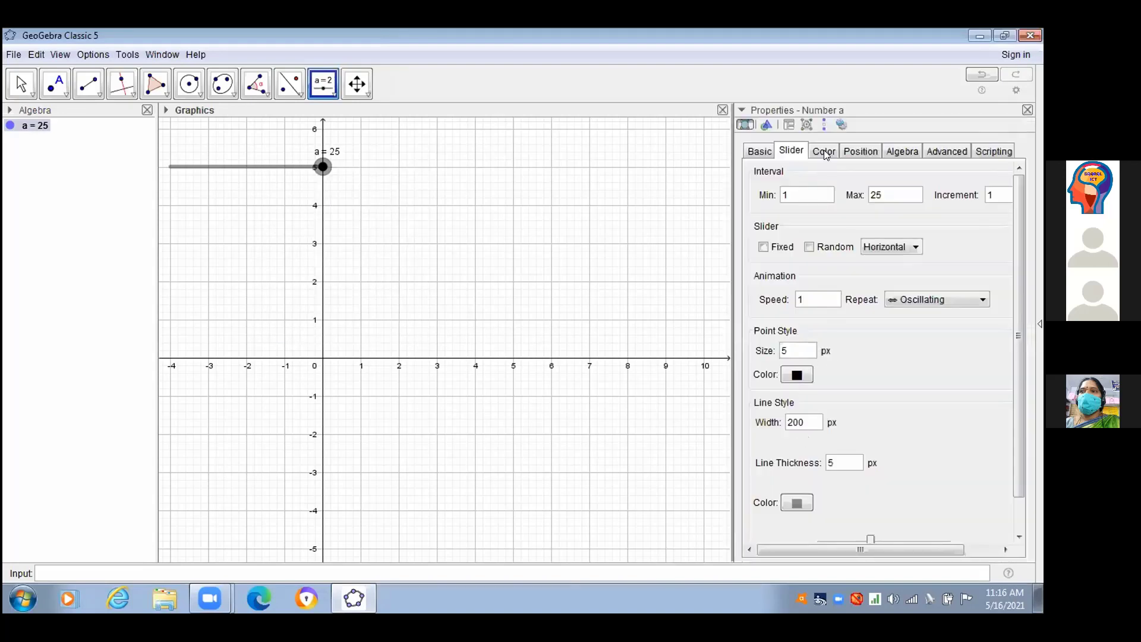
left_click(824, 151)
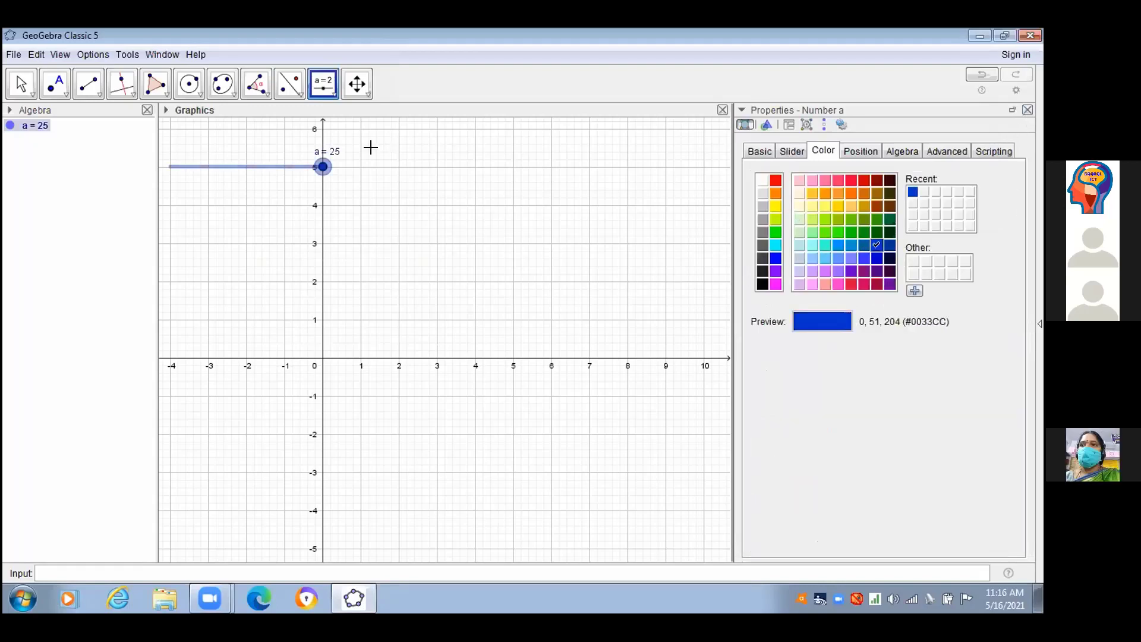
key("Escape")
left_click_drag(323, 167, 265, 167)
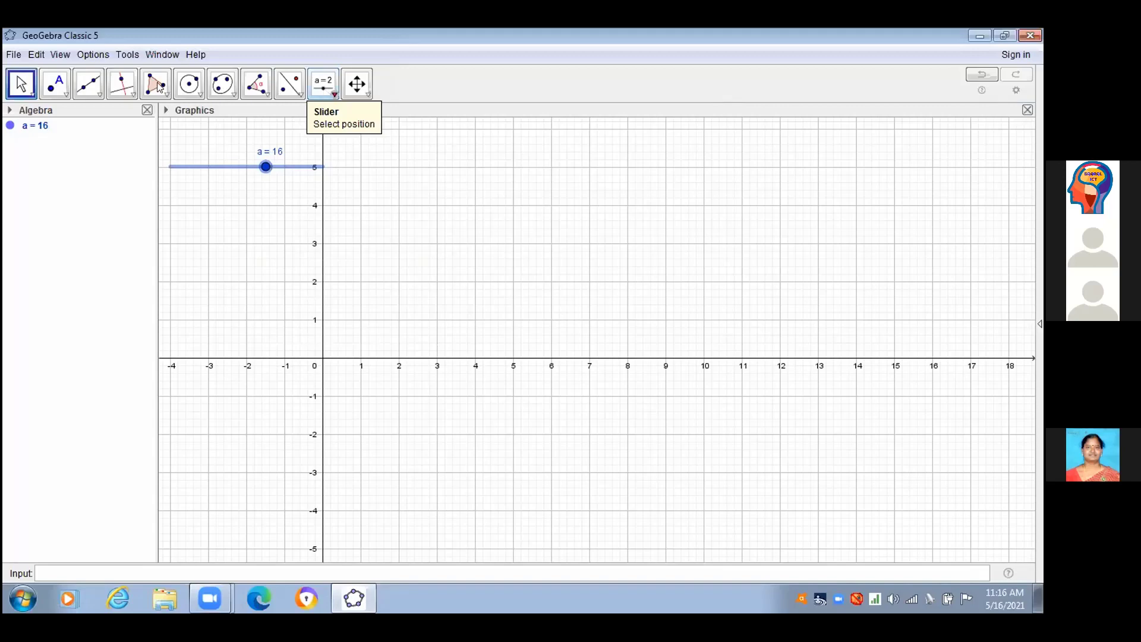
left_click(320, 92)
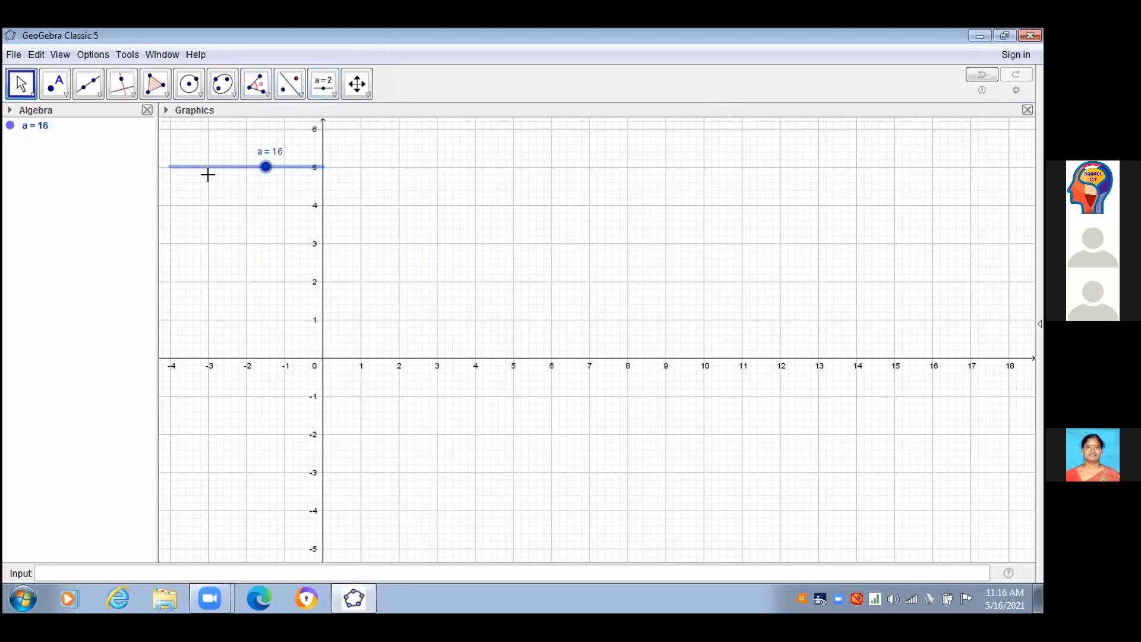
- Draw a regular polygon with a vertices on a side from about (2.06, 1.42) to (2.04, -0.72)
left_click(153, 86)
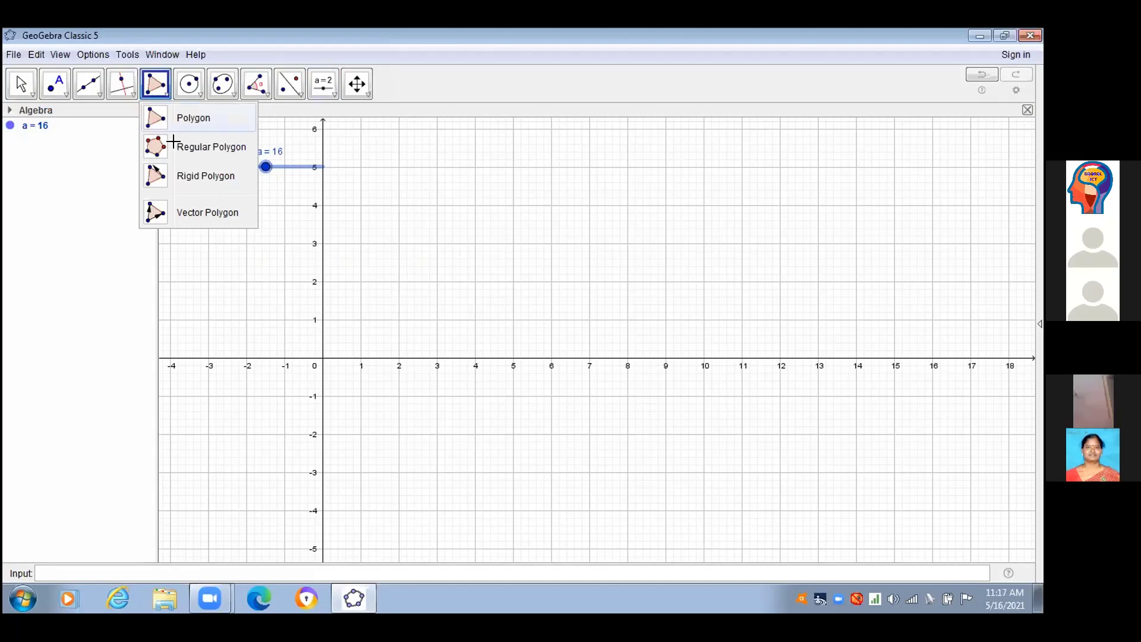
left_click(173, 142)
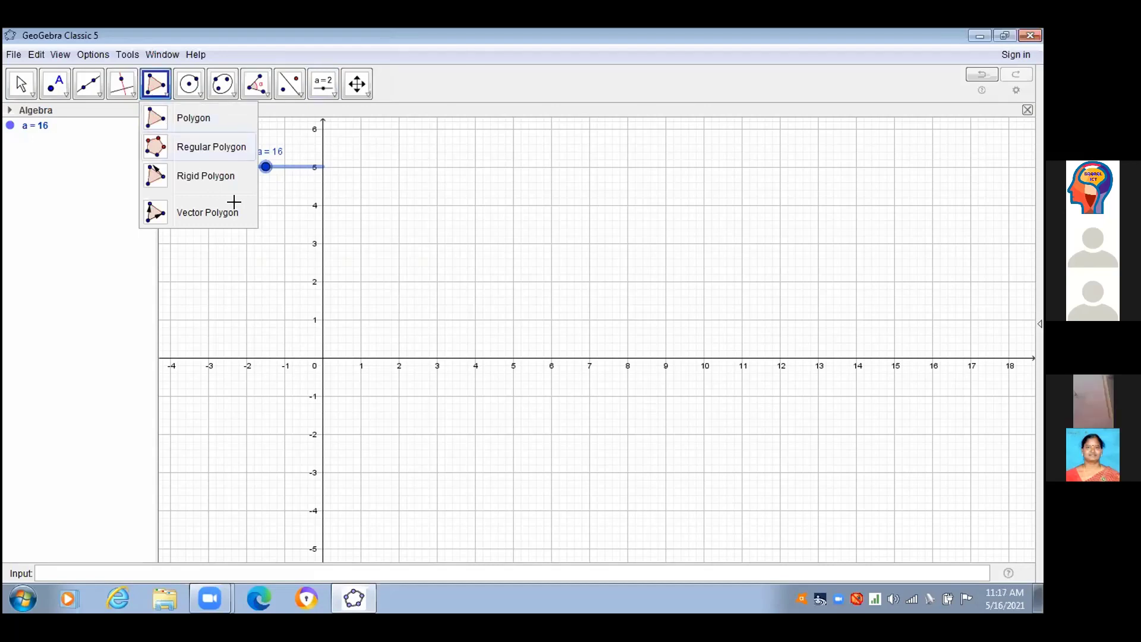
left_click(401, 304)
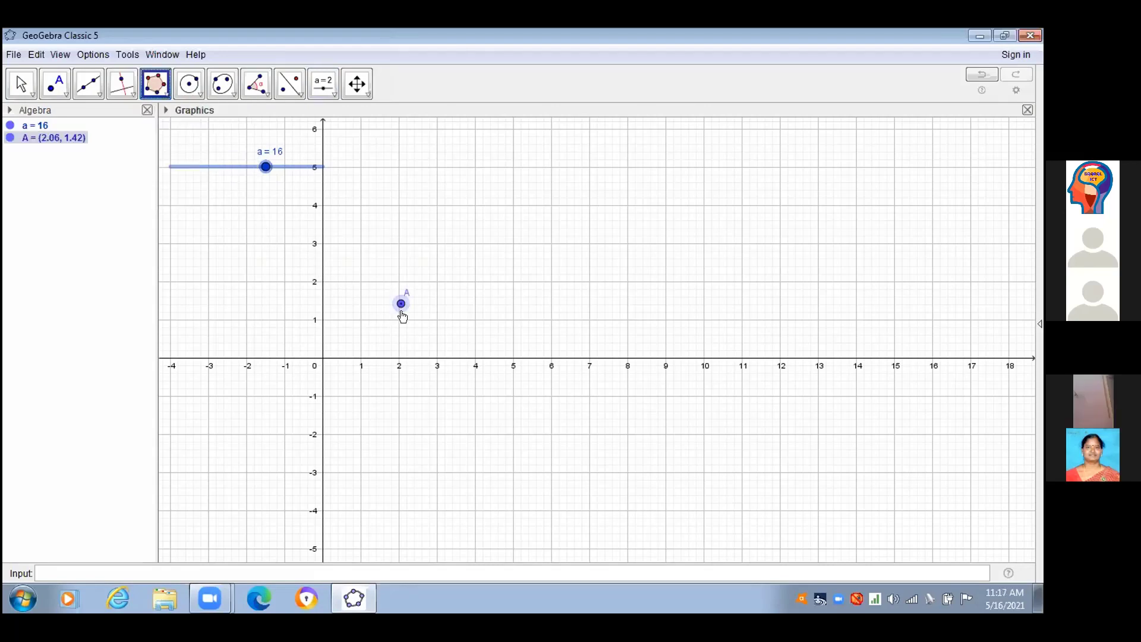
left_click(400, 385)
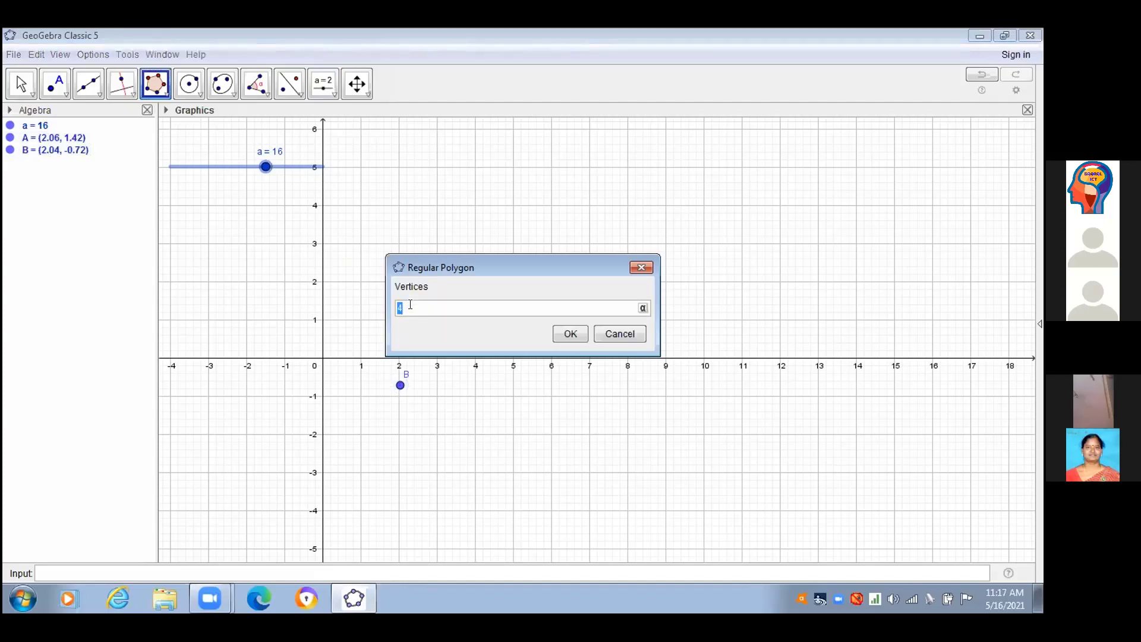
left_click(410, 305)
key("BackSpace")
type("a")
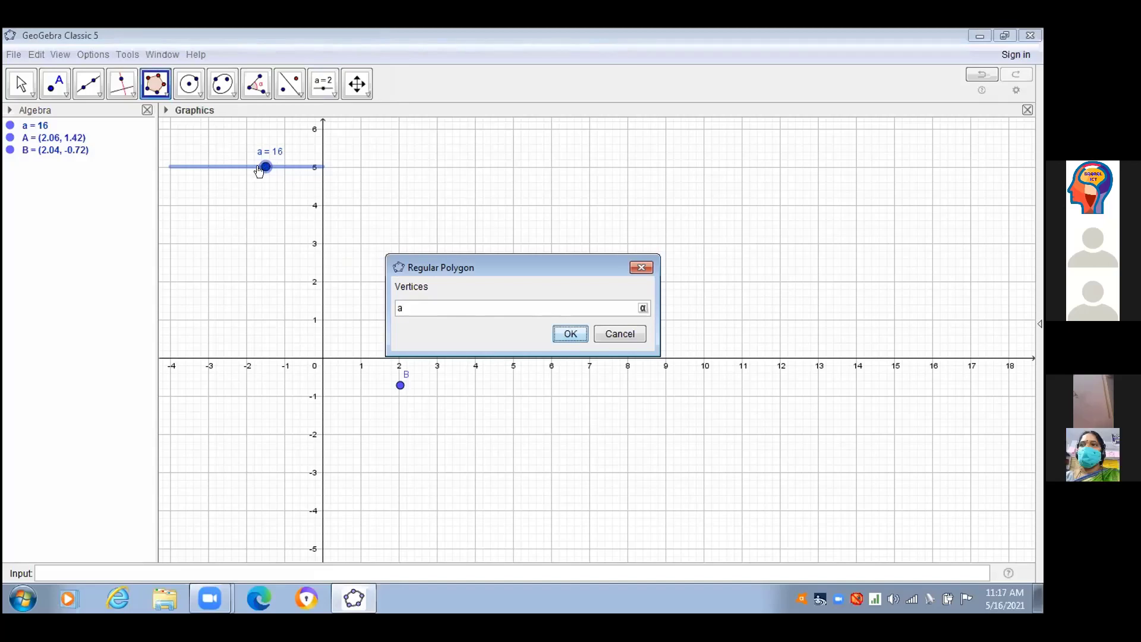
key("Return")
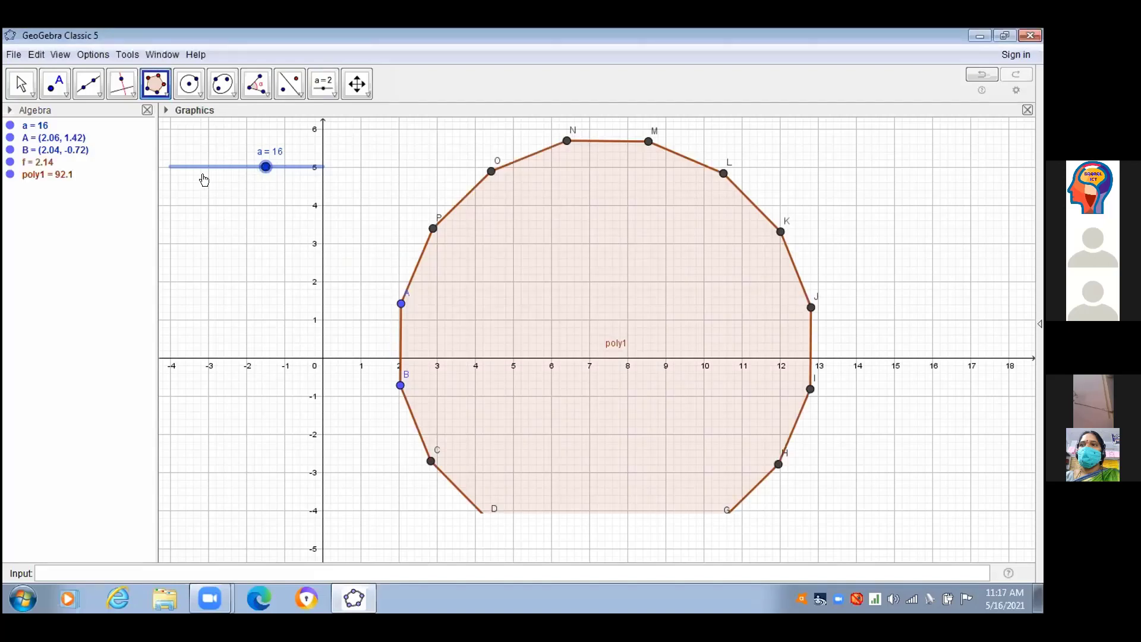
- Set slider a to 4 and raise it to 5 to vary the polygon's number of sides
key("Escape")
left_click(178, 177)
key("Right")
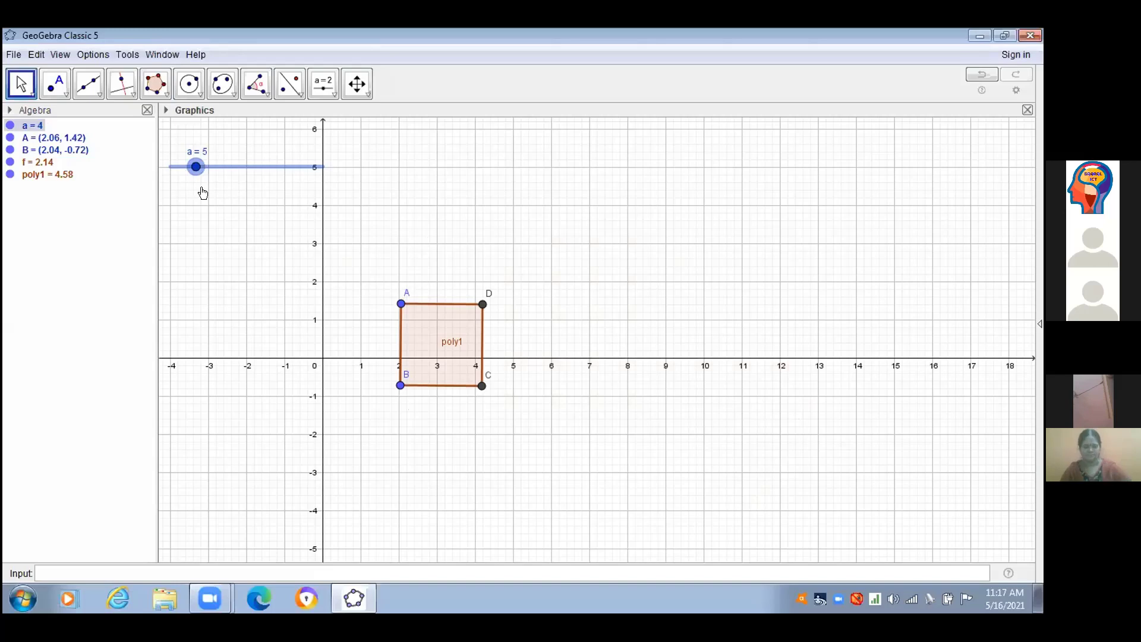
- Increase slider a from 5 to 13 to add vertices to the regular polygon
key("Right")
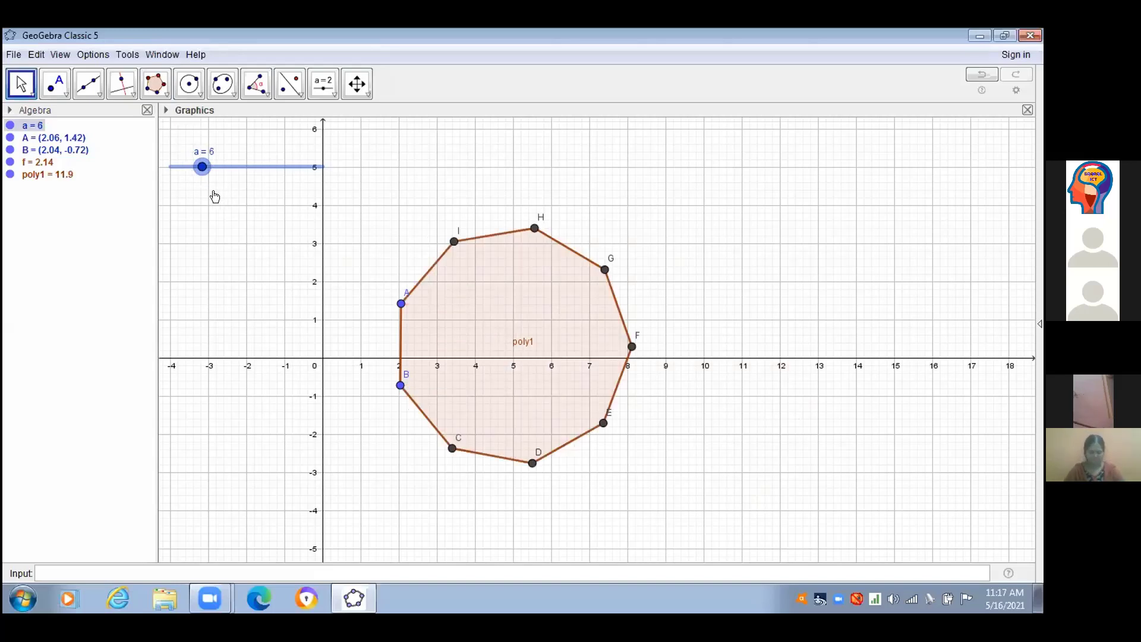
left_click_drag(208, 193, 226, 247)
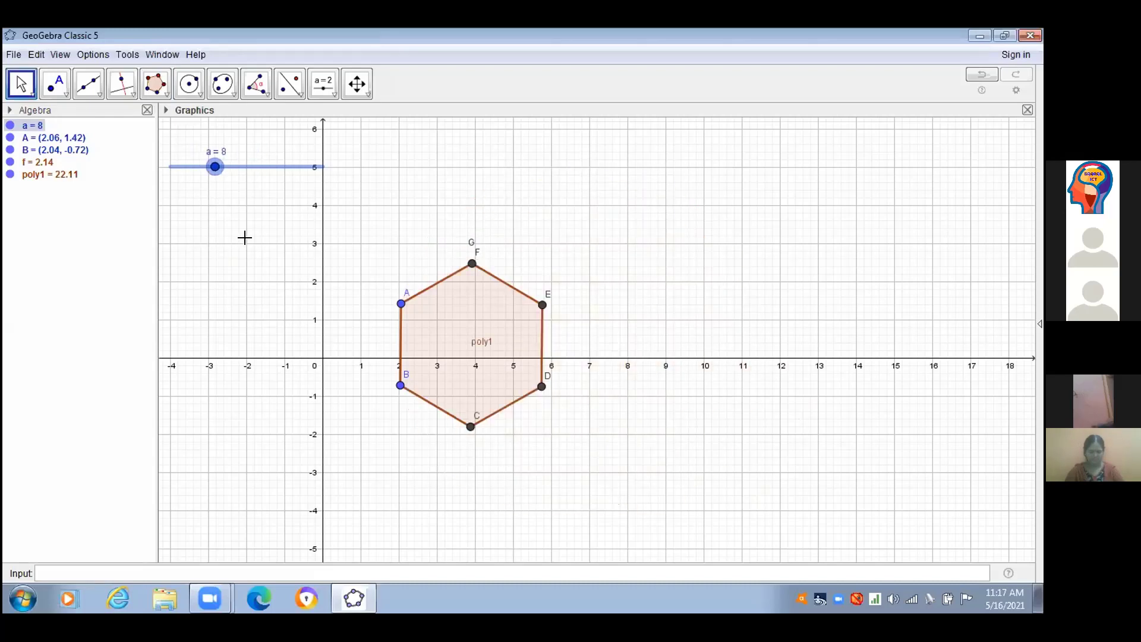
left_click_drag(215, 166, 247, 167)
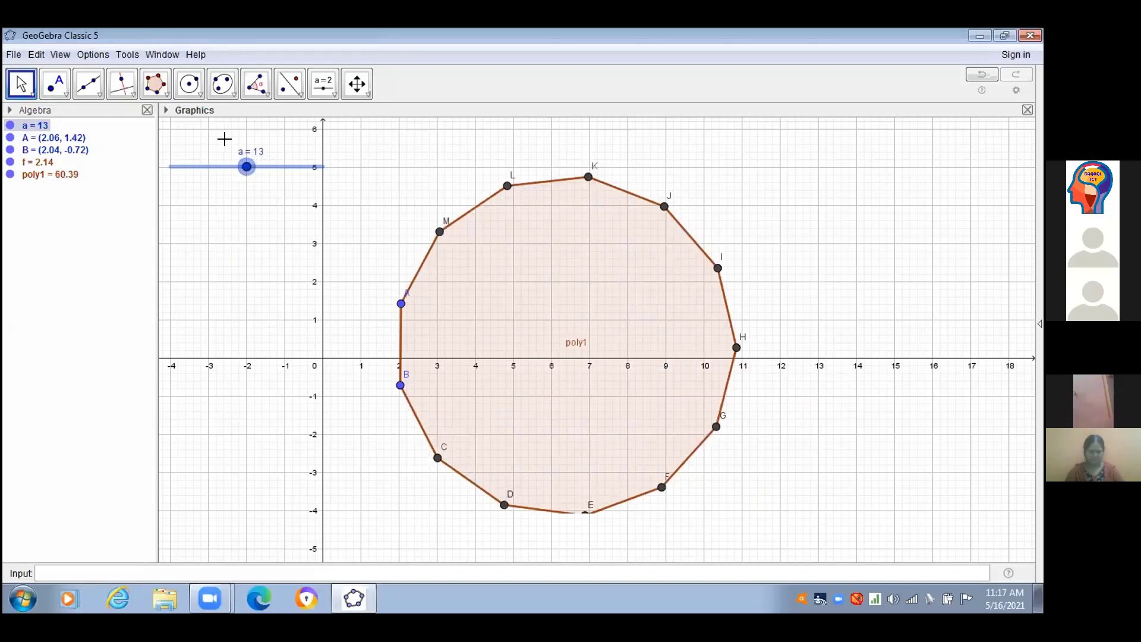
- Turn on the animation of slider a to cycle the polygon through its numbers of sides, and stop it at 2
right_click(247, 166)
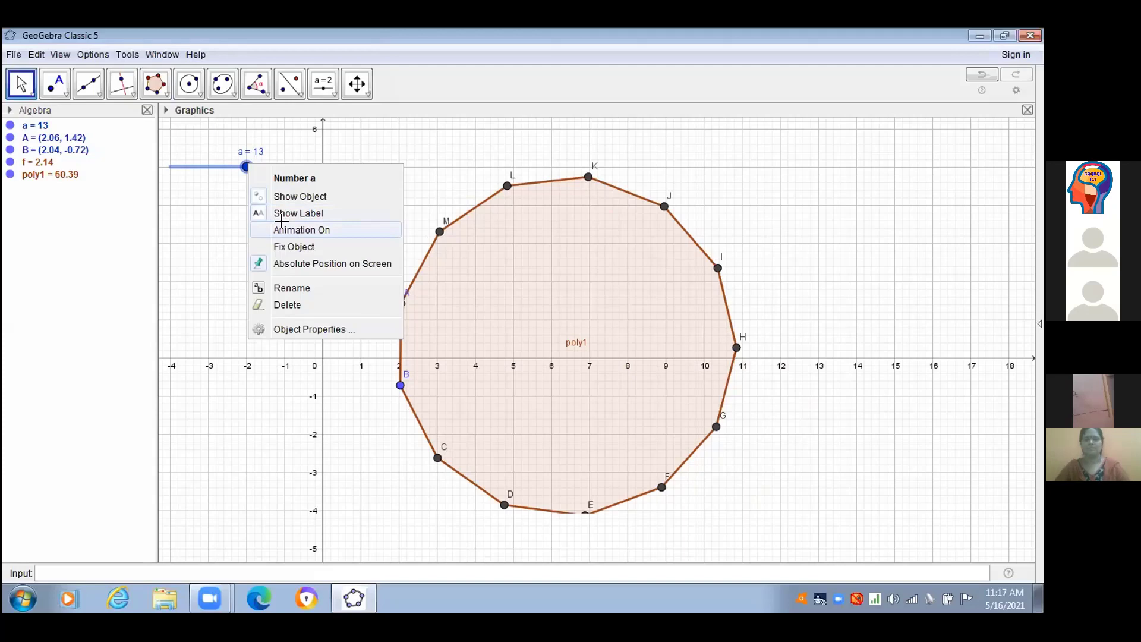
left_click(281, 220)
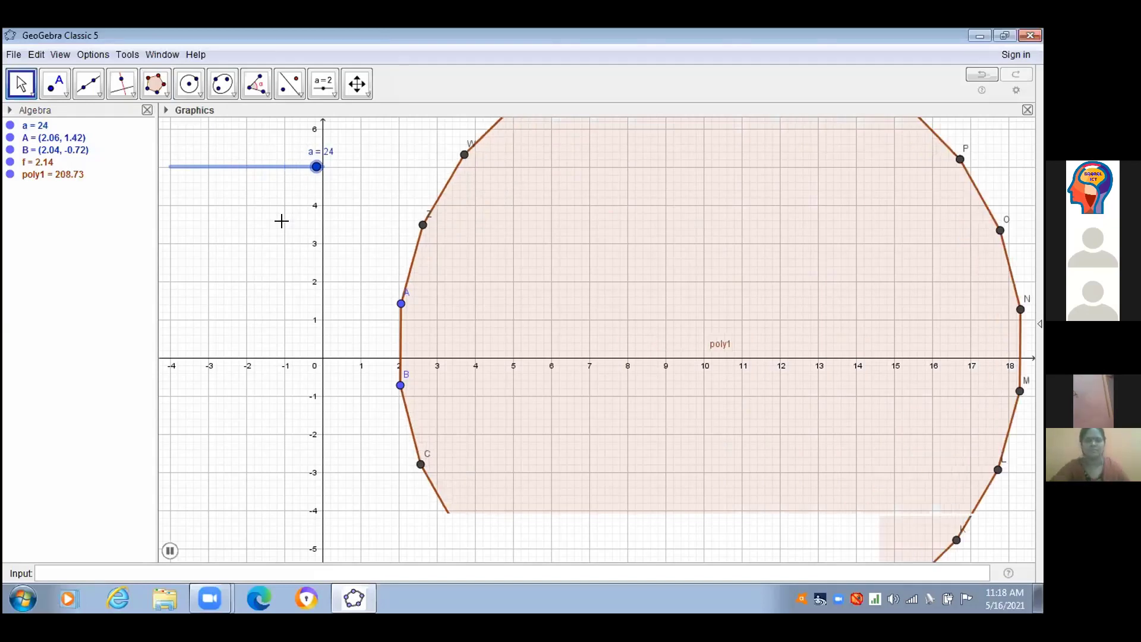
left_click(221, 167)
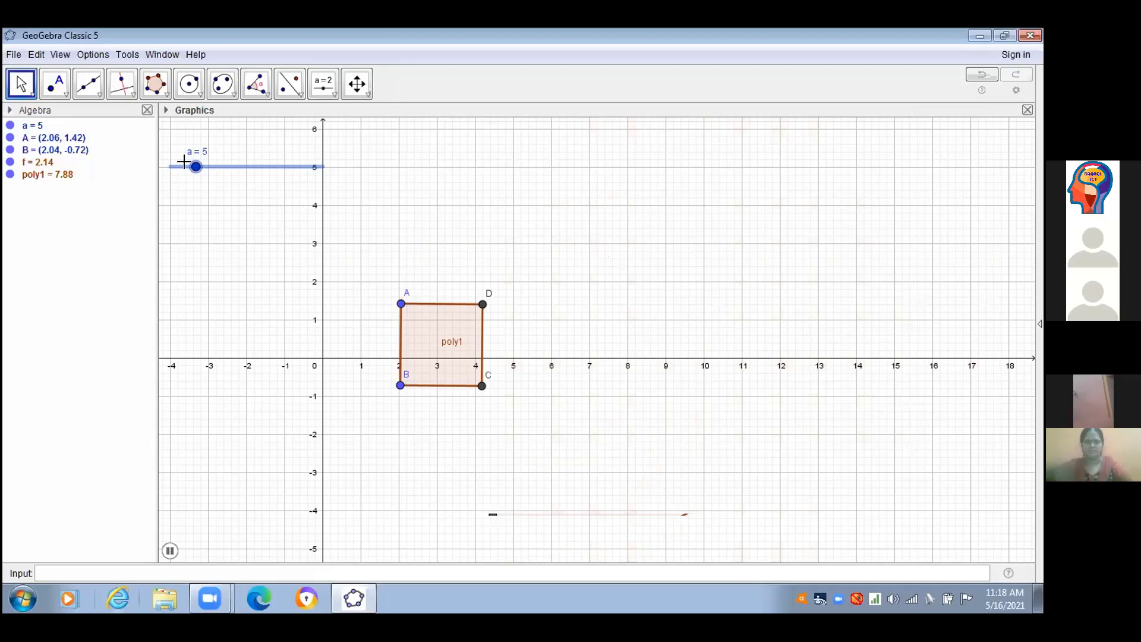
left_click_drag(184, 162, 181, 163)
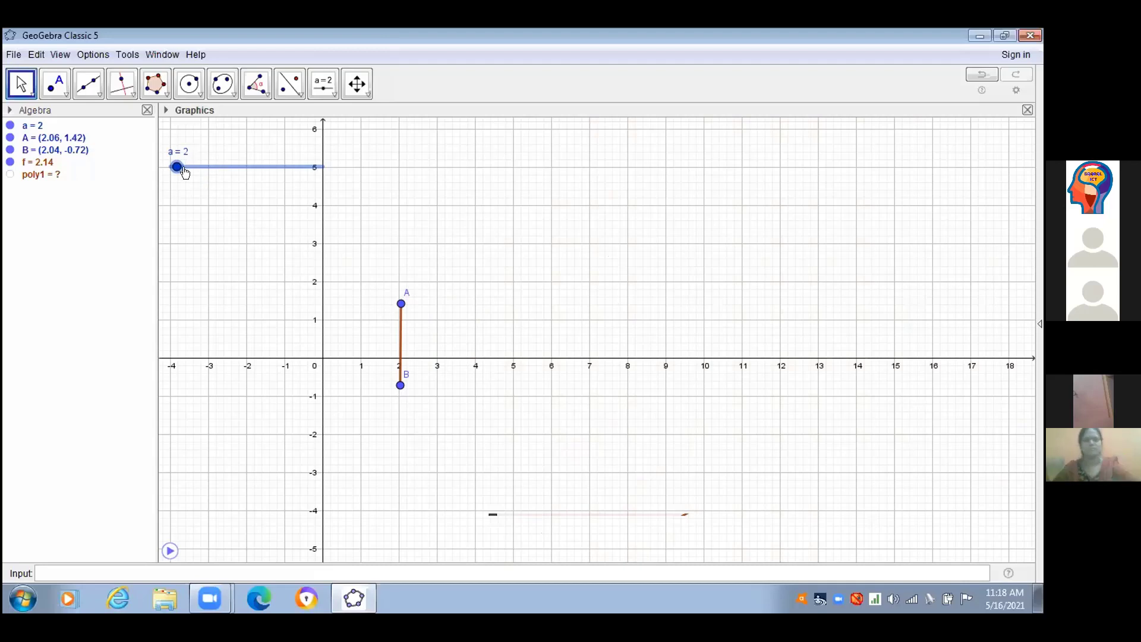
- Set slider a to 5 and move the pentagon up so that vertex A lies at about (2.2, 5.32)
left_click_drag(183, 170, 184, 167)
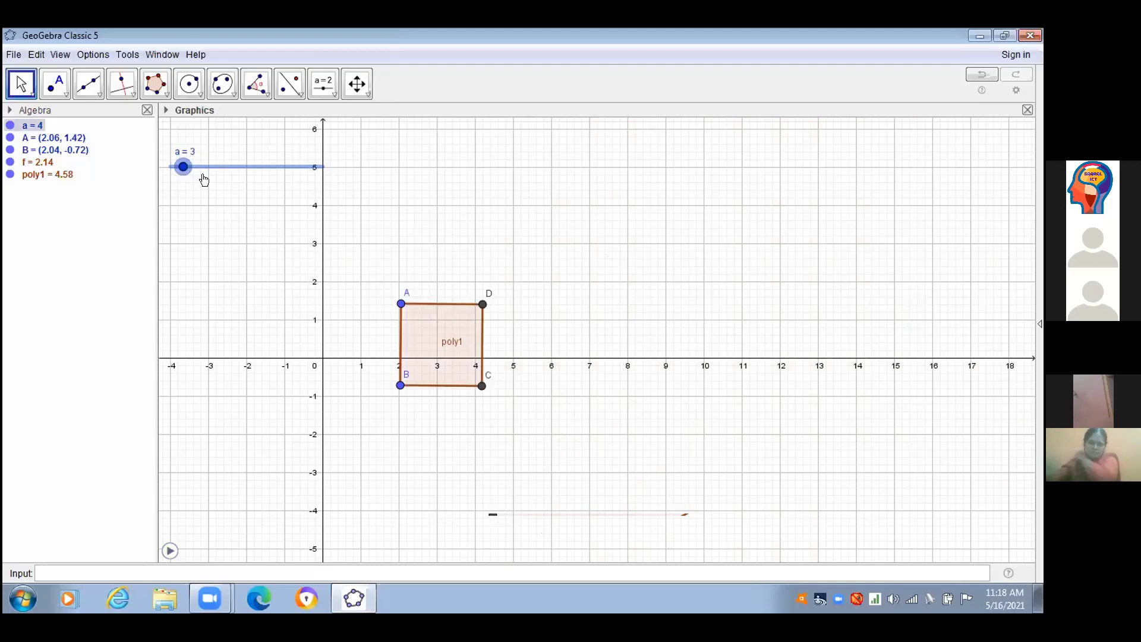
key("Right")
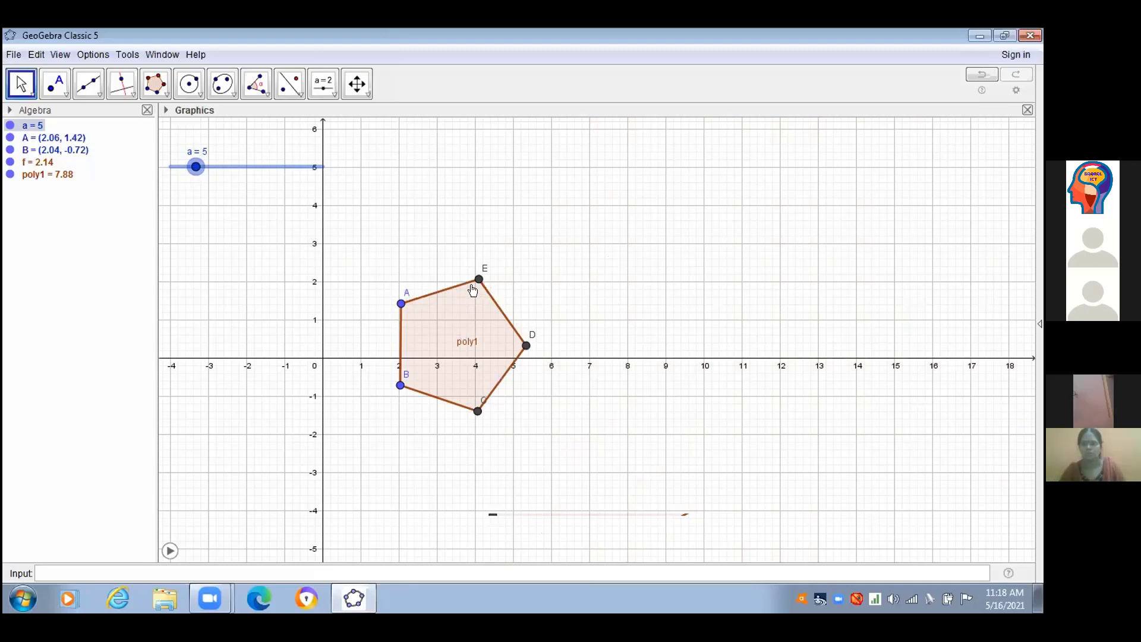
left_click_drag(509, 305, 477, 154)
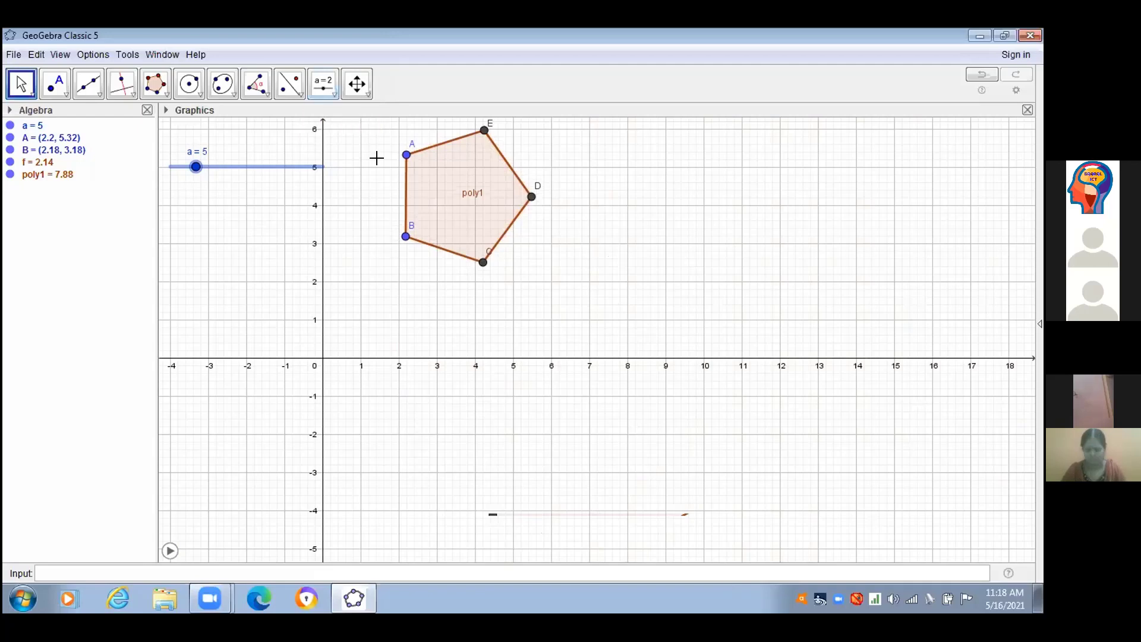
- Insert the image cartoon_birds_blue_flying_animation_clipart.gif from the Desktop into the graphics view
left_click(322, 84)
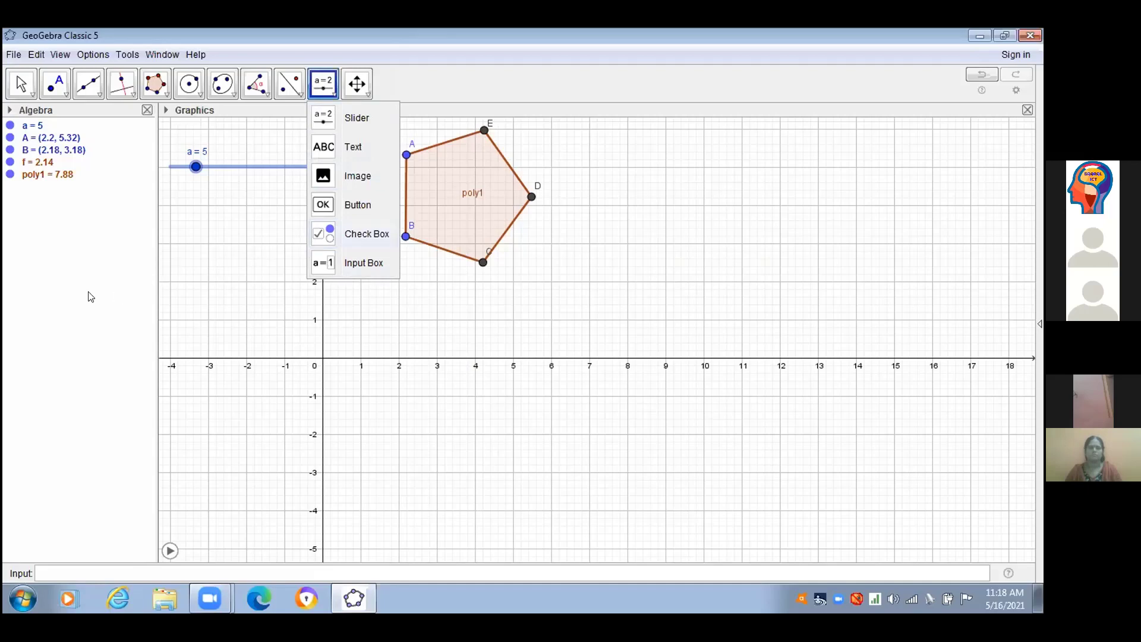
left_click(655, 123)
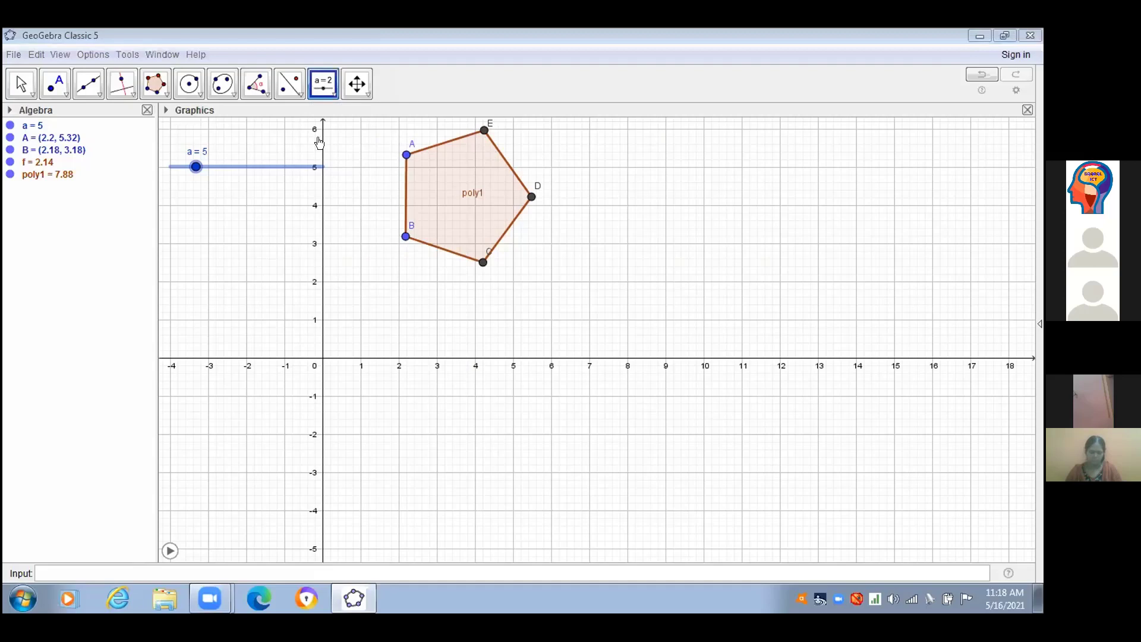
left_click(328, 89)
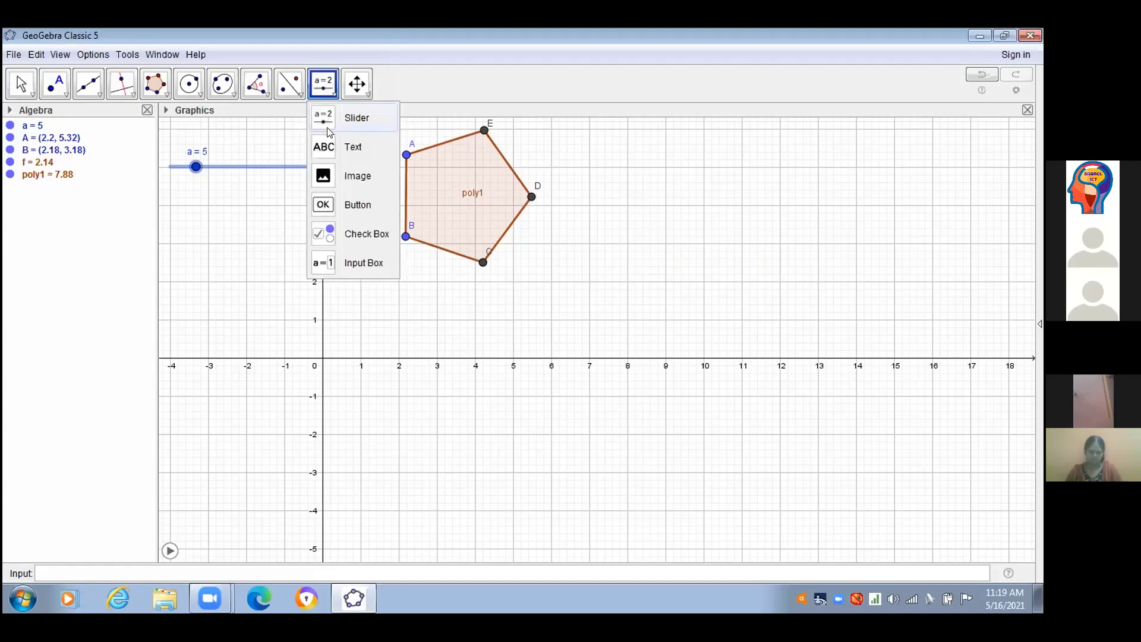
left_click(337, 179)
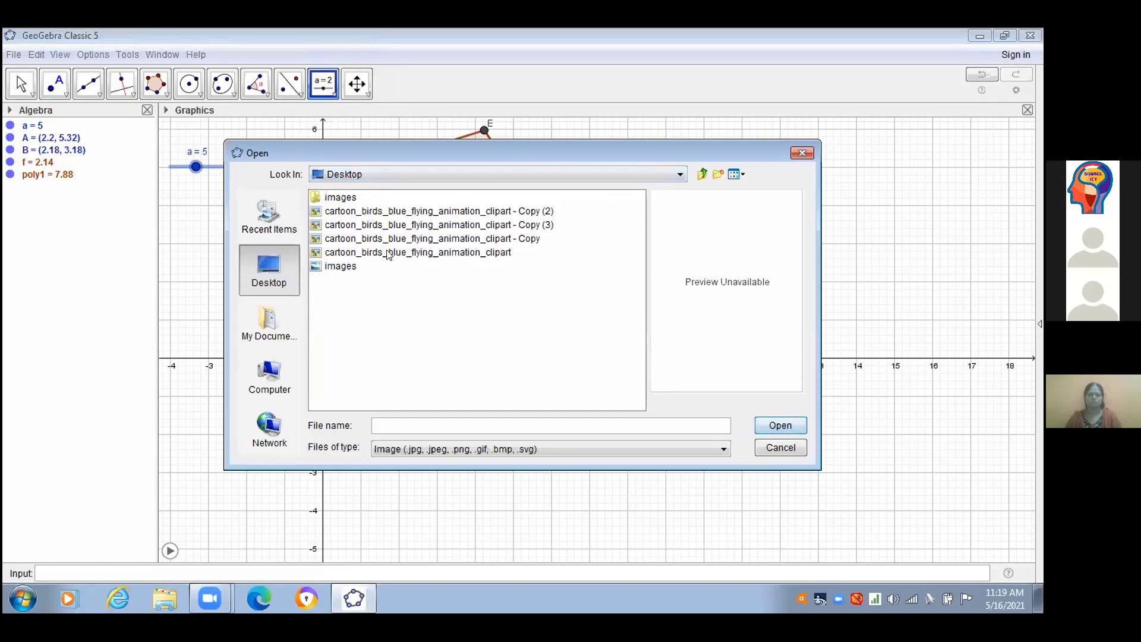
left_click(452, 252)
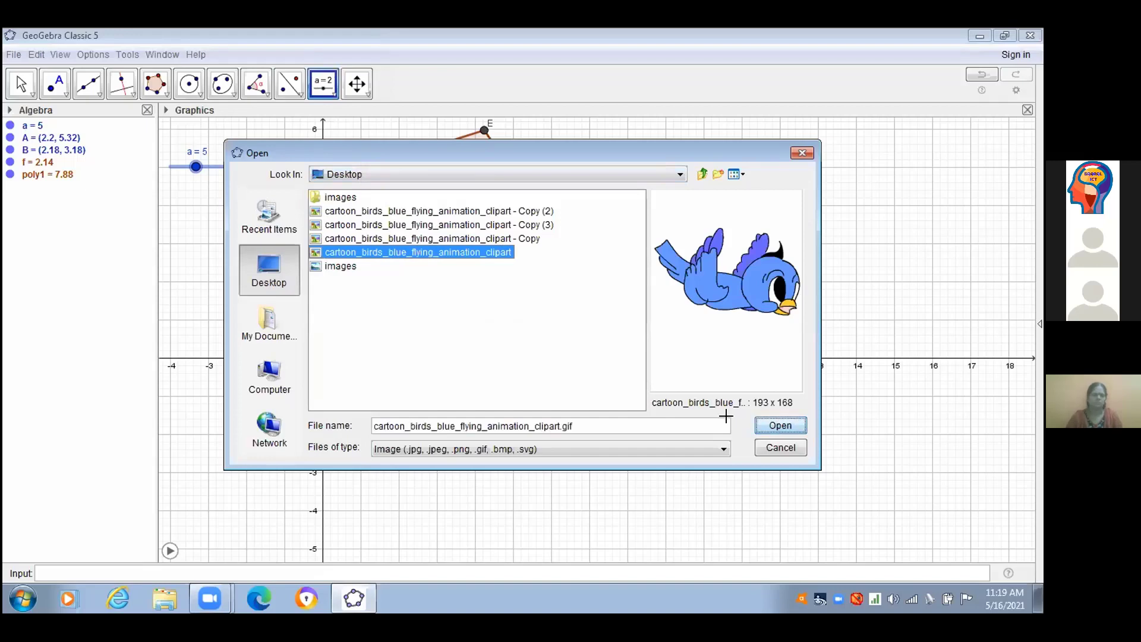
left_click(779, 425)
- Move the bird image to the right of the pentagon, with its lower-left corner at about (11.18, 1.66)
left_click_drag(497, 377, 695, 375)
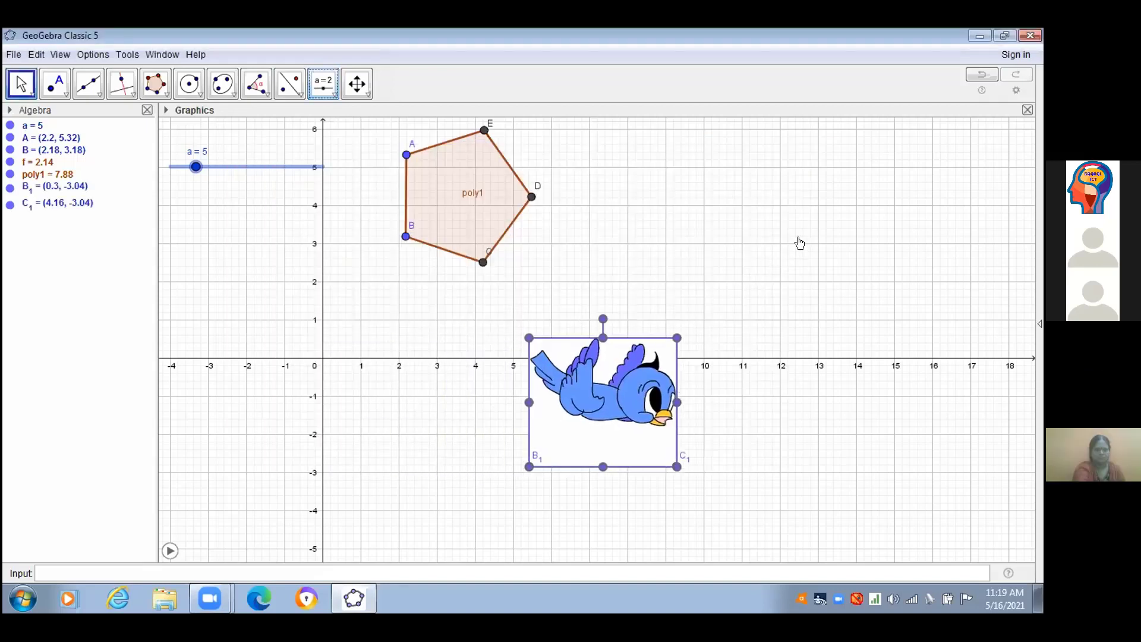
left_click_drag(599, 365, 802, 222)
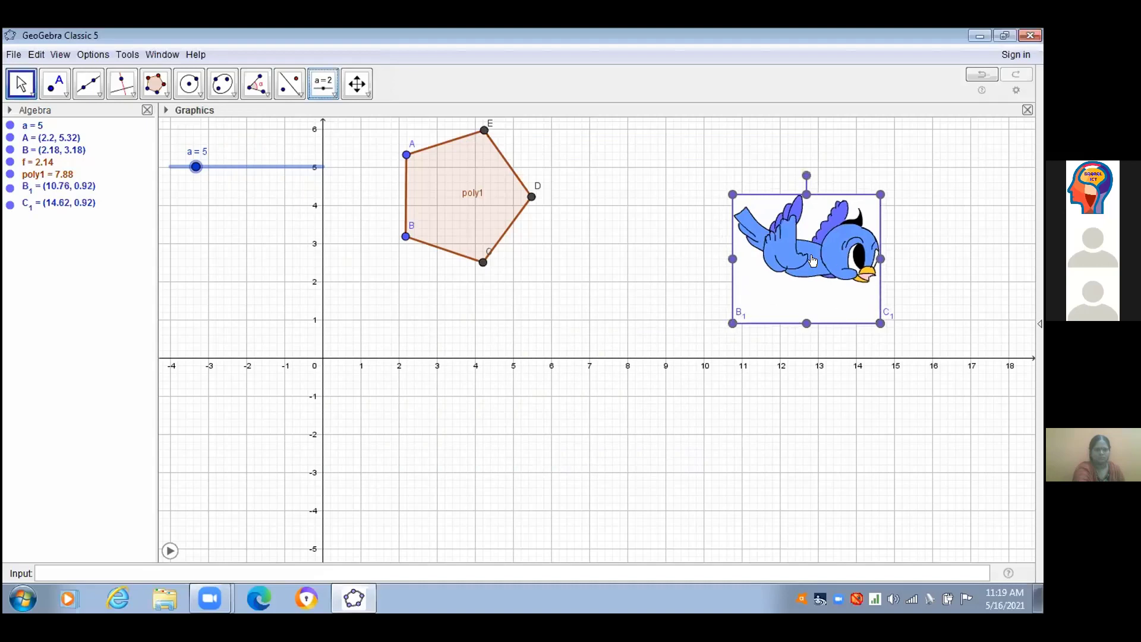
left_click_drag(827, 233, 843, 204)
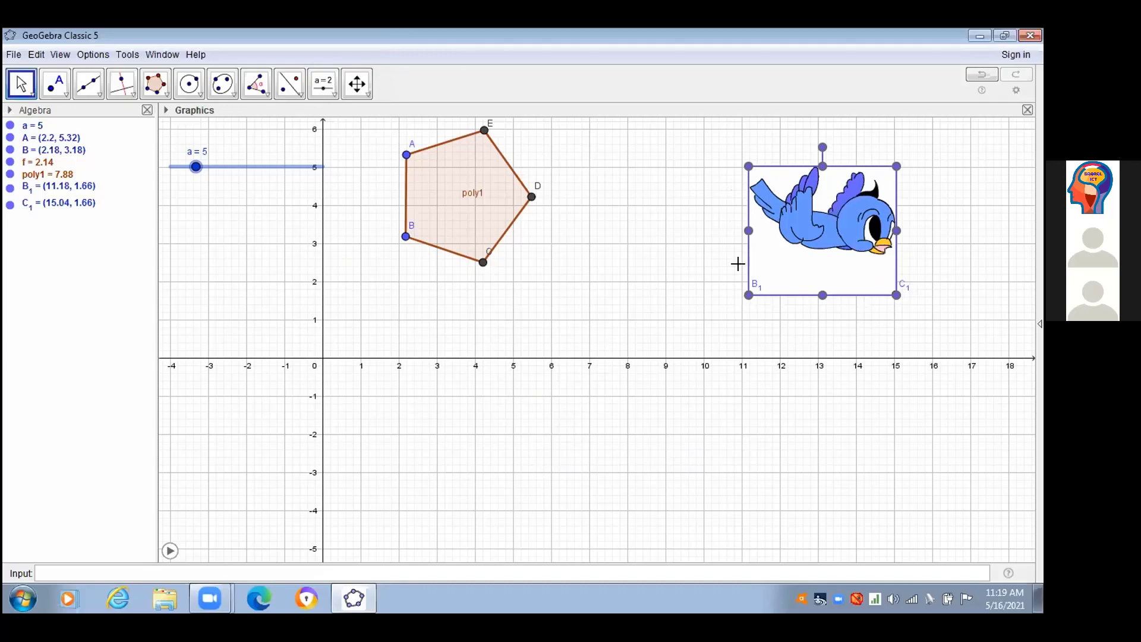
- Draw a nearly horizontal segment below the x-axis from about (-1.82, -1.08) to (13.54, -0.96)
left_click(82, 86)
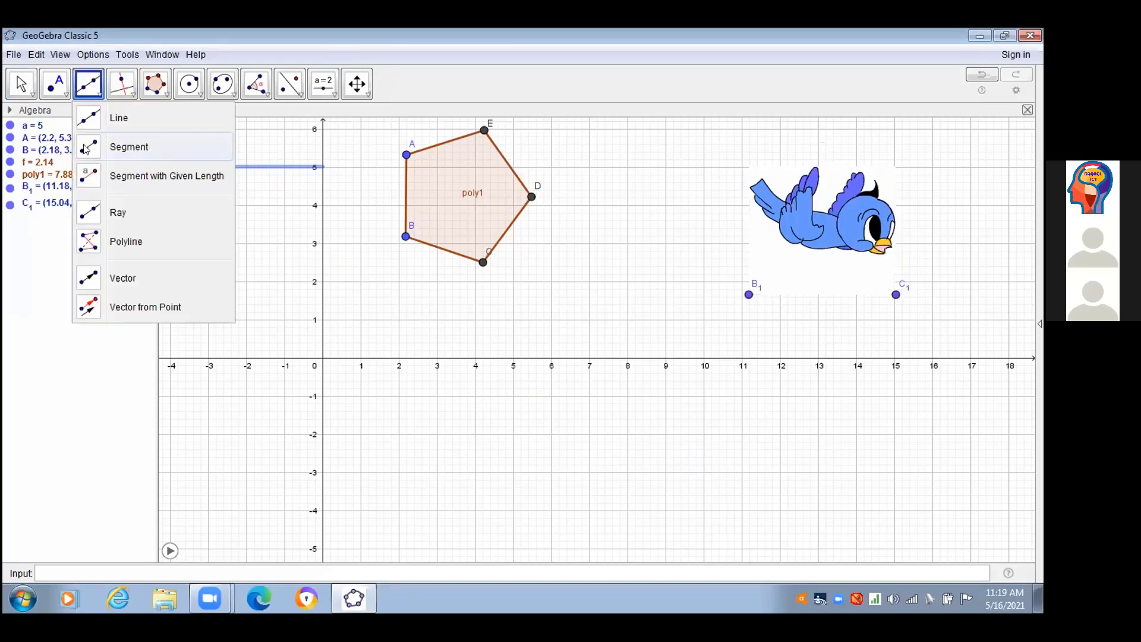
left_click(85, 147)
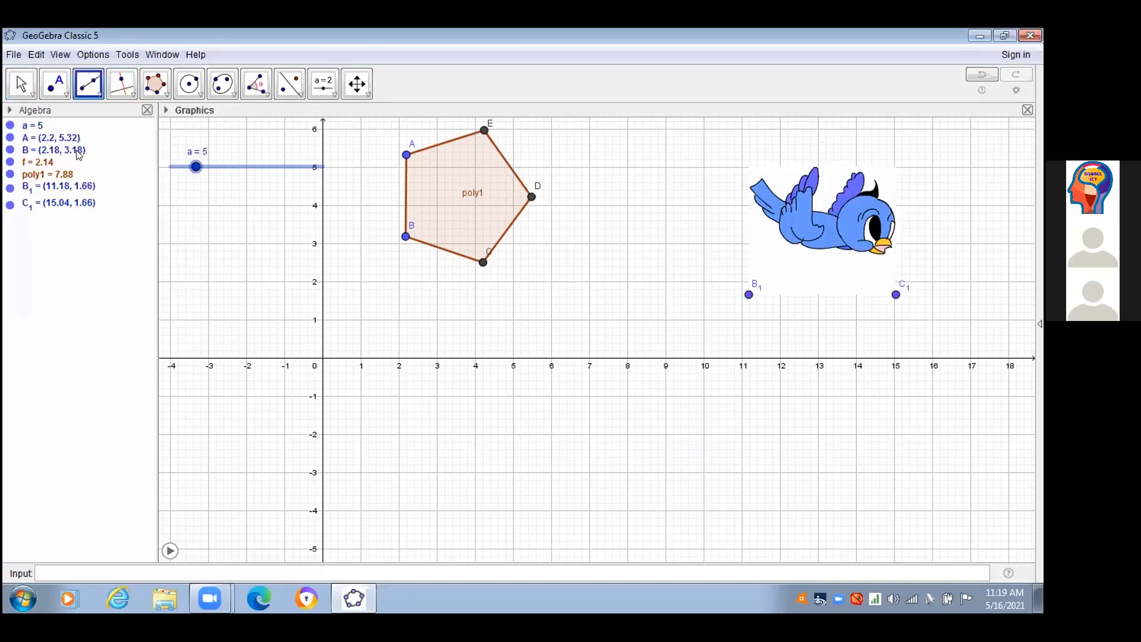
left_click(253, 399)
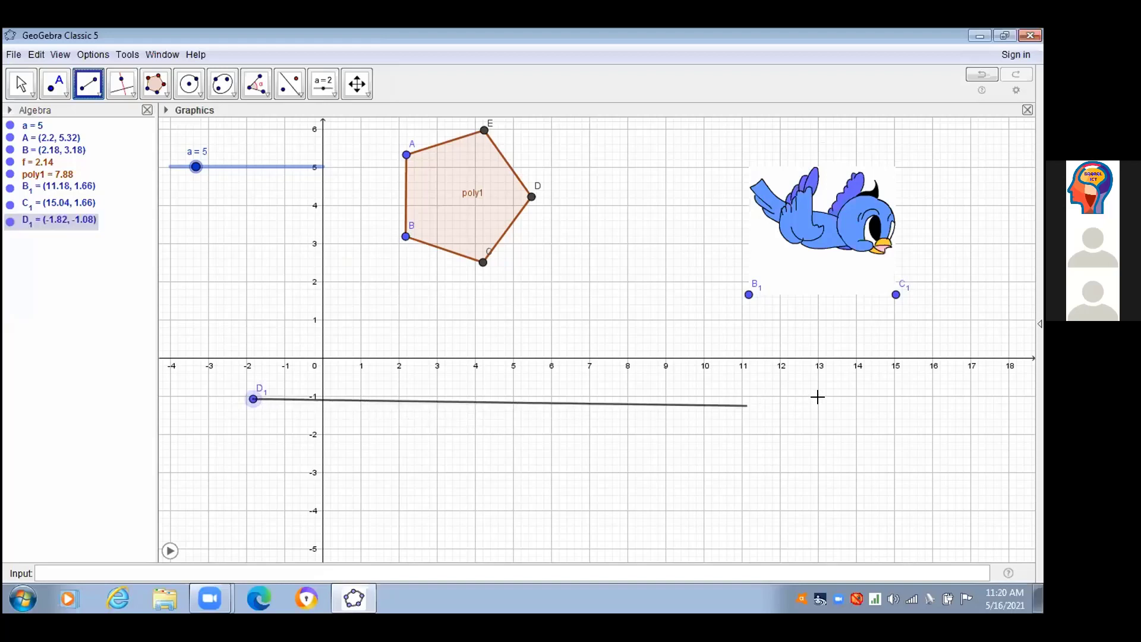
left_click(839, 395)
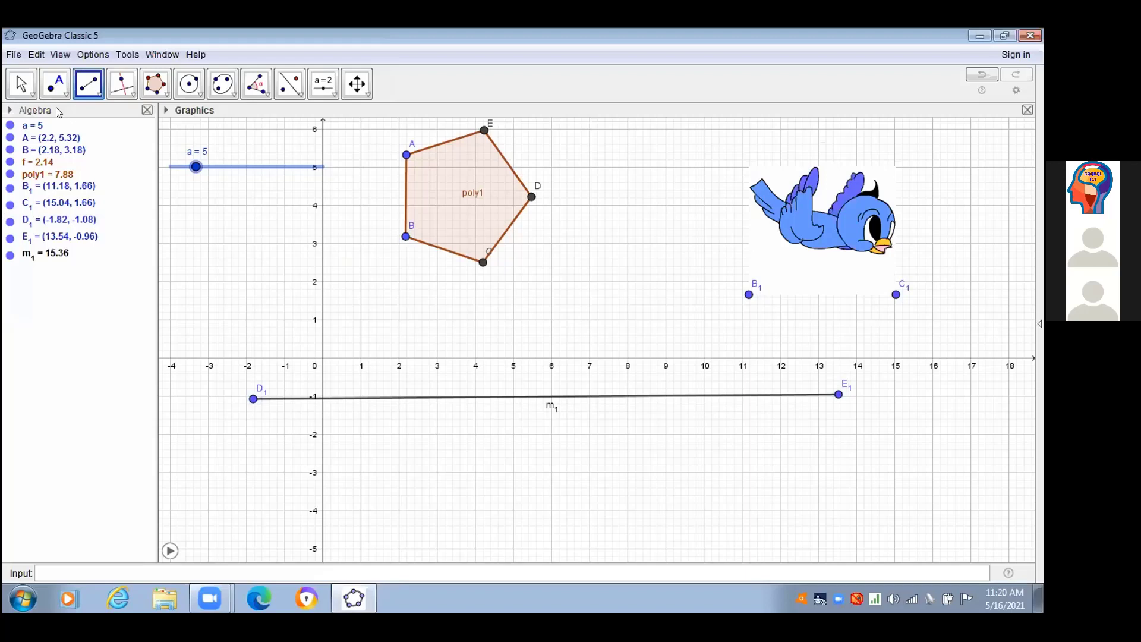
- Place a point on the segment with Point on Object and slide it along to about (0.96, -1.06)
left_click(54, 83)
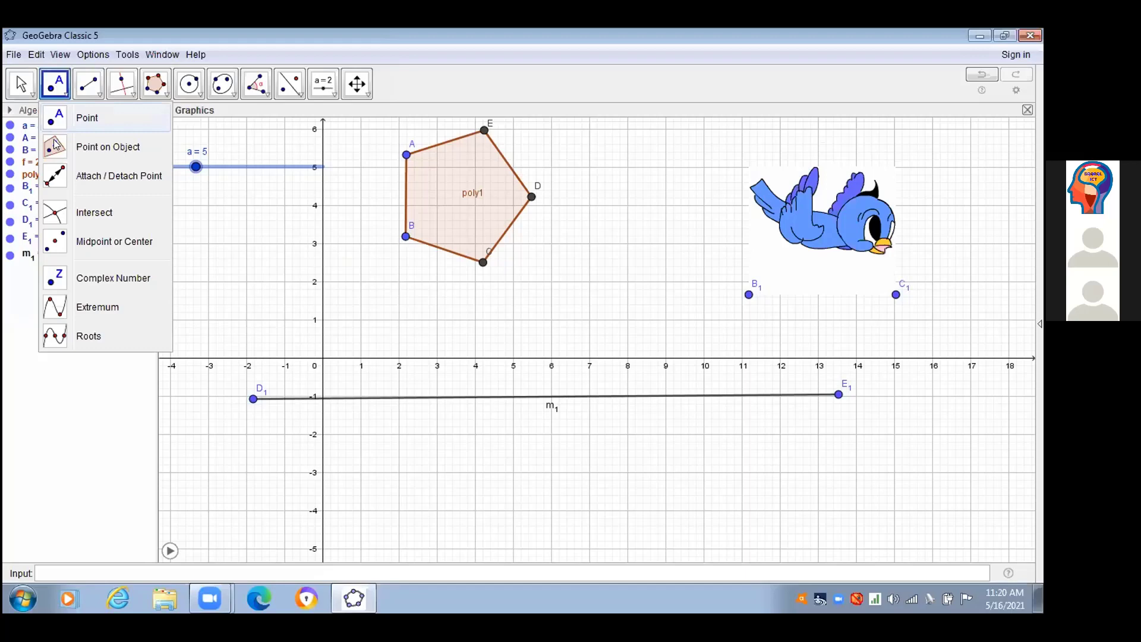
left_click(55, 144)
left_click(330, 398)
key("Left")
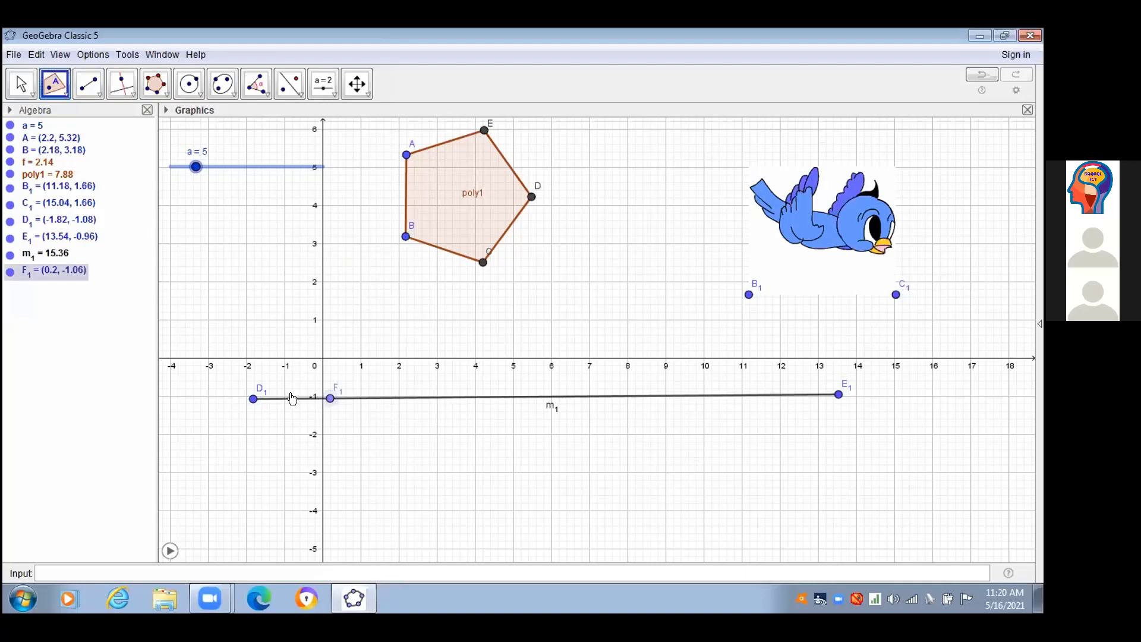
key("Right")
key("Right")
key("Right")
key("Right")
key("Right")
key("Right")
left_click_drag(410, 402, 368, 392)
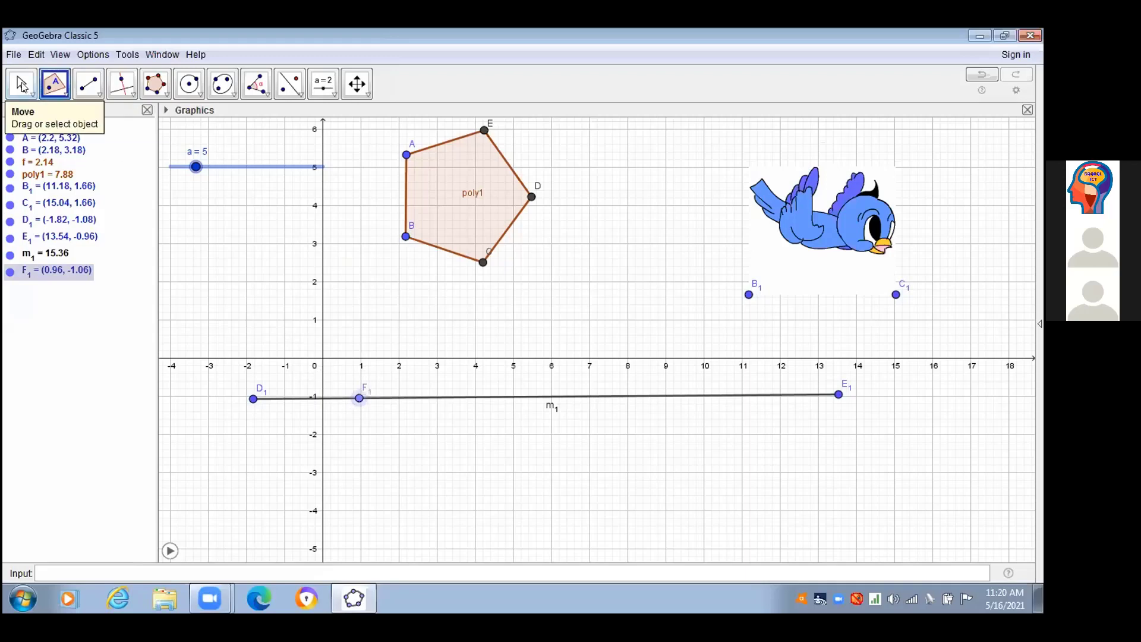
- Move the bird image farther up and right, with its lower-left corner at about (12.62, 2.8)
left_click(22, 86)
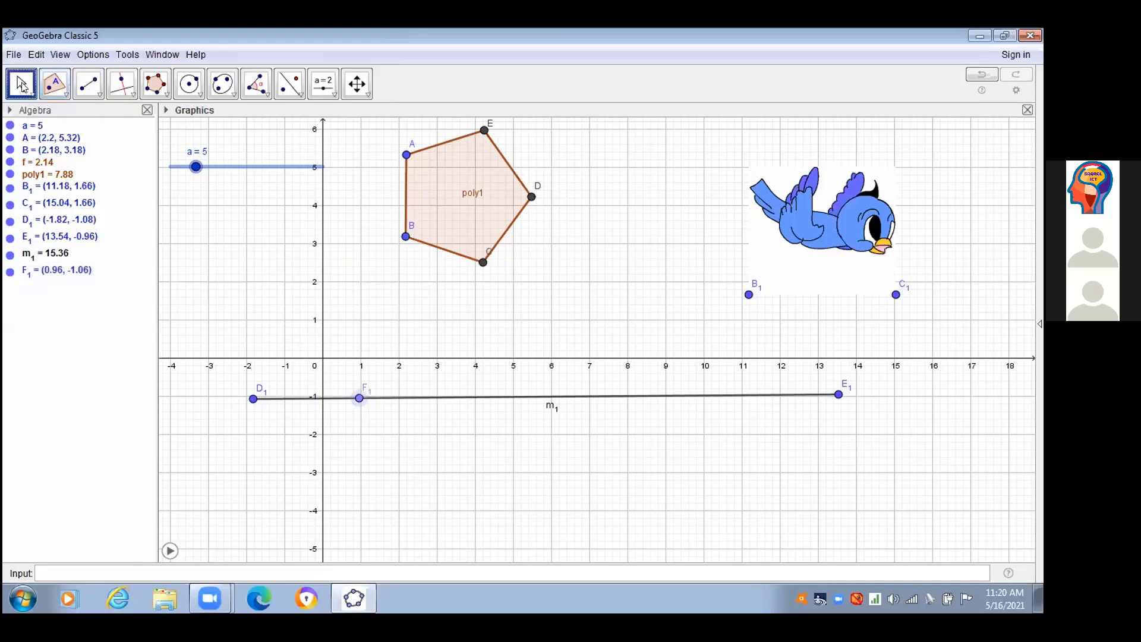
left_click(22, 86)
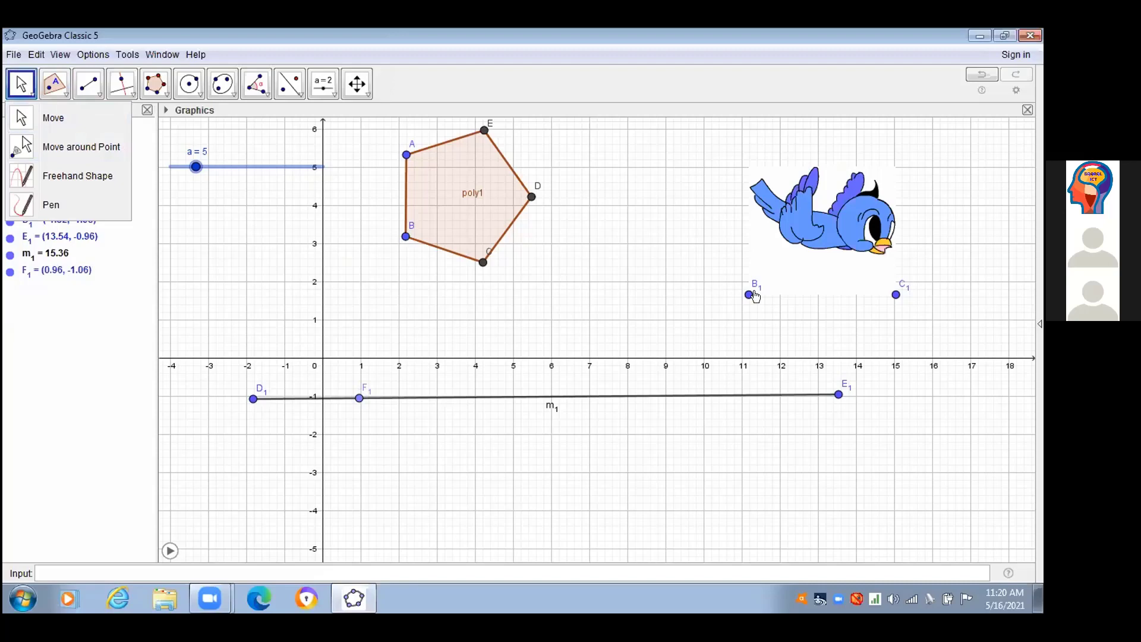
left_click_drag(831, 205, 869, 191)
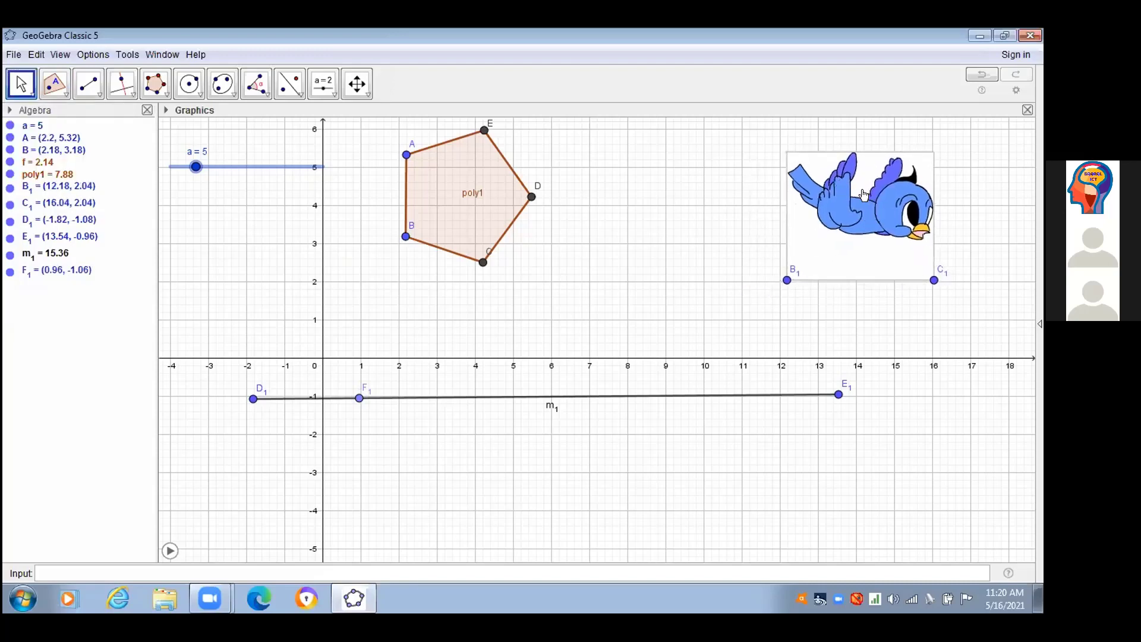
key("ctrl+z")
left_click_drag(495, 333, 352, 356)
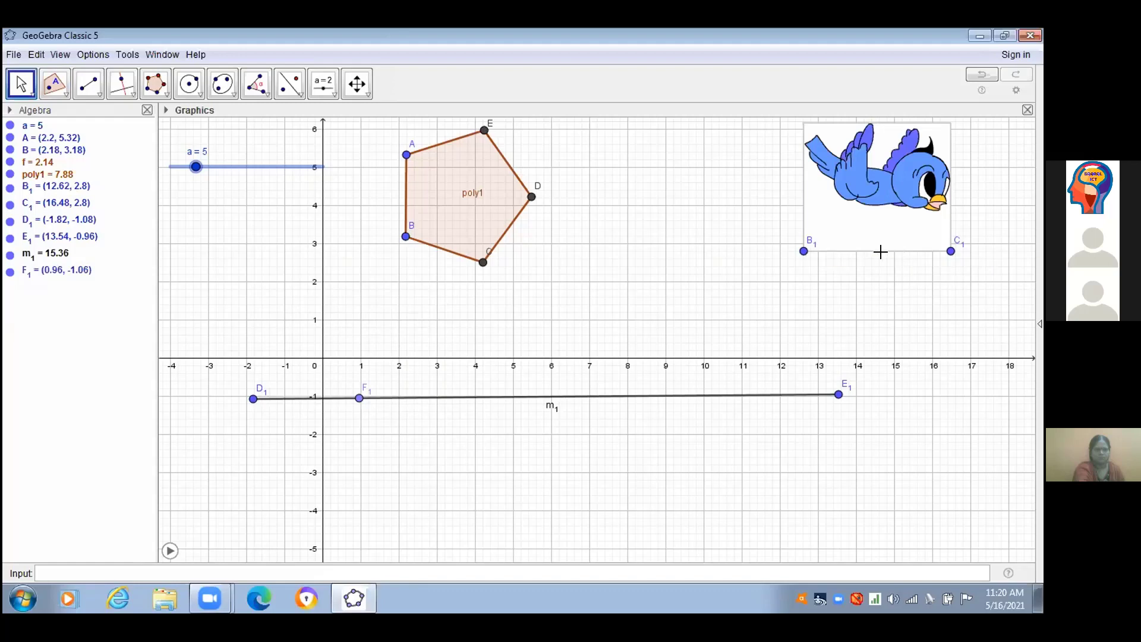
- Enable Center Image in the bird image's position properties so that it is centred on point B_1
right_click(870, 178)
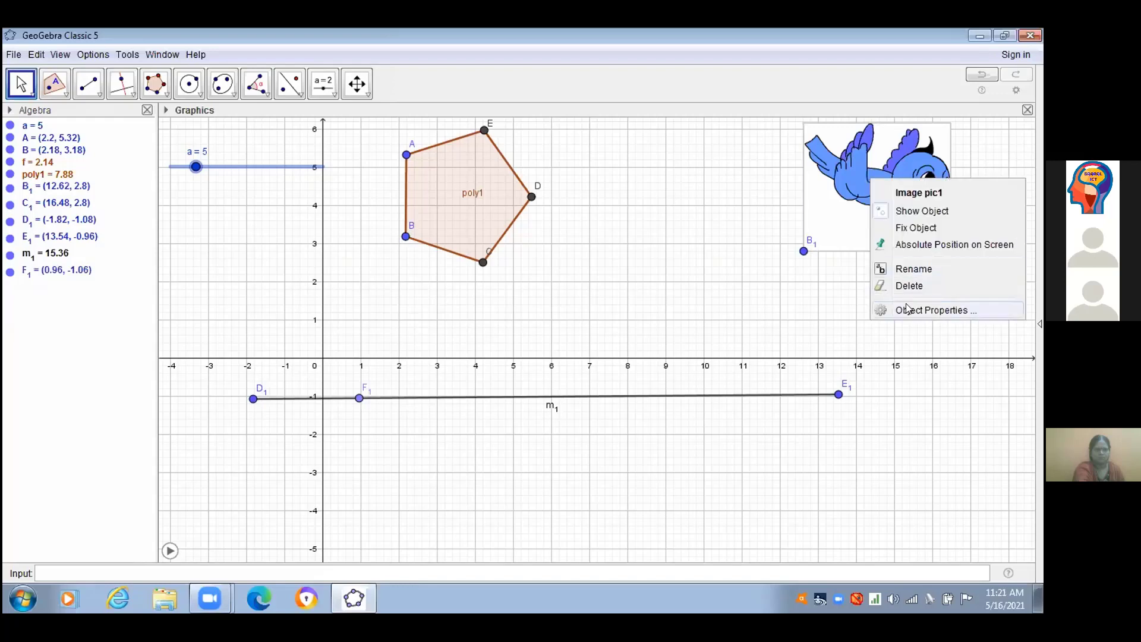
left_click(907, 308)
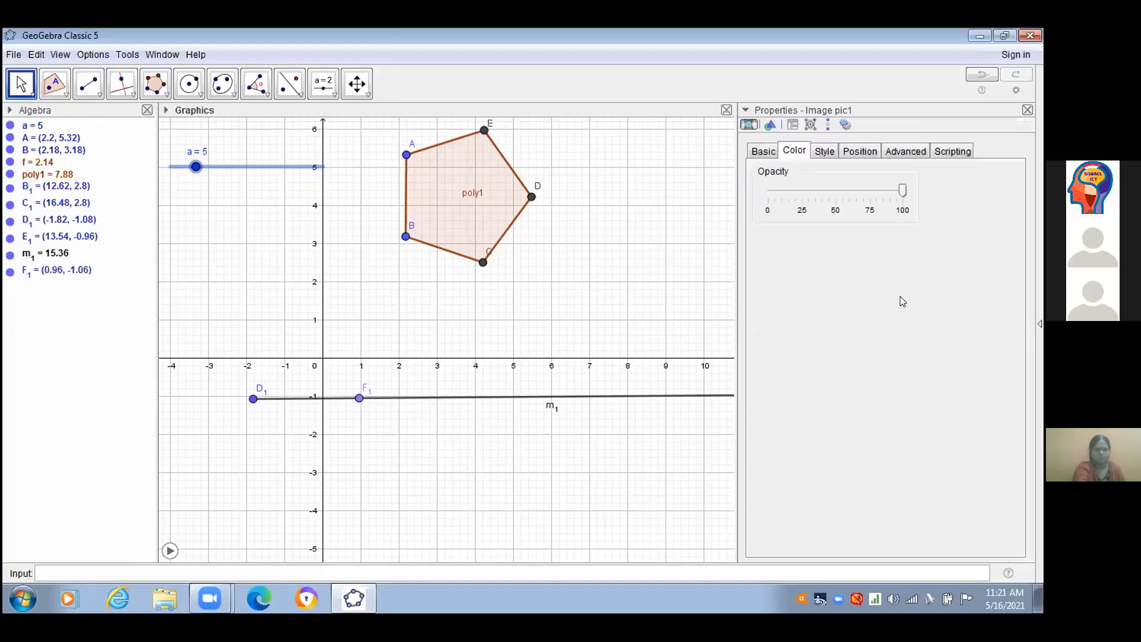
left_click(860, 152)
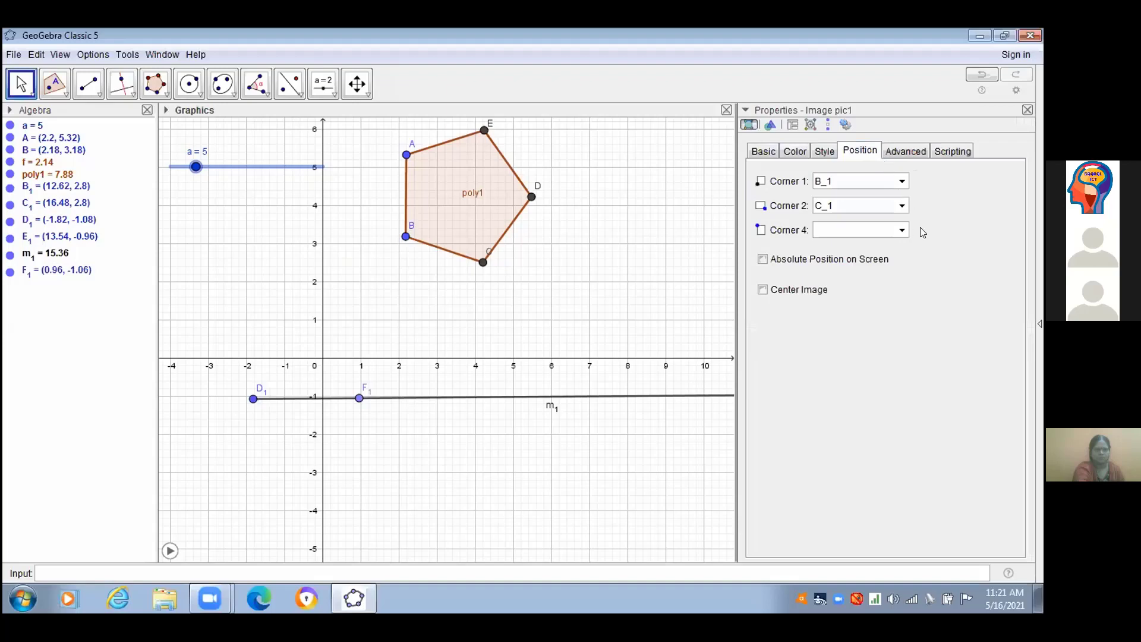
left_click(764, 290)
left_click(1027, 110)
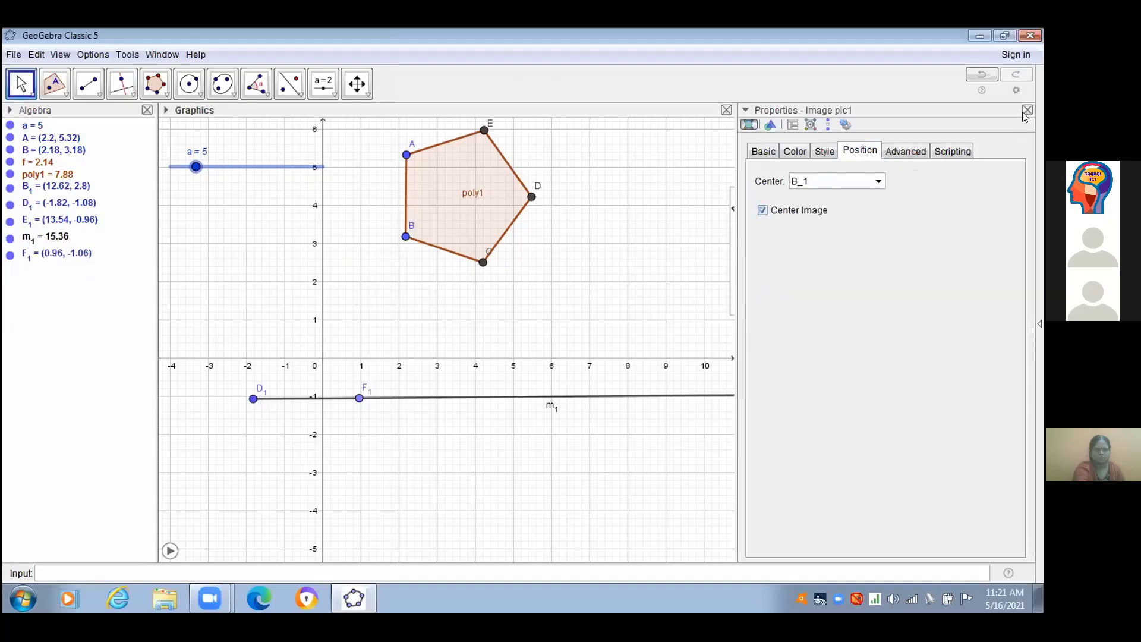
- Move the centred bird image to (14, 4) and slide the point on the segment to about (0.86, -1.06)
left_click_drag(863, 253, 892, 217)
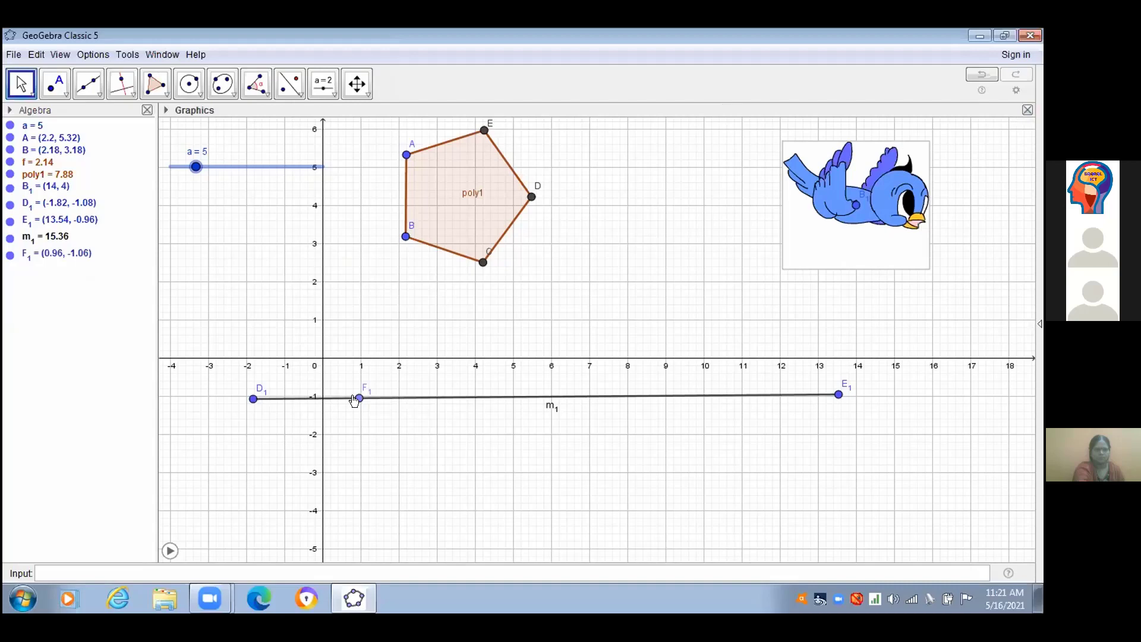
mouse_move(359, 398)
left_mouse_down()
mouse_move(326, 398)
mouse_move(356, 398)
left_mouse_up()
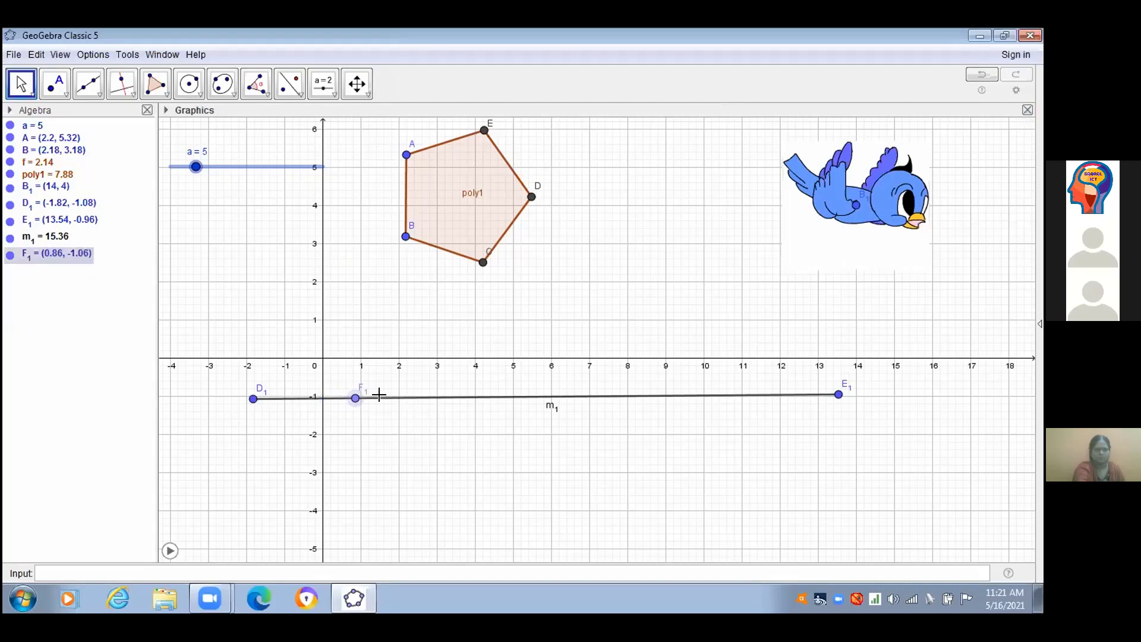
- Set the bird image's centre to point F_1 in its position properties, keeping Center Image enabled
right_click(868, 173)
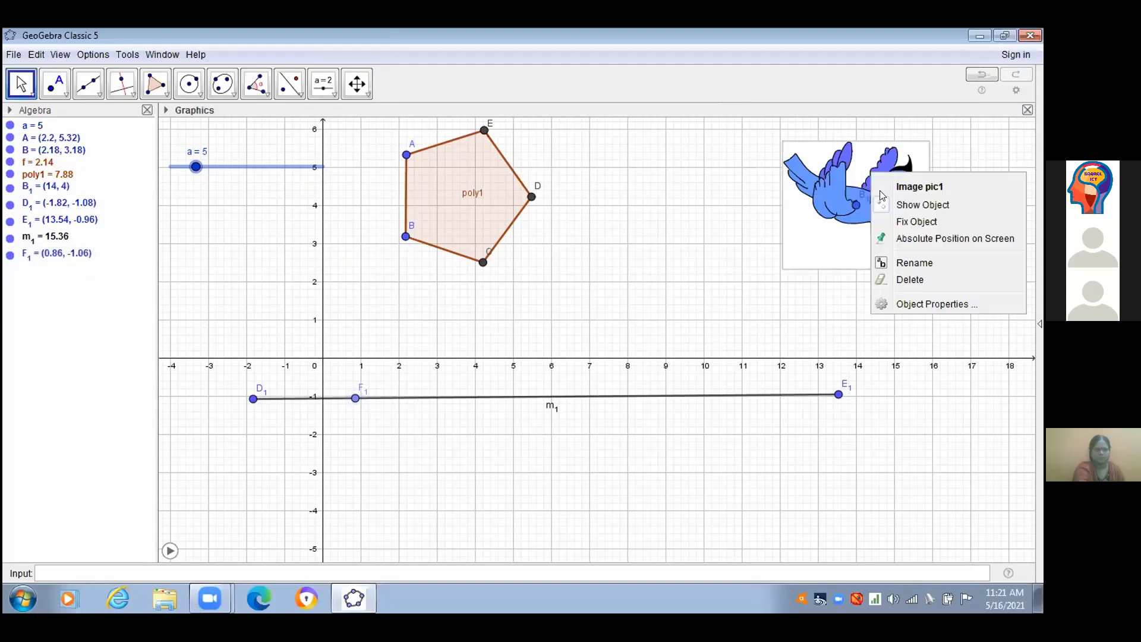
left_click(924, 304)
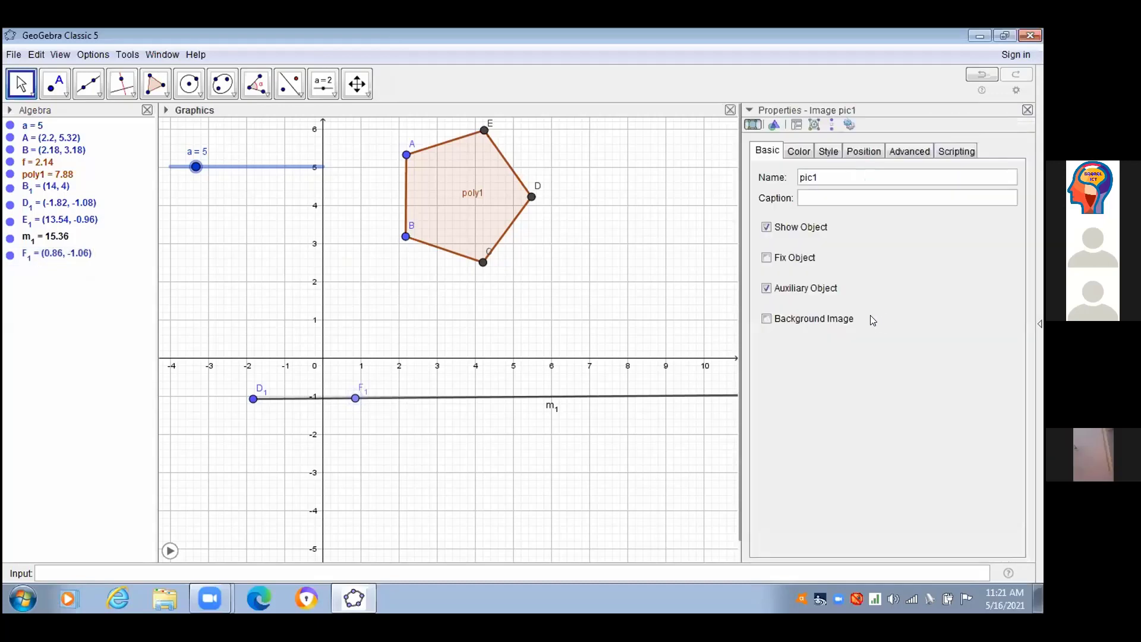
left_click(865, 152)
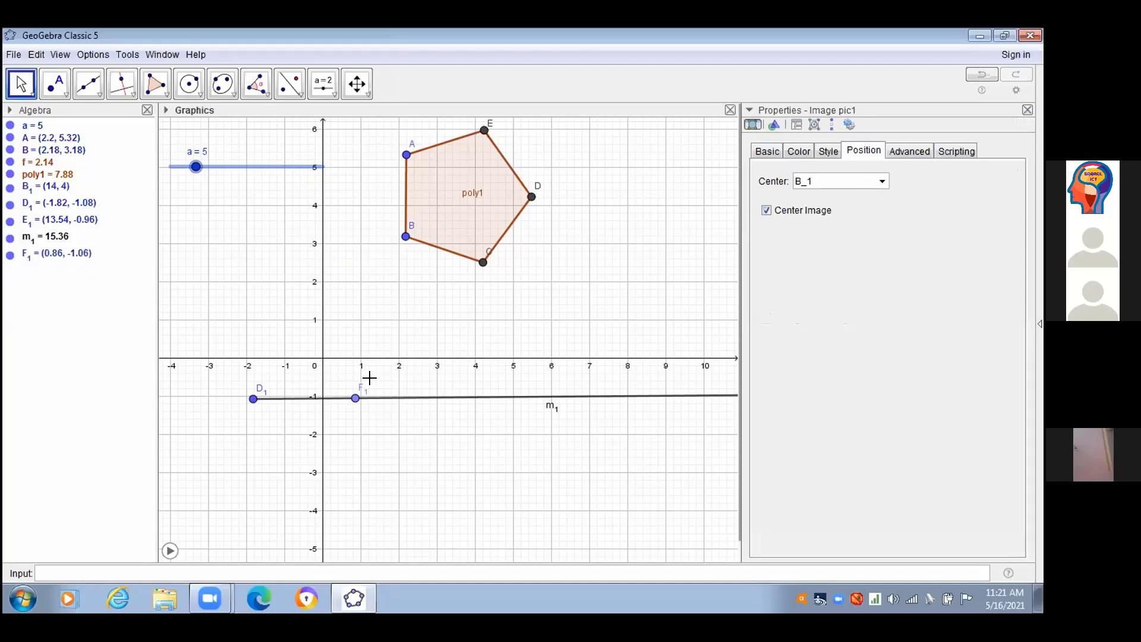
left_click(883, 182)
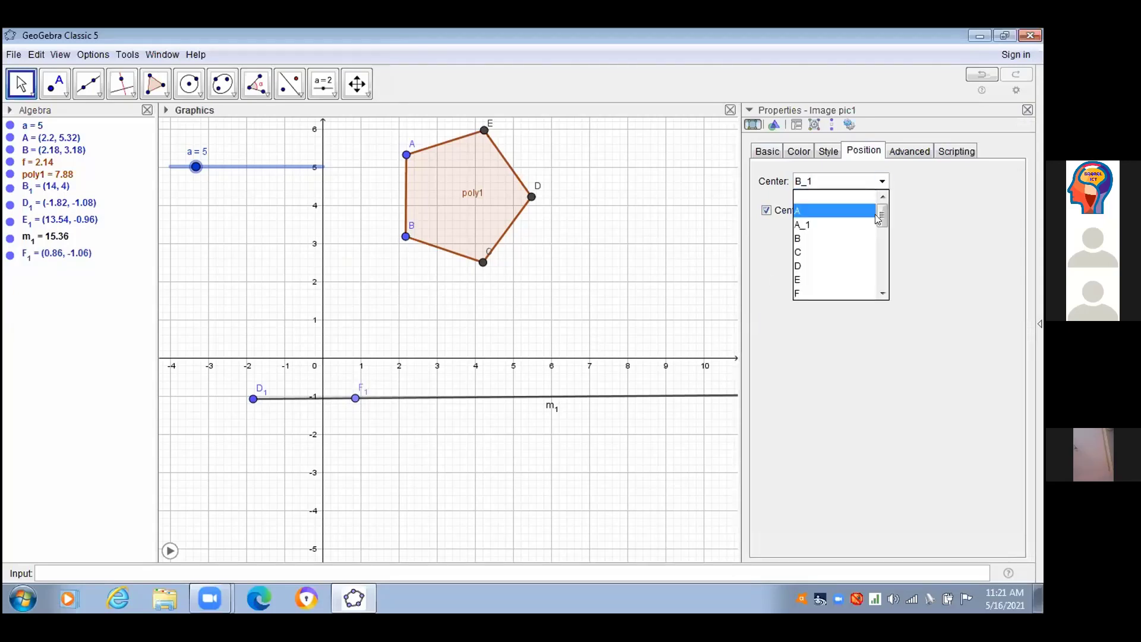
mouse_move(884, 219)
left_mouse_down()
mouse_move(884, 285)
mouse_move(883, 232)
mouse_move(894, 233)
left_mouse_up()
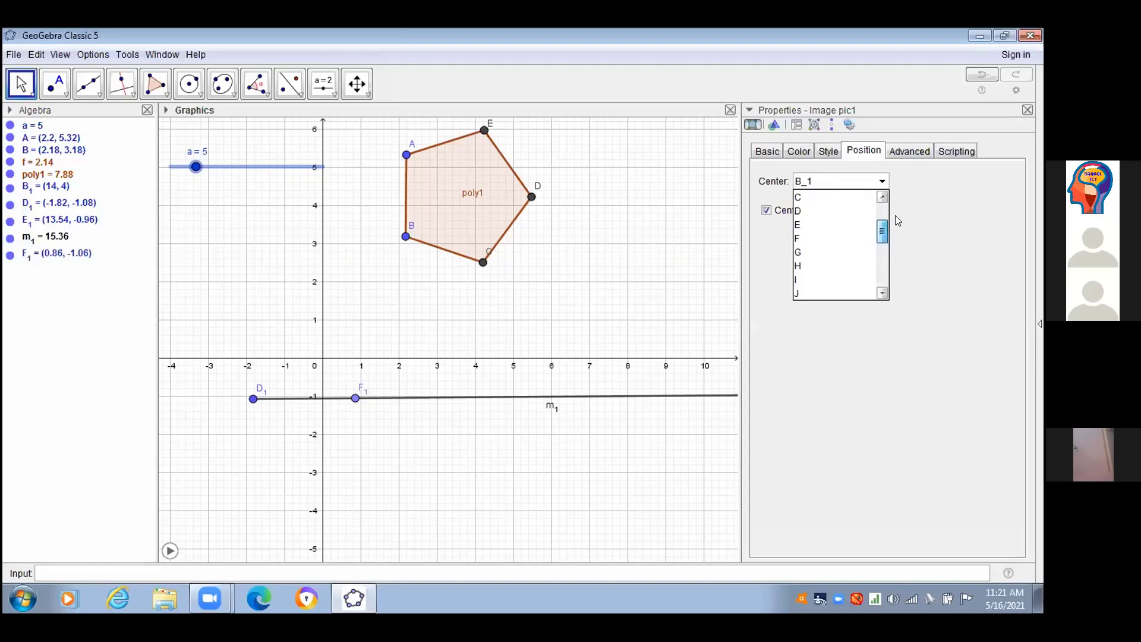
left_click_drag(897, 217, 905, 202)
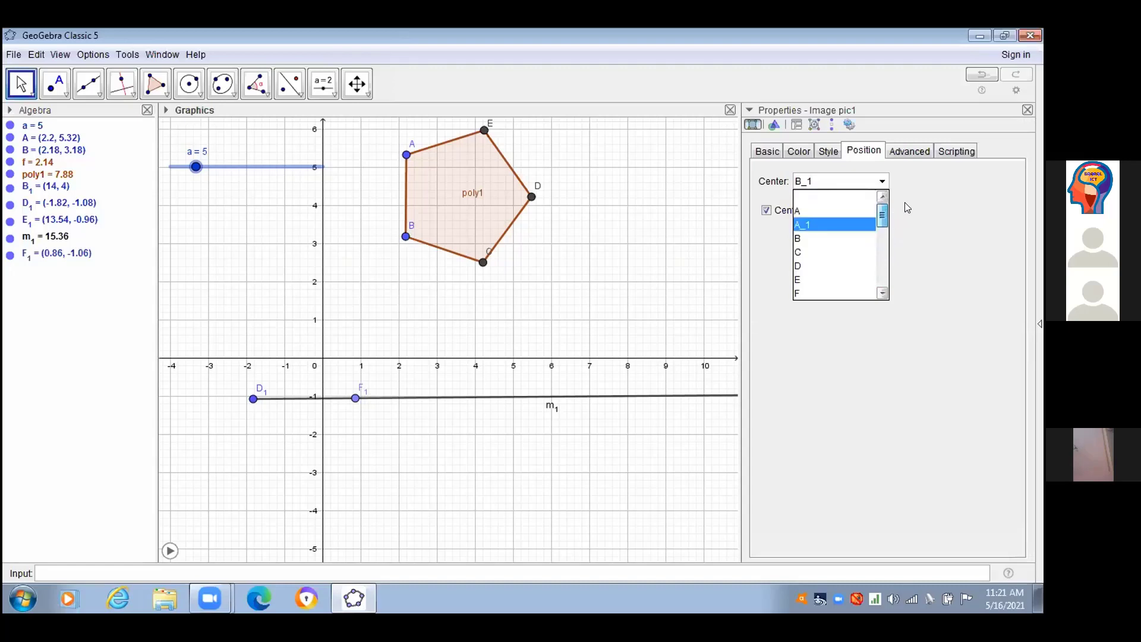
left_click(872, 274)
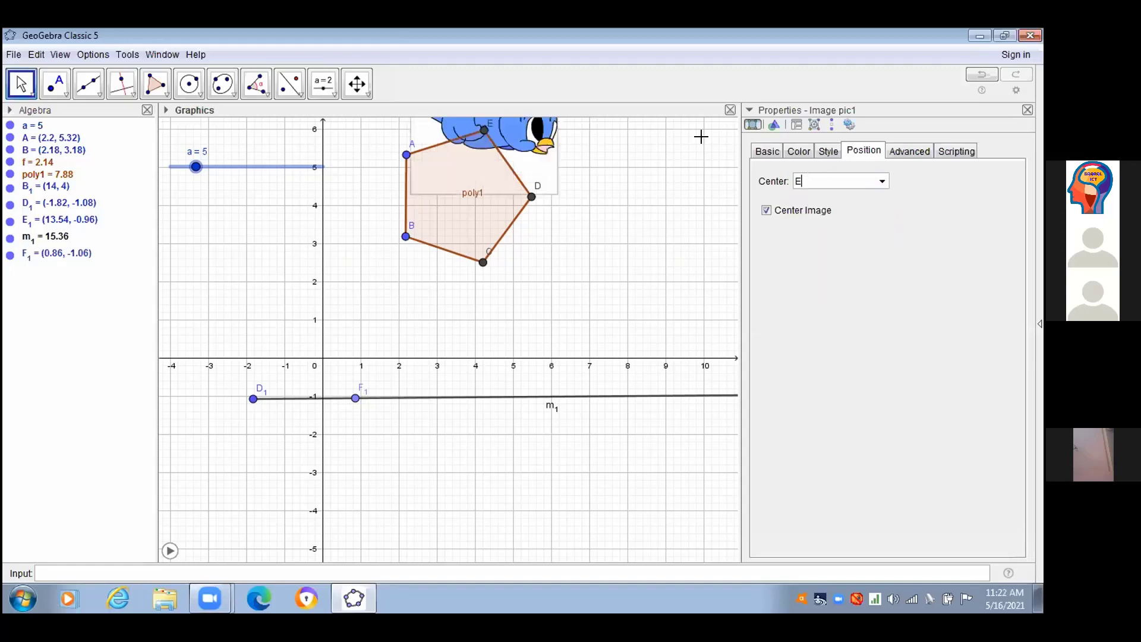
left_click(377, 385)
type("F_1")
key("Return")
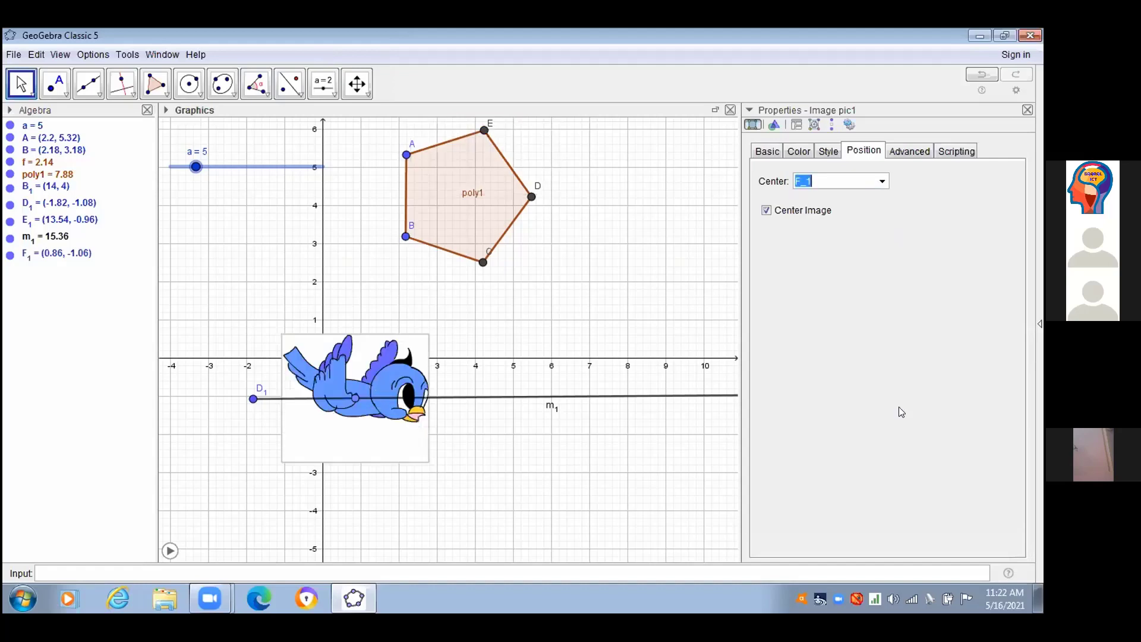
left_click(1024, 110)
- Slide point F_1 with the attached bird back and forth along segment m_1, ending at about (-0.84, -1.07)
left_click_drag(327, 387, 610, 385)
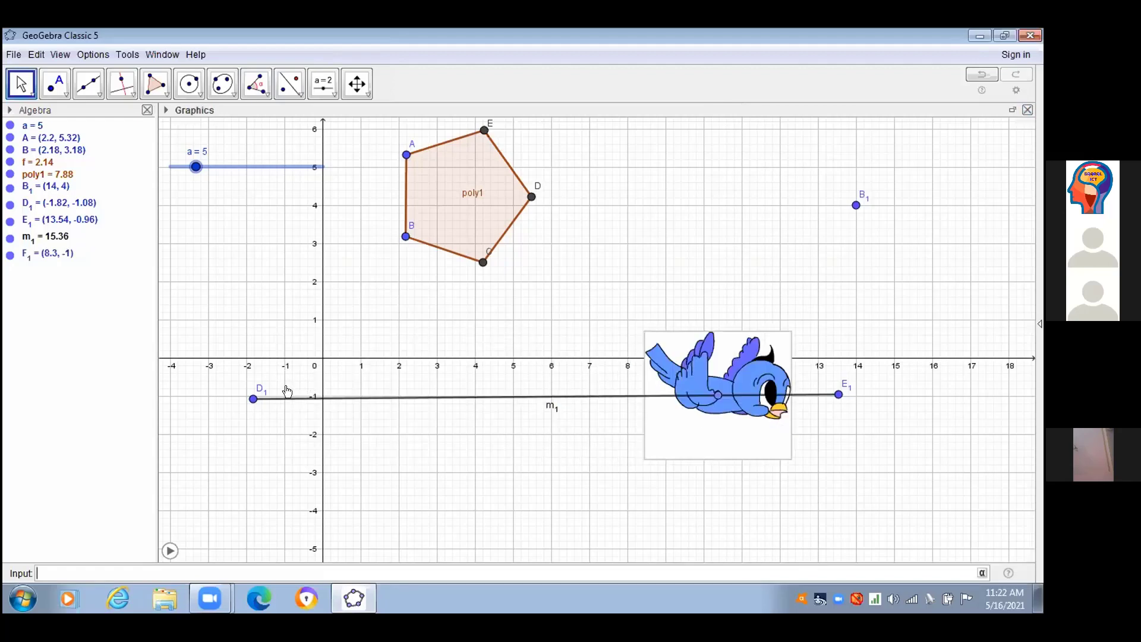
left_click(169, 550)
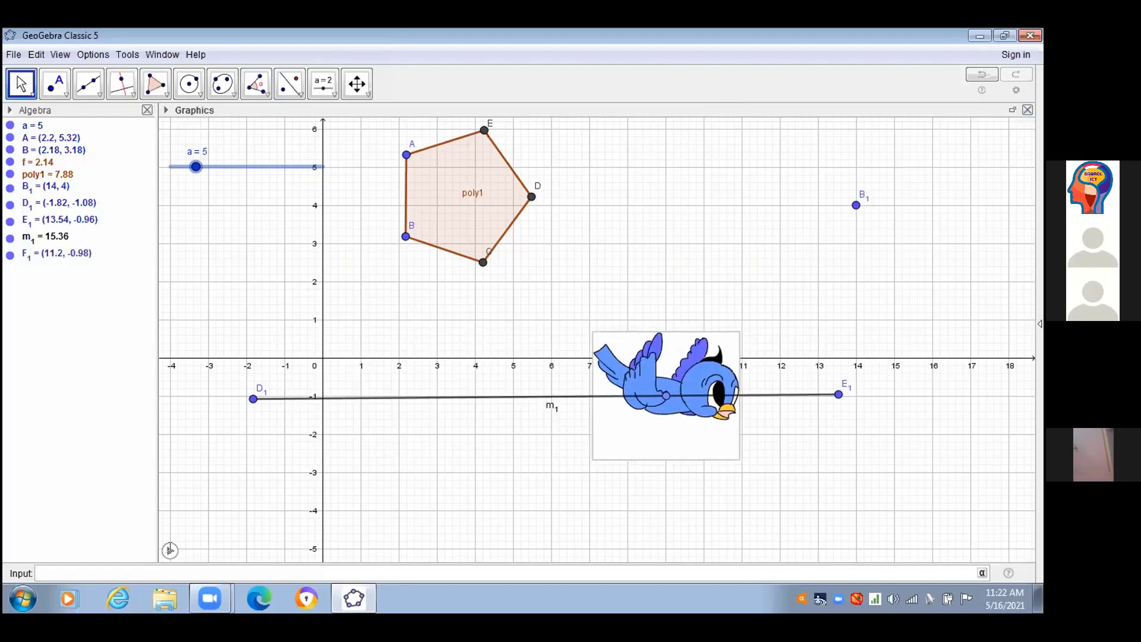
left_click(169, 550)
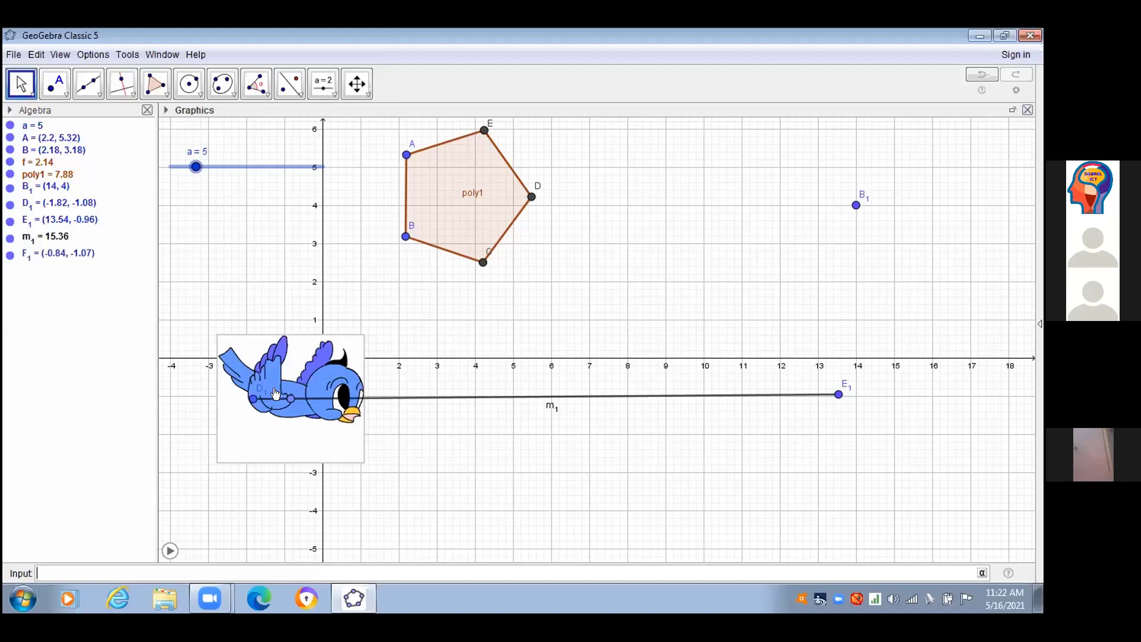
- Turn on animation for point F_1, play and pause it, and slide the point to about (8.11, -1)
right_click(289, 398)
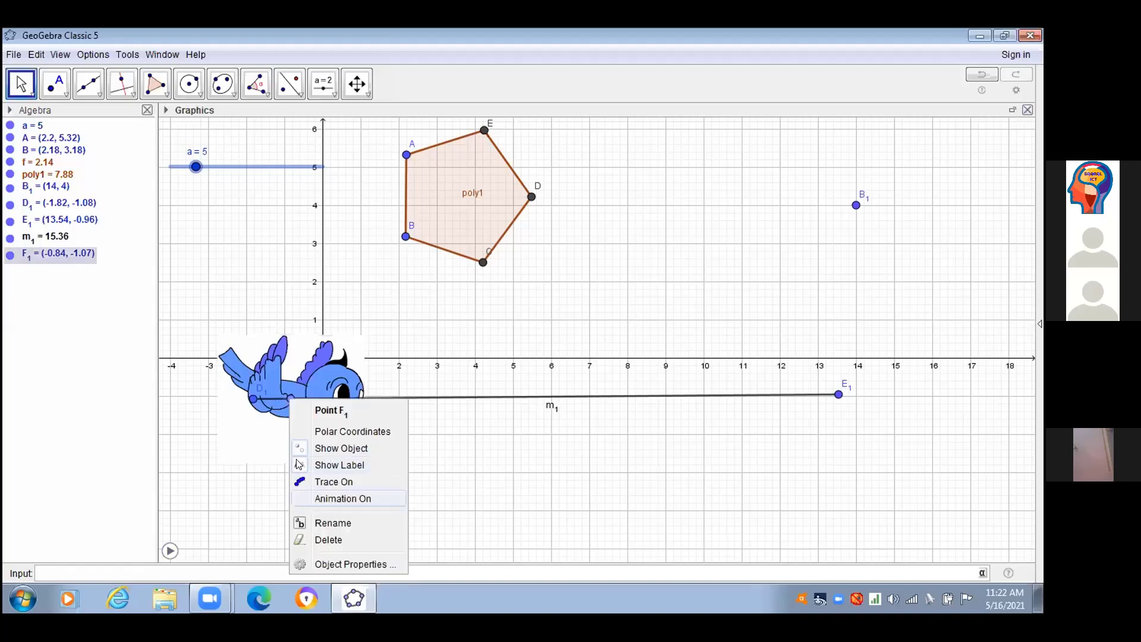
left_click(343, 498)
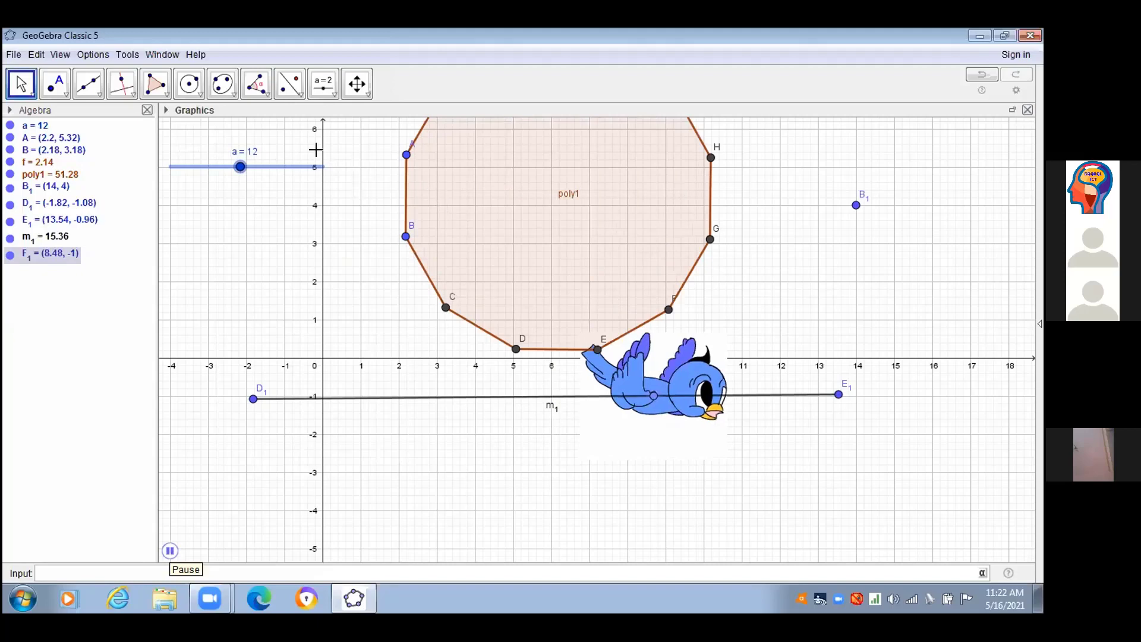
left_click(170, 550)
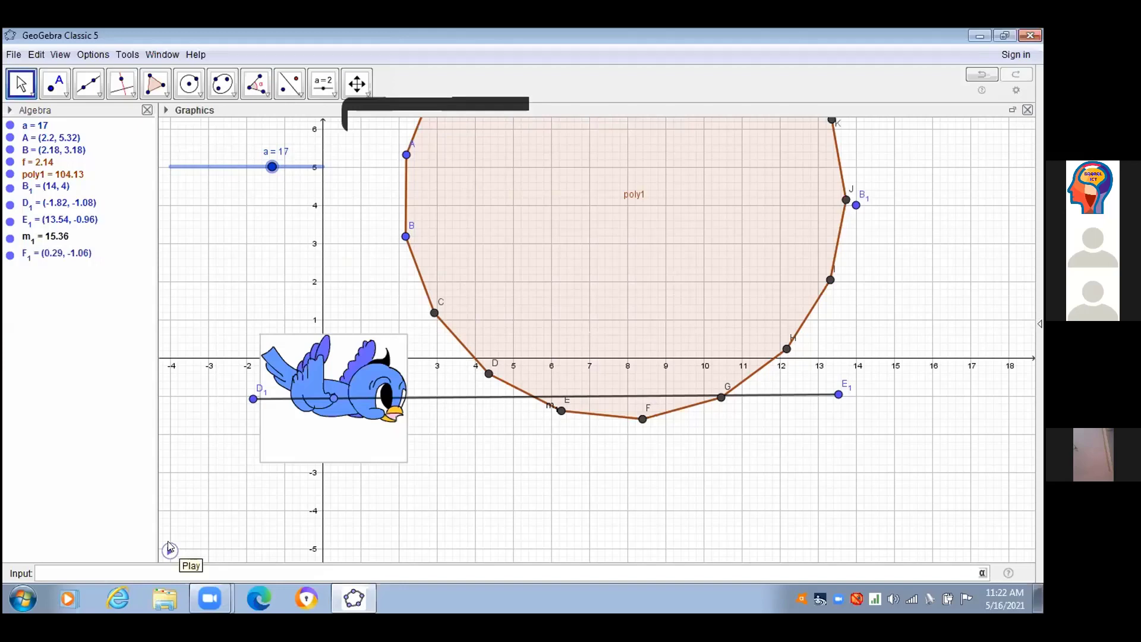
left_click(168, 550)
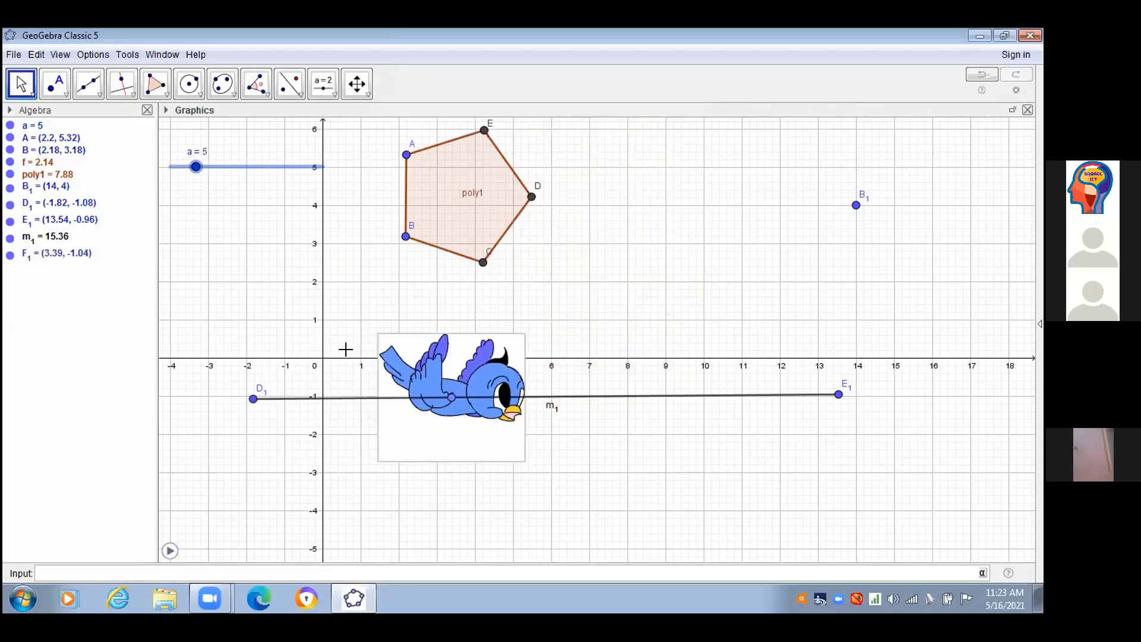
left_click_drag(452, 397, 632, 395)
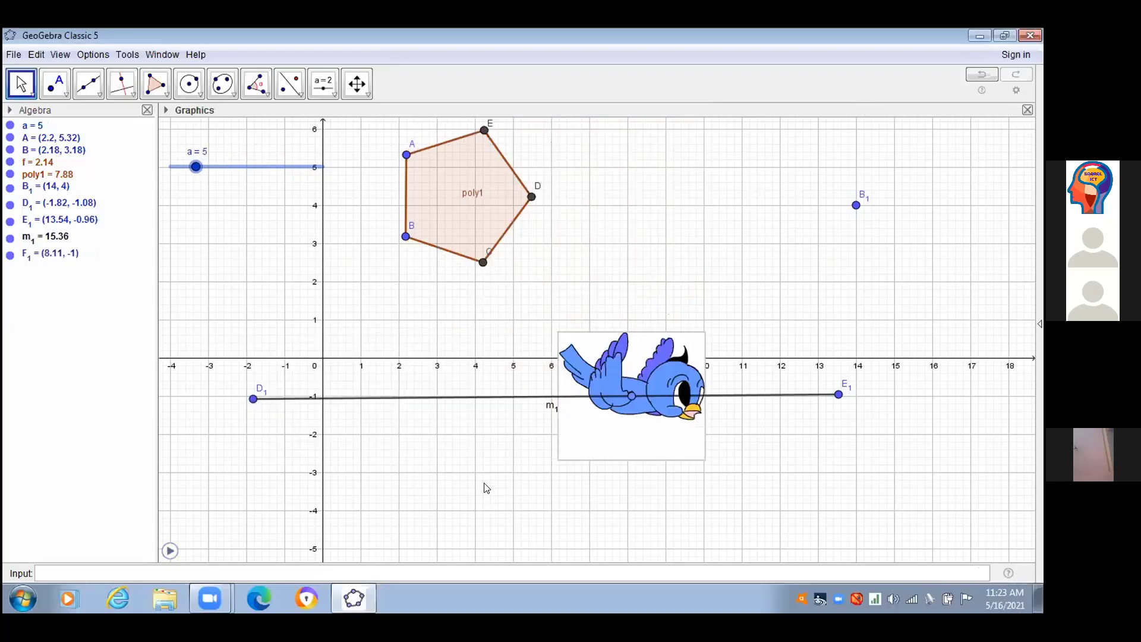
- Move the pentagon so that vertex A is at about (2.44, 6.76), and reposition slider a beside it near vertex A's height
left_click_drag(237, 161, 250, 176)
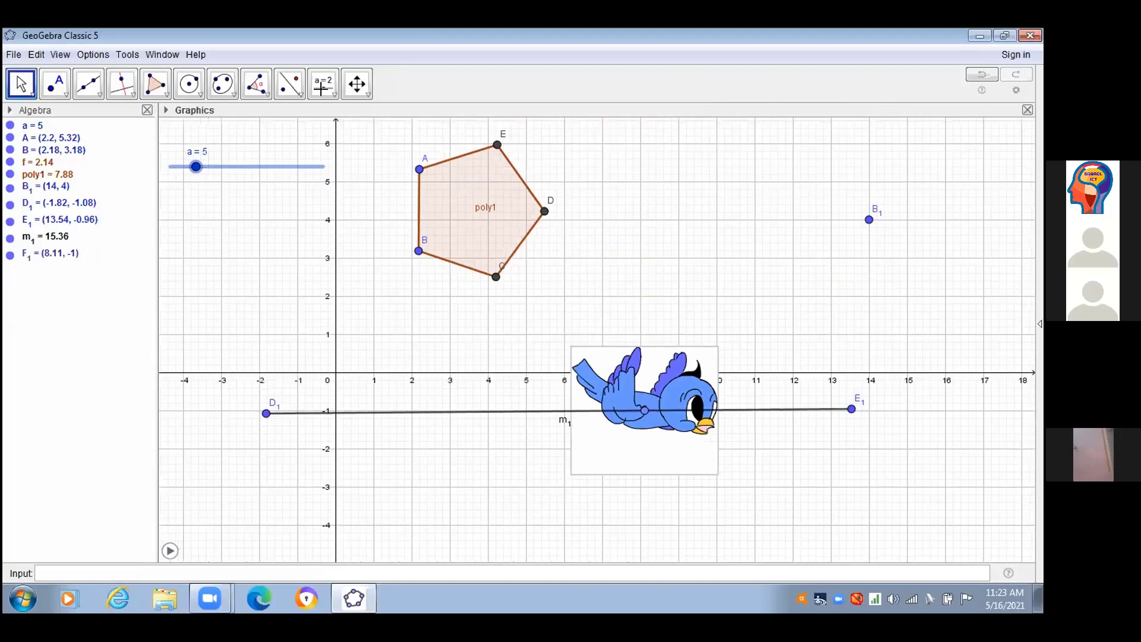
left_click_drag(321, 90, 329, 104)
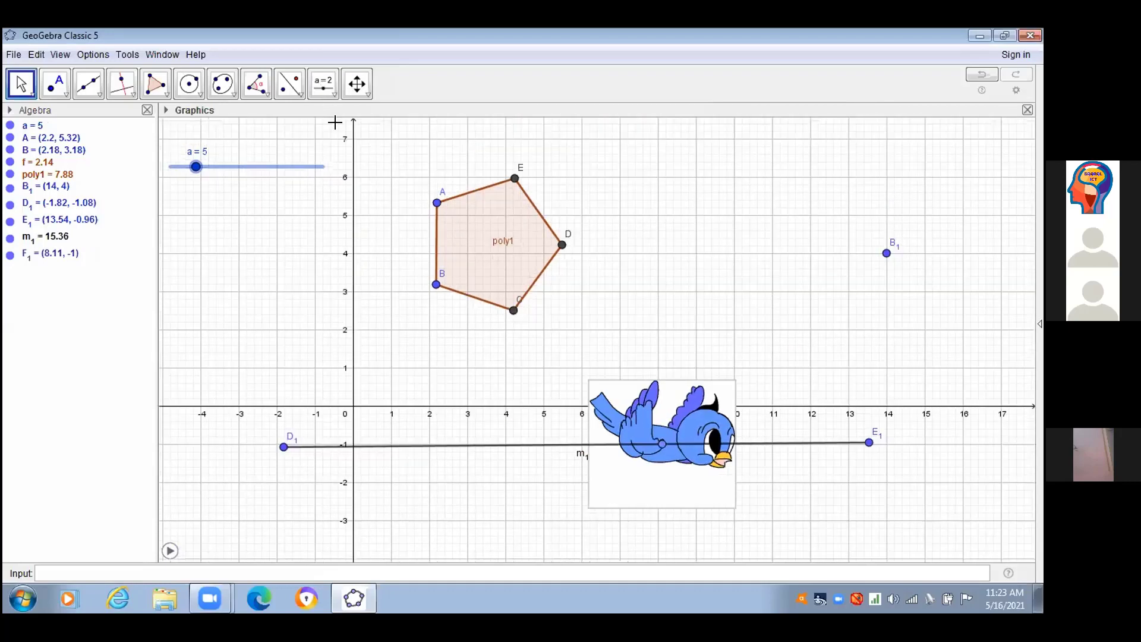
left_click(323, 83)
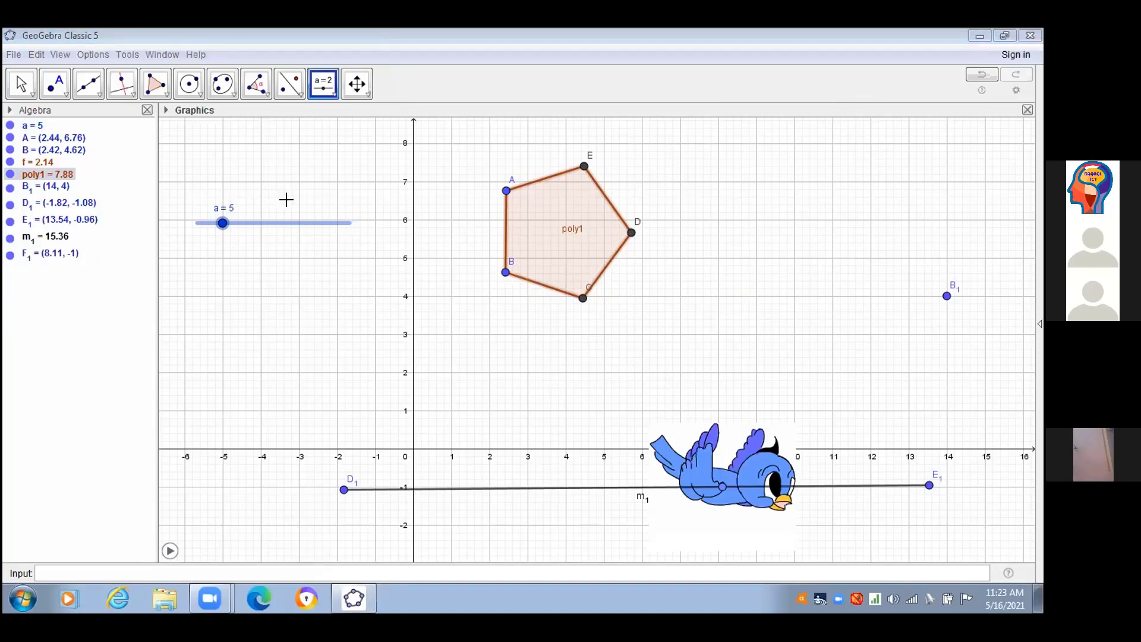
key("Escape")
left_click_drag(285, 223, 299, 202)
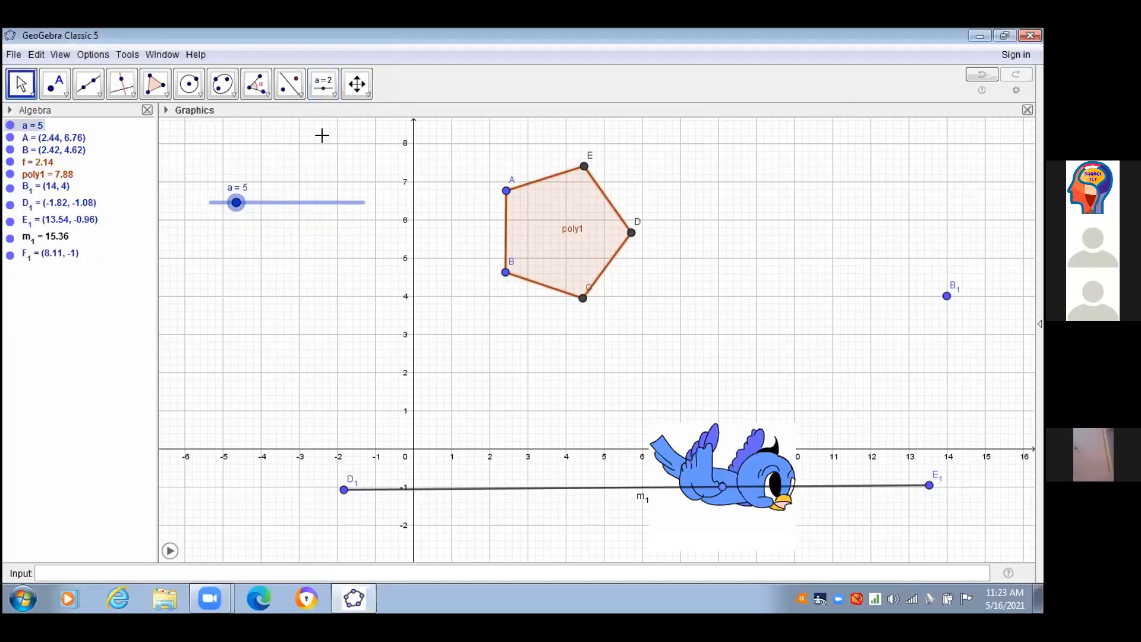
- Start a new input box in the graphics view with the caption "polygon"
left_click(323, 87)
left_click(324, 88)
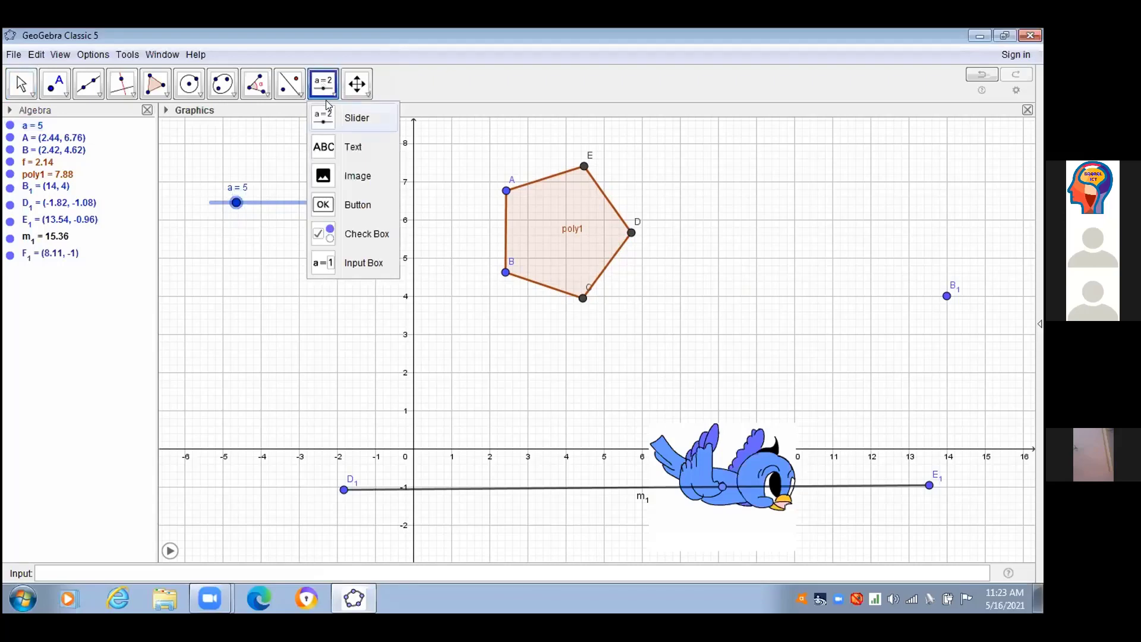
left_click(339, 264)
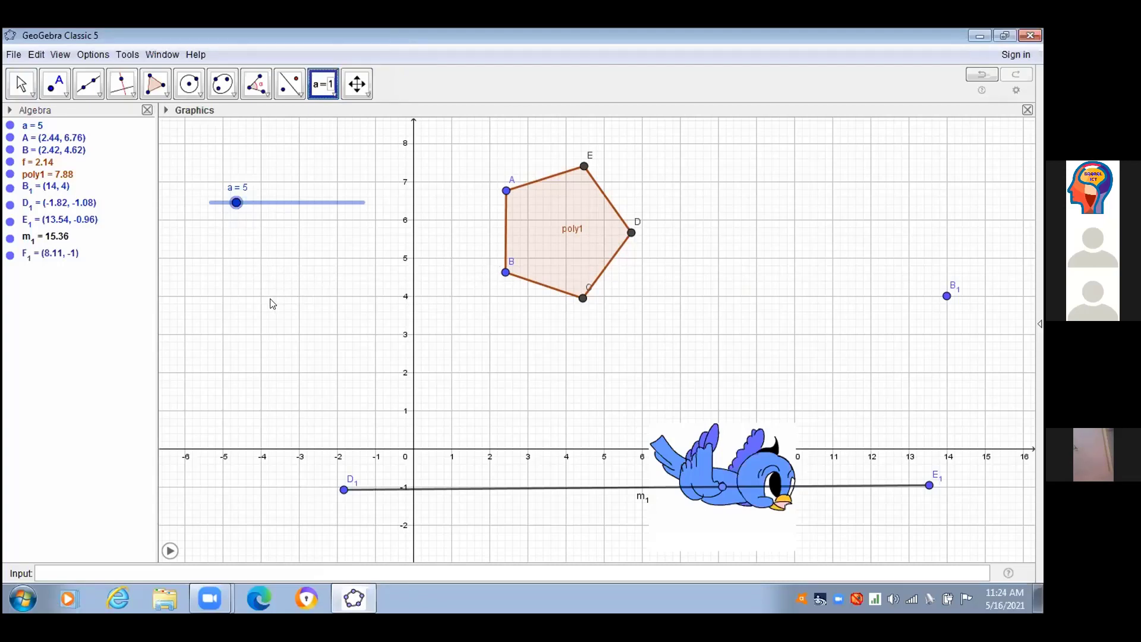
left_click(420, 307)
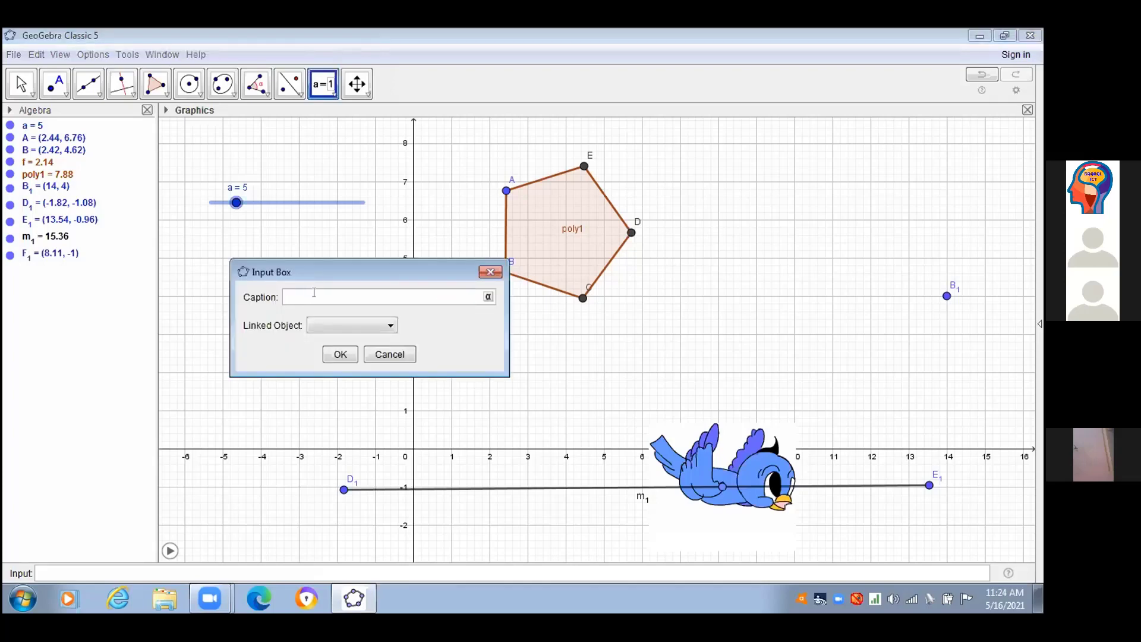
type("polygon")
left_click_drag(365, 276, 325, 277)
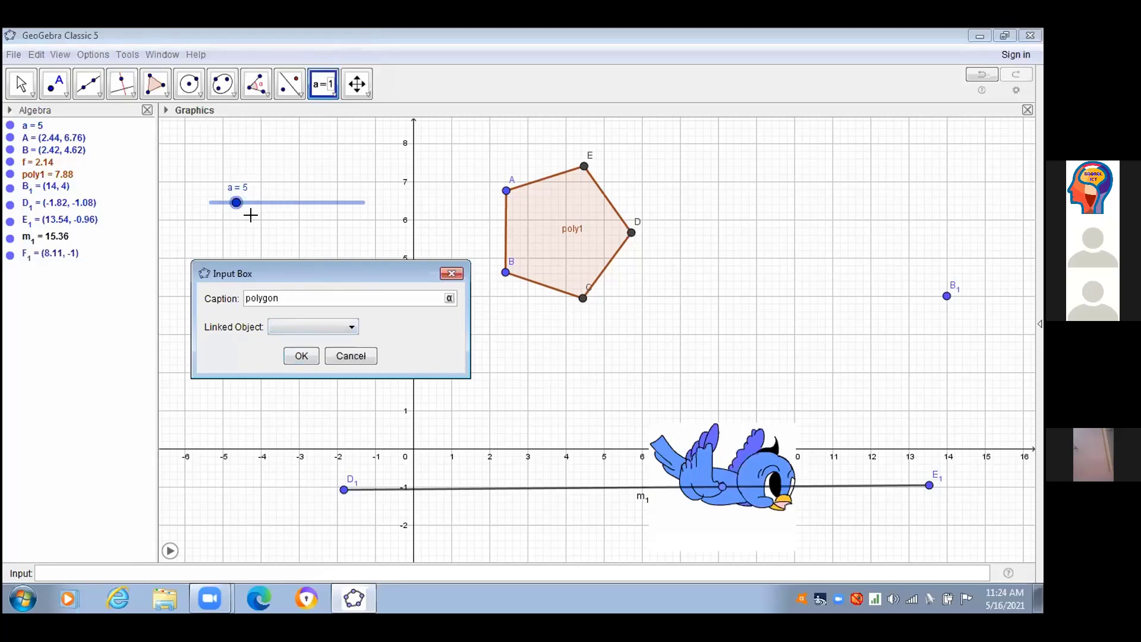
- Link the polygon input box to slider a, create it, and place it below the slider
left_click(351, 329)
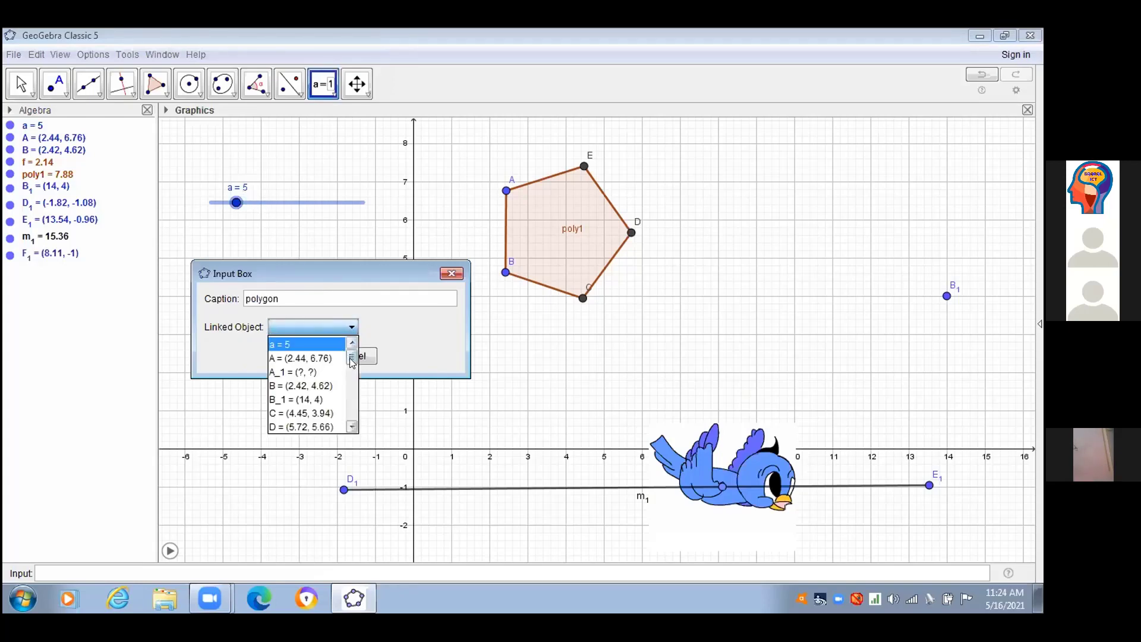
mouse_move(352, 357)
left_mouse_down()
mouse_move(356, 396)
mouse_move(357, 357)
mouse_move(371, 354)
left_mouse_up()
left_click(258, 157)
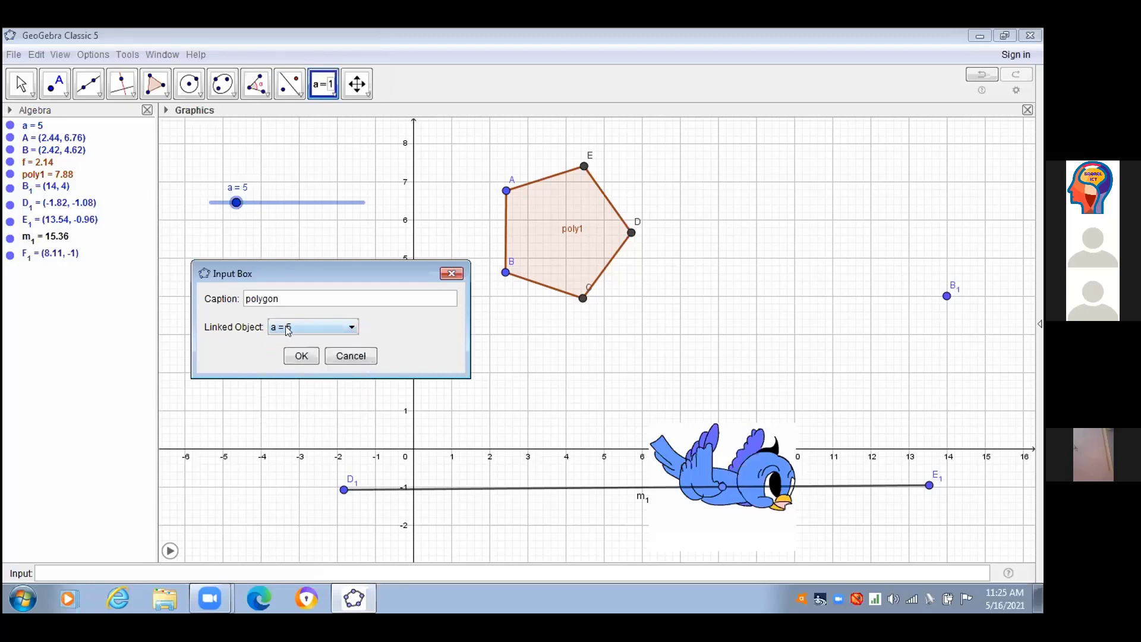
left_click(294, 356)
left_click_drag(290, 291, 215, 293)
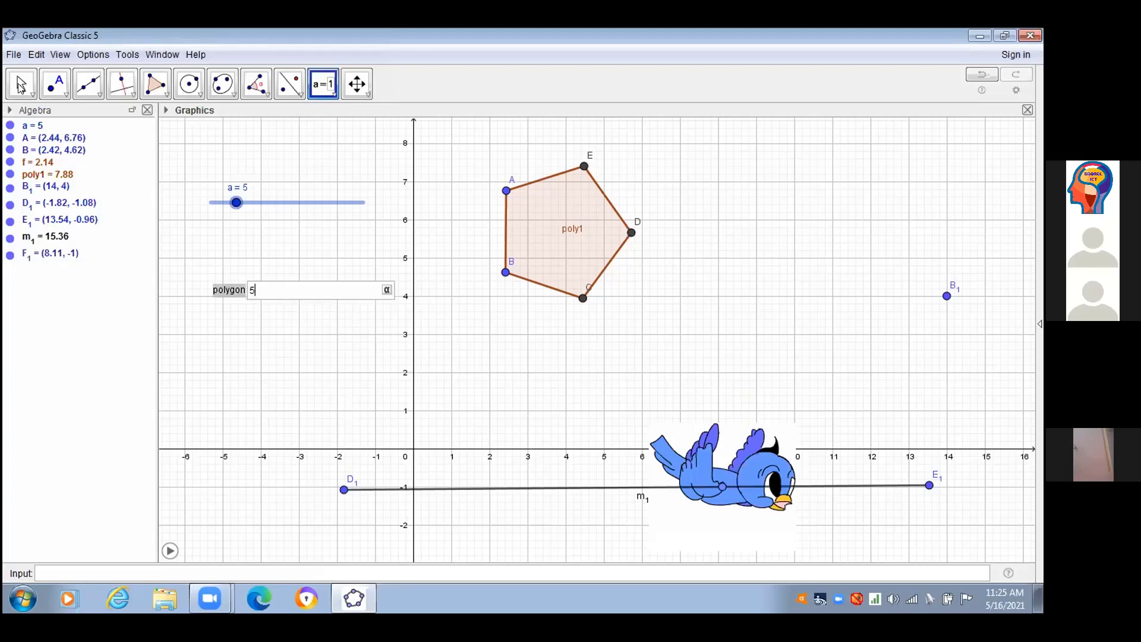
- Set the polygon input box to 10 and move the polygon lower and rightward, with vertex A at about (3.5, 5)
key("Escape")
left_click(284, 290)
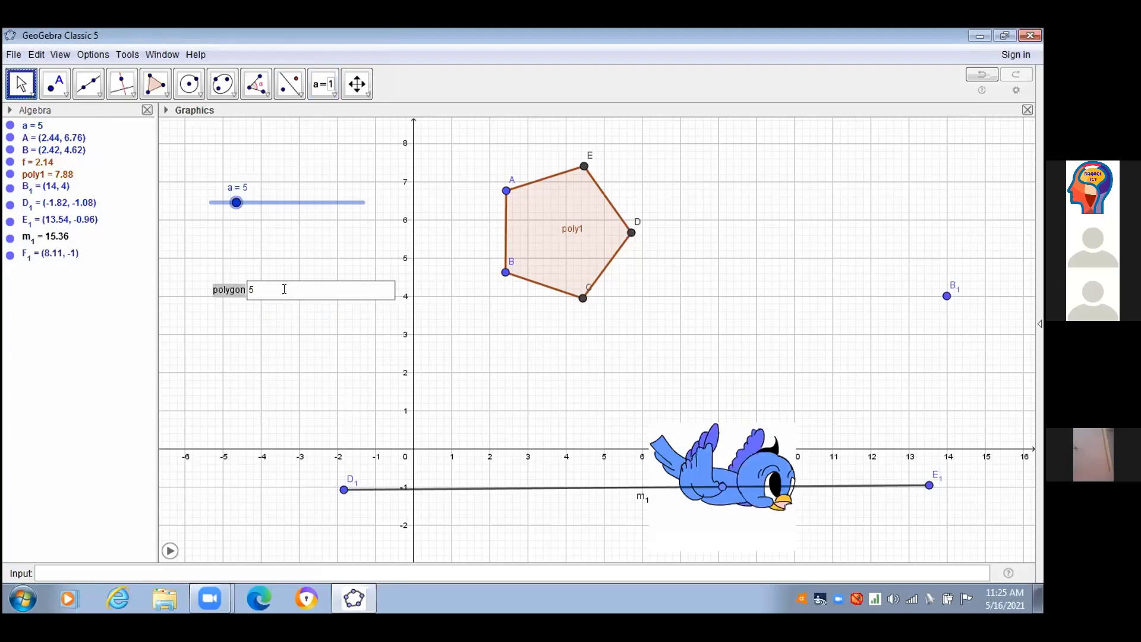
key("BackSpace")
type("10")
key("Return")
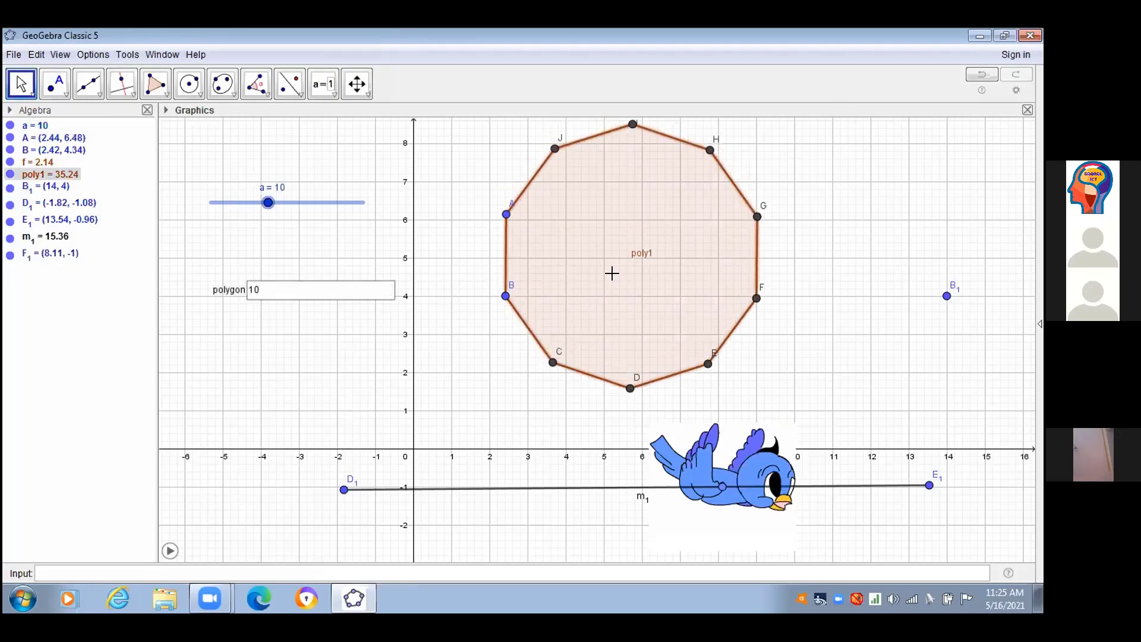
left_click_drag(594, 281, 612, 267)
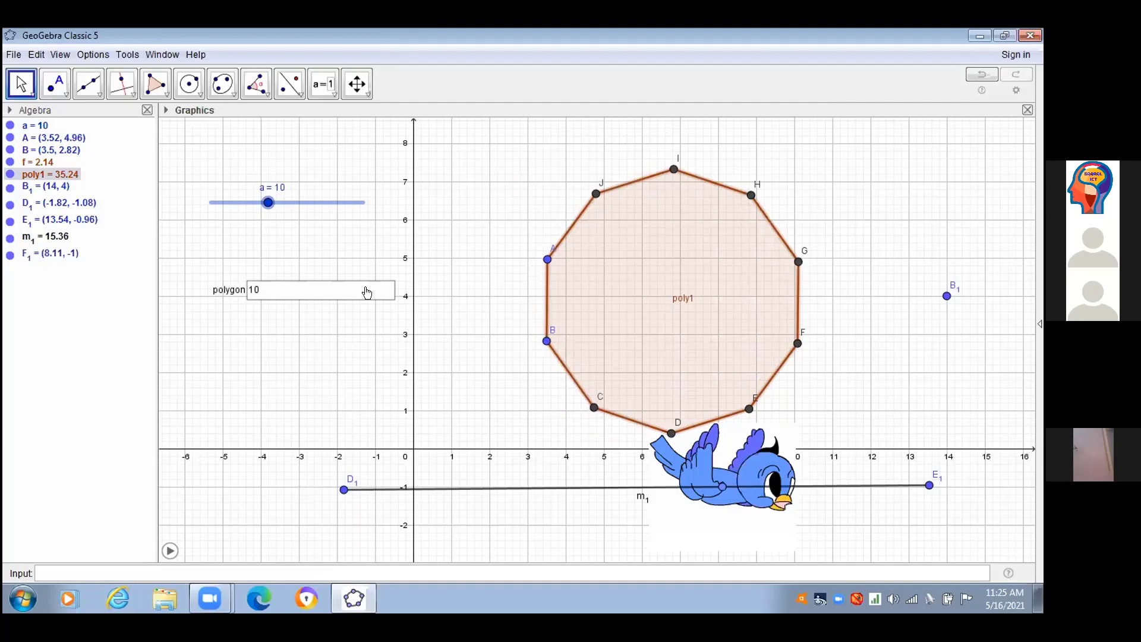
- Set the polygon input box to 5
left_click(283, 289)
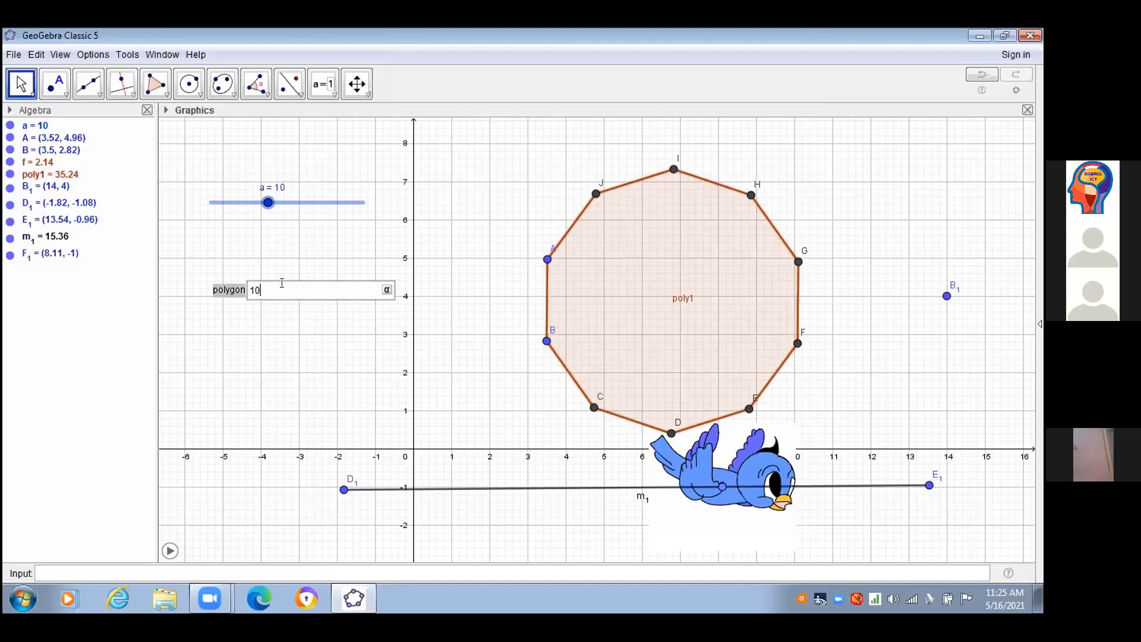
key("BackSpace")
key("BackSpace")
type("5")
key("Return")
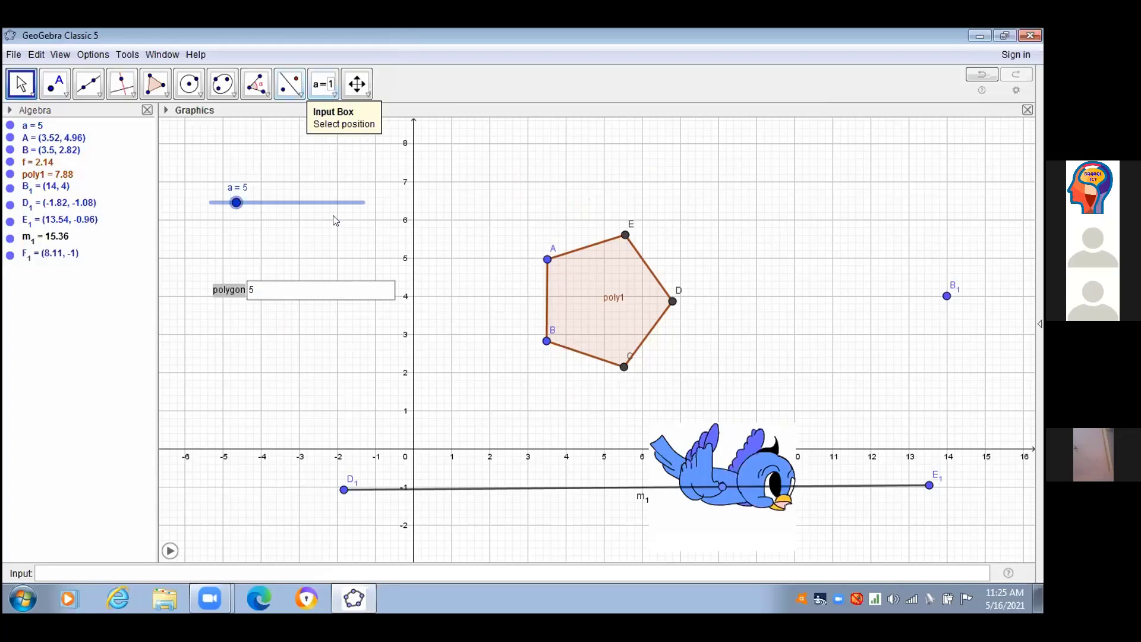
left_click(324, 84)
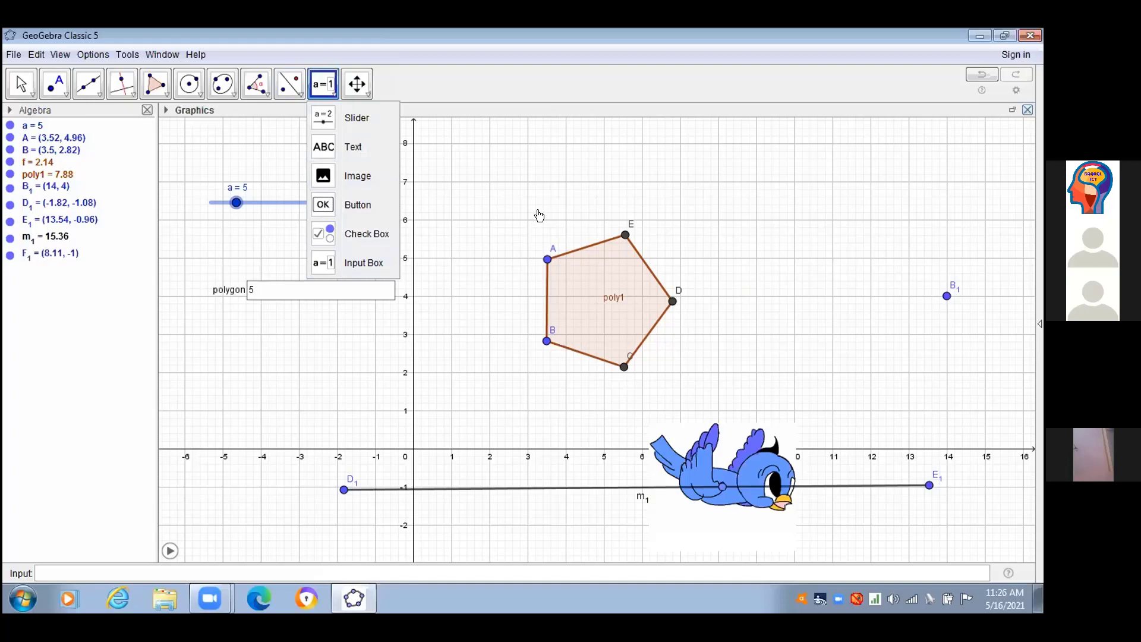
left_click(13, 54)
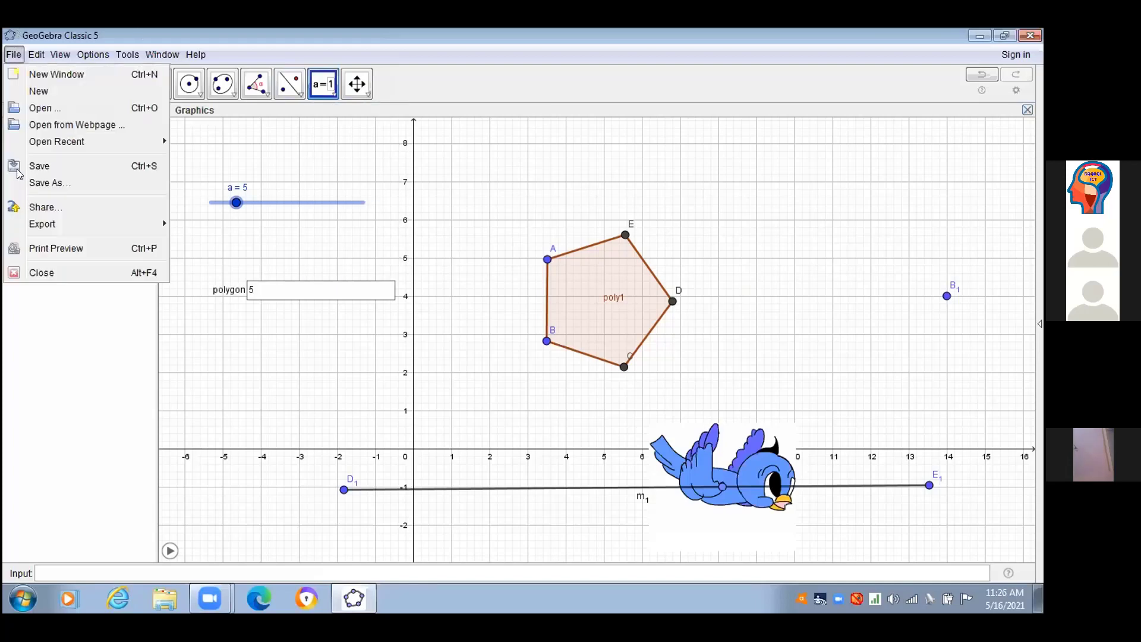
left_click(48, 182)
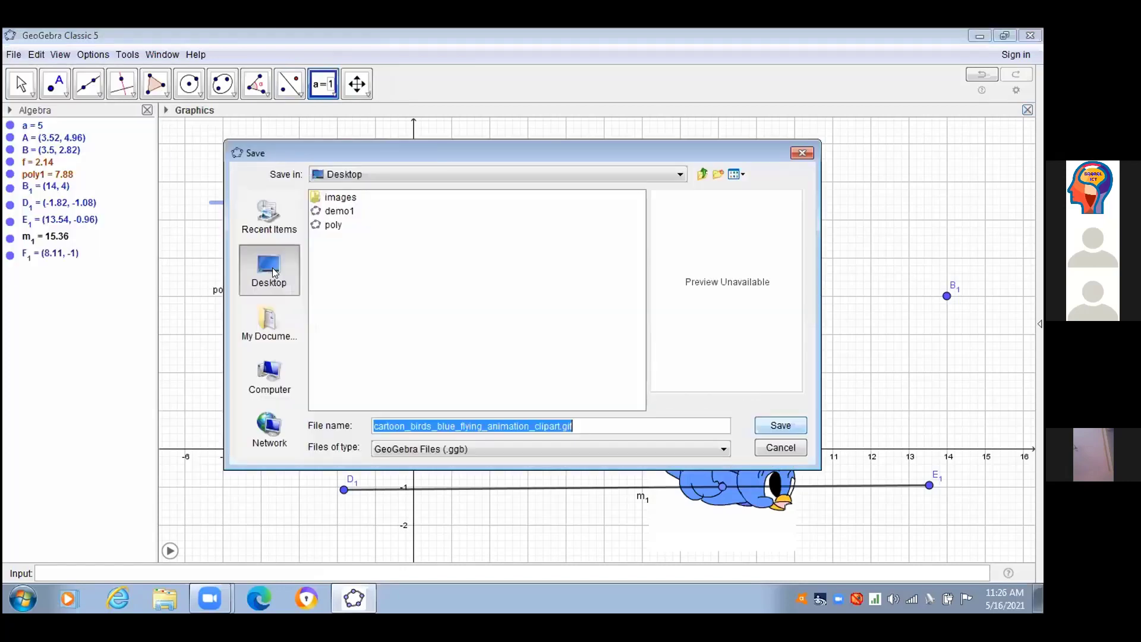
left_click(591, 425)
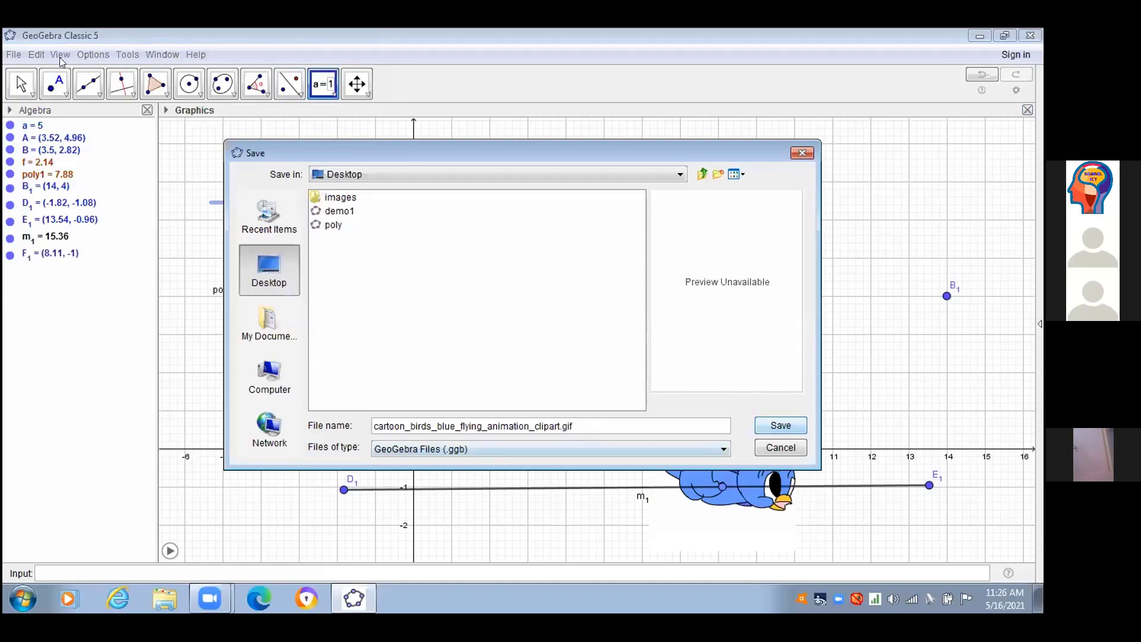
left_click(6, 55)
left_click(41, 154)
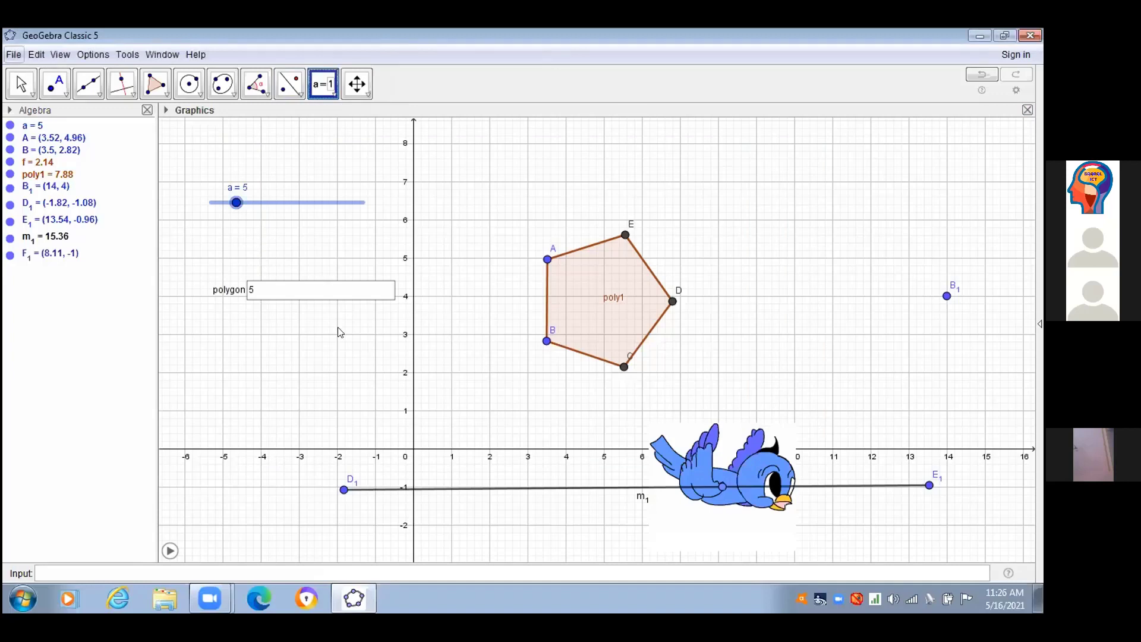
- Save the construction to the Desktop as a GeoGebra file named demo2
key("ctrl+s")
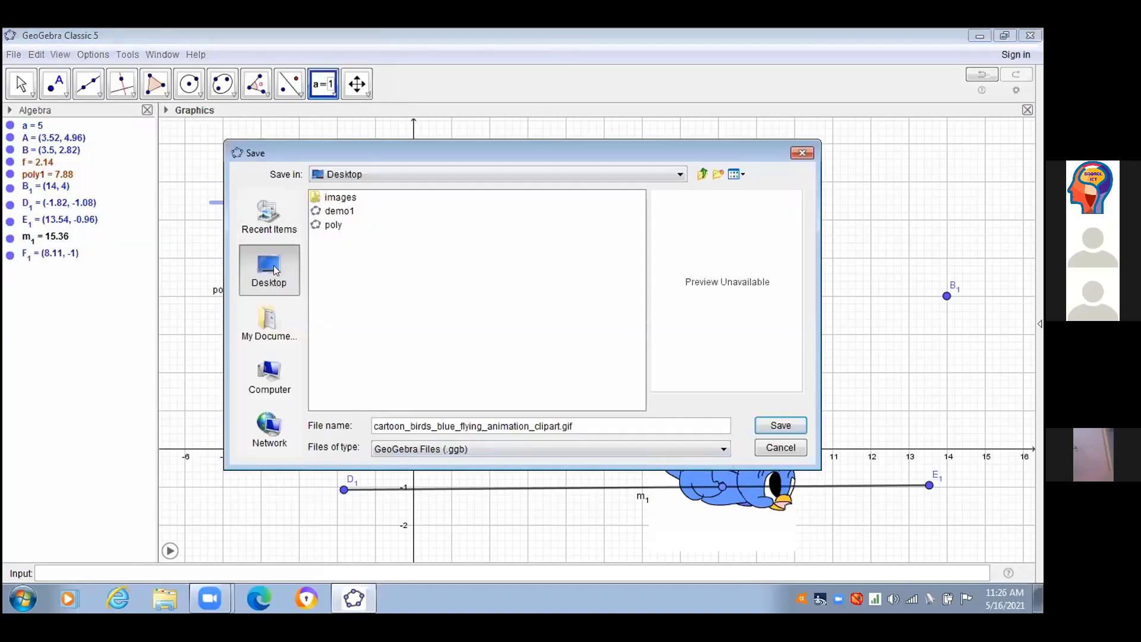
left_click(618, 426)
key("ctrl+a")
key("BackSpace")
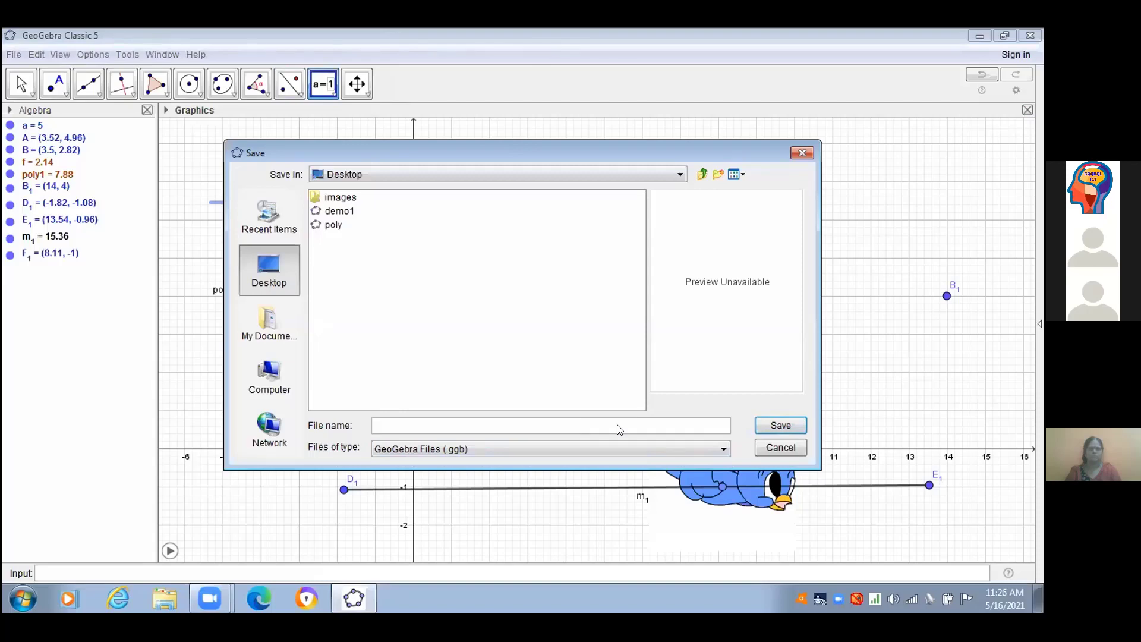
type("demo2")
left_click(782, 428)
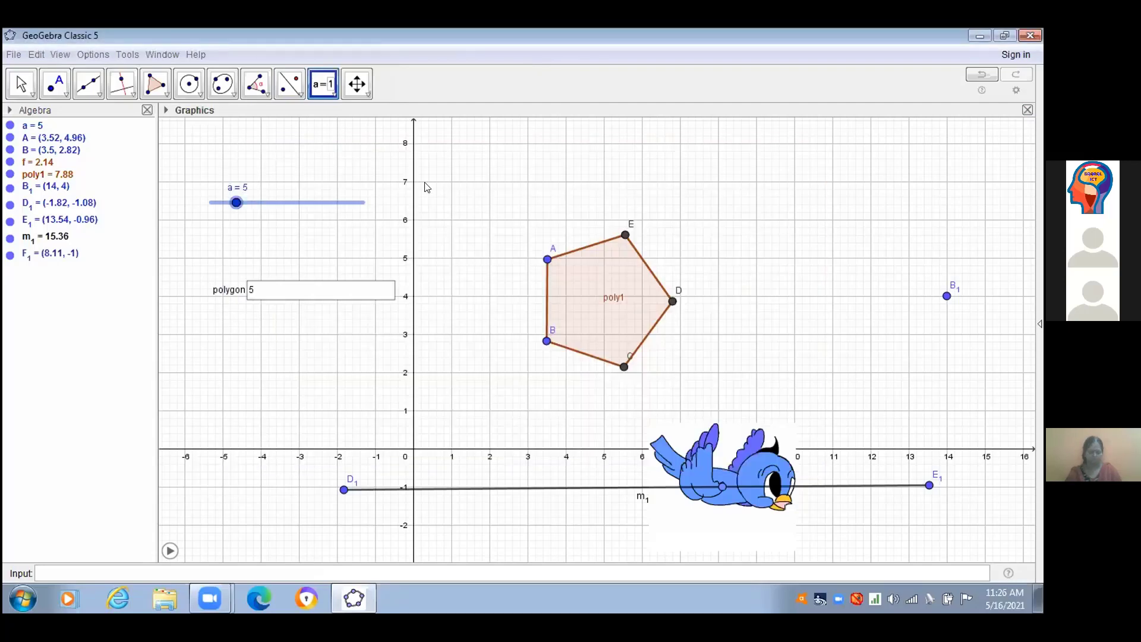
- Close the construction, relaunch GeoGebra from its desktop shortcut and maximize the blank window
key("alt+F4")
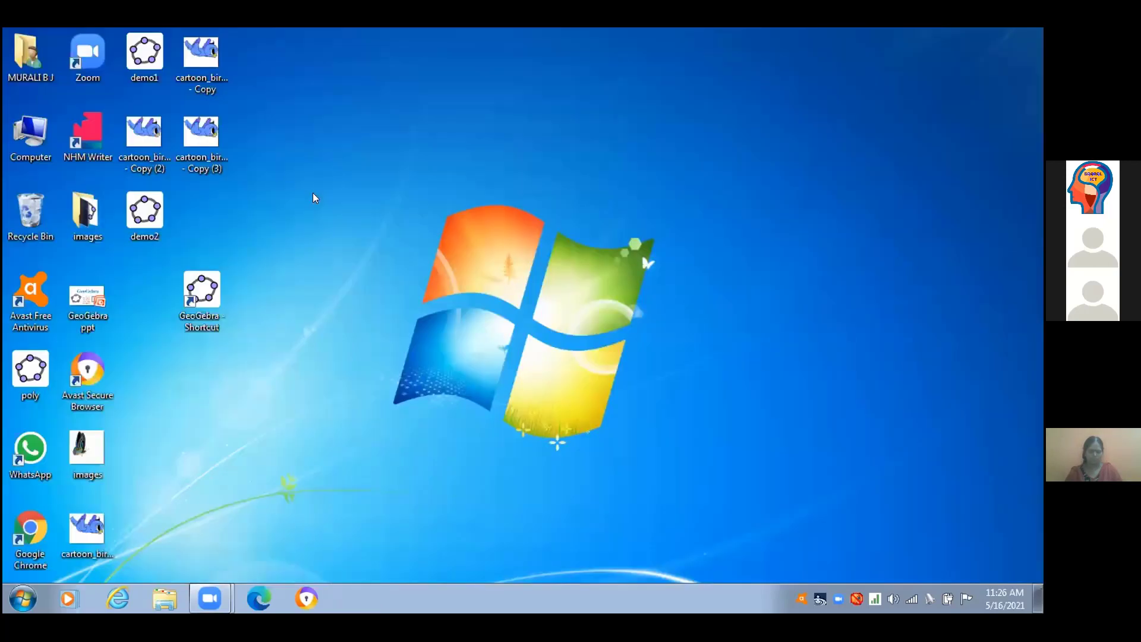
double_click(204, 284)
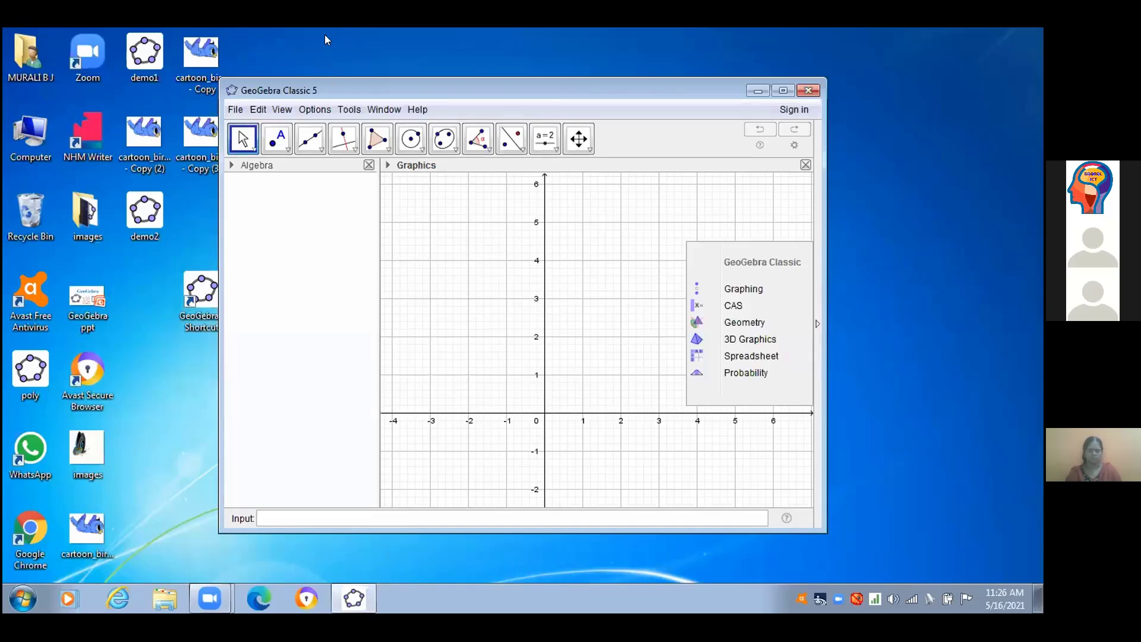
left_click_drag(555, 94, 509, 159)
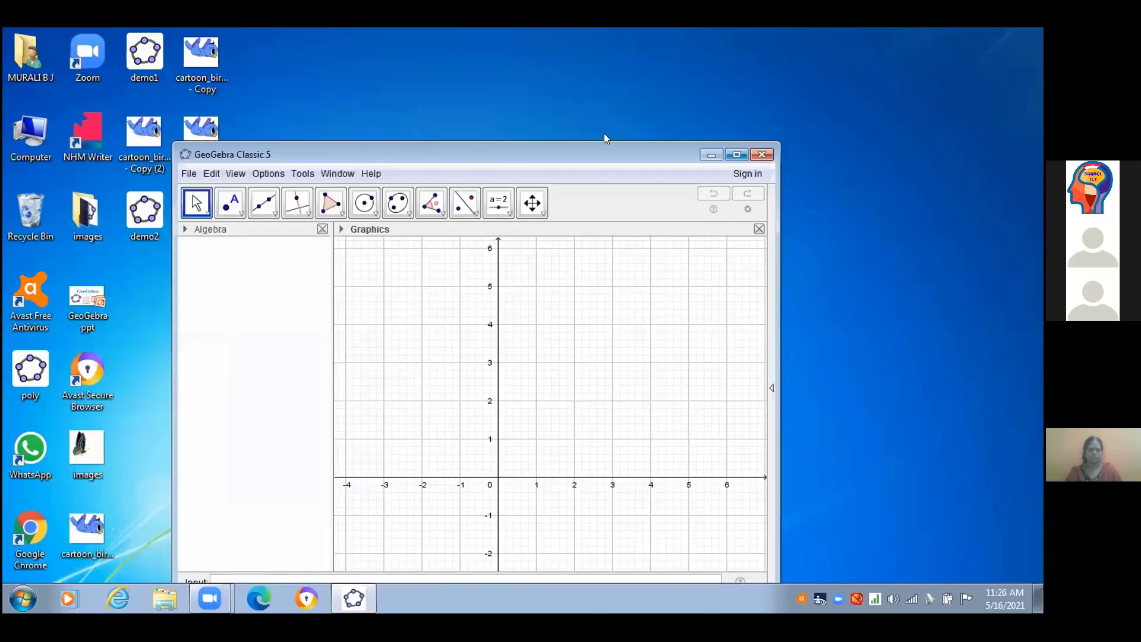
double_click(605, 154)
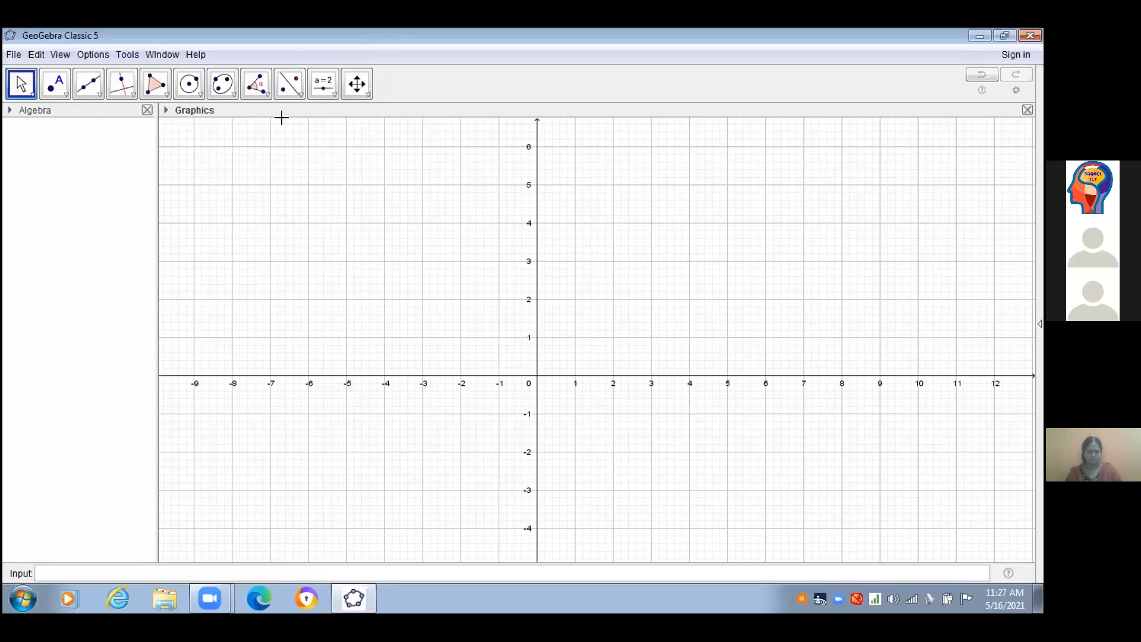
- Draw an ellipse with foci at about (-4, 1) and (3.3, 0.9), passing through a point at about (5.5, 1.1)
left_click(227, 89)
left_click(231, 108)
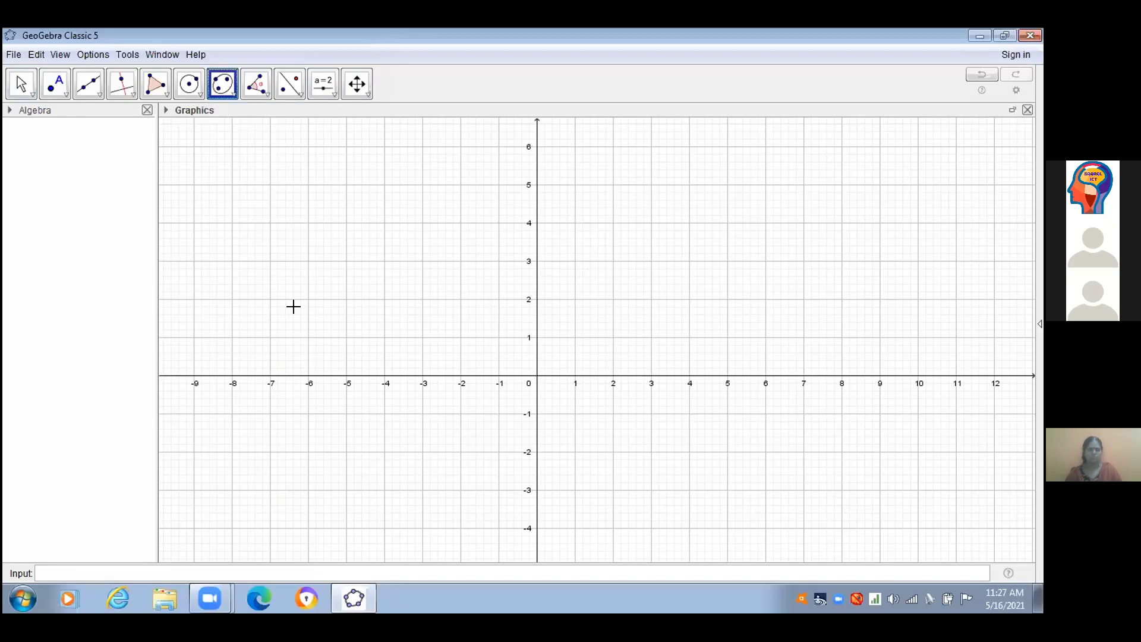
left_click(385, 338)
left_click(662, 340)
left_click(707, 330)
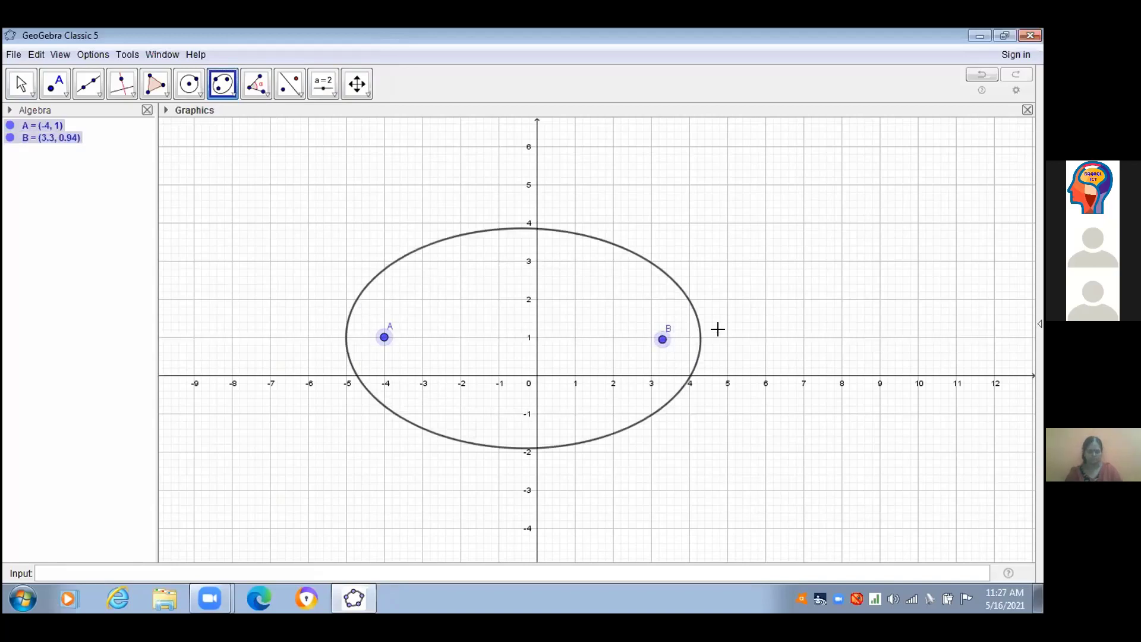
left_click(747, 333)
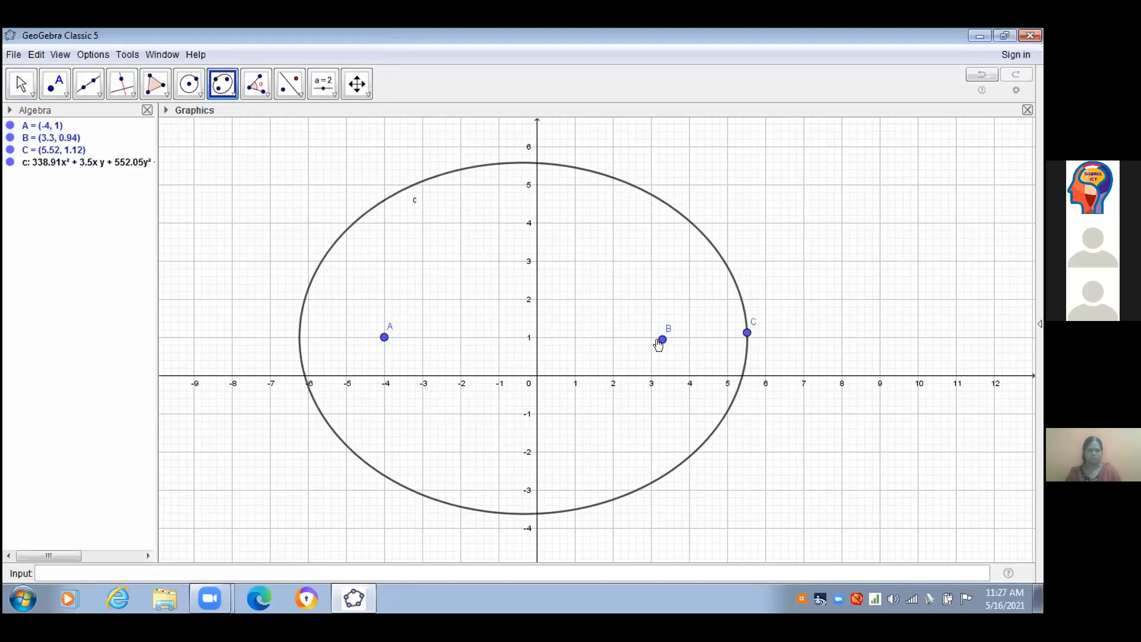
right_click(745, 338)
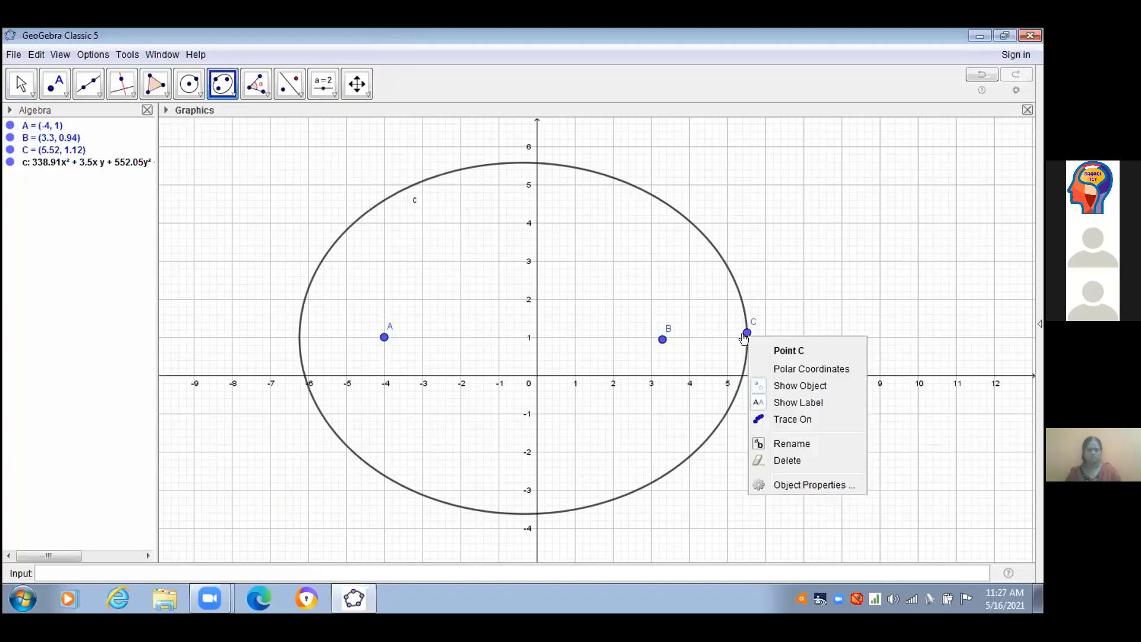
left_click(859, 285)
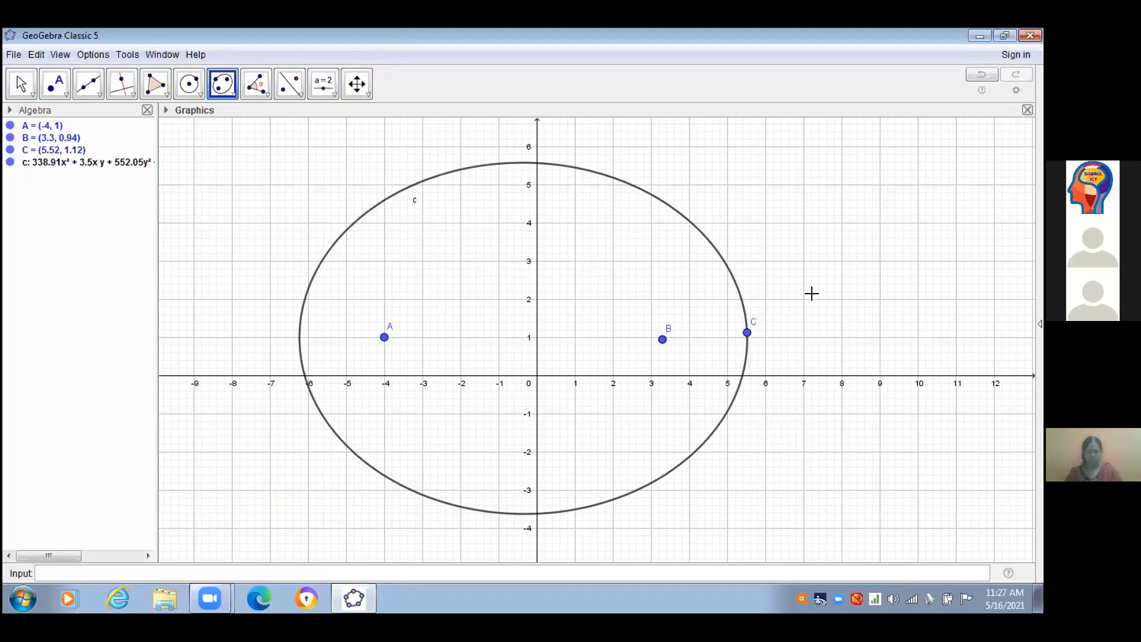
left_click(866, 289)
right_click(866, 289)
key("Delete")
- Hide point C on the ellipse, then show it again
right_click(746, 336)
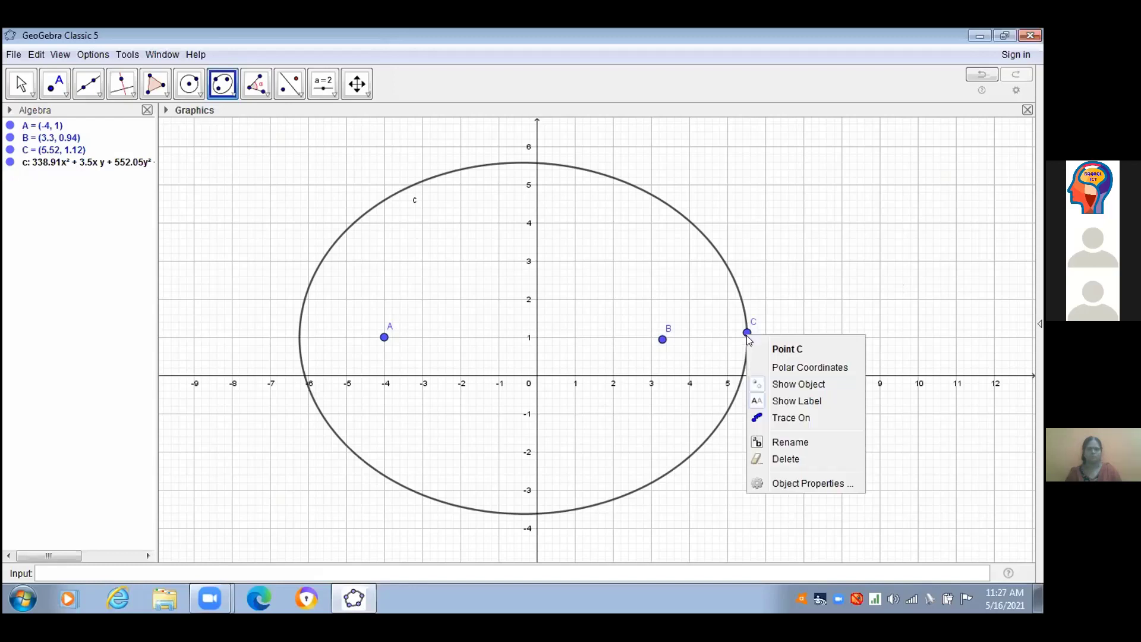
left_click(786, 384)
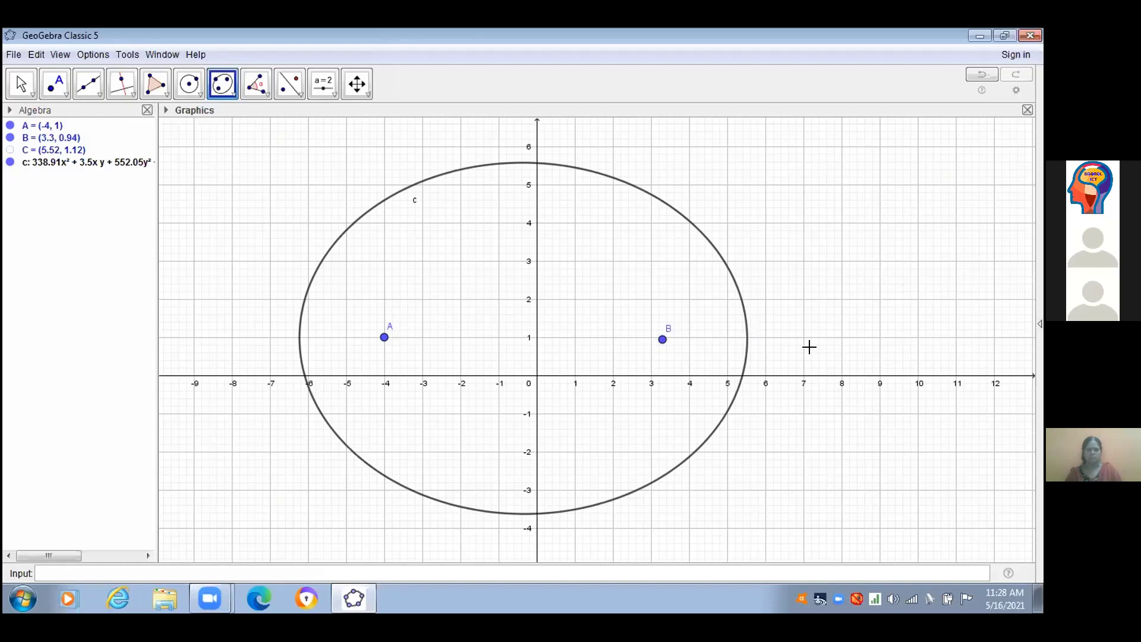
left_click(10, 151)
left_click(9, 151)
- Draw a line through the ellipse's foci A and B
left_click(80, 79)
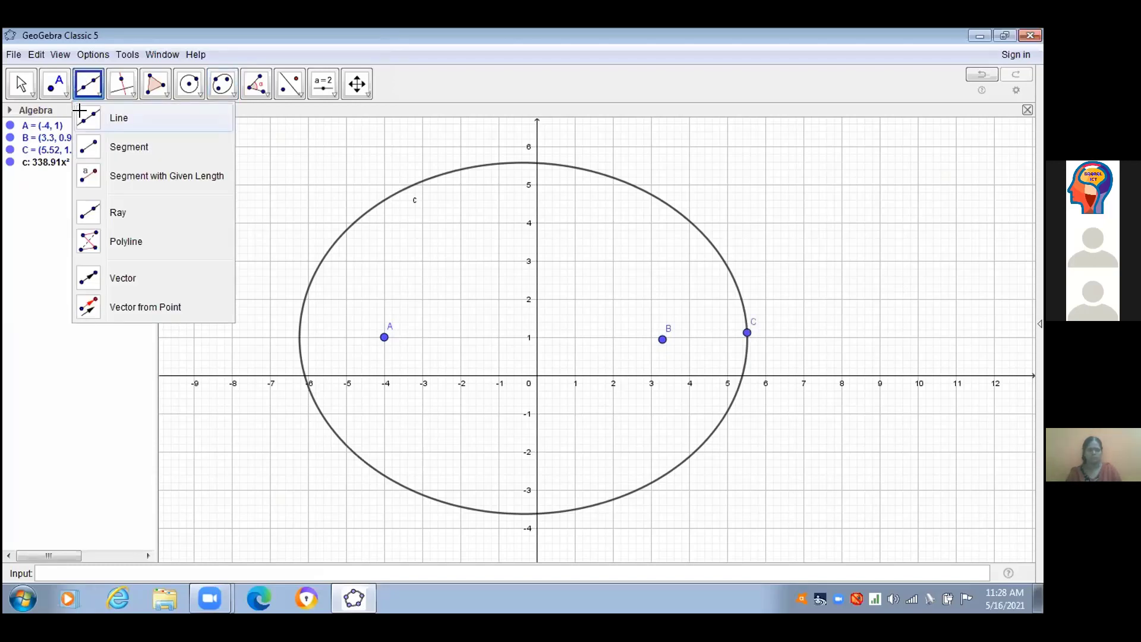
left_click(80, 113)
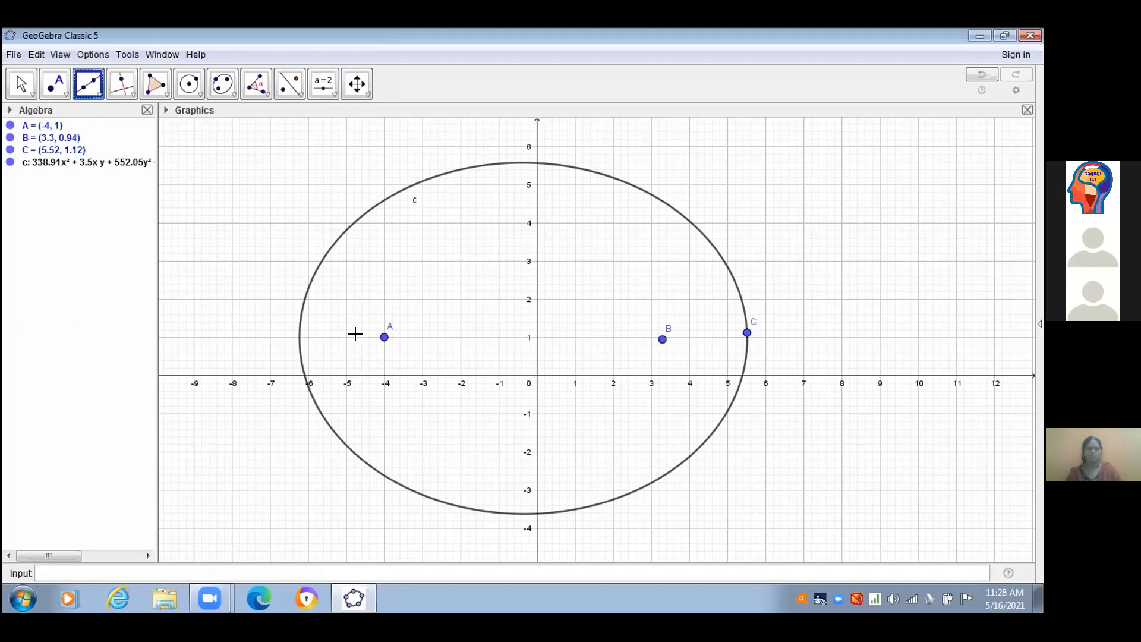
left_click(384, 337)
left_click(661, 337)
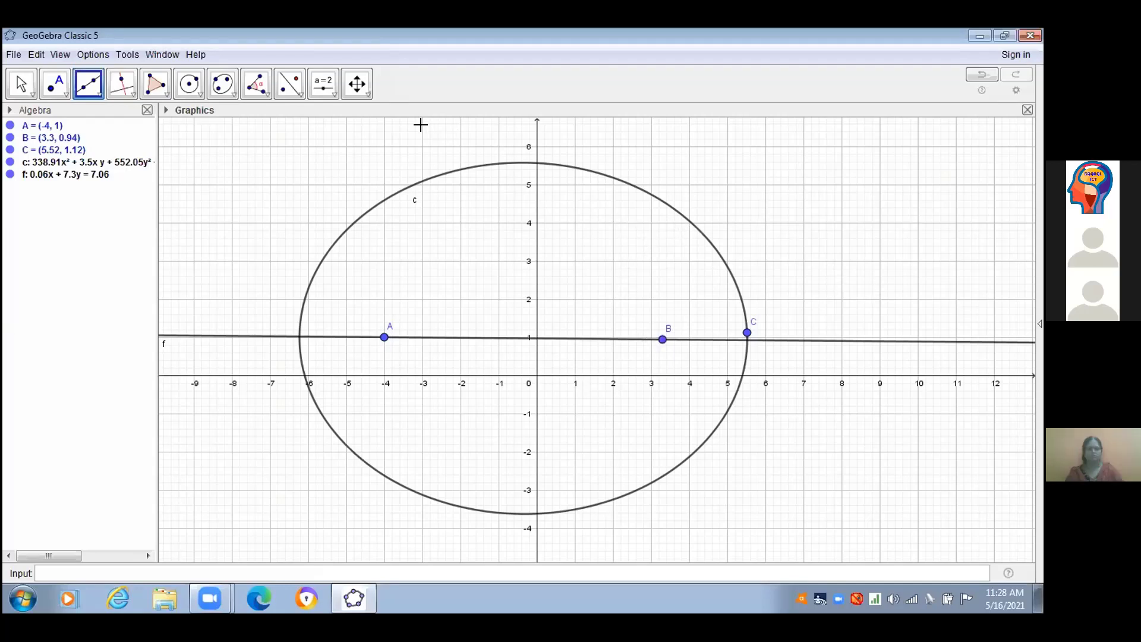
- Insert the image sun.png from the FINAL PNG folder inside the Desktop's images folder
left_click(334, 95)
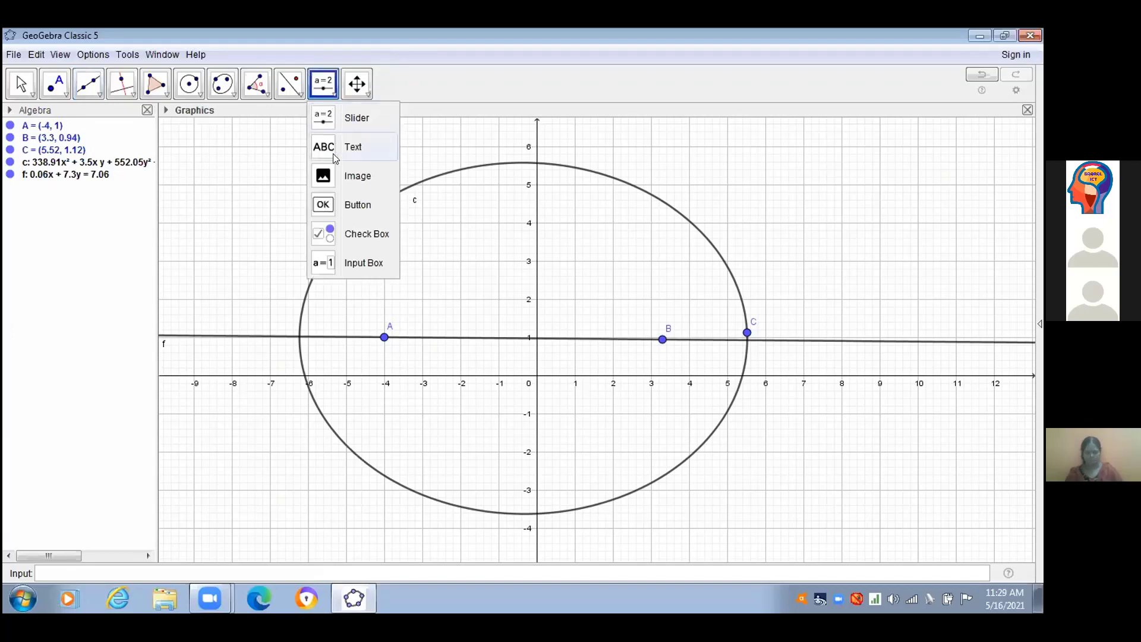
left_click(332, 175)
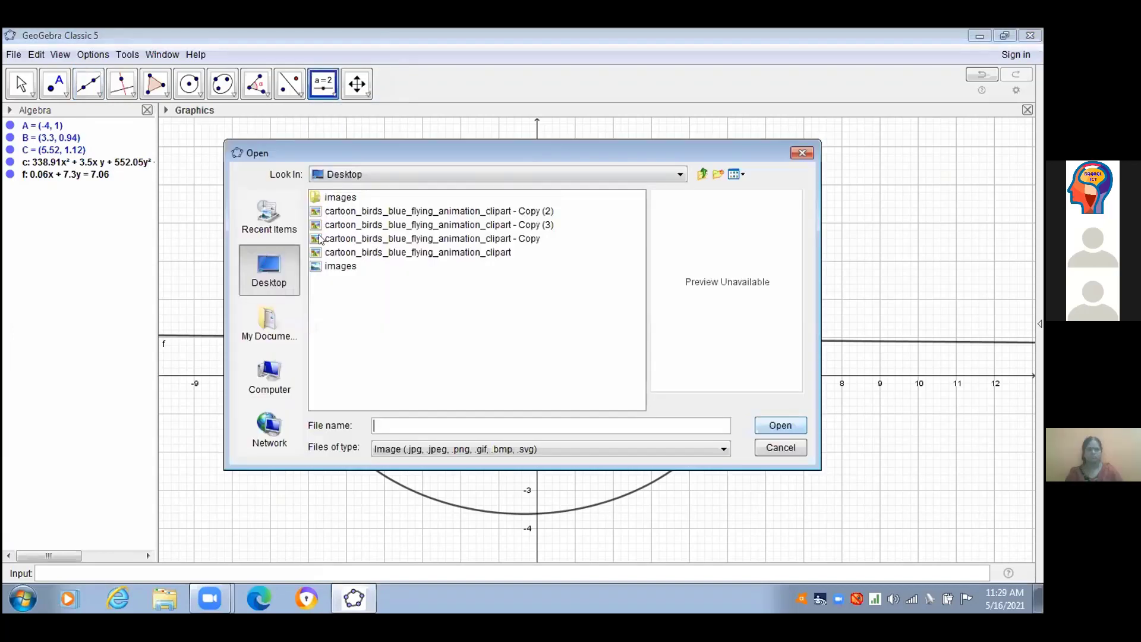
double_click(340, 198)
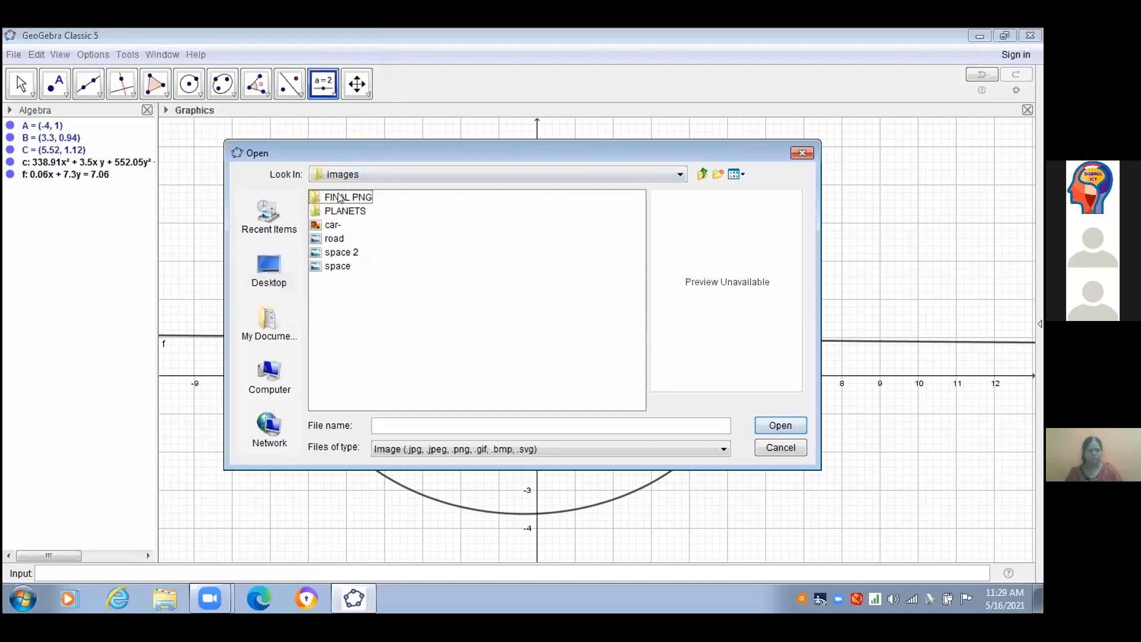
double_click(346, 197)
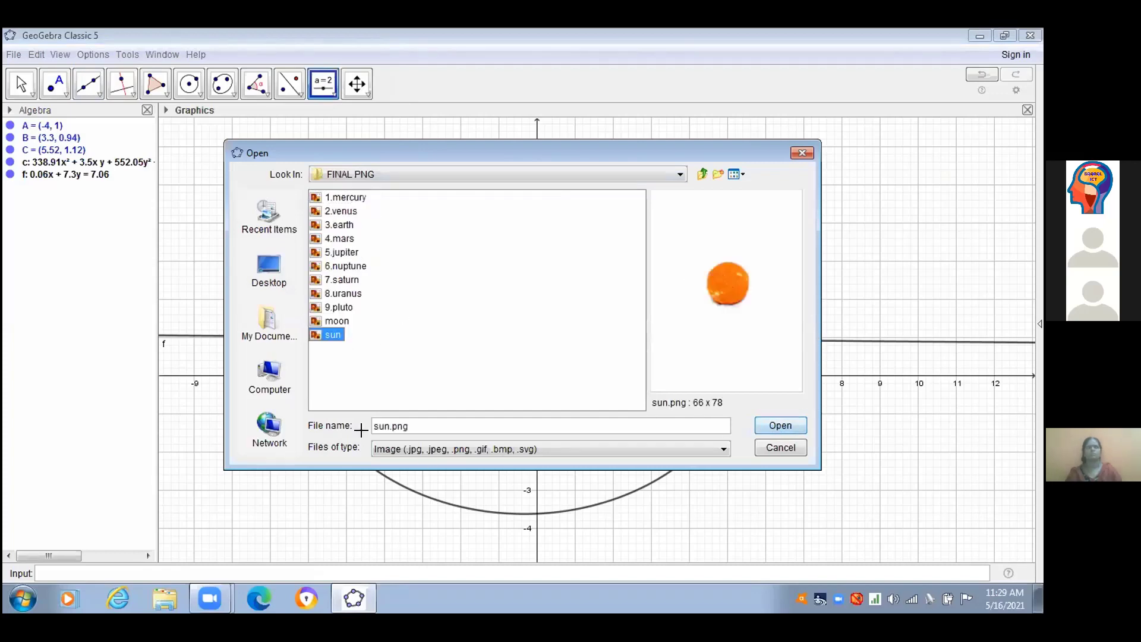
key("Return")
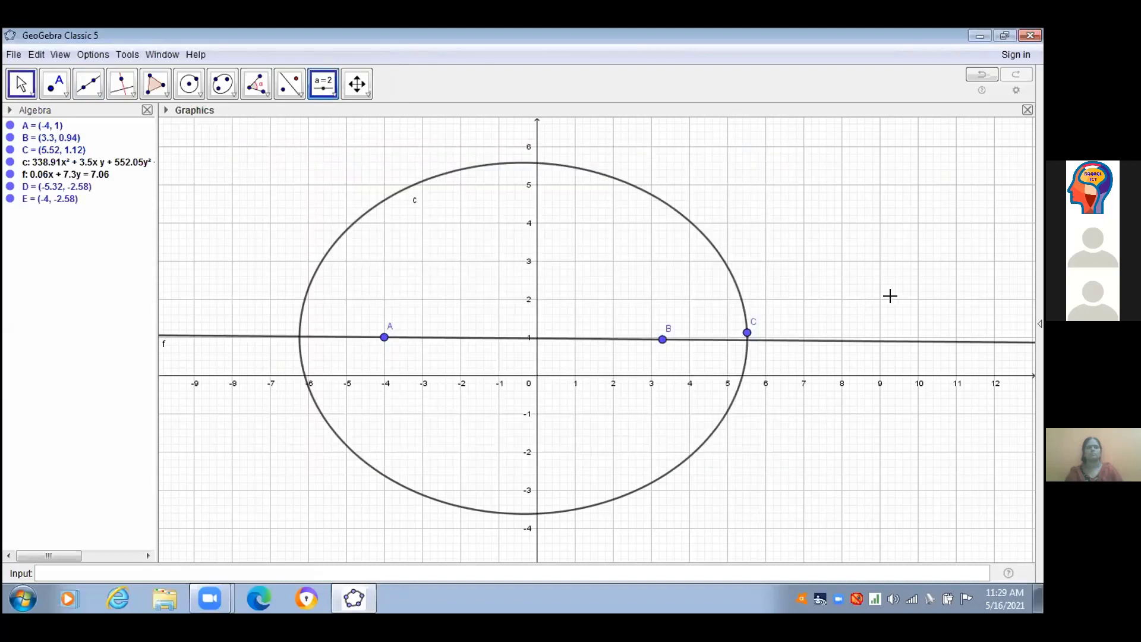
- Place the sun image outside the ellipse at its upper right, with lower corners at about (8.8, 3.9) and (10.1, 3.9)
left_click(880, 213)
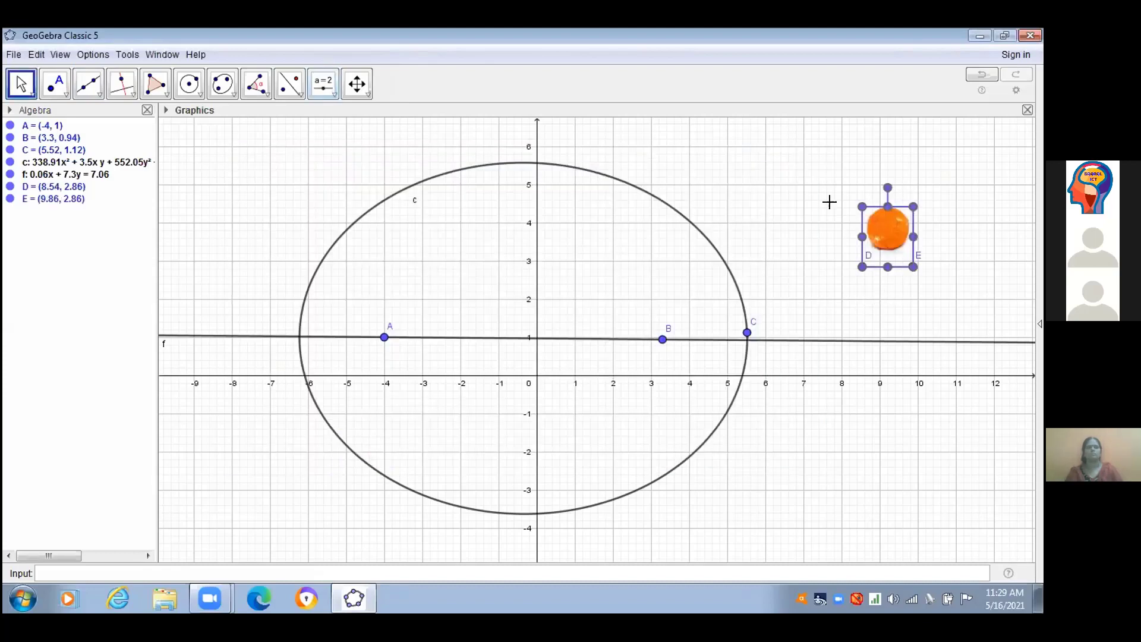
left_click_drag(911, 220, 921, 182)
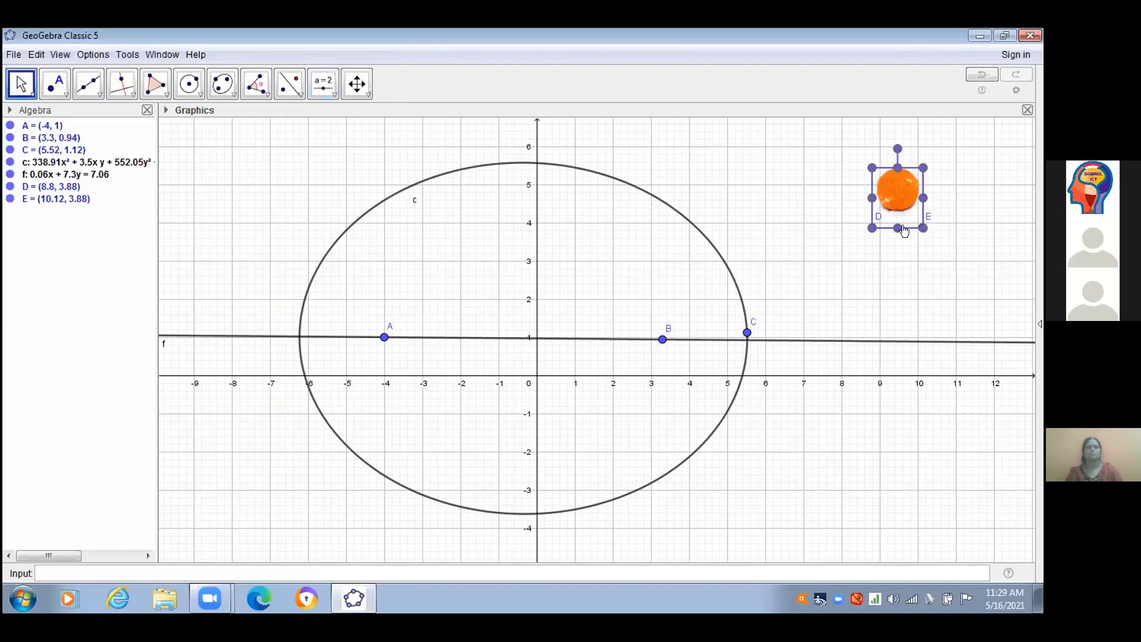
key("Escape")
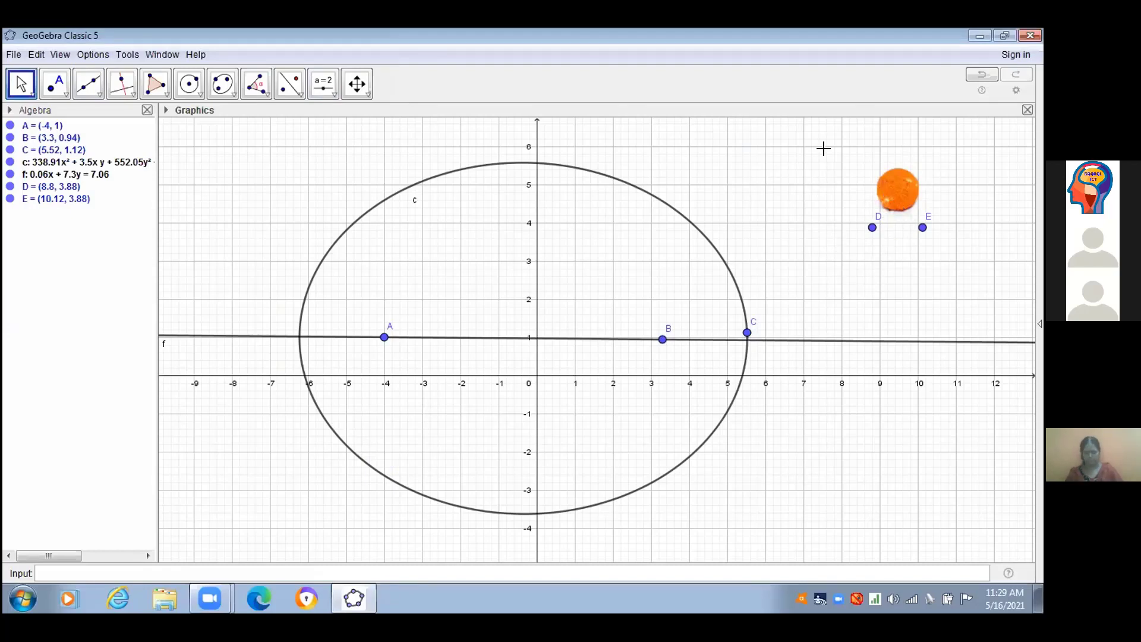
- Position the sun image by its center instead of its corners, and move it to (9, 5)
right_click(889, 198)
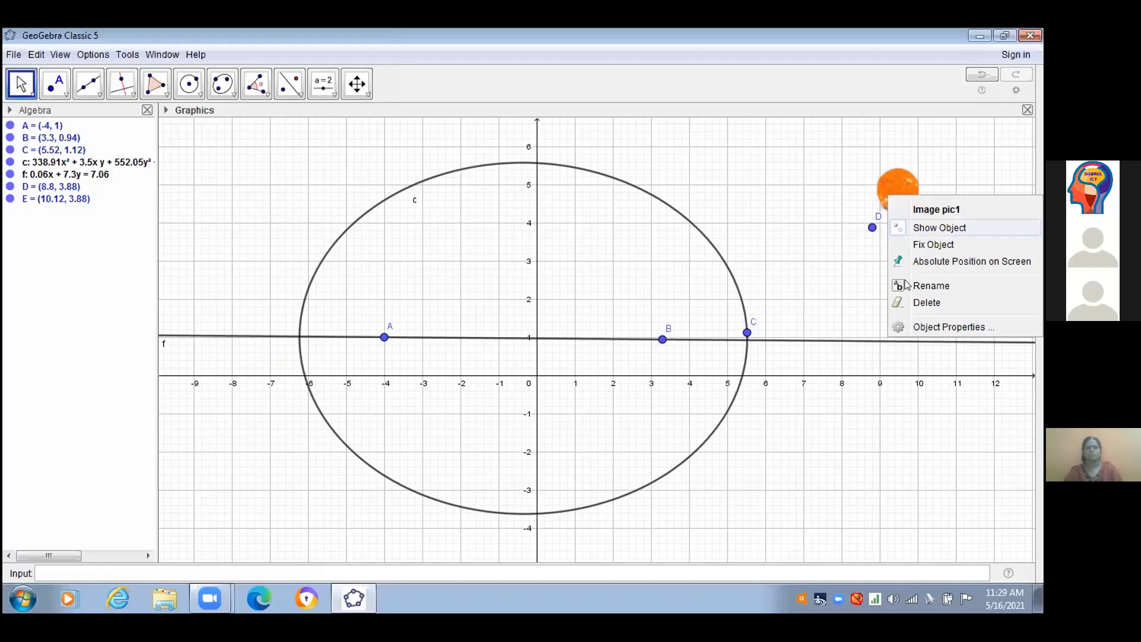
left_click(930, 321)
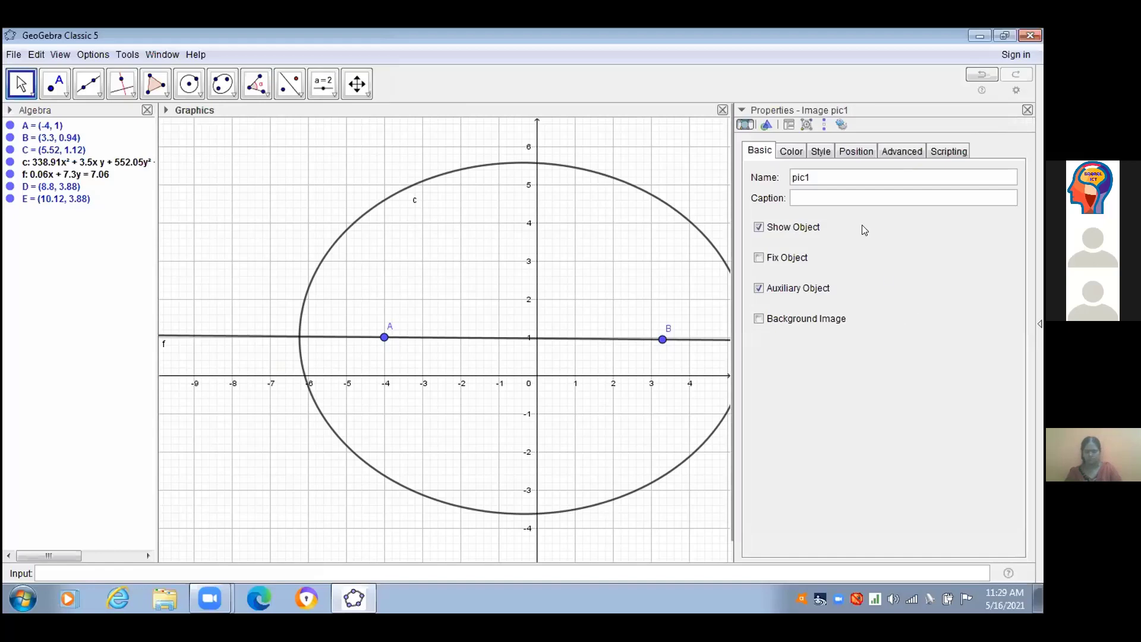
left_click(850, 154)
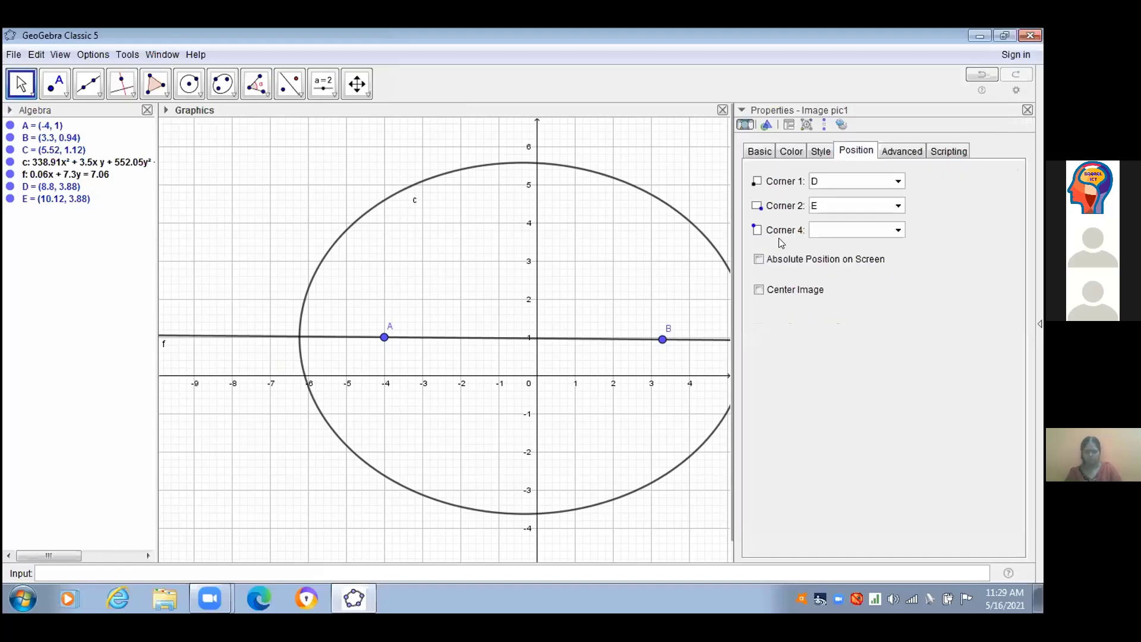
left_click(759, 290)
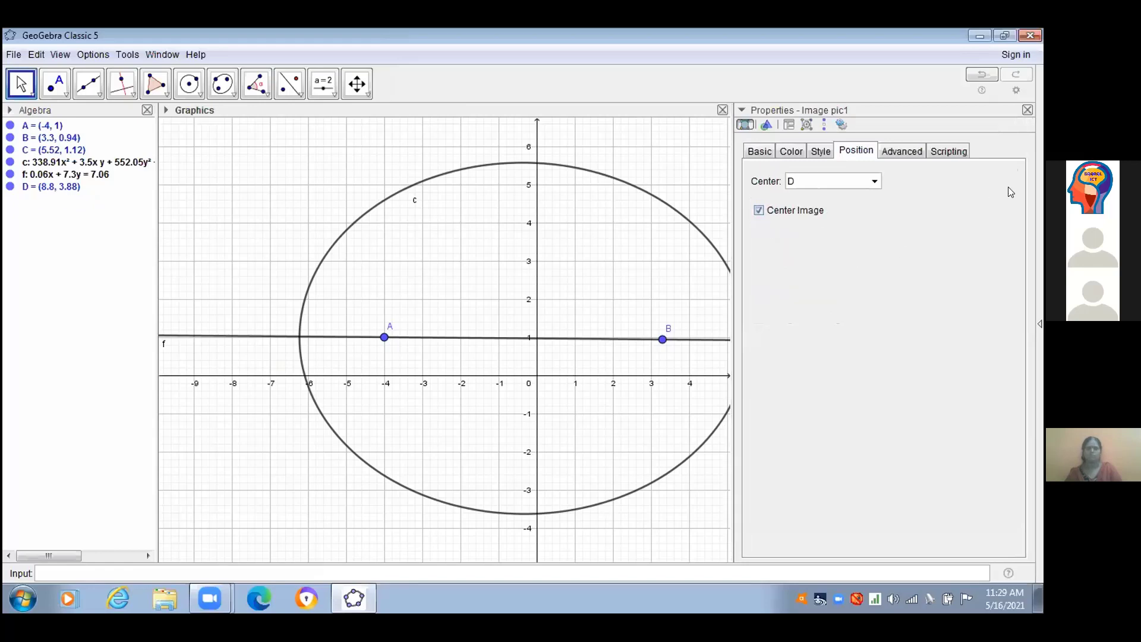
left_click(1027, 110)
left_click_drag(883, 252, 888, 212)
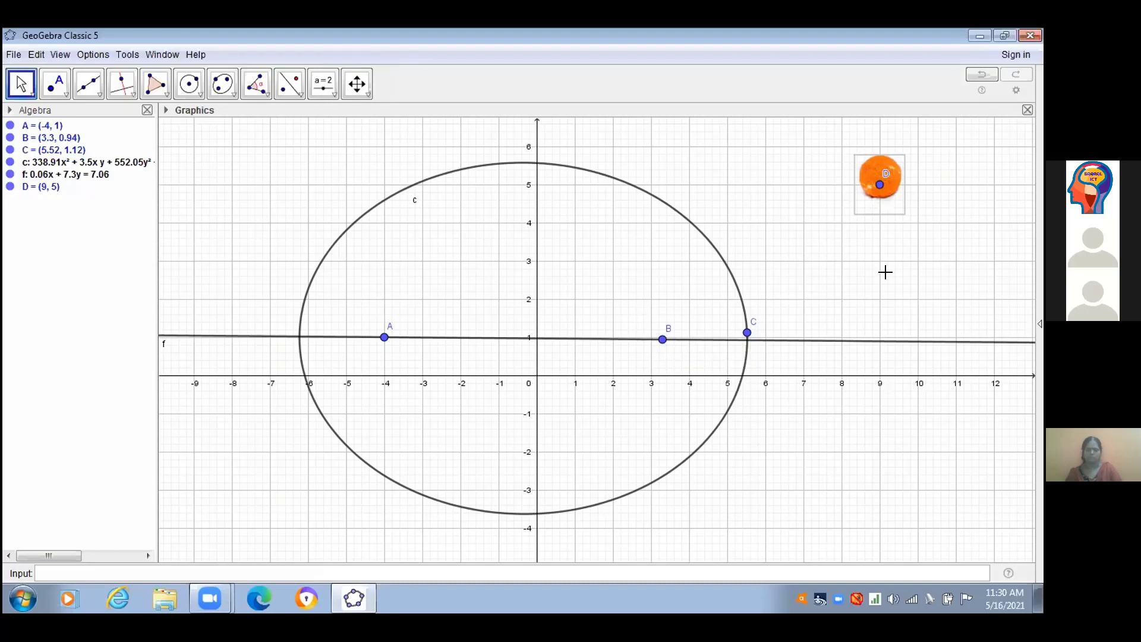
- Set focus point B as the center of the sun image
right_click(875, 169)
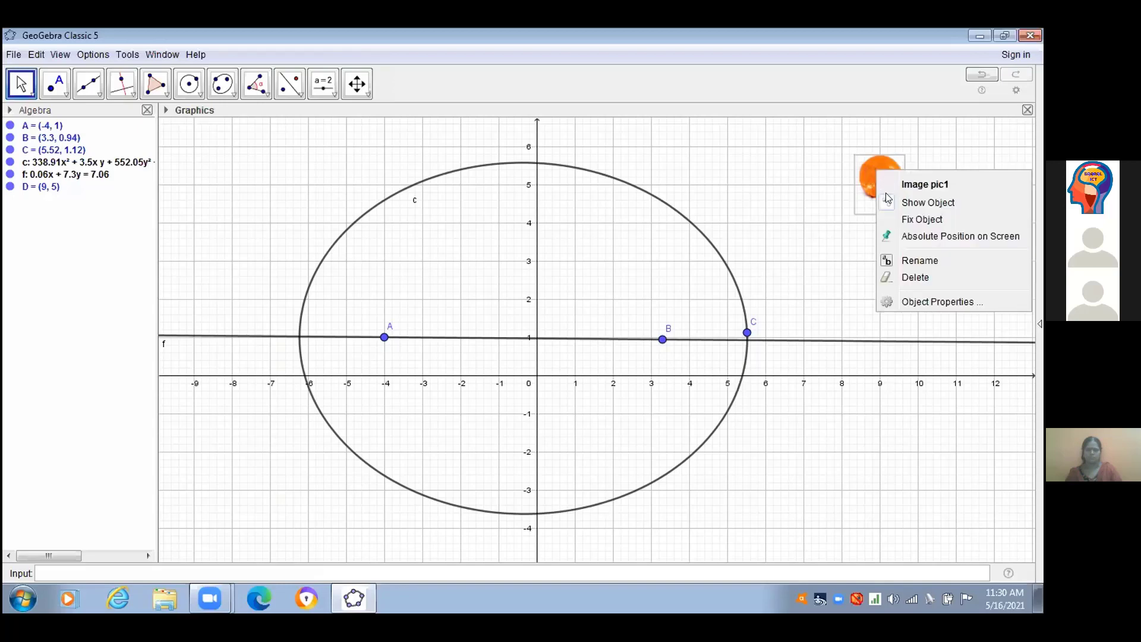
left_click(920, 301)
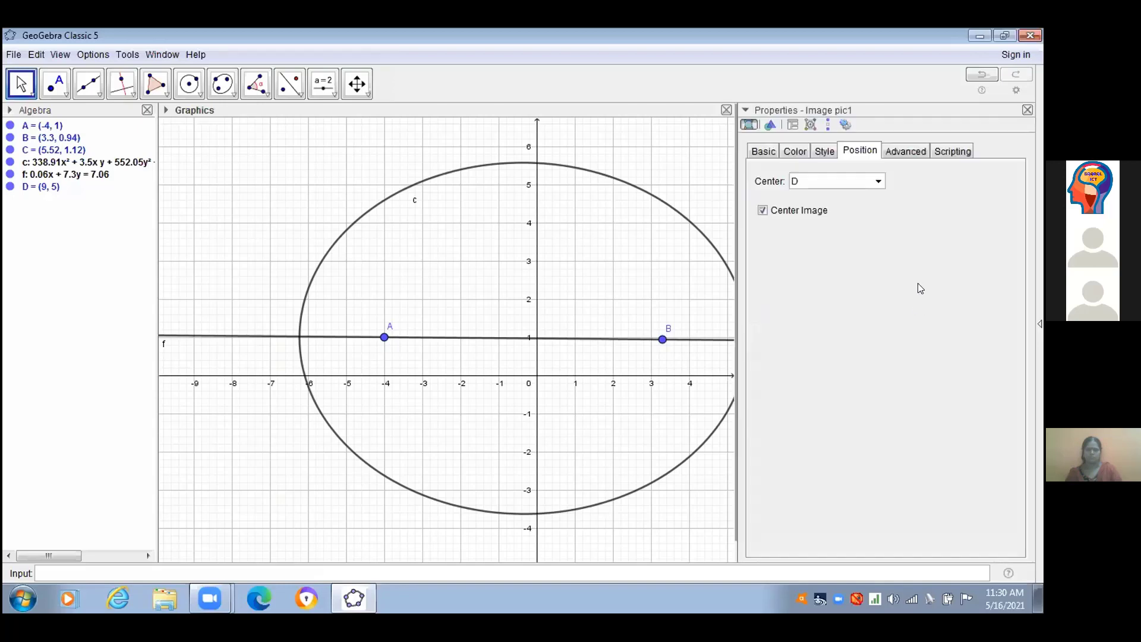
left_click(877, 182)
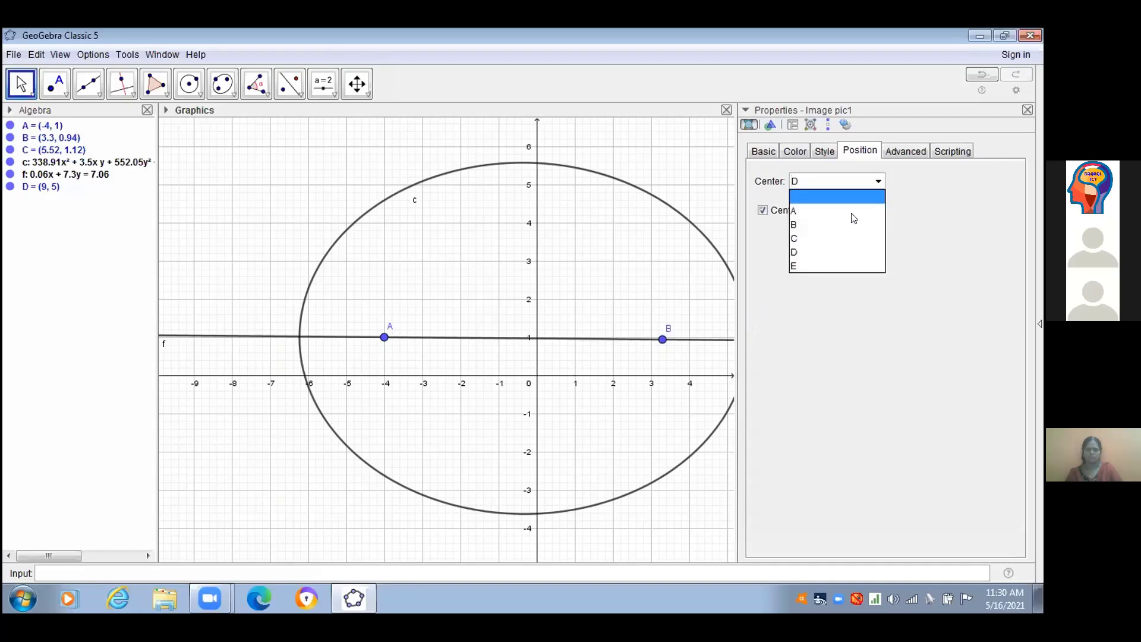
left_click(839, 225)
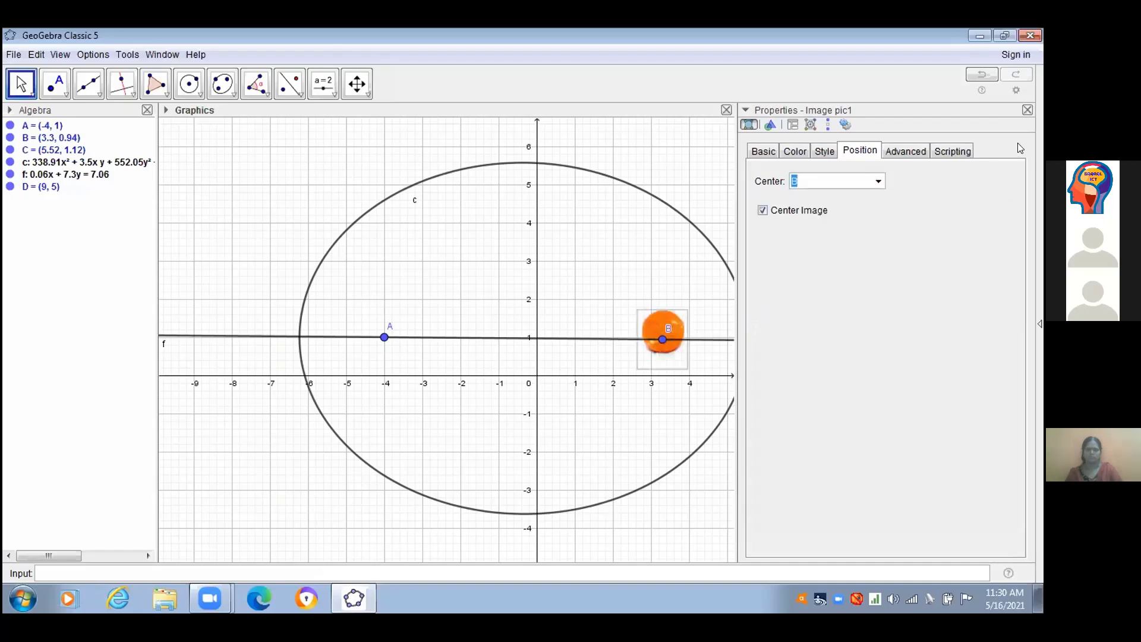
key("Escape")
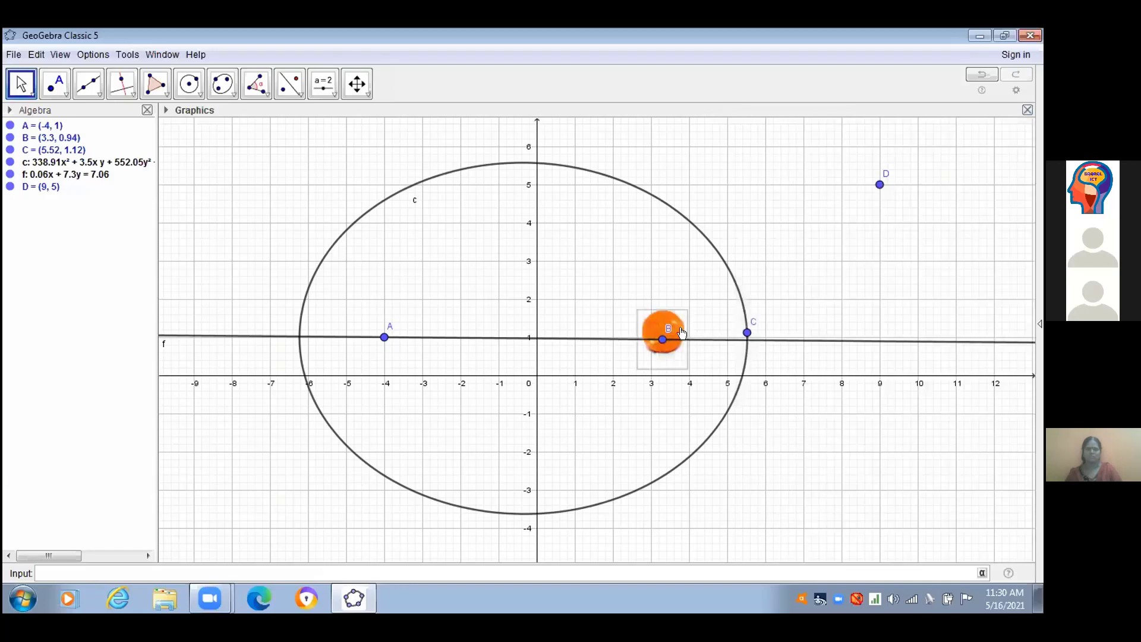
- Nudge focus B to about (3.22, 0.92) and delete the leftover point D outside the ellipse
left_click_drag(672, 331, 673, 334)
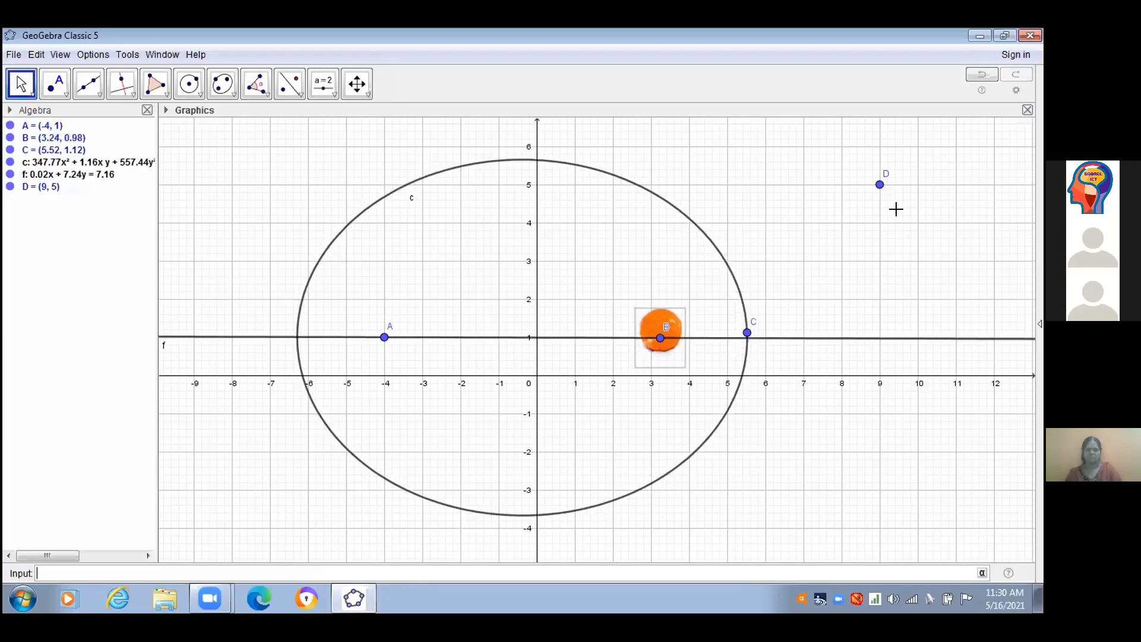
right_click(881, 185)
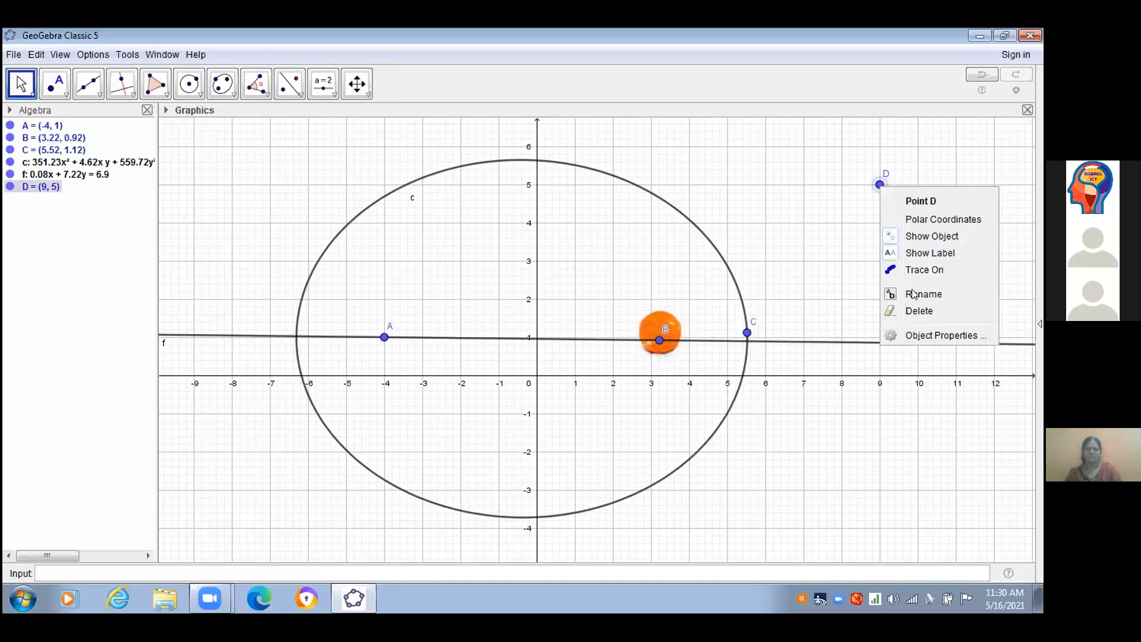
left_click(909, 311)
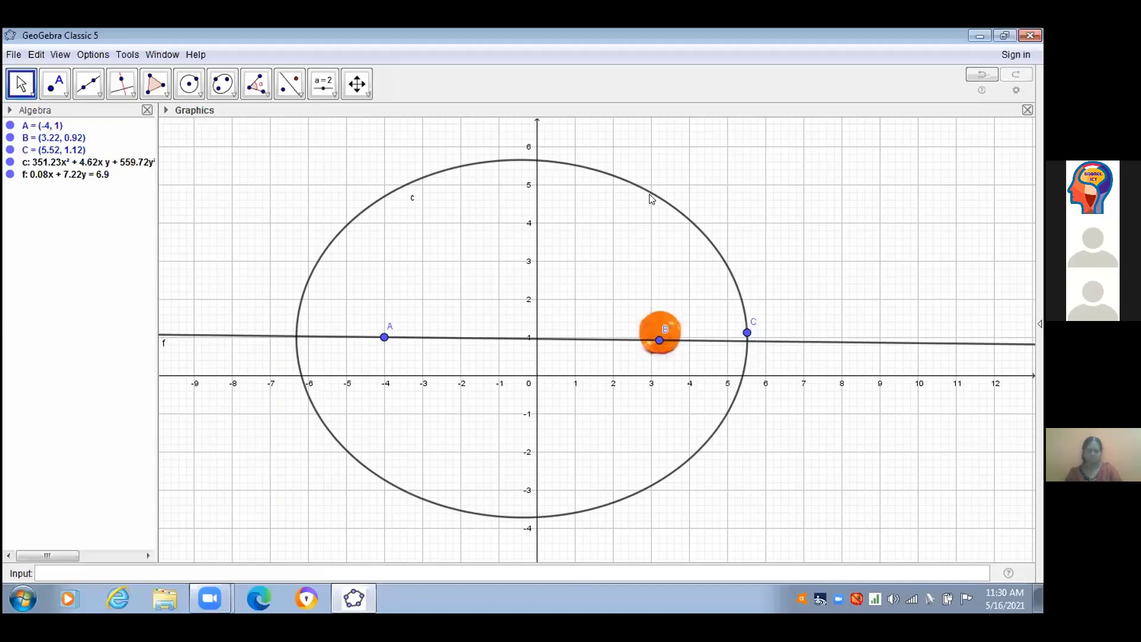
- Insert the image 3.earth from the FINAL PNG folder and place it outside the ellipse, with lower corners at about (10.3, 4.28) and (11.42, 4.28)
left_click(335, 94)
left_click(358, 177)
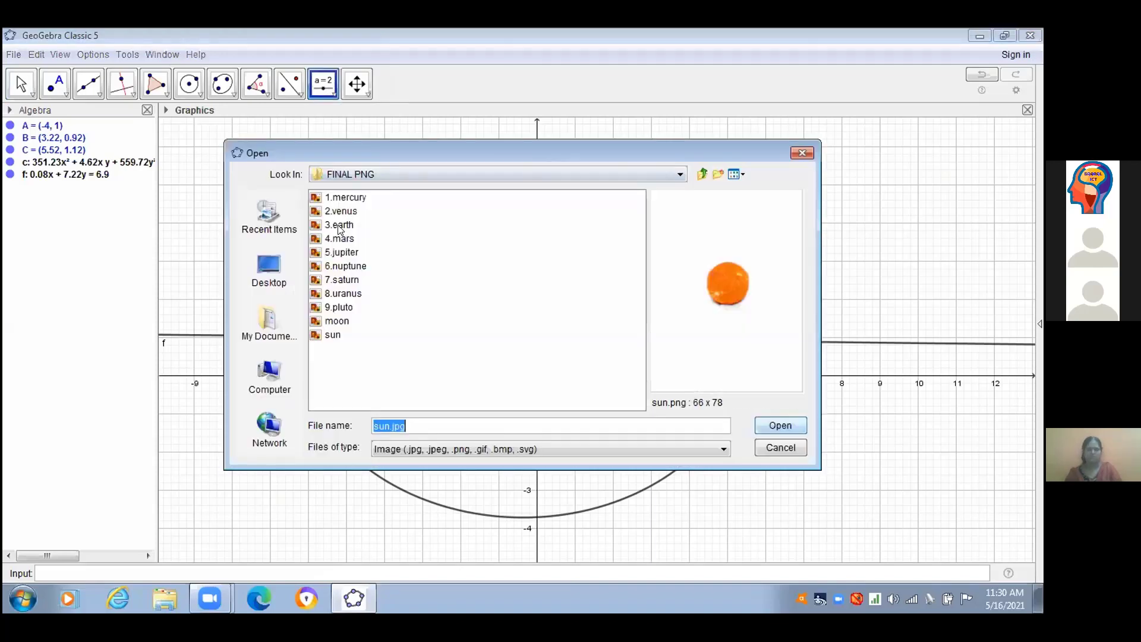
left_click(786, 424)
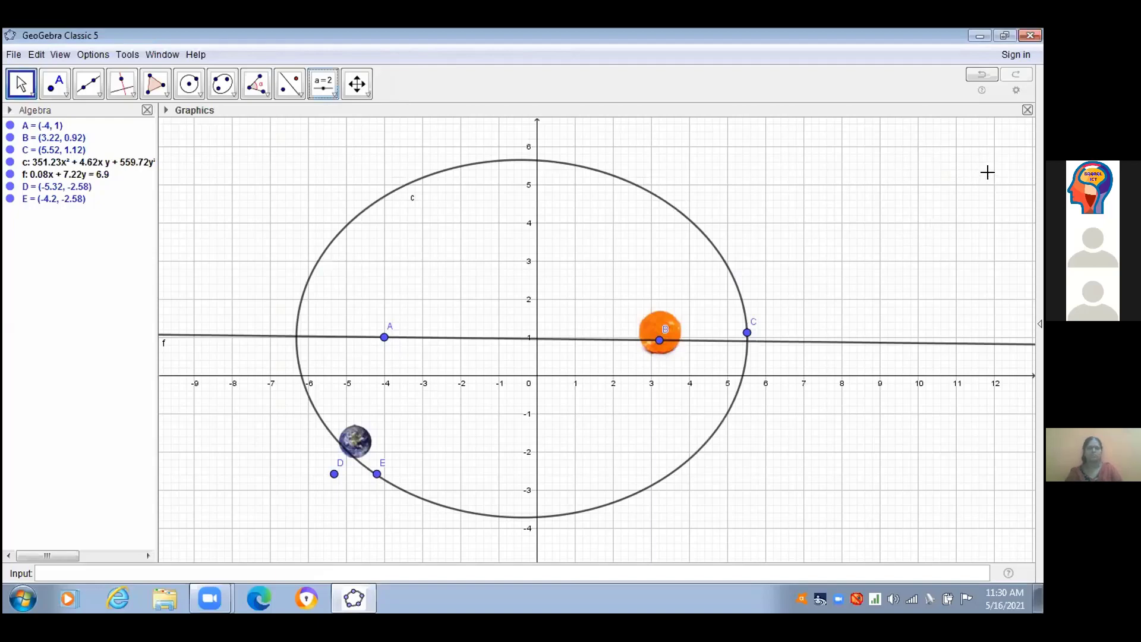
left_click(892, 170)
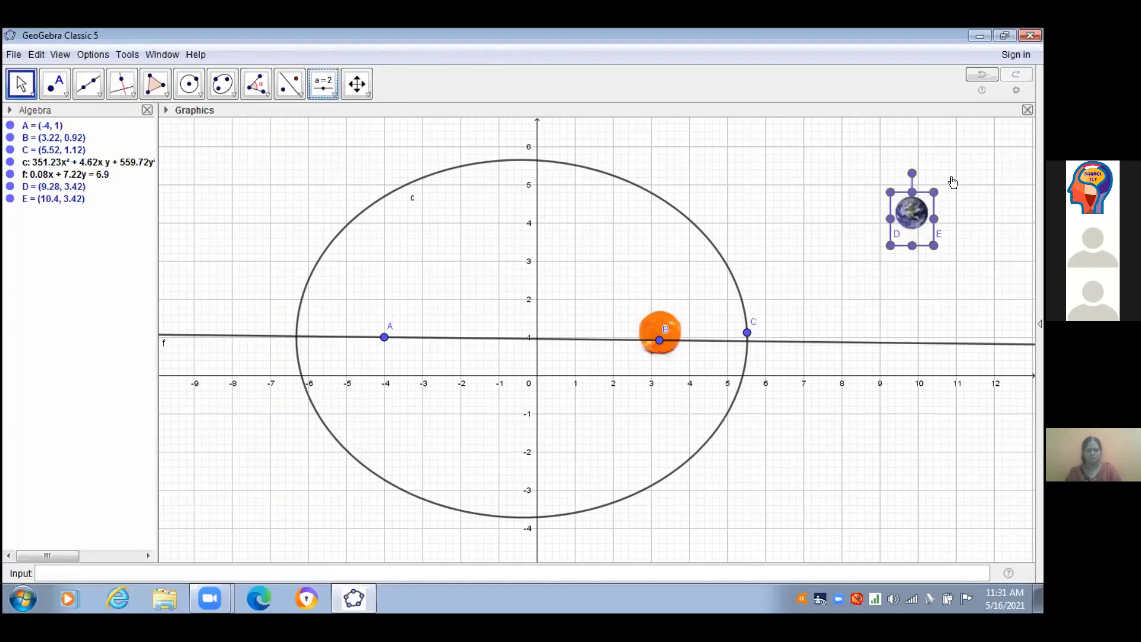
left_click(953, 182)
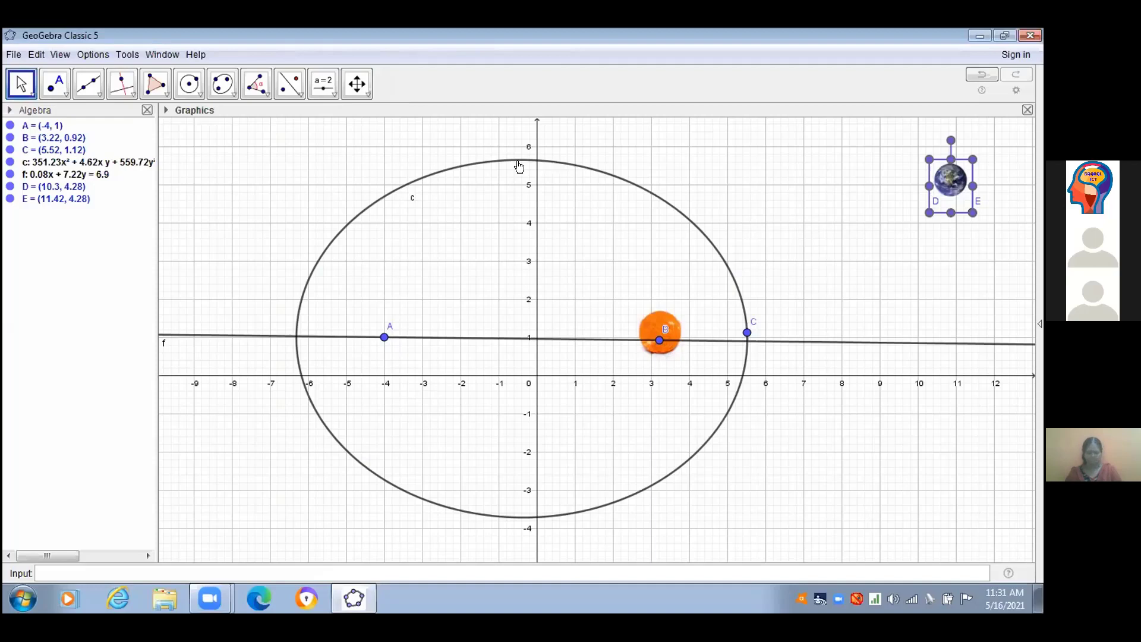
- Attach a new point to the ellipse with Point on Object and slide it along the curve to about (2.59, 4.99)
left_click(62, 72)
left_click(62, 72)
left_click(81, 141)
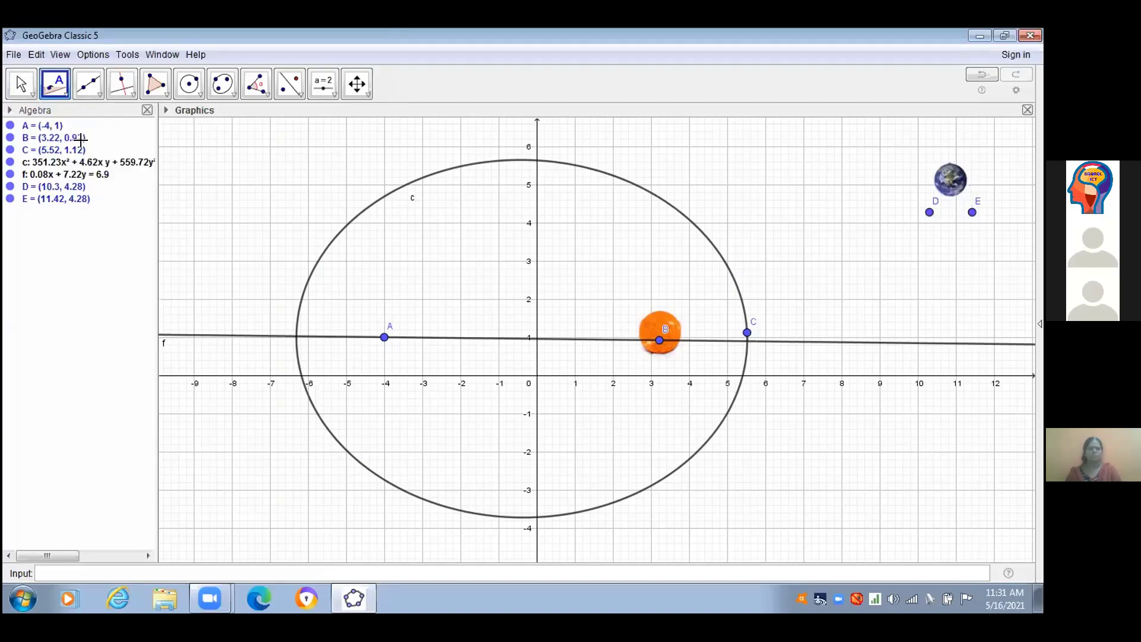
left_click(651, 192)
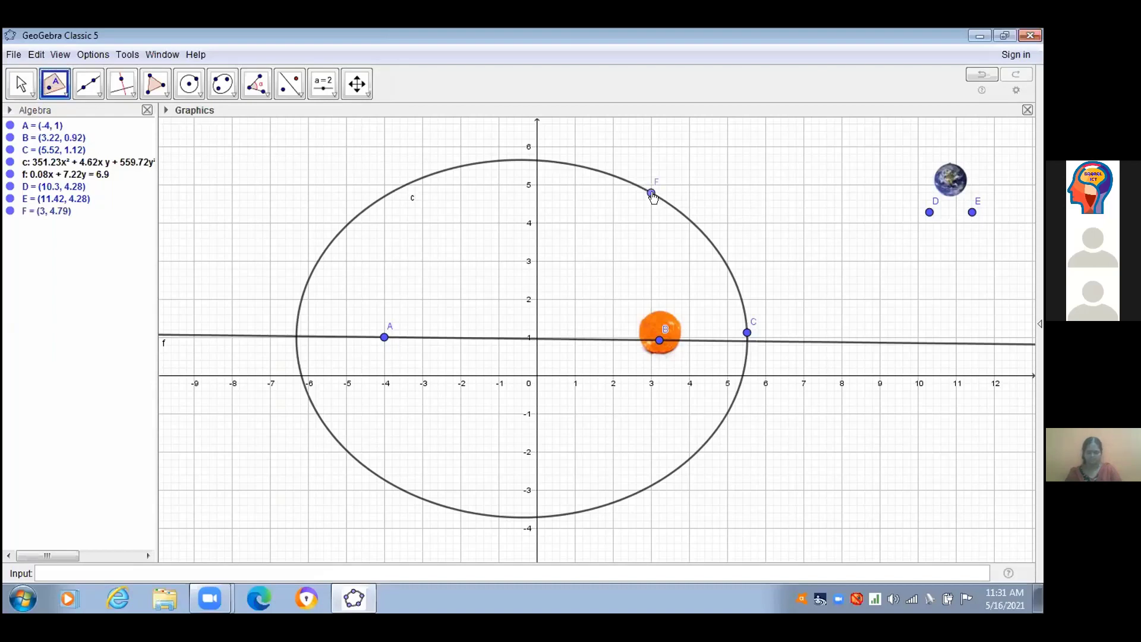
left_click_drag(651, 194, 525, 178)
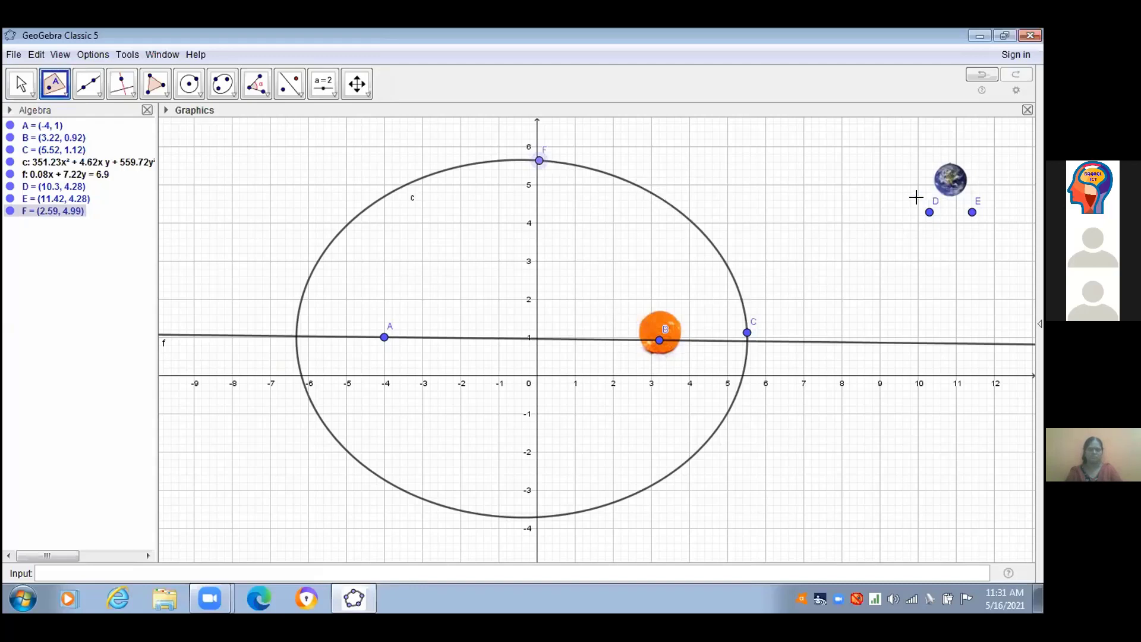
key("Escape")
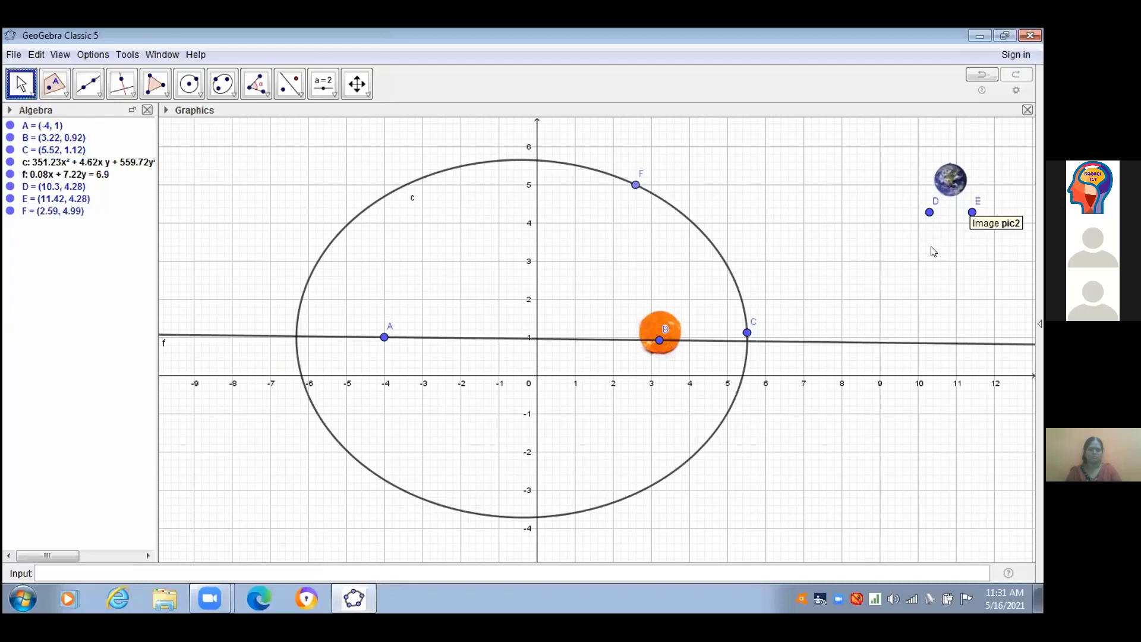
- Position the Earth image by its center and move it to about (10.14, 4.64)
right_click(938, 316)
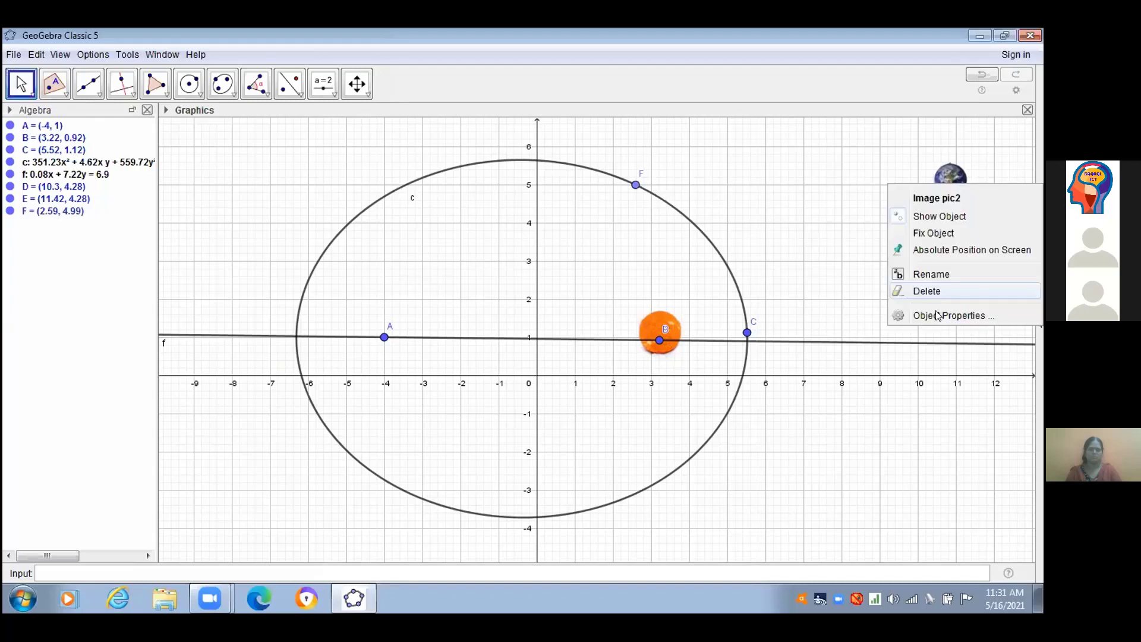
left_click(938, 315)
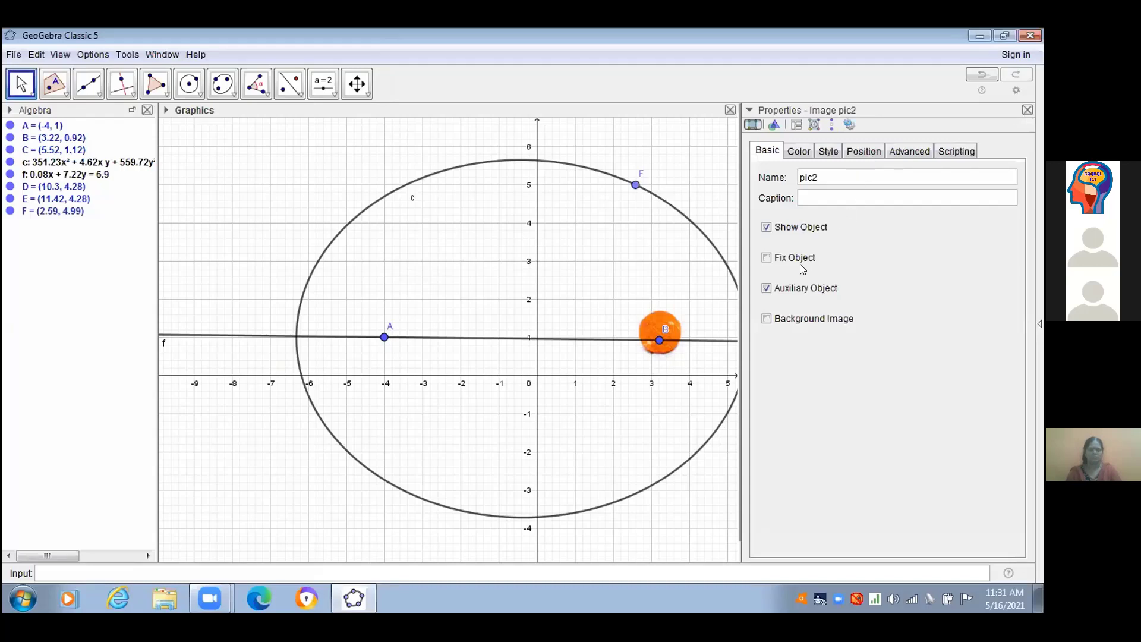
left_click(864, 151)
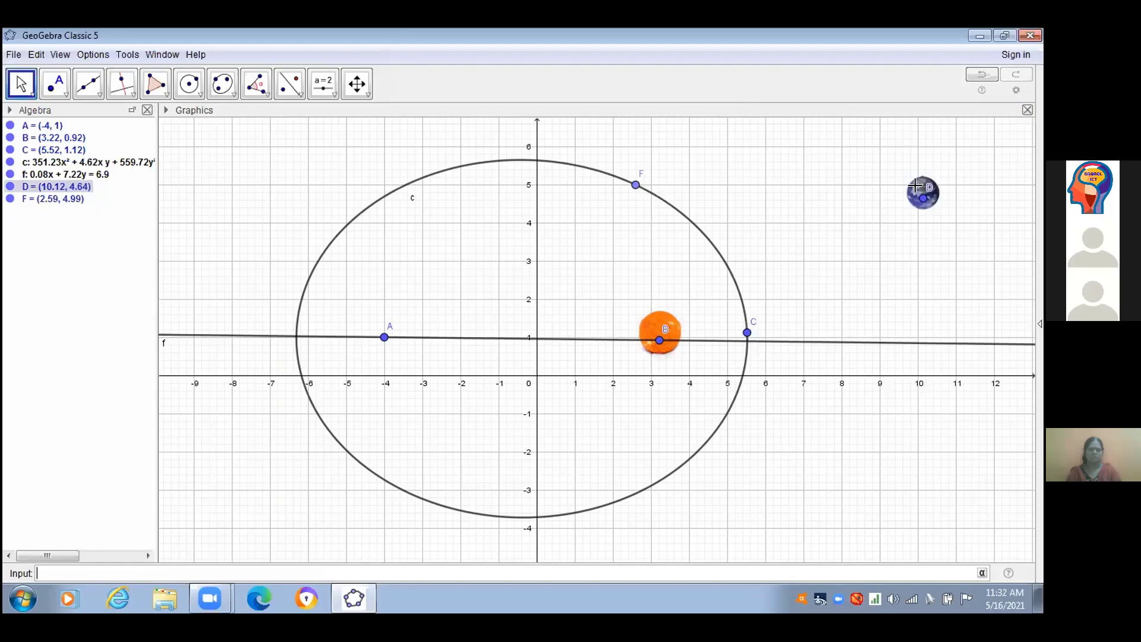
left_click_drag(920, 191, 921, 191)
- Set point F on the ellipse as the center of the Earth image
right_click(880, 149)
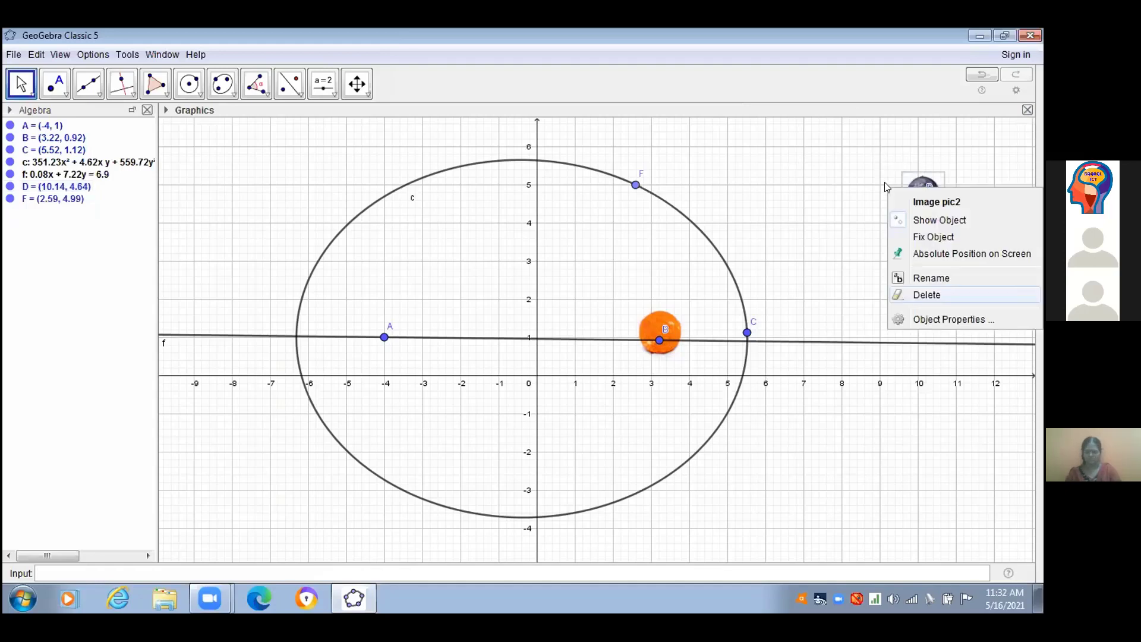
left_click(954, 320)
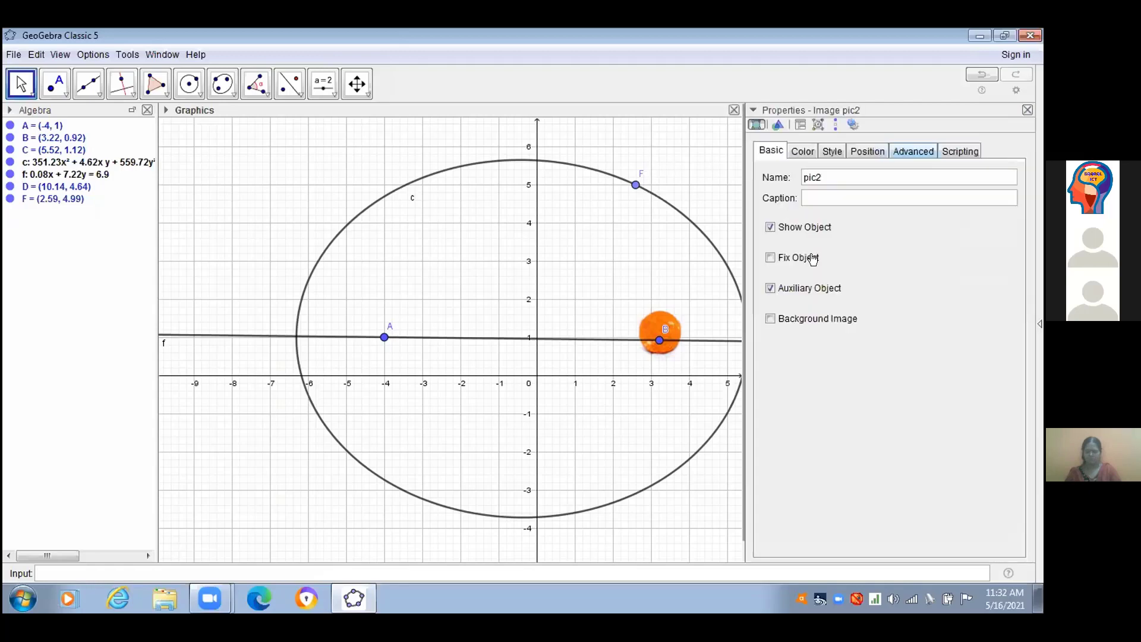
left_click(867, 151)
left_click(885, 182)
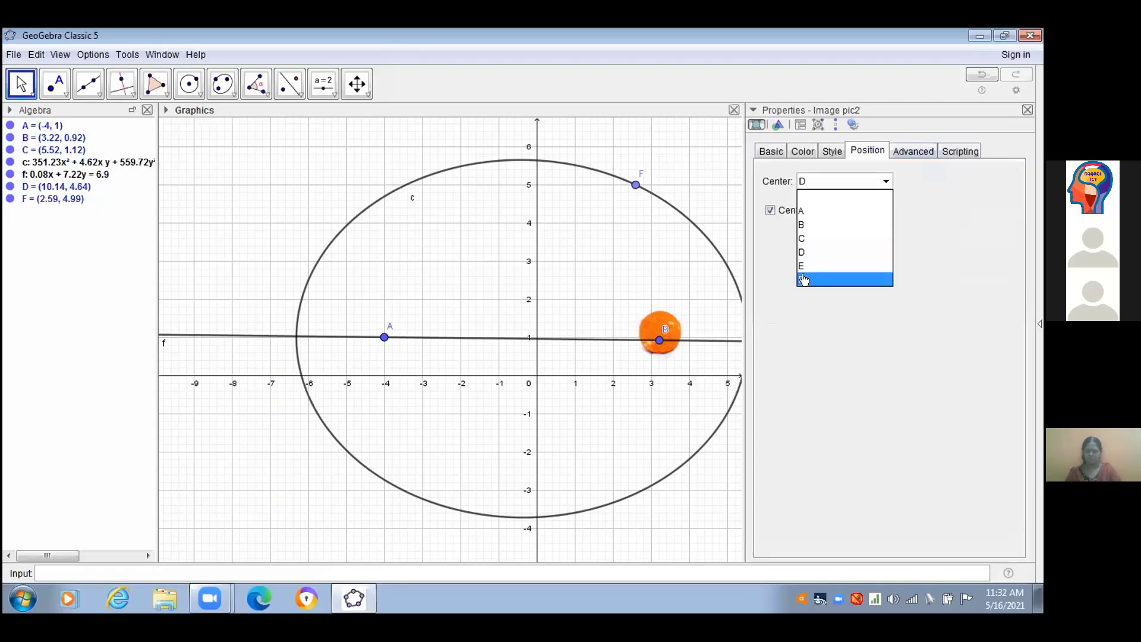
left_click(803, 280)
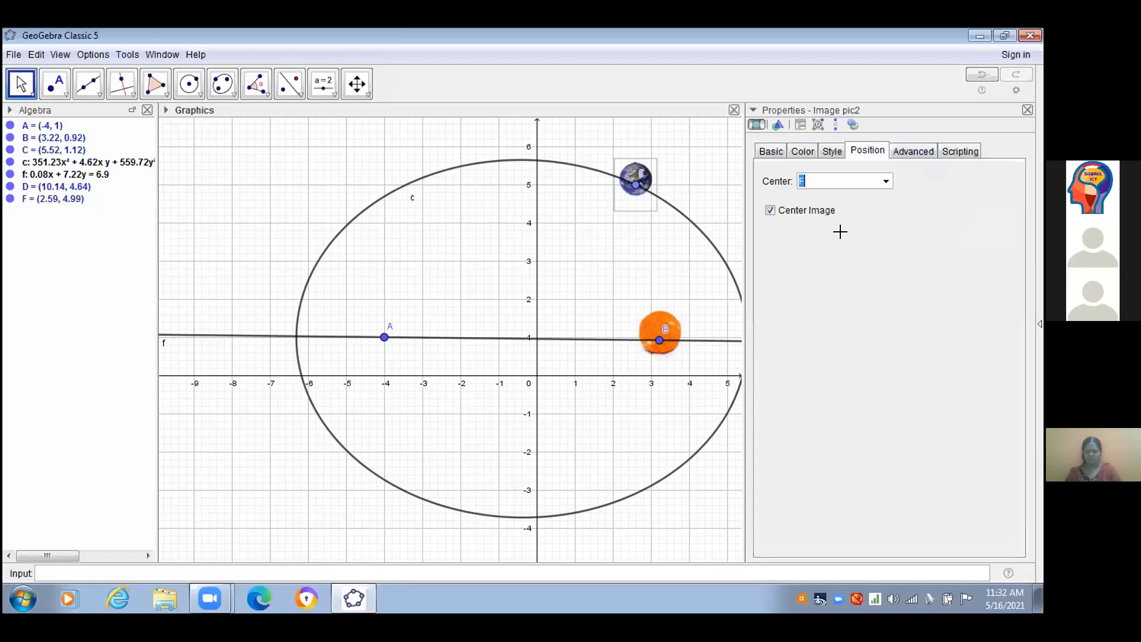
key("Escape")
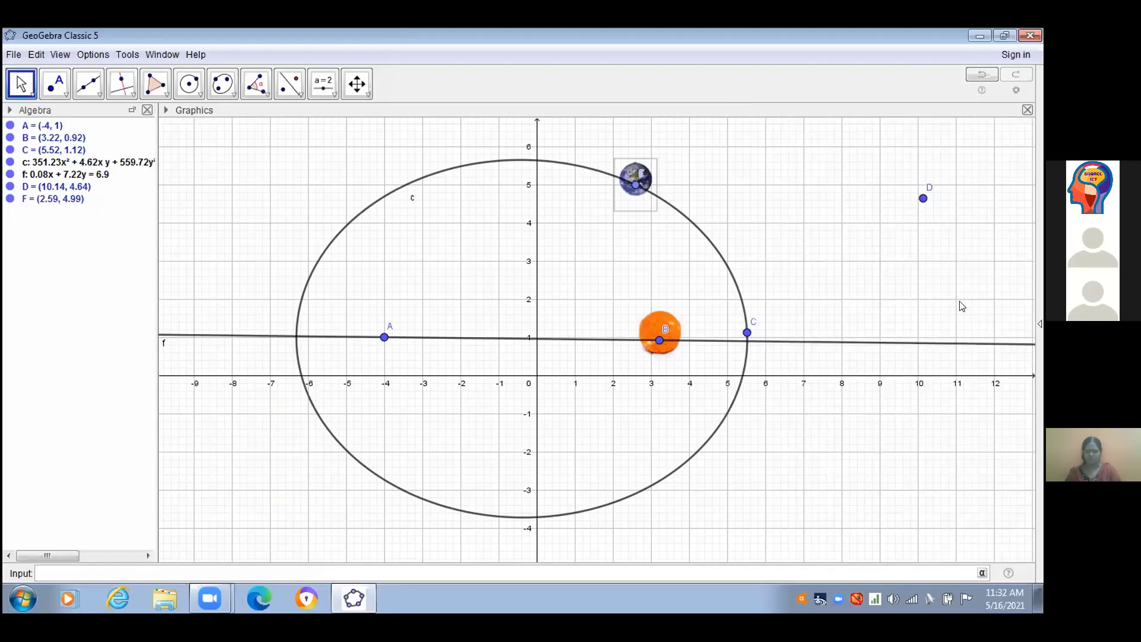
- Delete the leftover point D and slide point F with the Earth along the ellipse to about (2.39, 5.09)
right_click(923, 198)
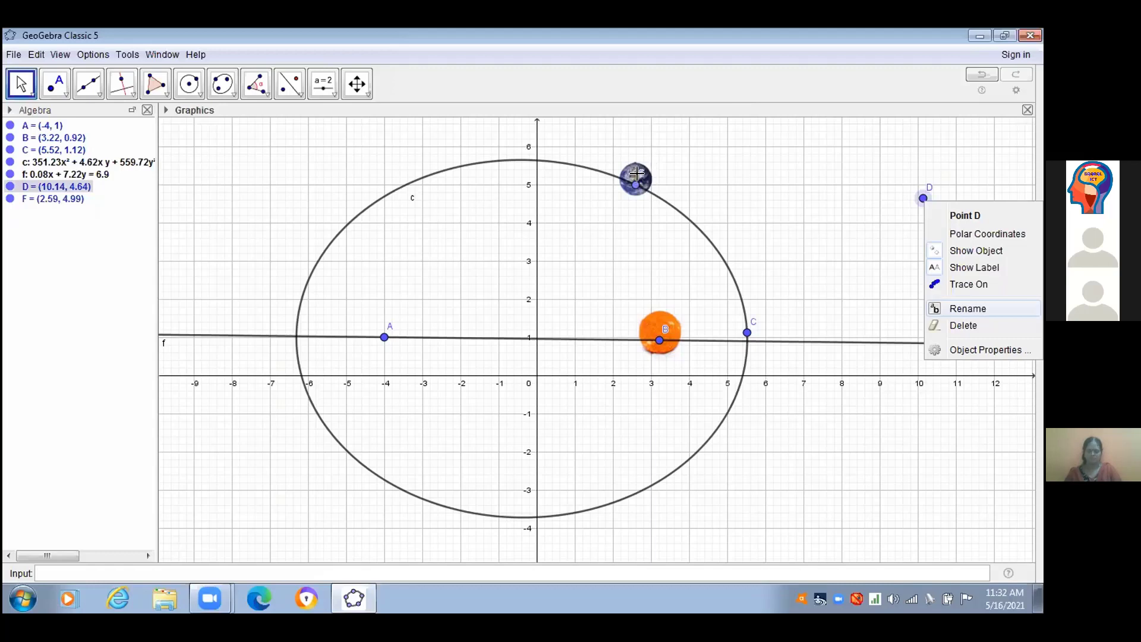
key("Delete")
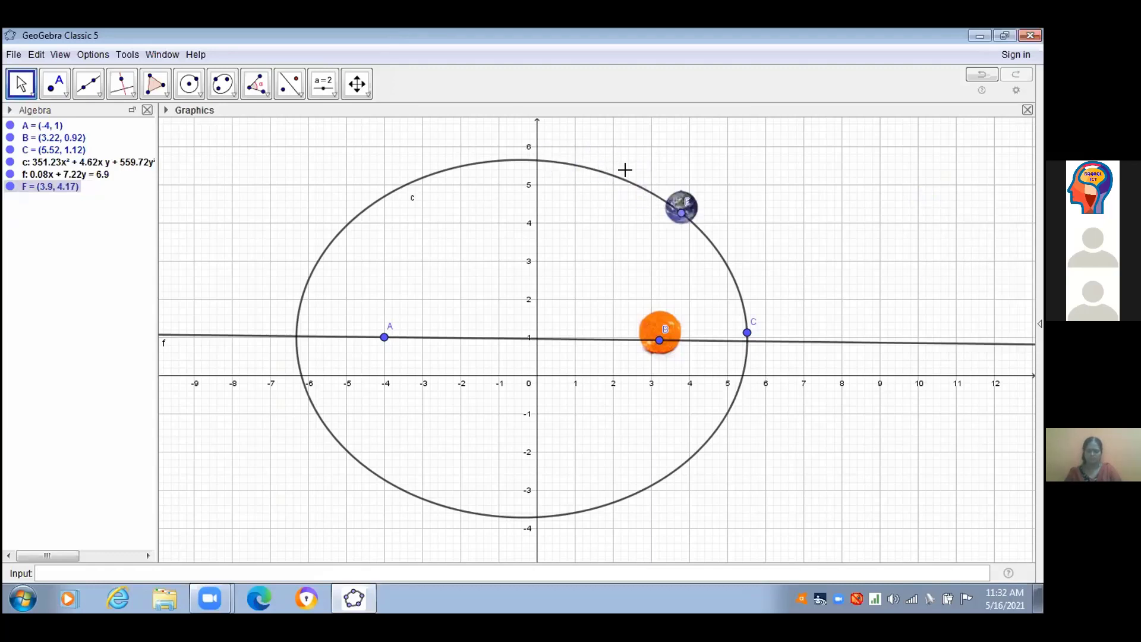
left_click_drag(622, 196, 625, 187)
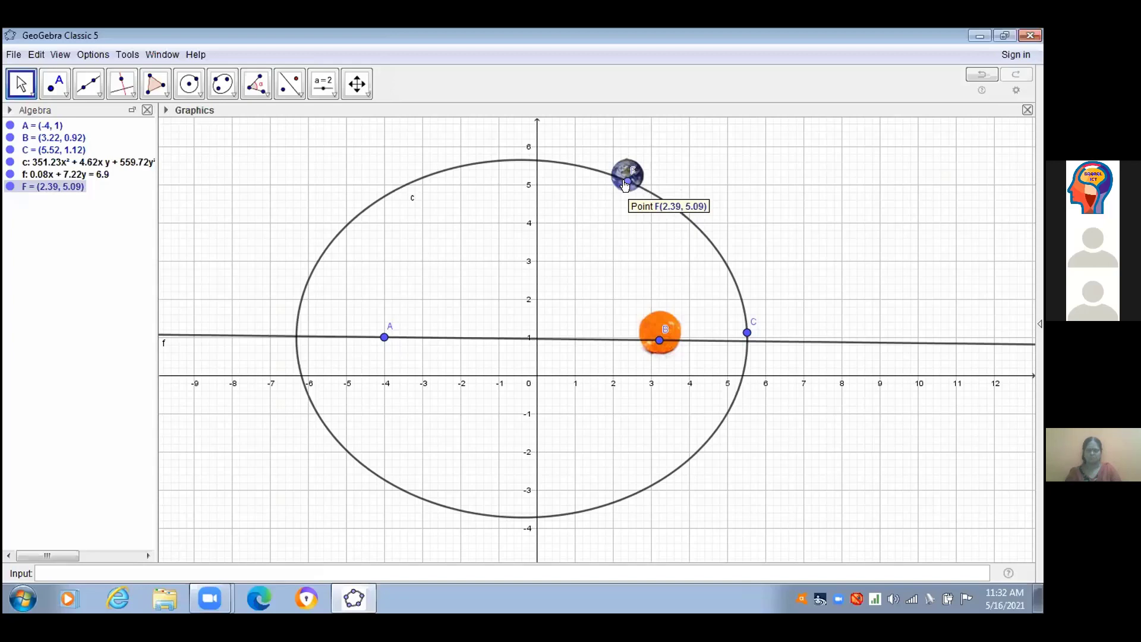
- Turn on animation for point F so the Earth travels around the ellipse, and pause the motion
right_click(629, 184)
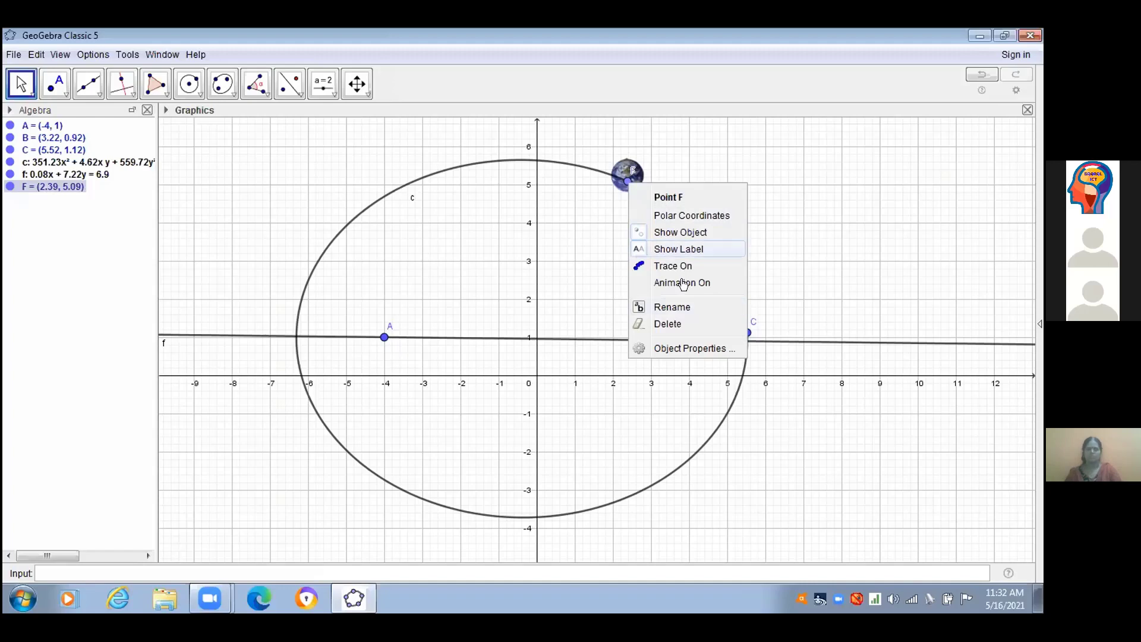
key("Return")
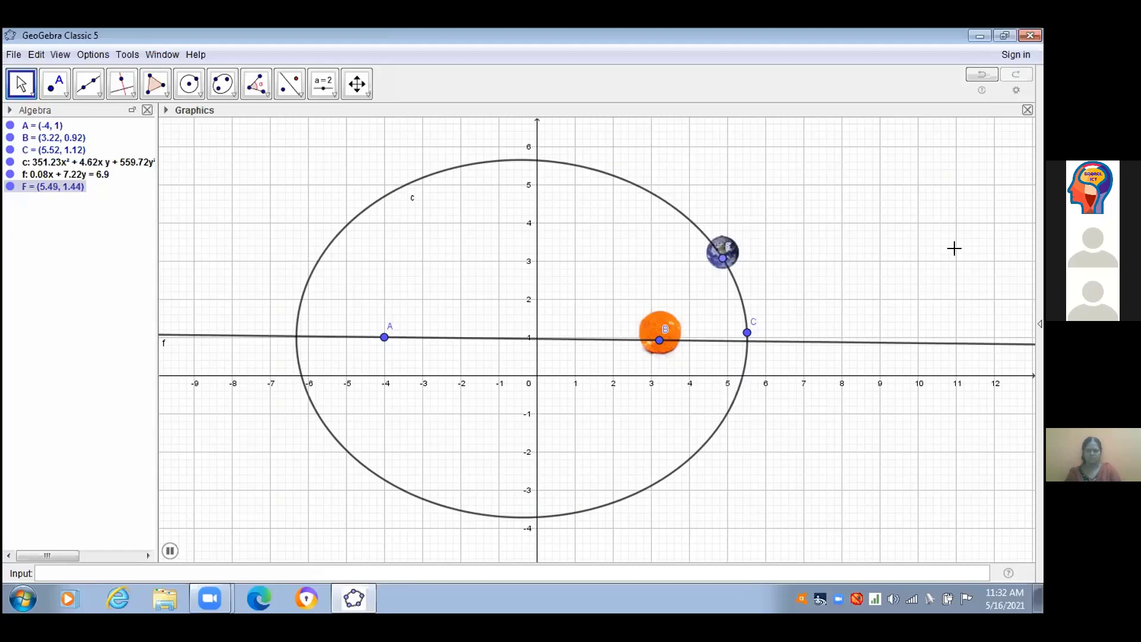
left_click(170, 551)
left_click(171, 550)
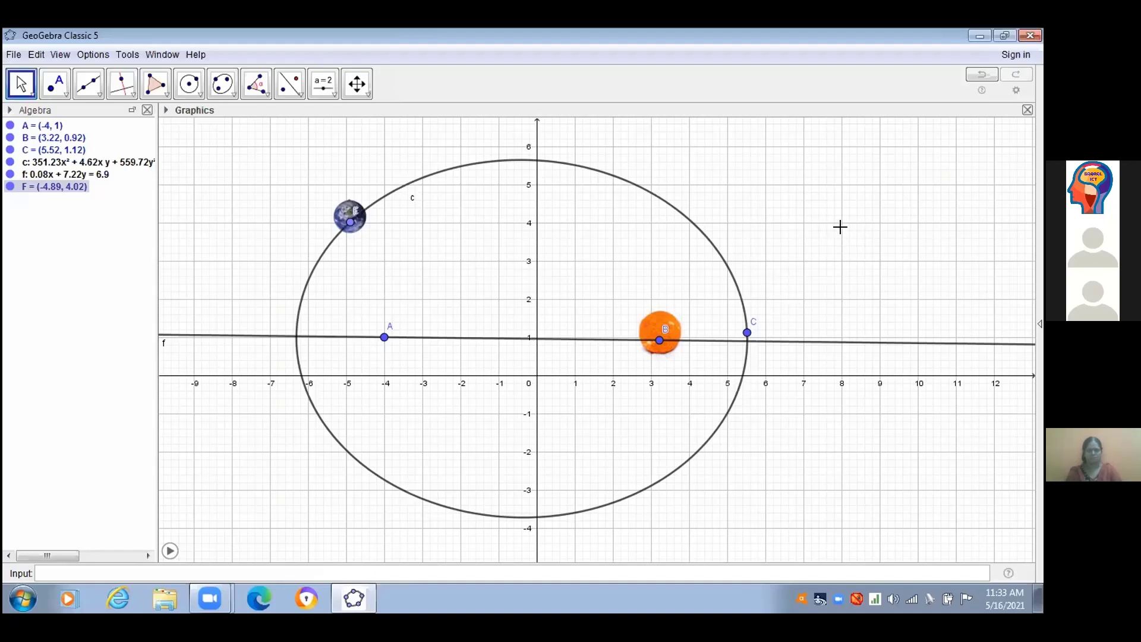
- Hide the grid and the coordinate axes in the graphics view
right_click(879, 203)
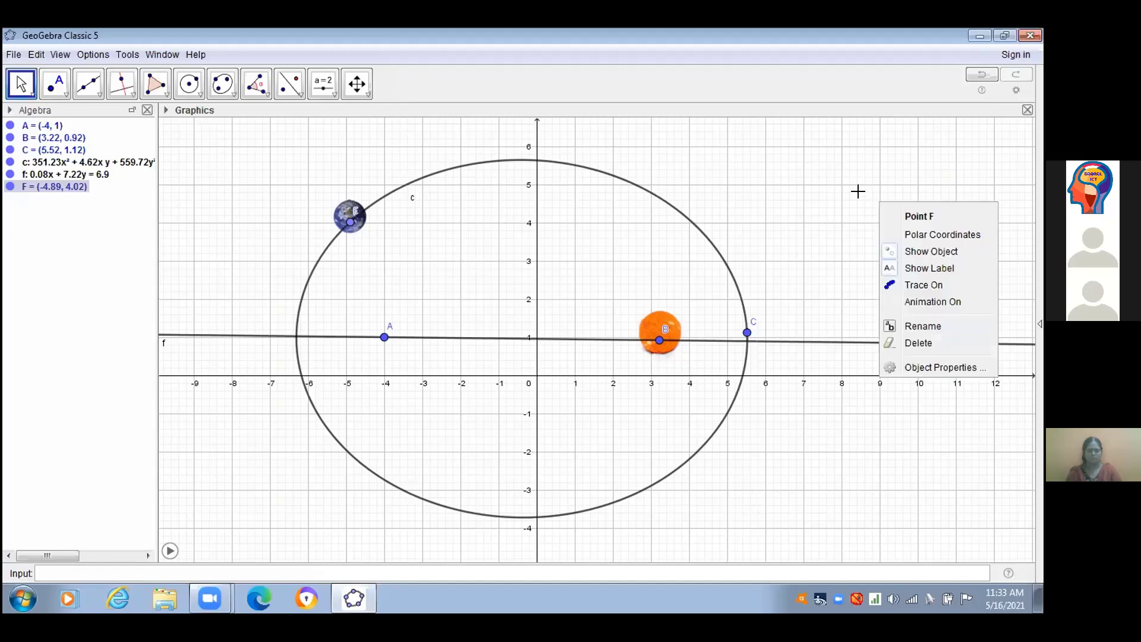
left_click(858, 190)
right_click(866, 199)
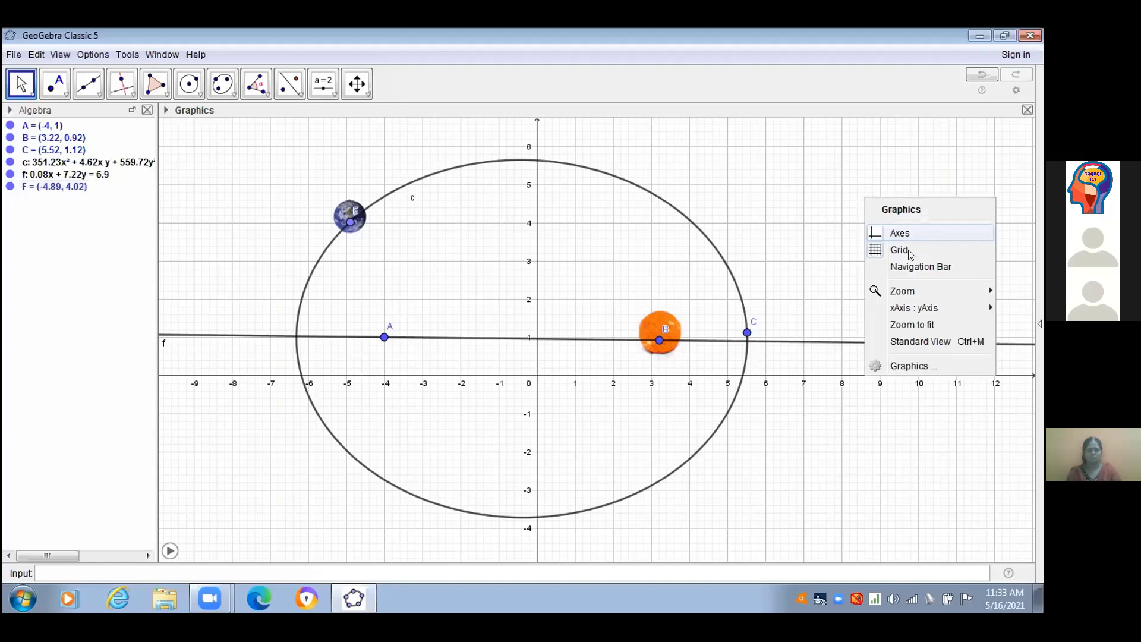
left_click(895, 248)
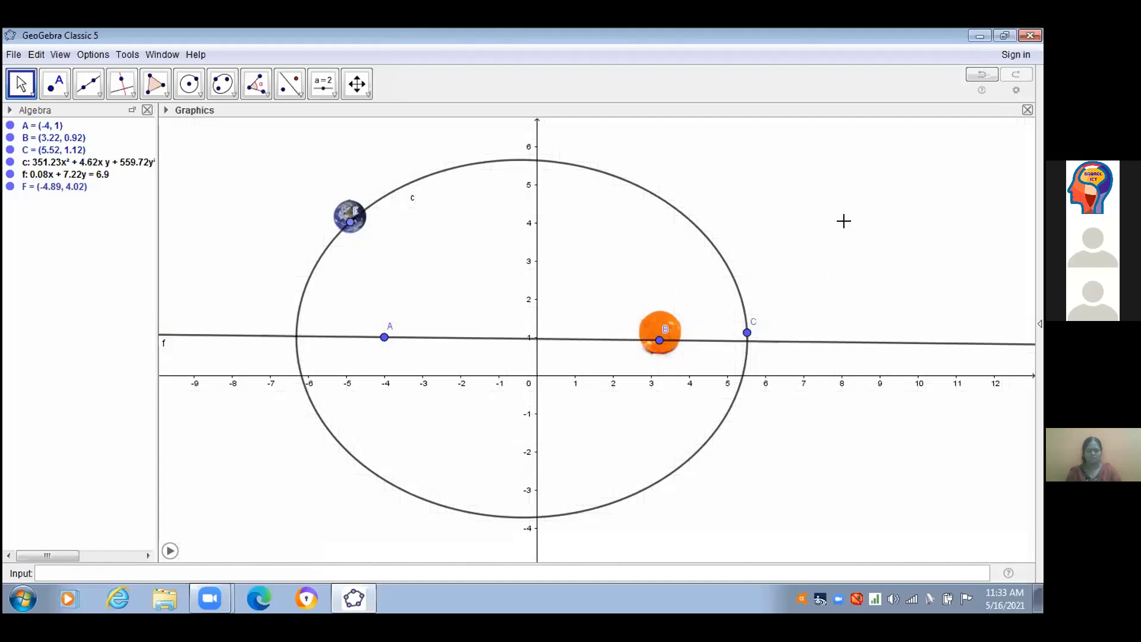
right_click(885, 190)
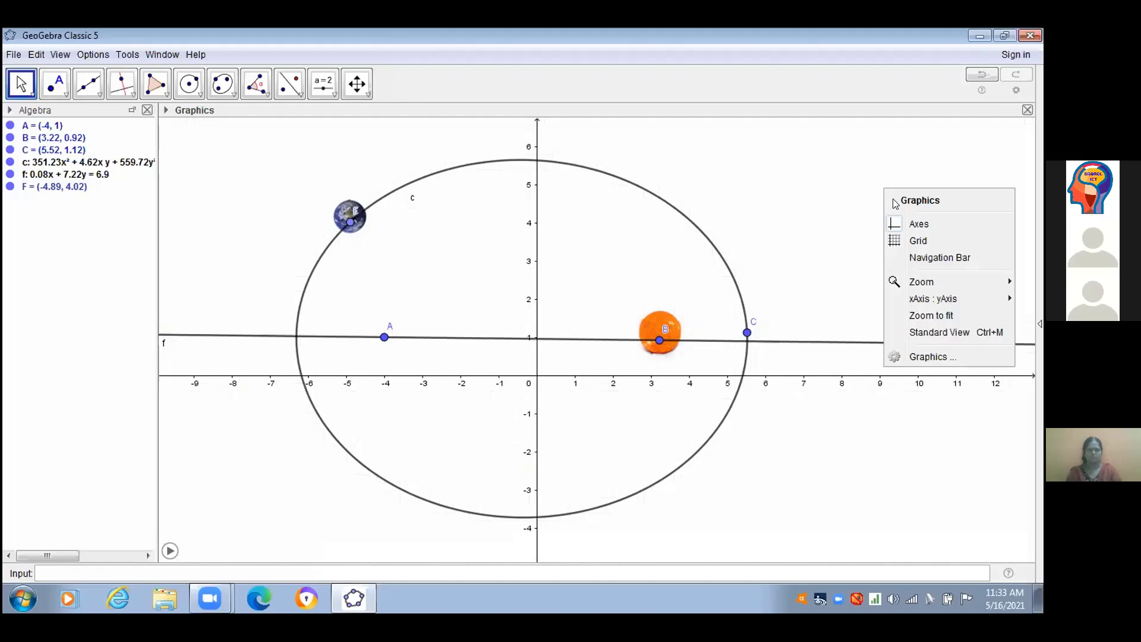
left_click(914, 225)
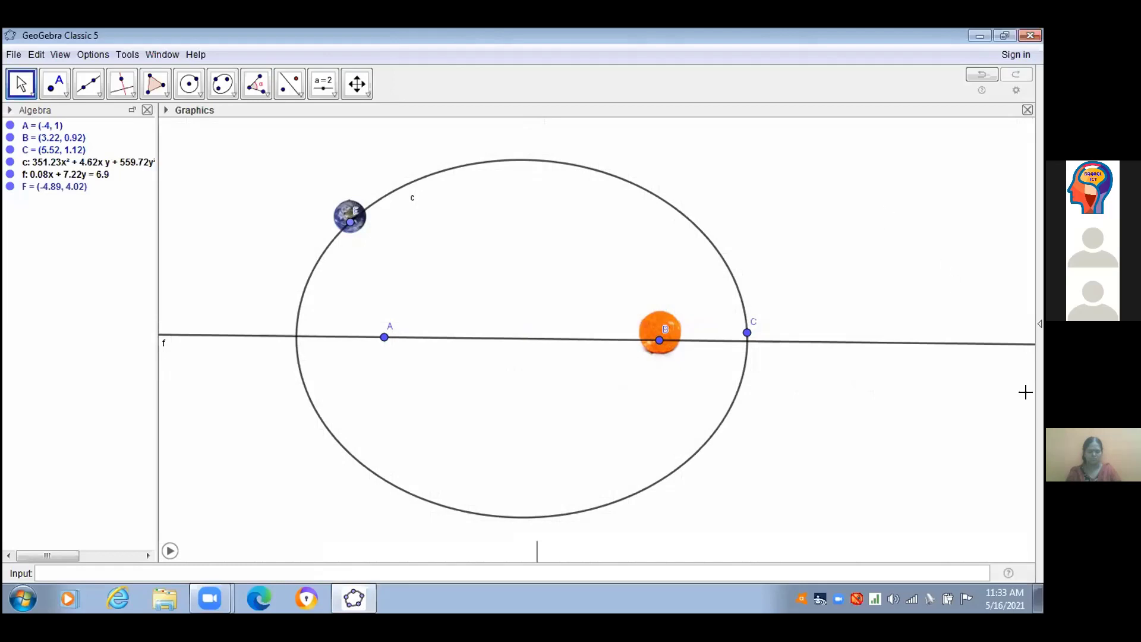
- Hide focus point A and line f through the ellipse's foci
left_click_drag(921, 456, 981, 485)
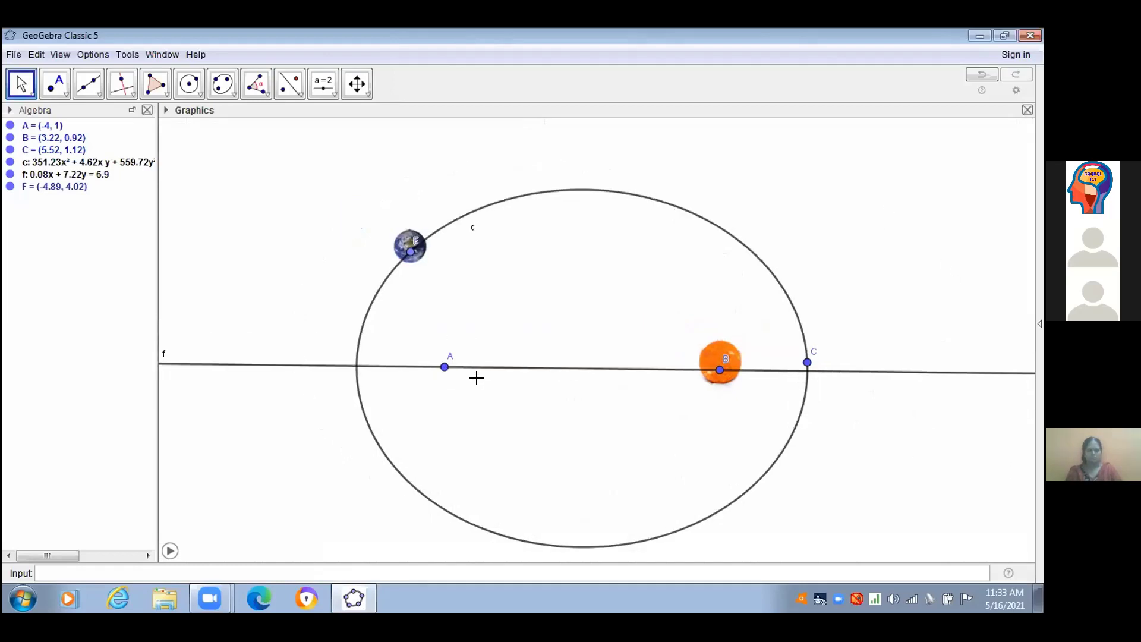
right_click(446, 368)
left_click(468, 413)
left_click(10, 125)
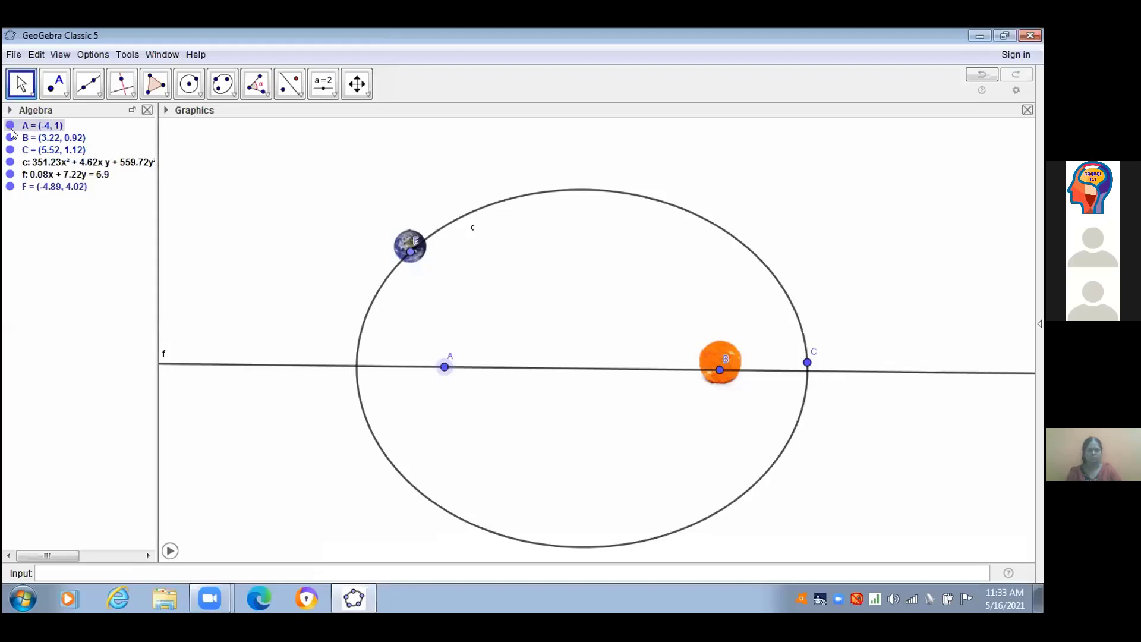
left_click(10, 126)
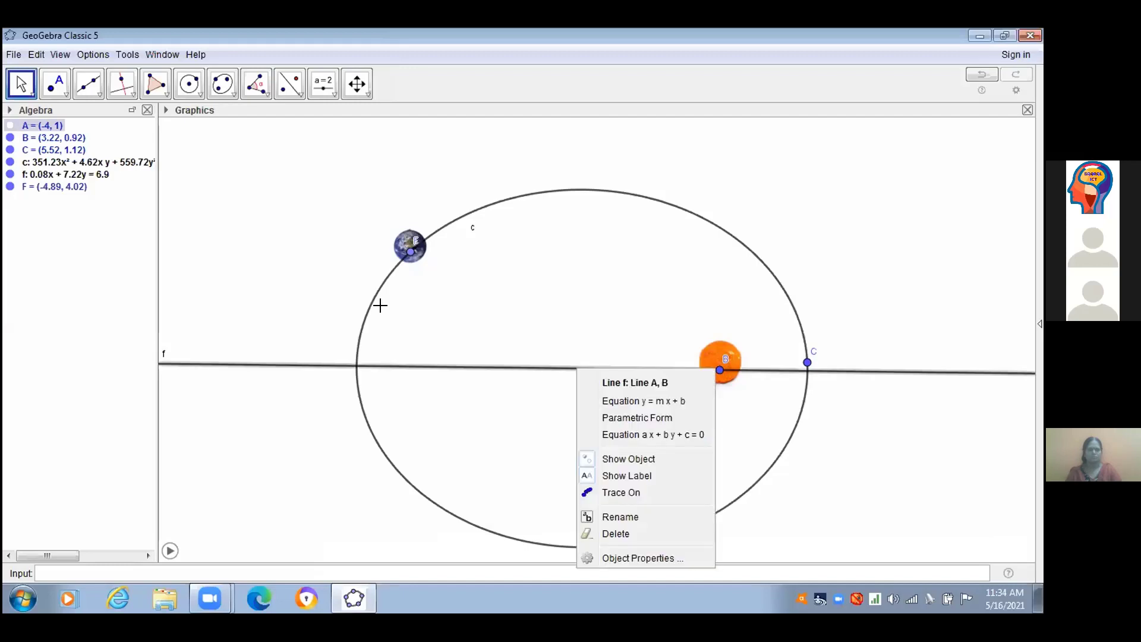
right_click(464, 366)
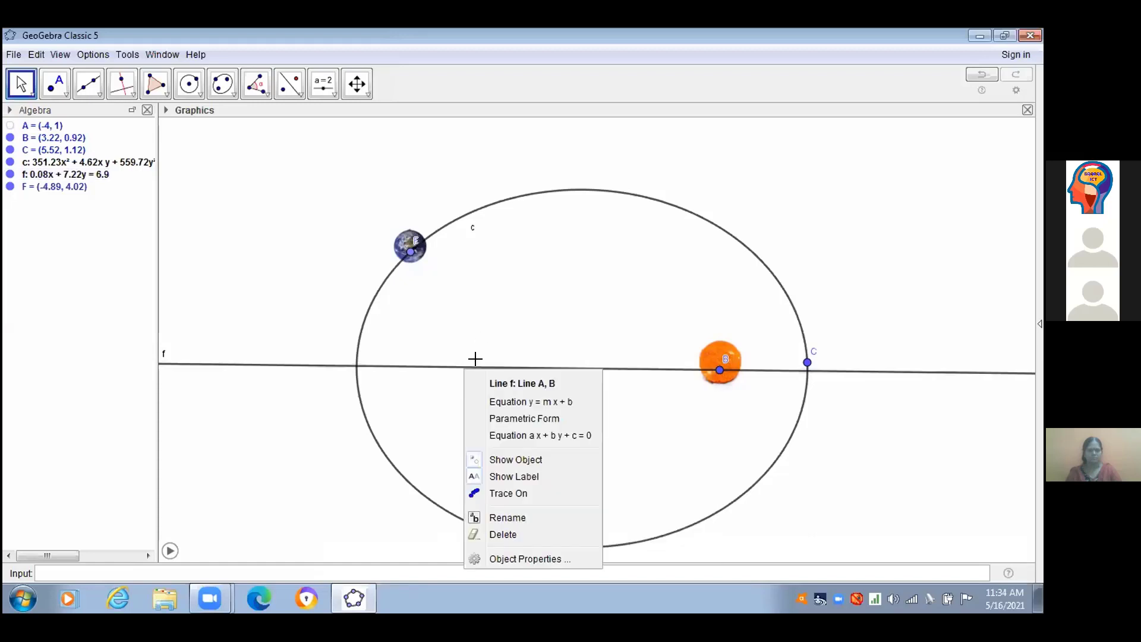
left_click(475, 359)
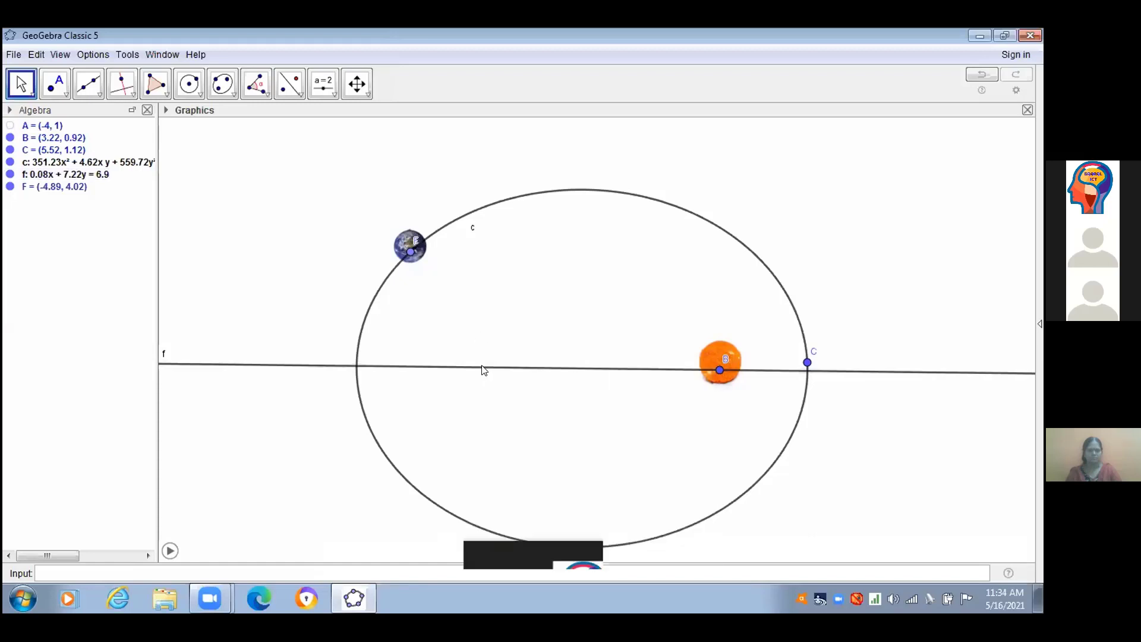
right_click(483, 369)
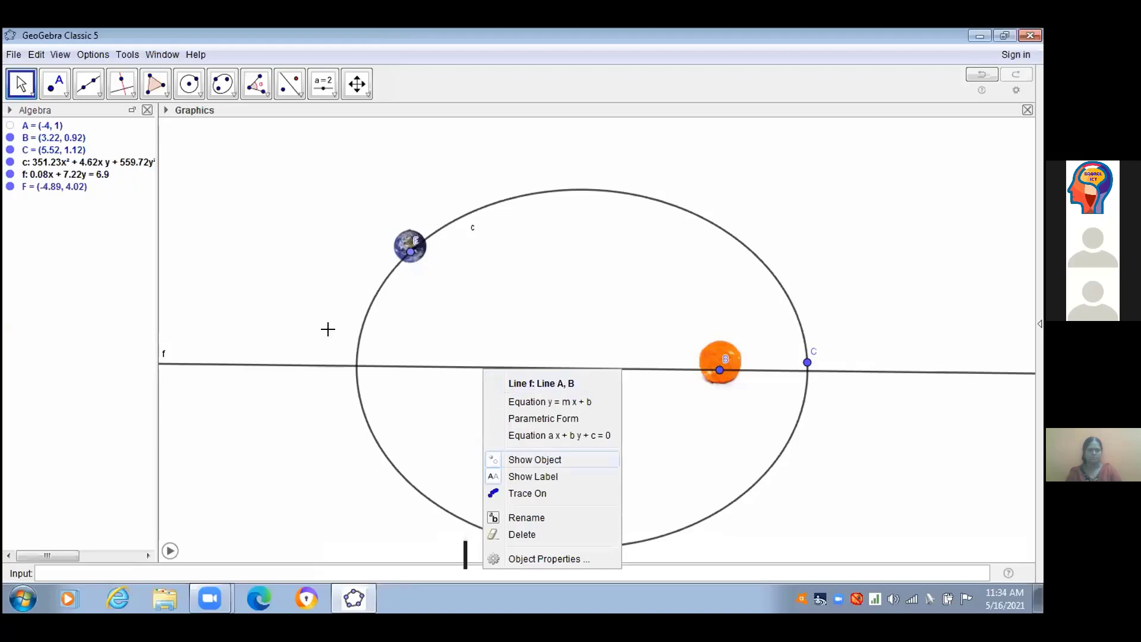
key("Return")
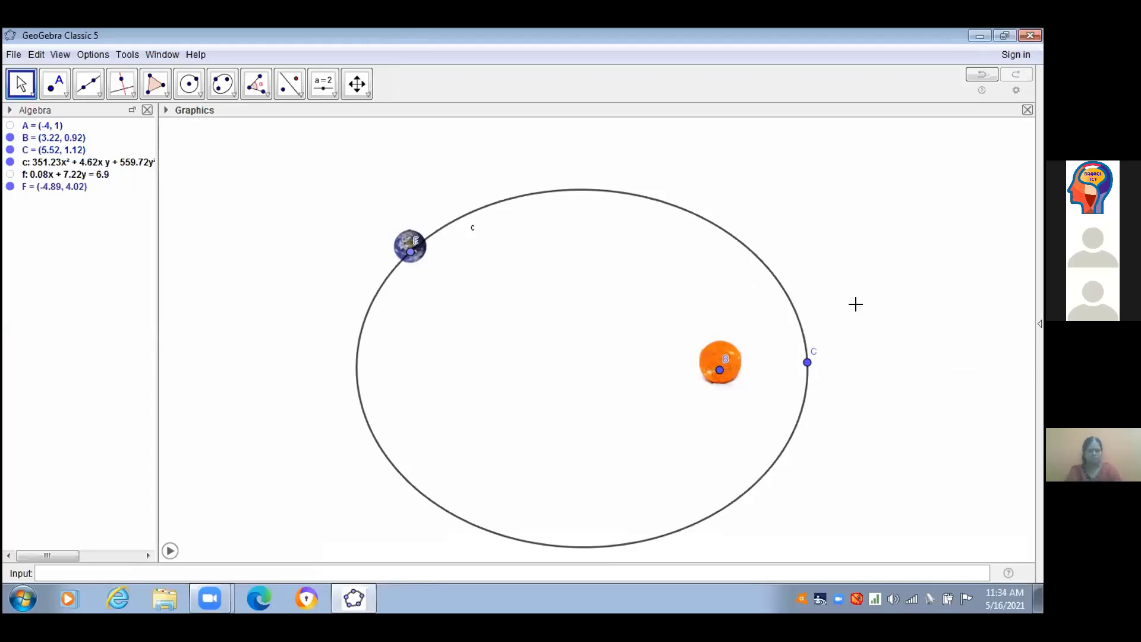
- Hide ellipse c and point C, and run the Earth's orbit animation for a while before pausing it
right_click(599, 192)
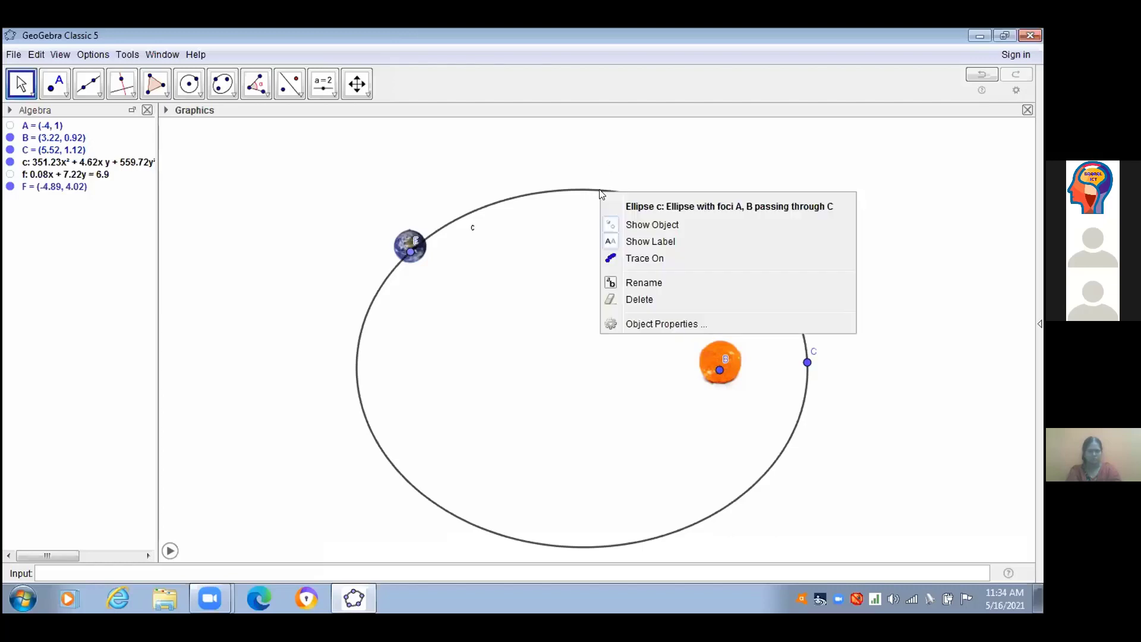
left_click(641, 224)
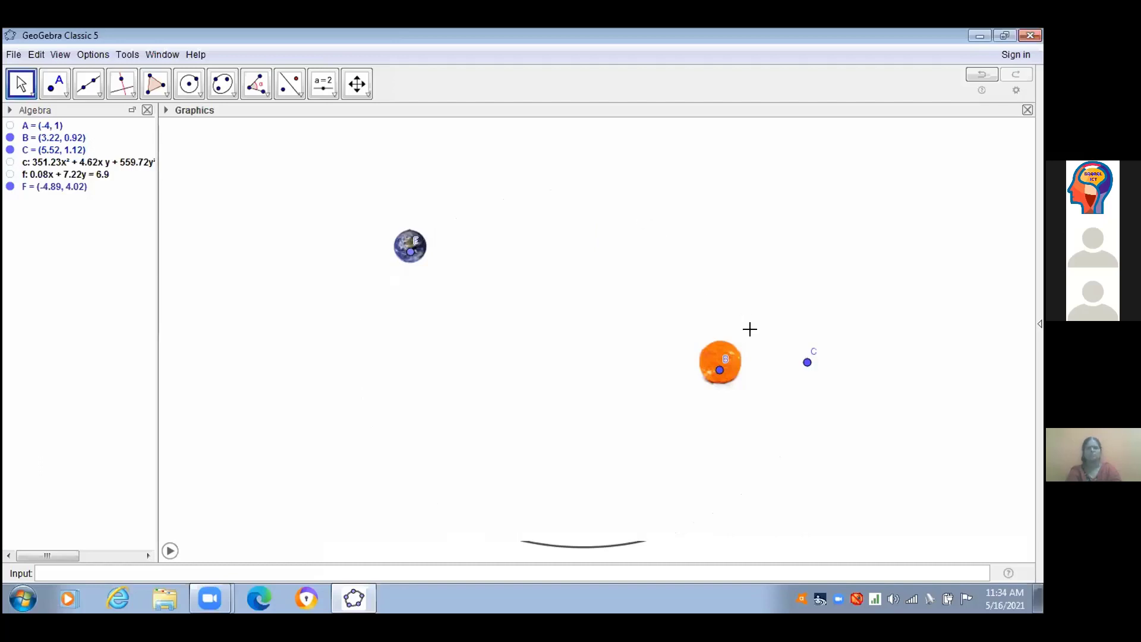
right_click(807, 364)
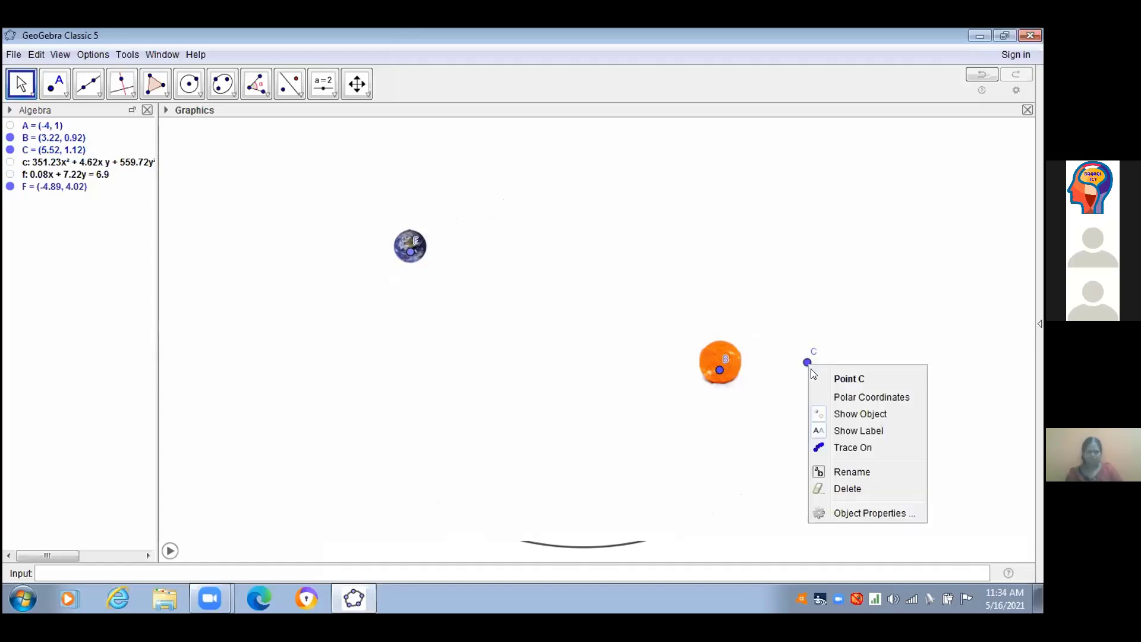
left_click(844, 413)
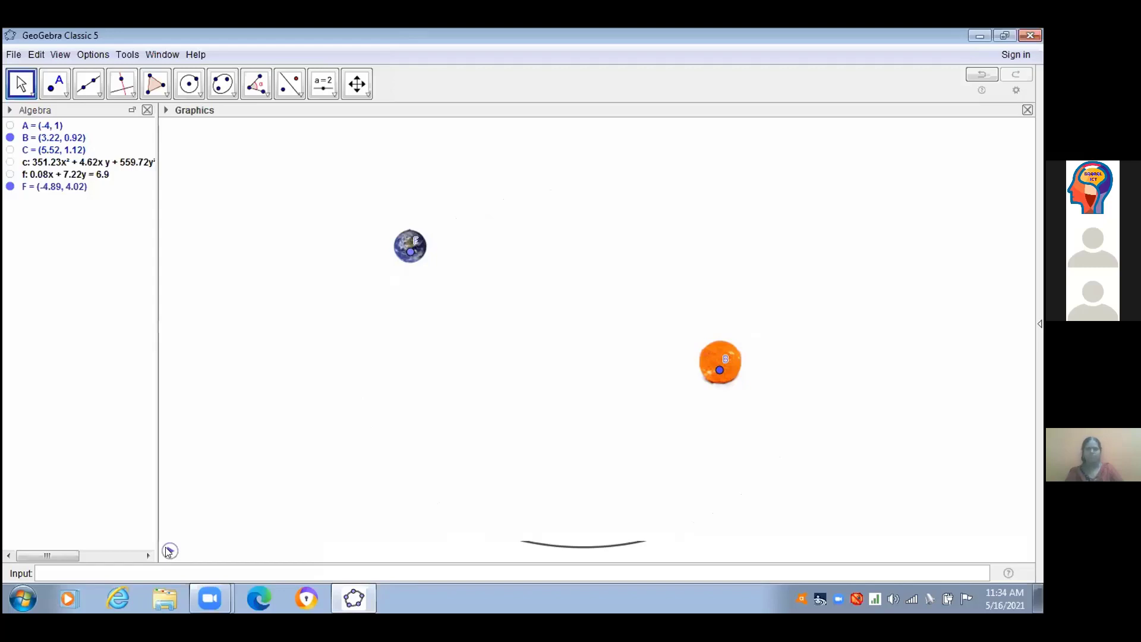
left_click(169, 551)
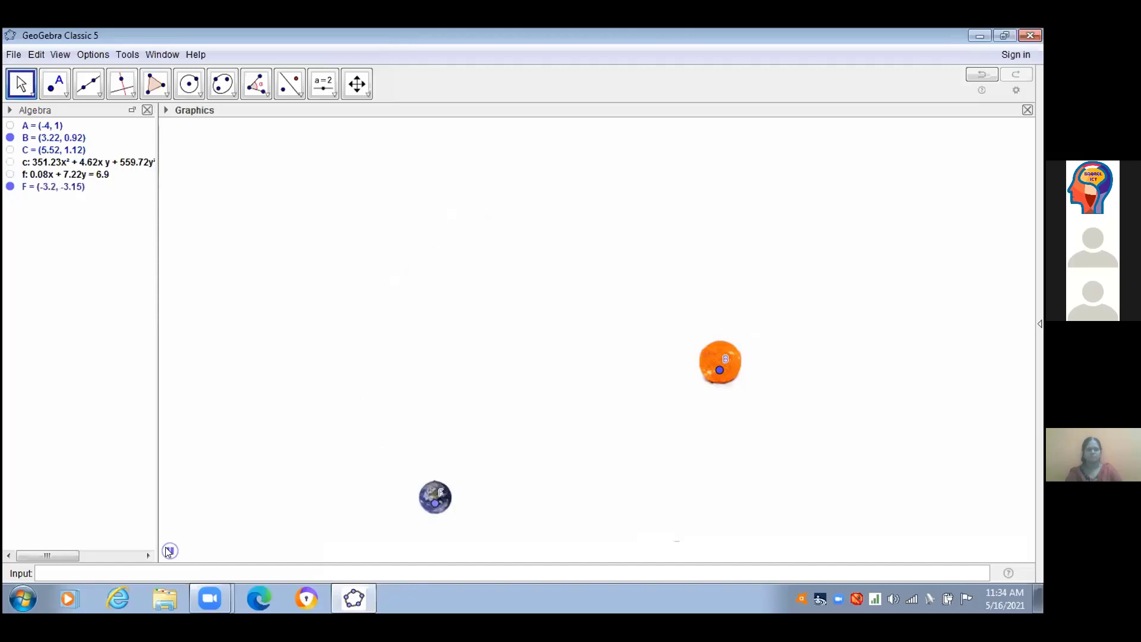
left_click(169, 552)
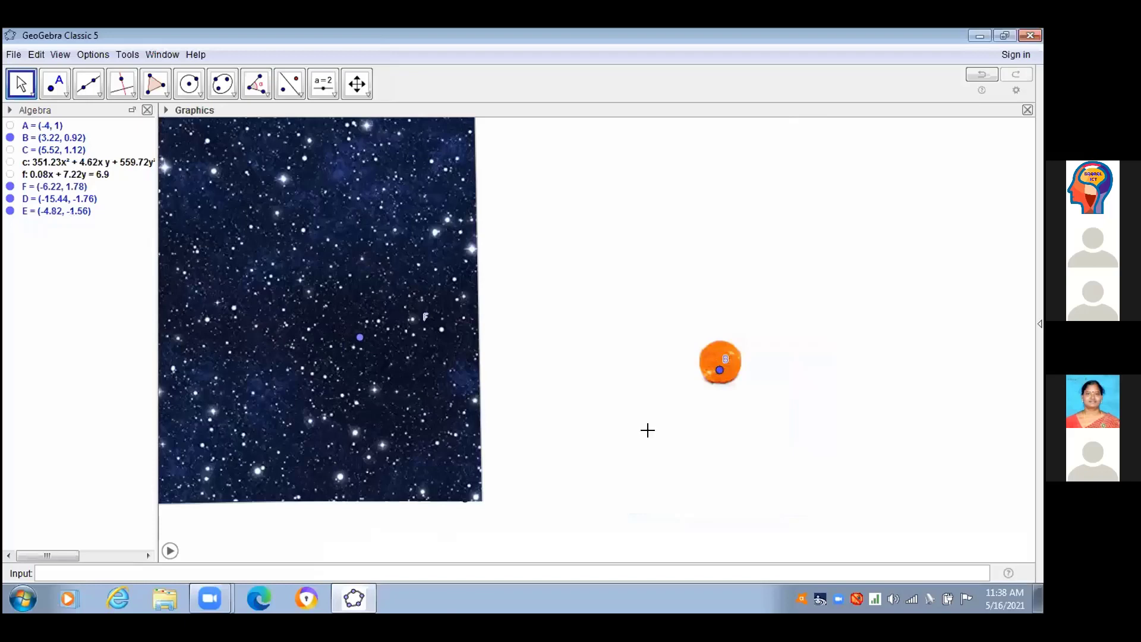
- Move and enlarge the starry space image to fill the graphics view, with lower corners at about (-12.22, -5.16) and (10.54, -5.3)
left_click_drag(647, 430, 682, 442)
left_click_drag(367, 360, 514, 402)
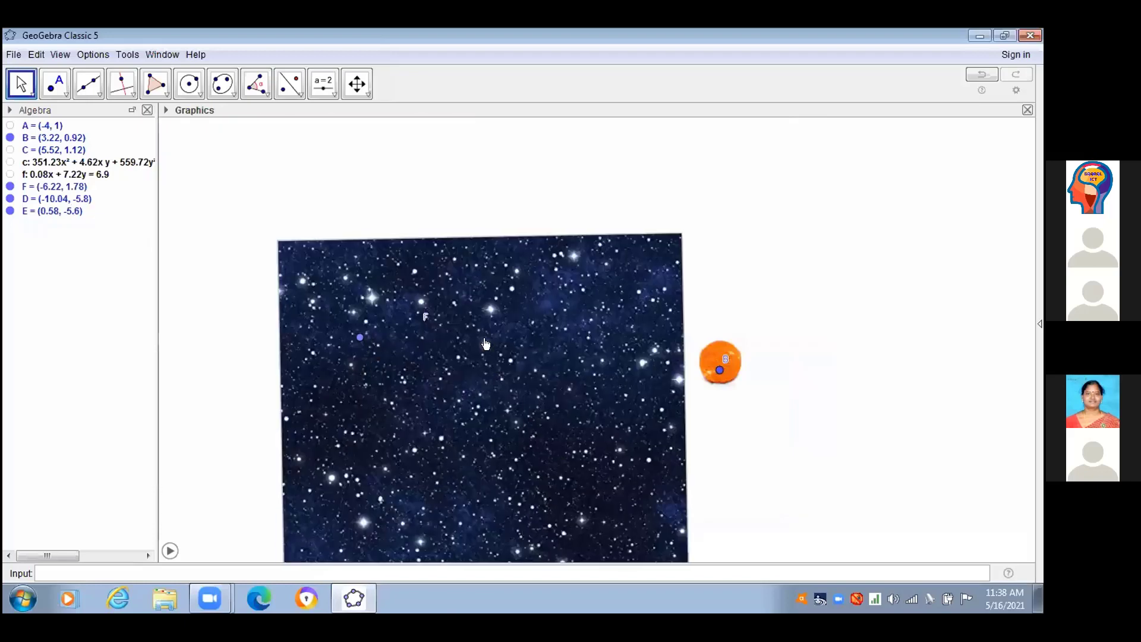
left_click_drag(453, 285, 376, 192)
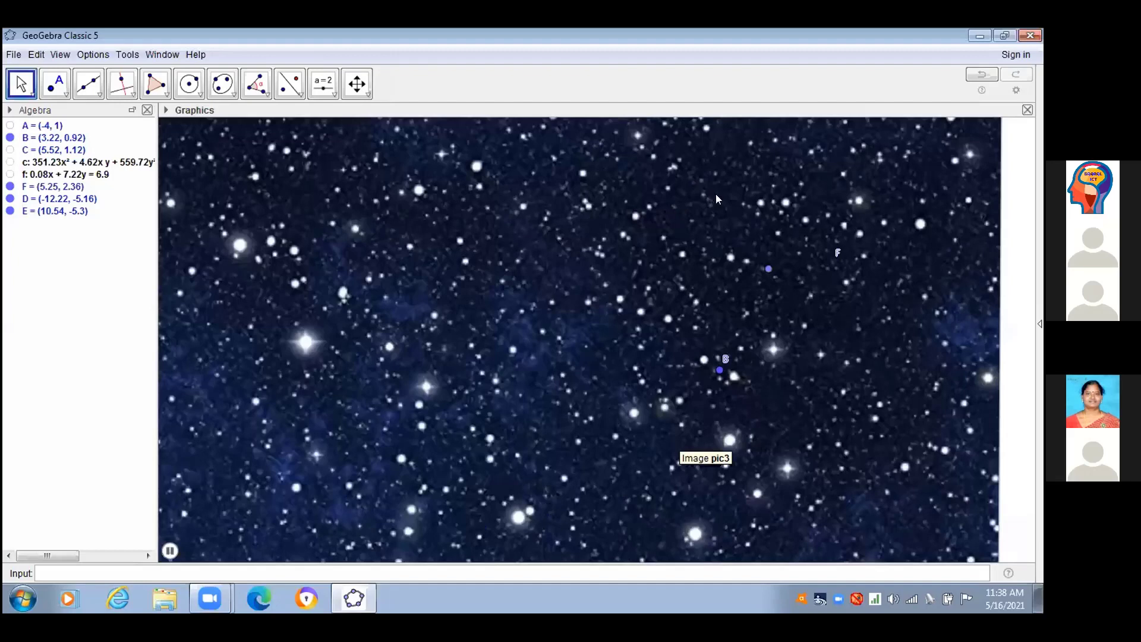
- Set the starry space image pic3 as a background image and close its properties
double_click(733, 308)
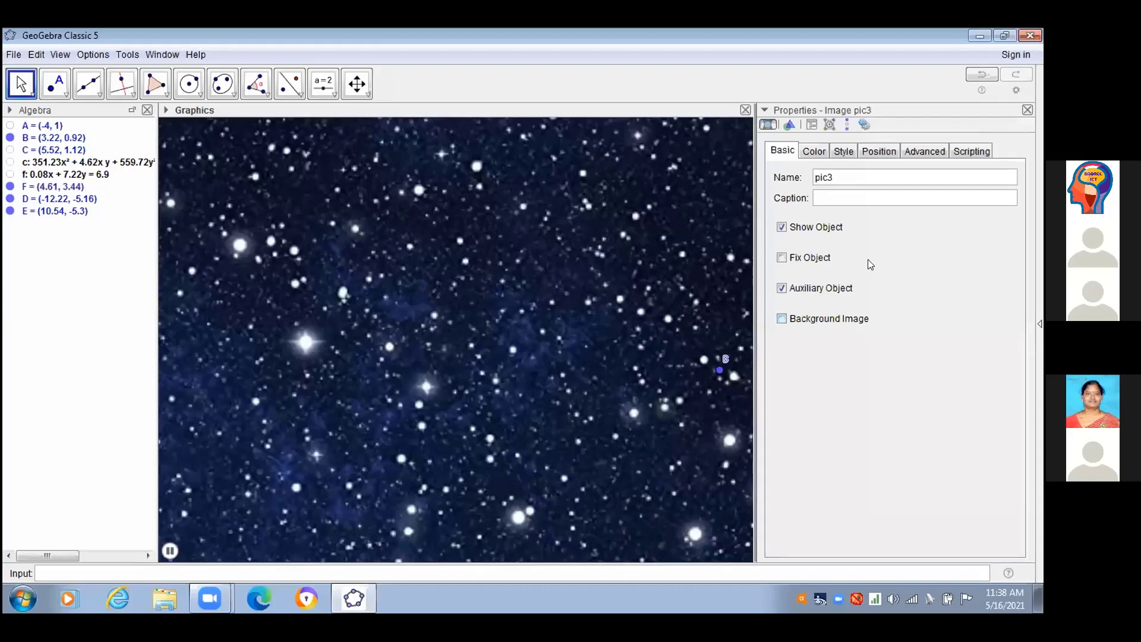
key("space")
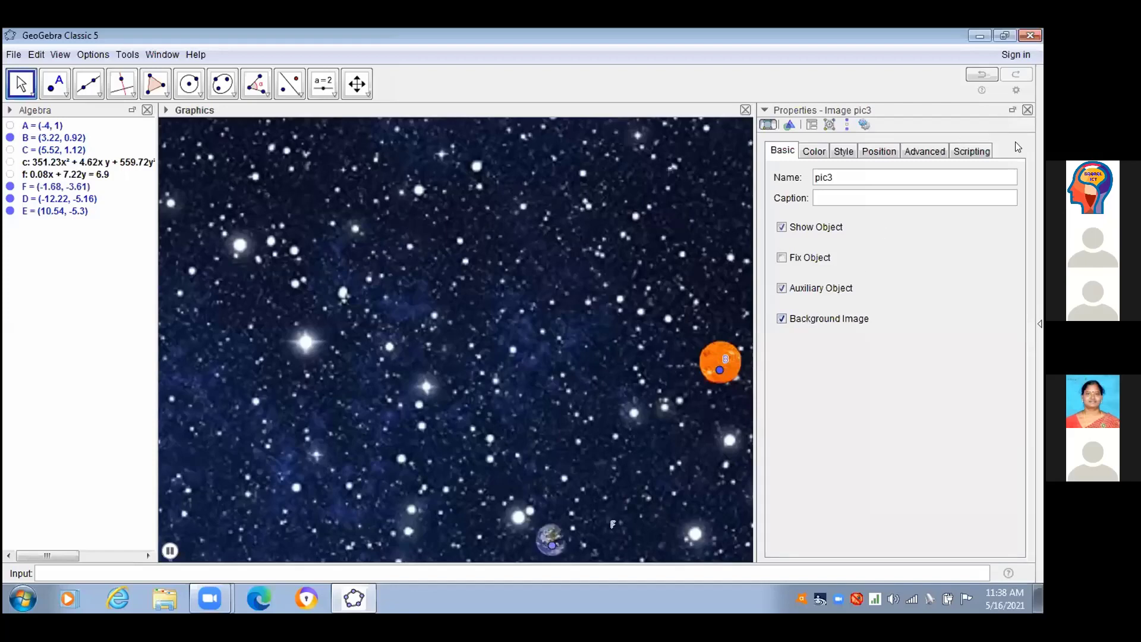
key("Escape")
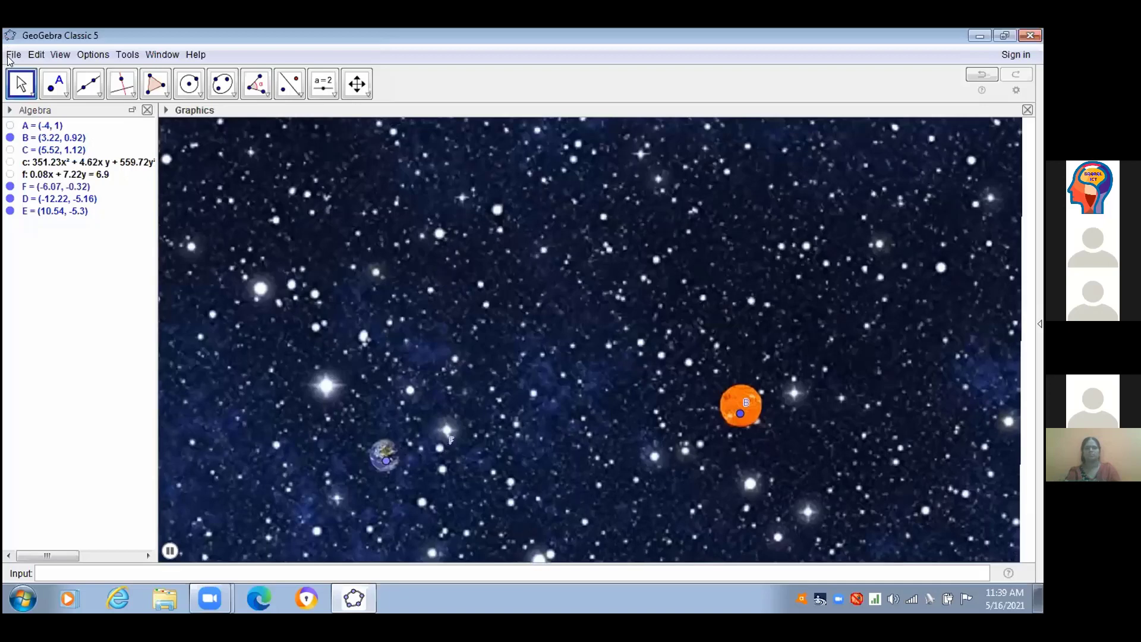
- Save the construction on the Desktop as space.jpg in GeoGebra format and close the program
left_click(11, 55)
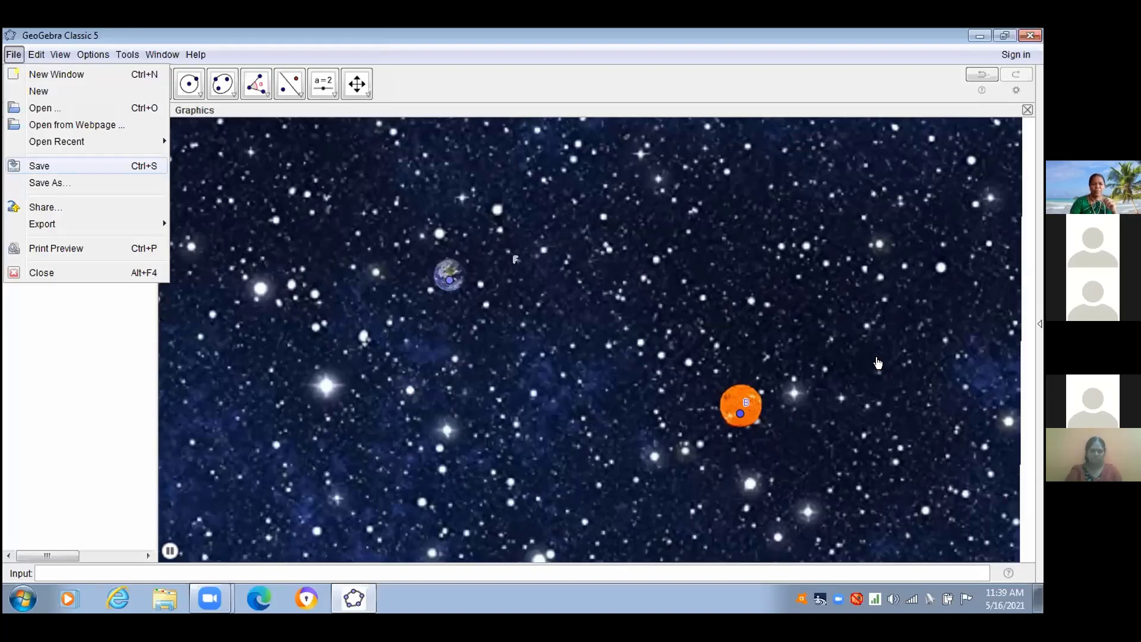
key("Return")
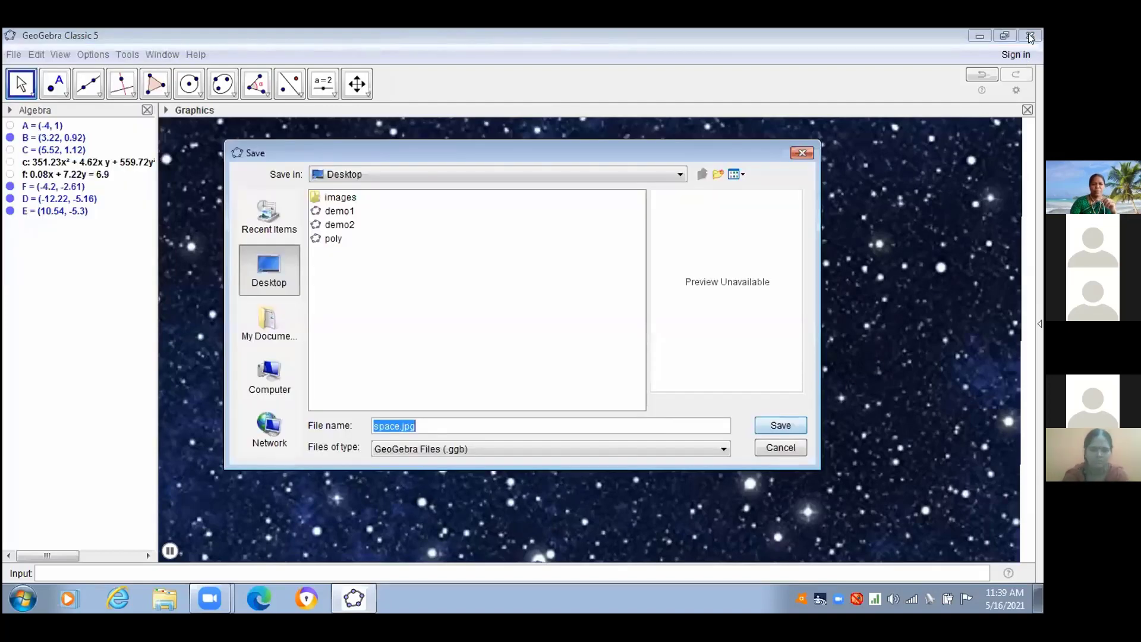
key("Return")
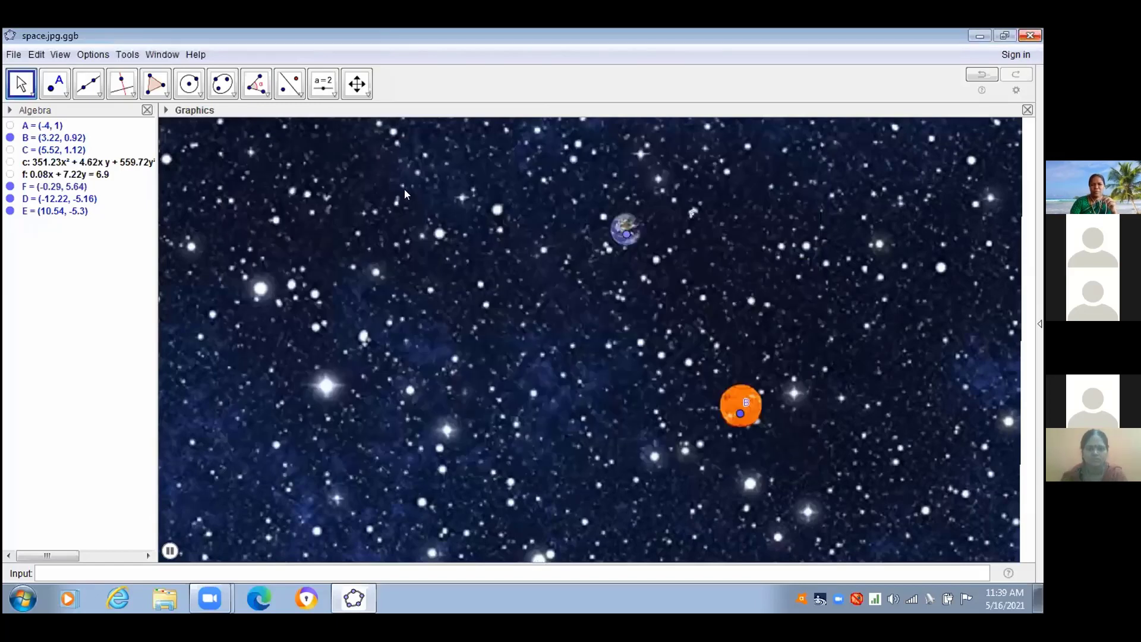
key("alt+F4")
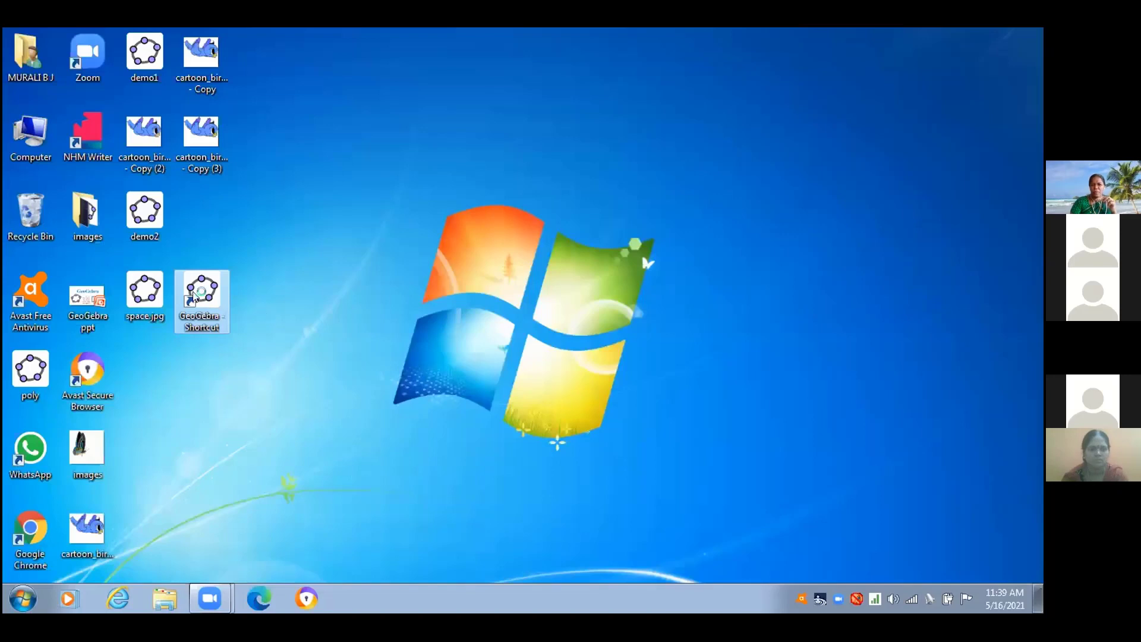
- Start GeoGebra and place a text object reading "maths" in the Graphics view at about (1.5, 3)
double_click(202, 300)
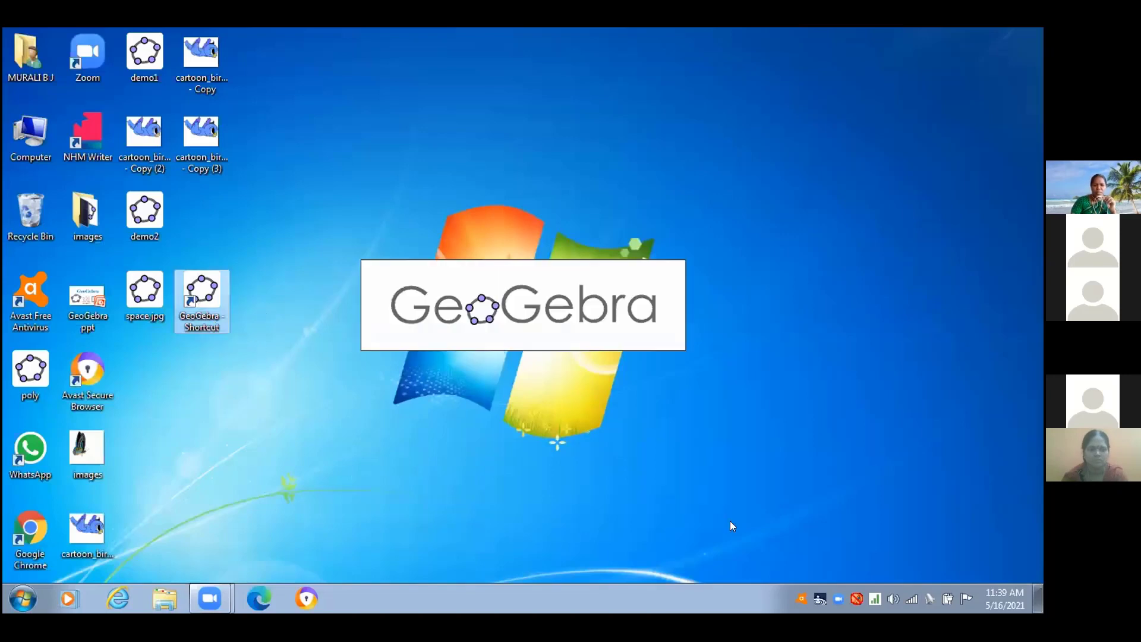
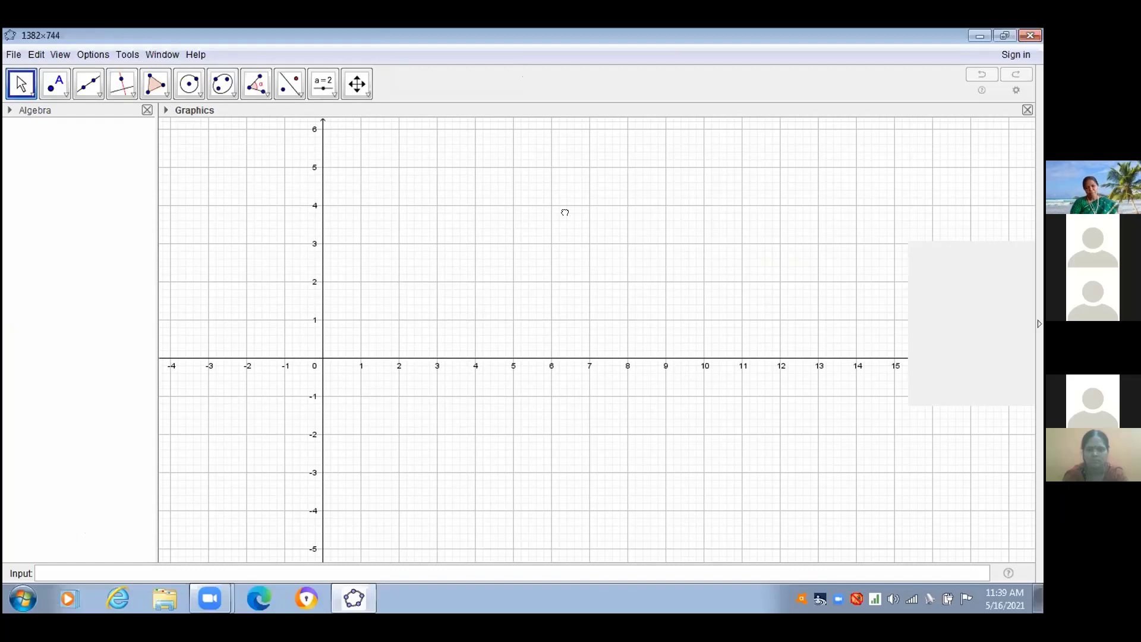
left_click(323, 84)
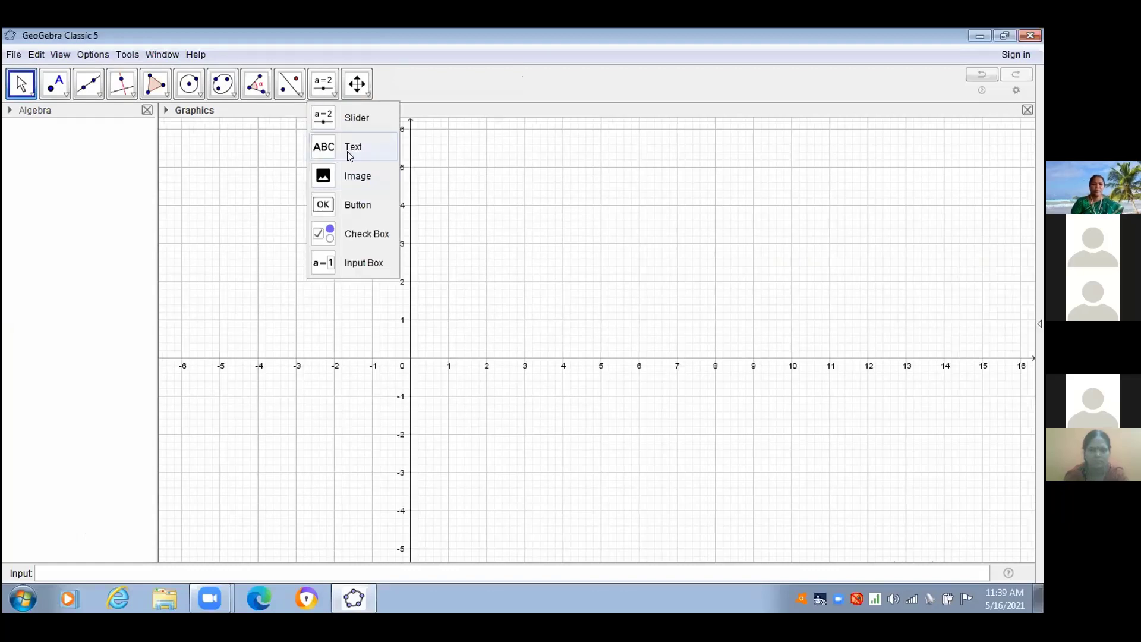
left_click(331, 95)
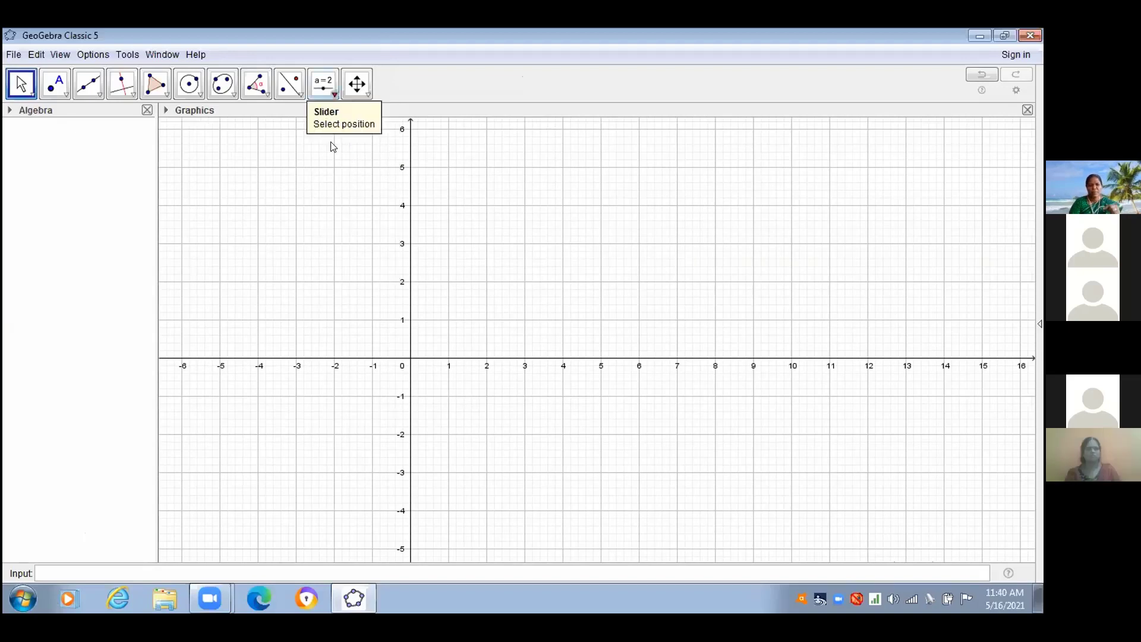
left_click(323, 83)
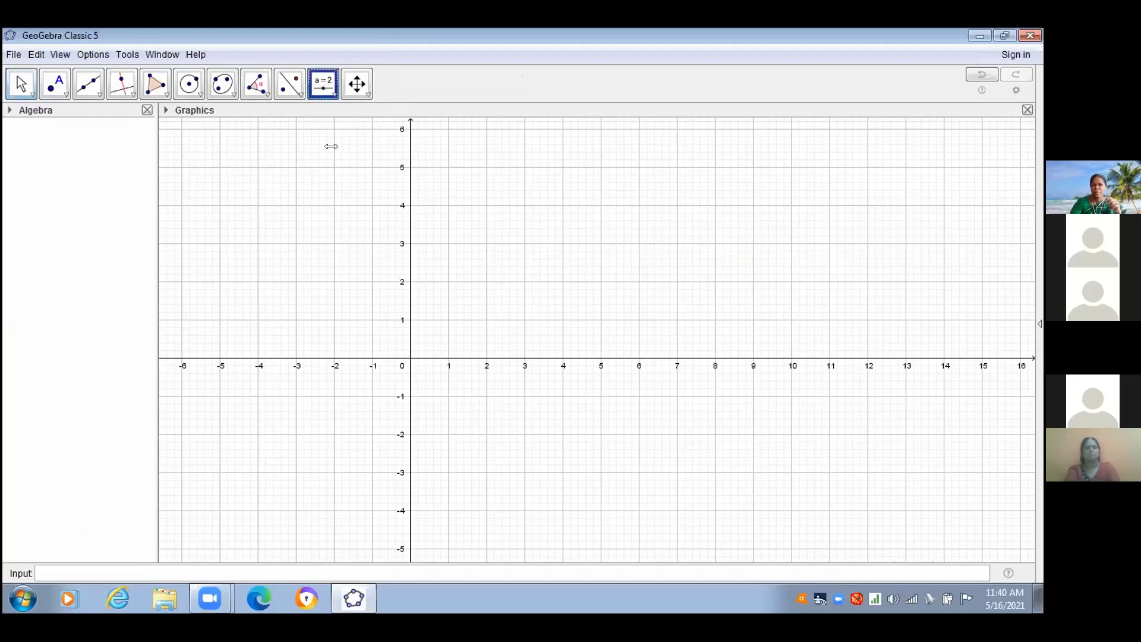
left_click(324, 84)
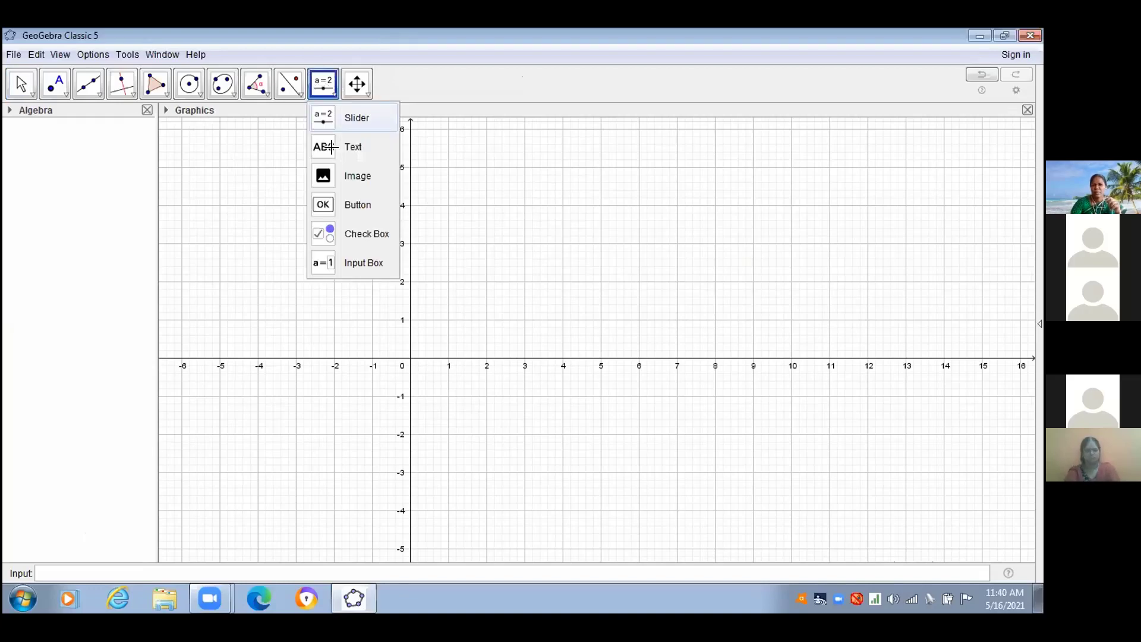
left_click(360, 257)
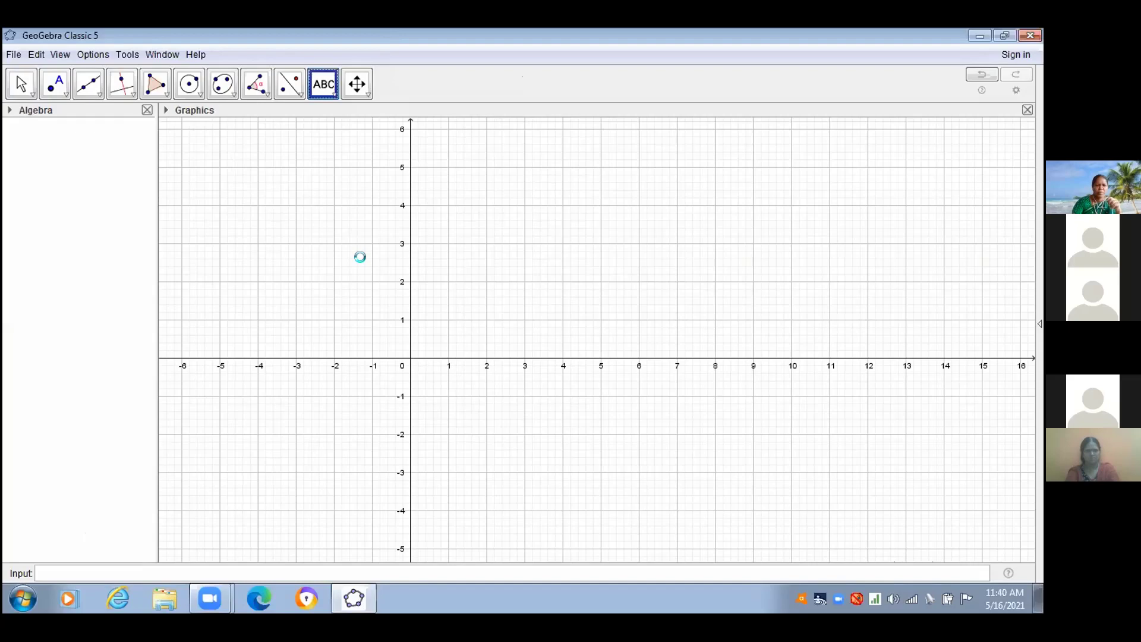
left_click(378, 257)
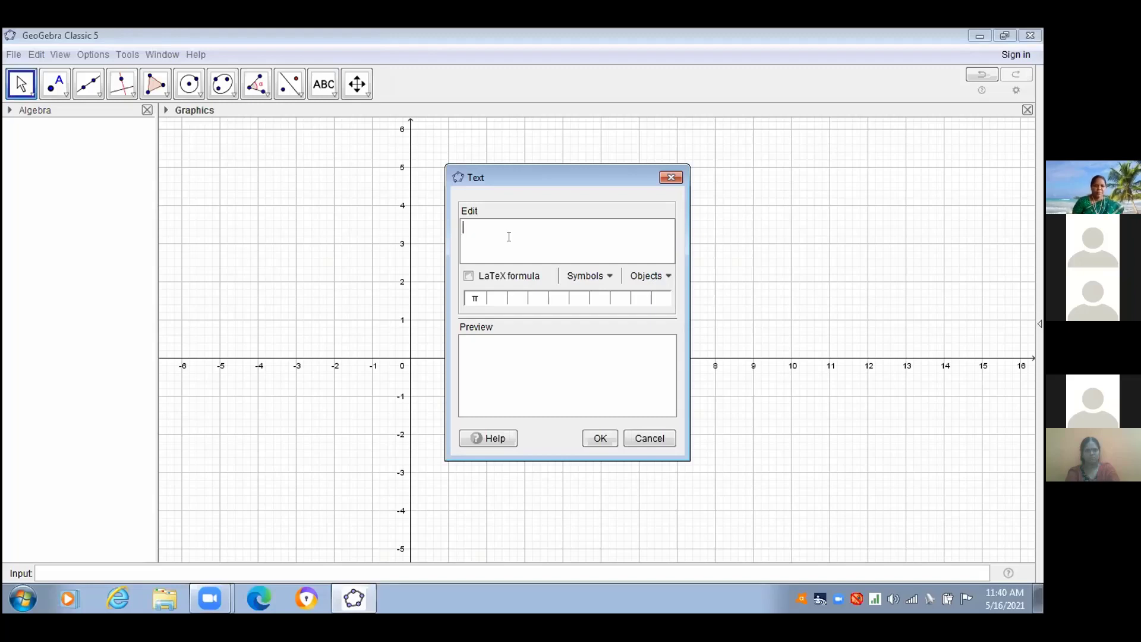
type("maths")
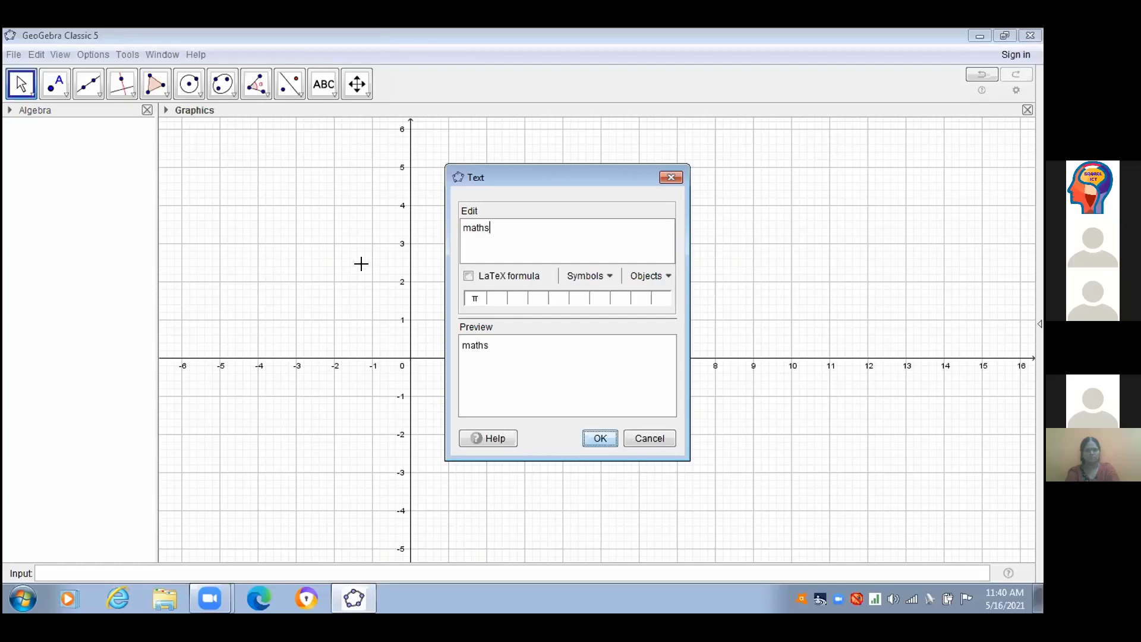
key("Return")
left_click_drag(372, 260, 477, 236)
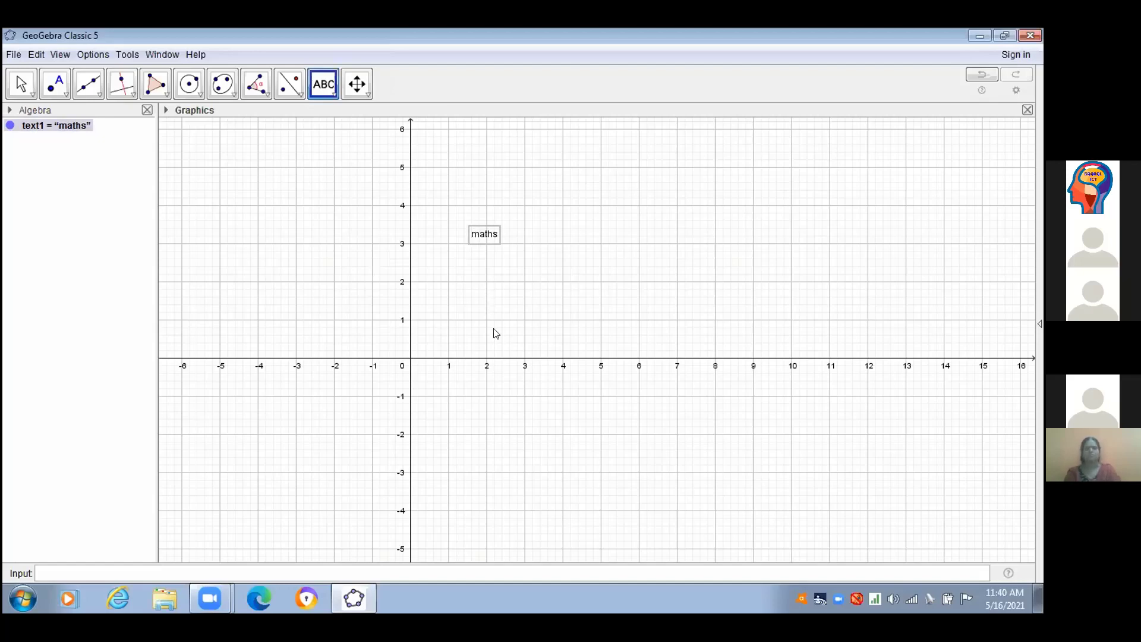
- Format the "maths" text as Extra Large and bold with a red foreground color (255, 0, 0)
left_click(515, 376)
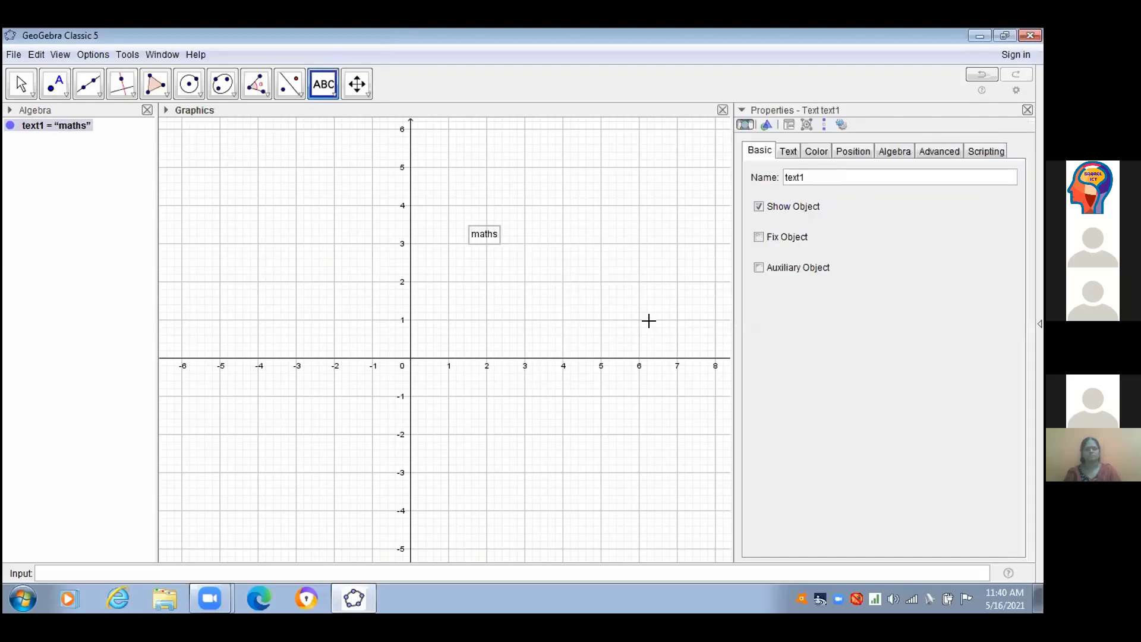
left_click(788, 152)
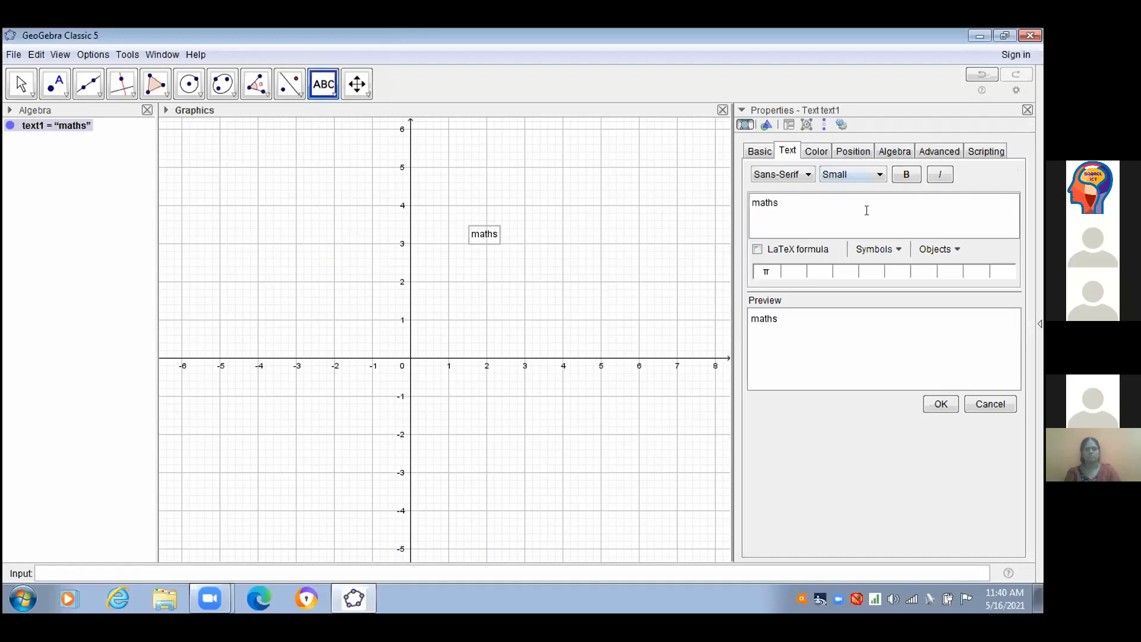
left_click(853, 174)
left_click(850, 256)
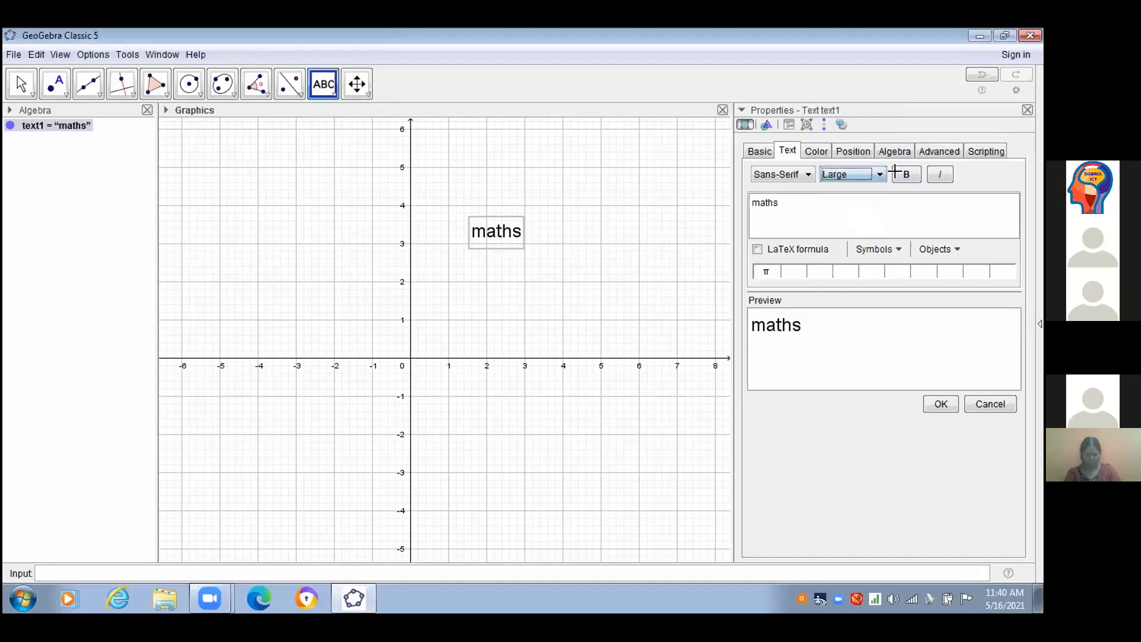
left_click(853, 174)
left_click(850, 244)
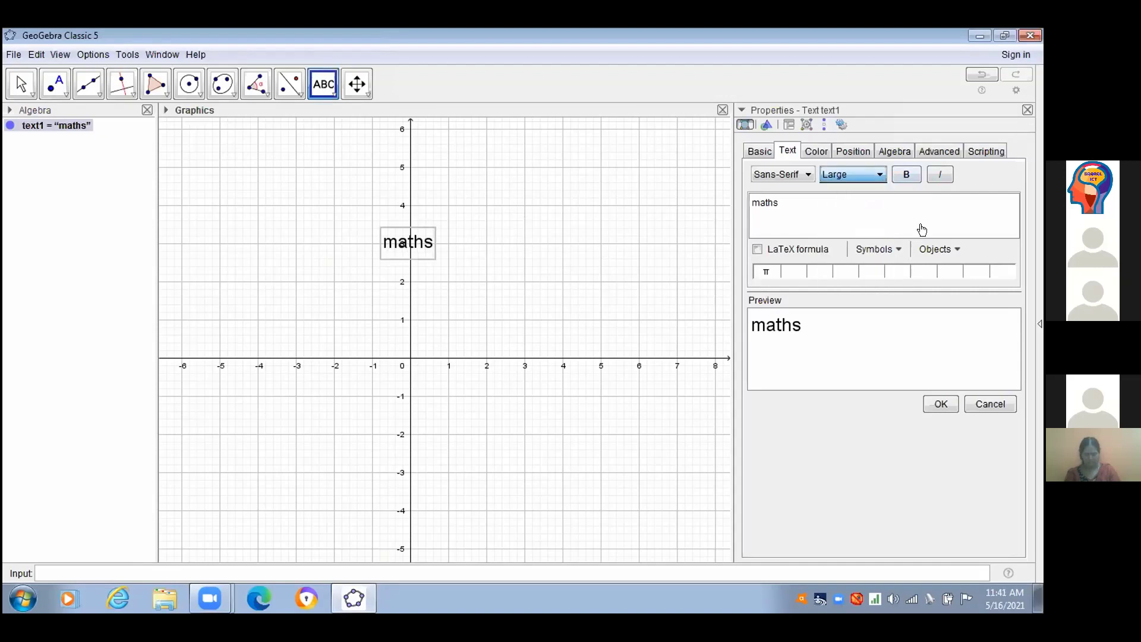
key("Down")
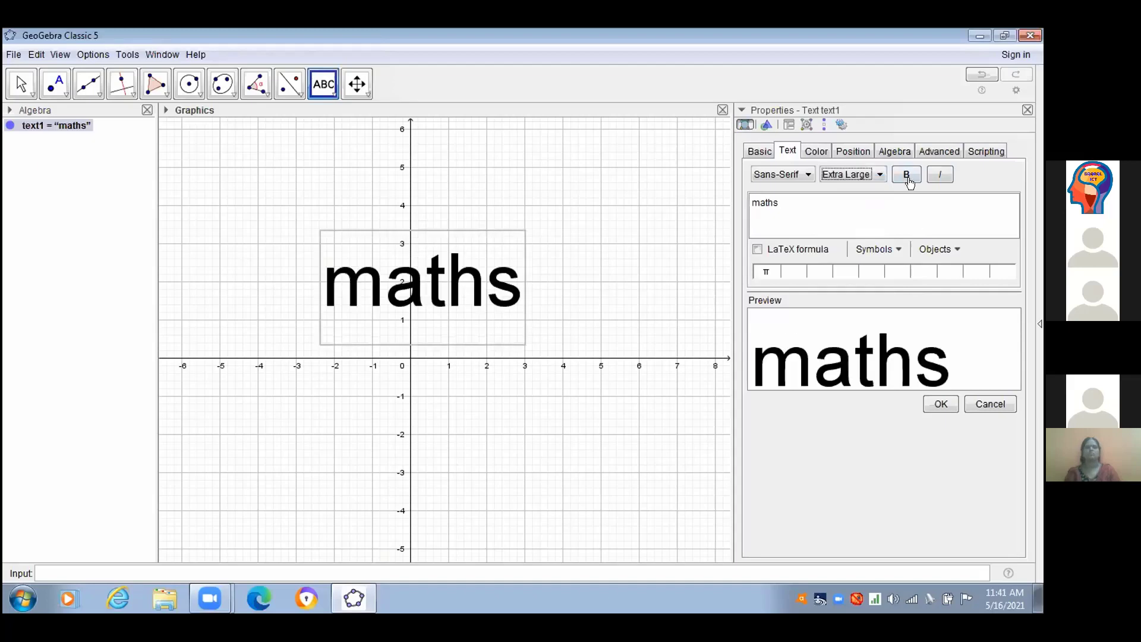
left_click(908, 179)
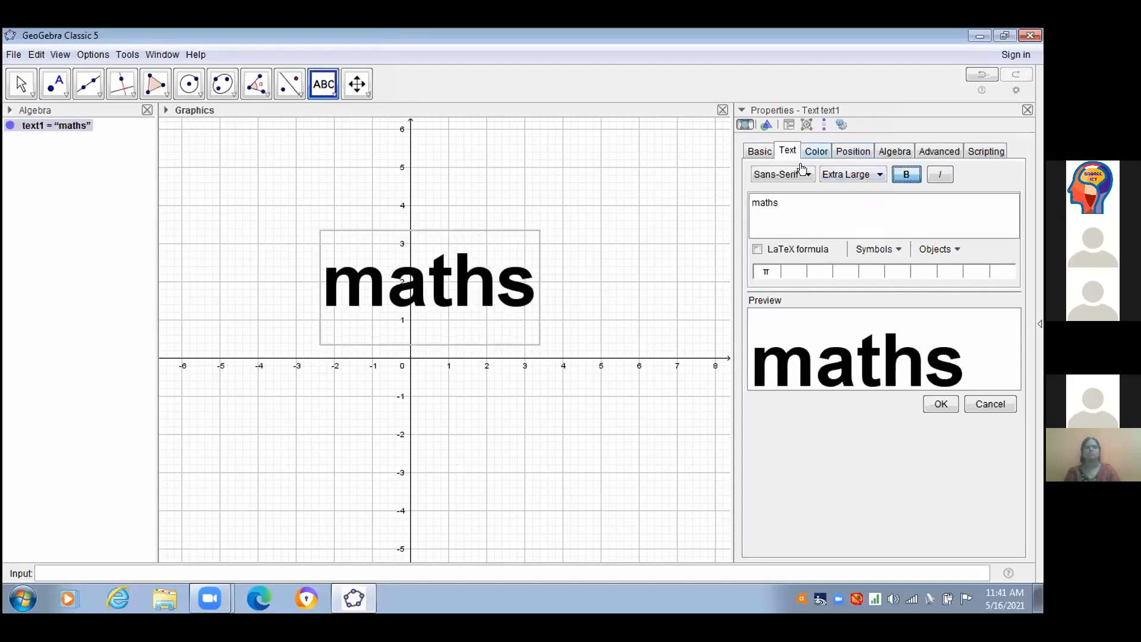
left_click(817, 151)
left_click(776, 180)
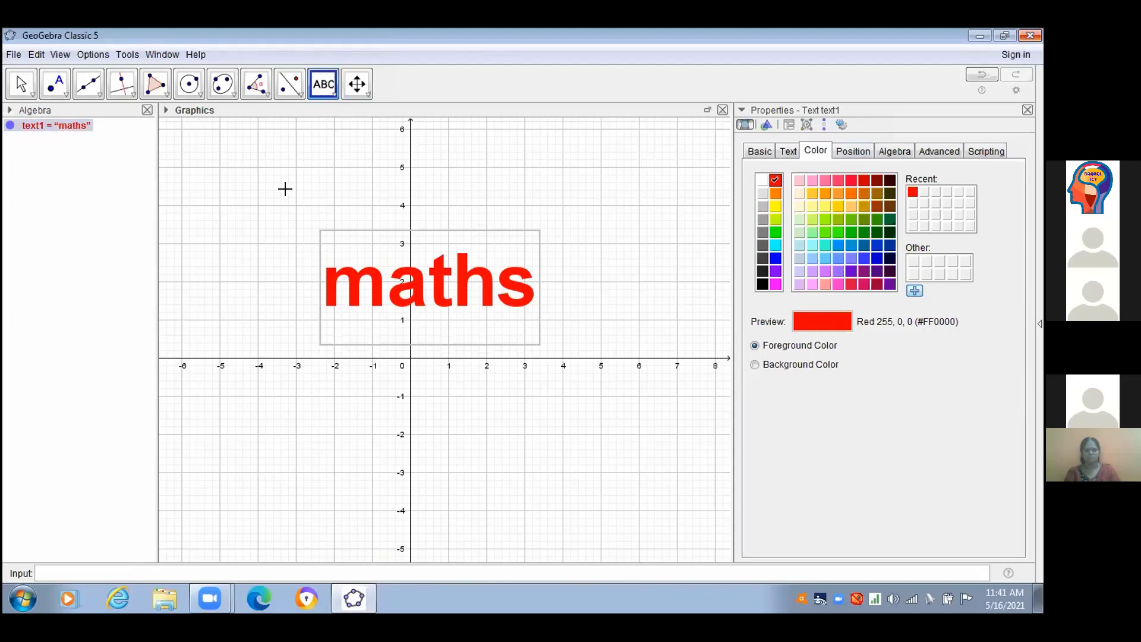
- Delete the "maths" text object and leave the Text tool without adding another text
right_click(432, 332)
left_click(1035, 353)
key("Delete")
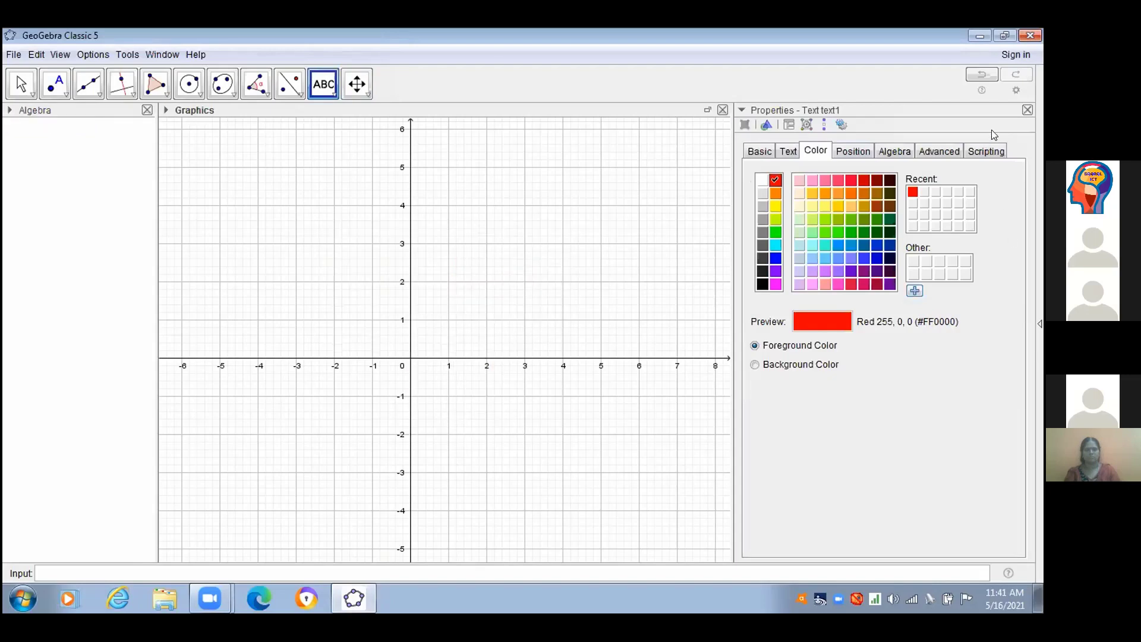
left_click(685, 183)
key("Escape")
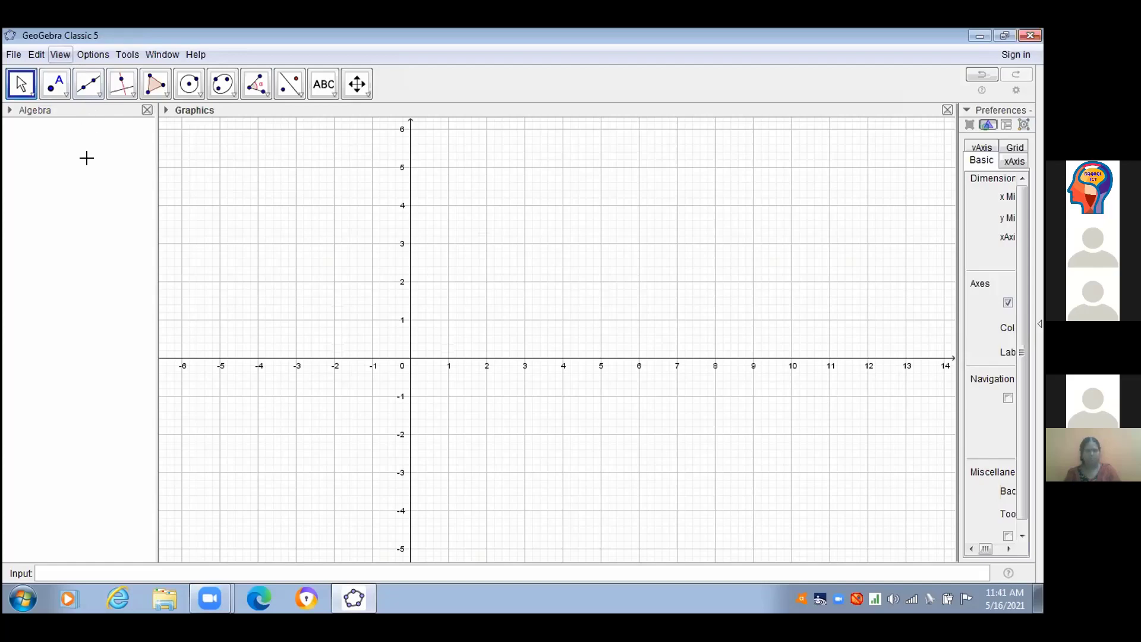
- Show the 3D Graphics view beside the 2D Graphics view and widen it to about half of the drawing area
left_click(60, 54)
left_click(264, 272)
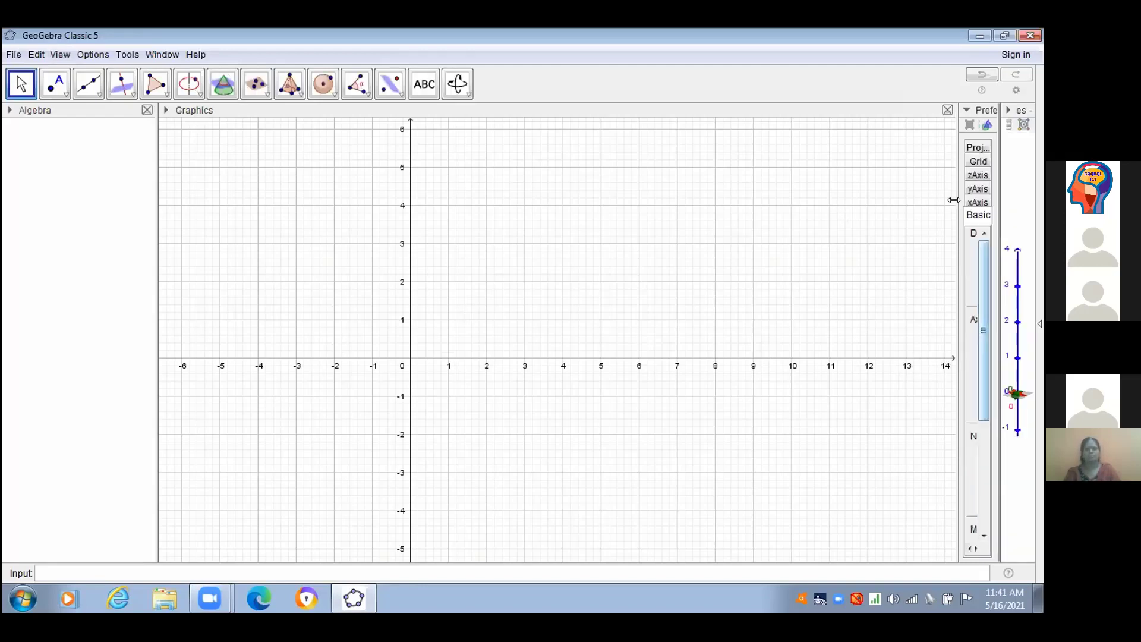
left_click_drag(953, 200, 699, 183)
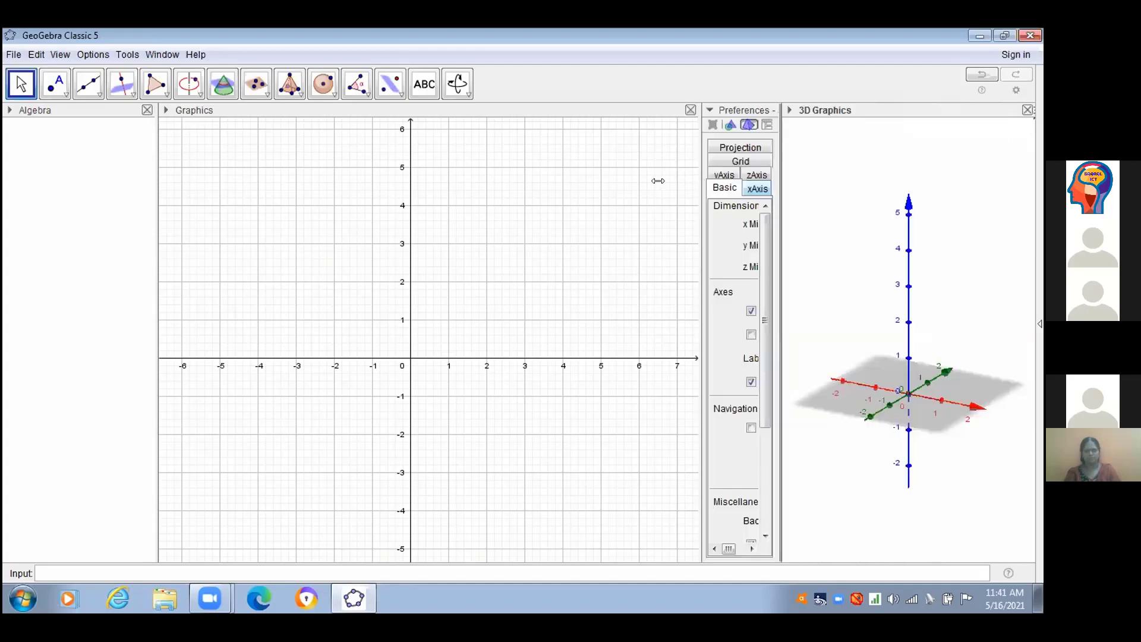
left_click_drag(608, 170, 761, 155)
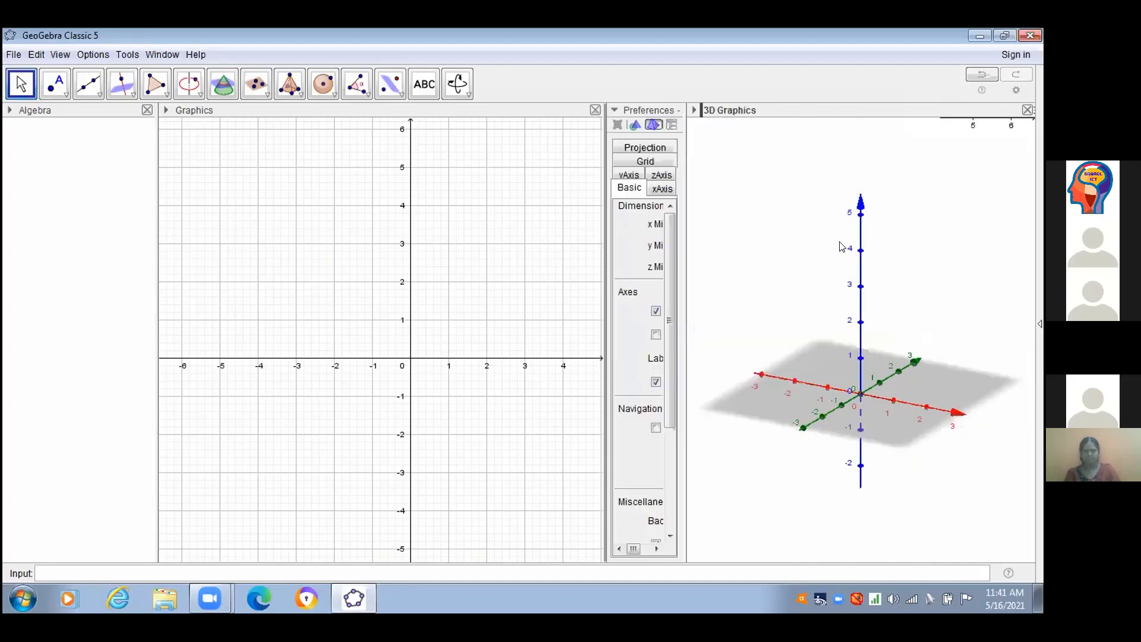
- Rotate the 3D view until the x-axis runs horizontally, and compare the tools offered for the 2D and 3D views
left_click_drag(841, 246, 724, 240)
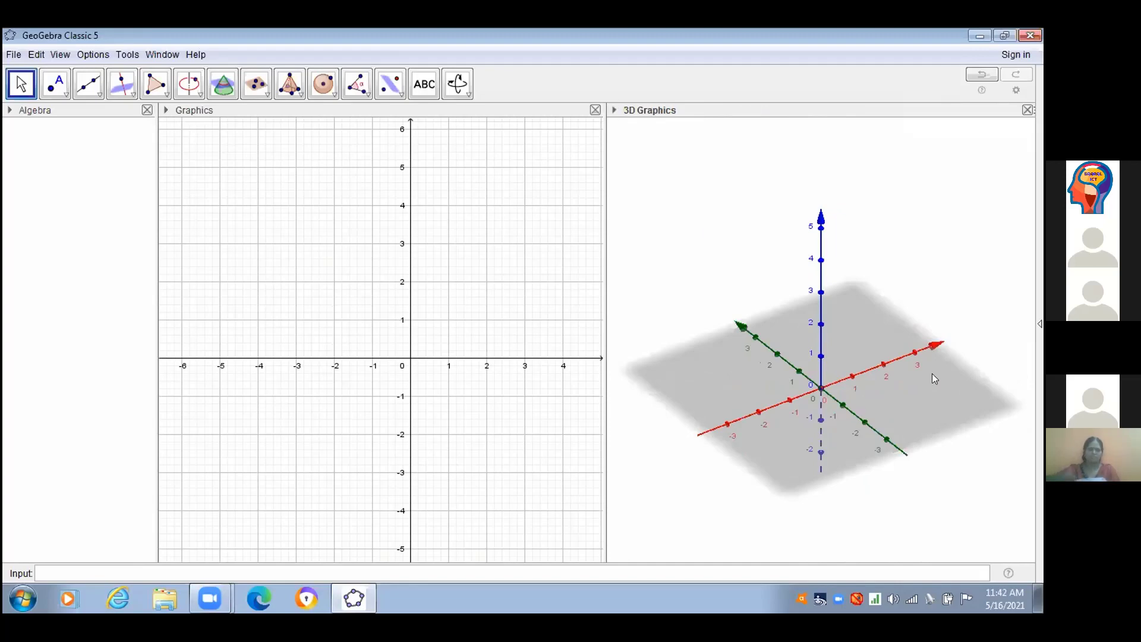
left_click_drag(932, 374, 931, 397)
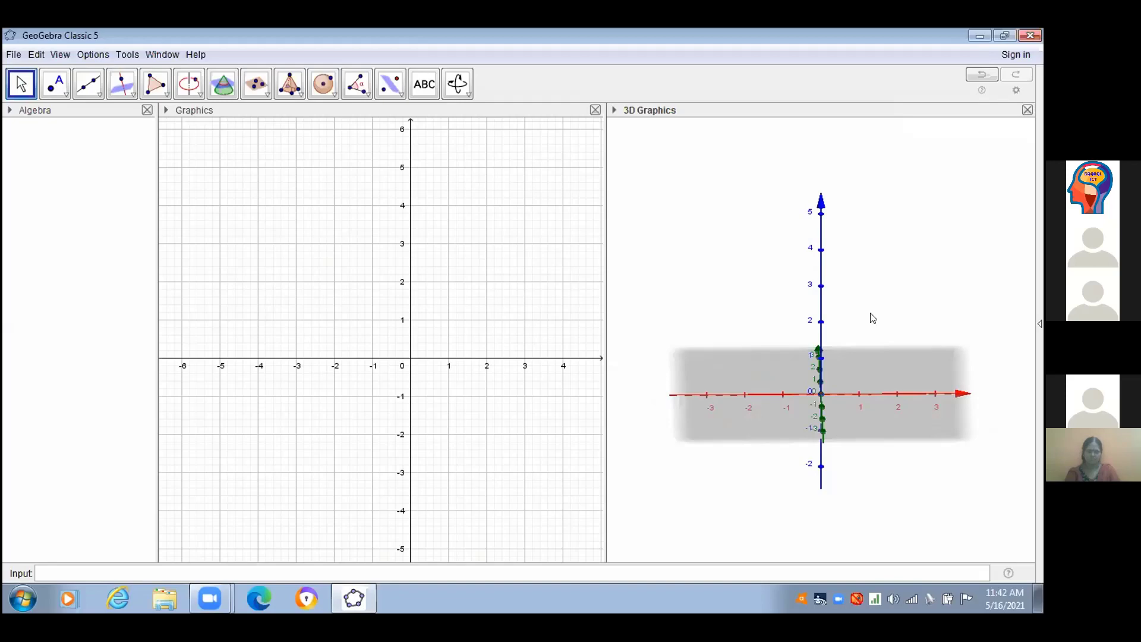
left_click(335, 211)
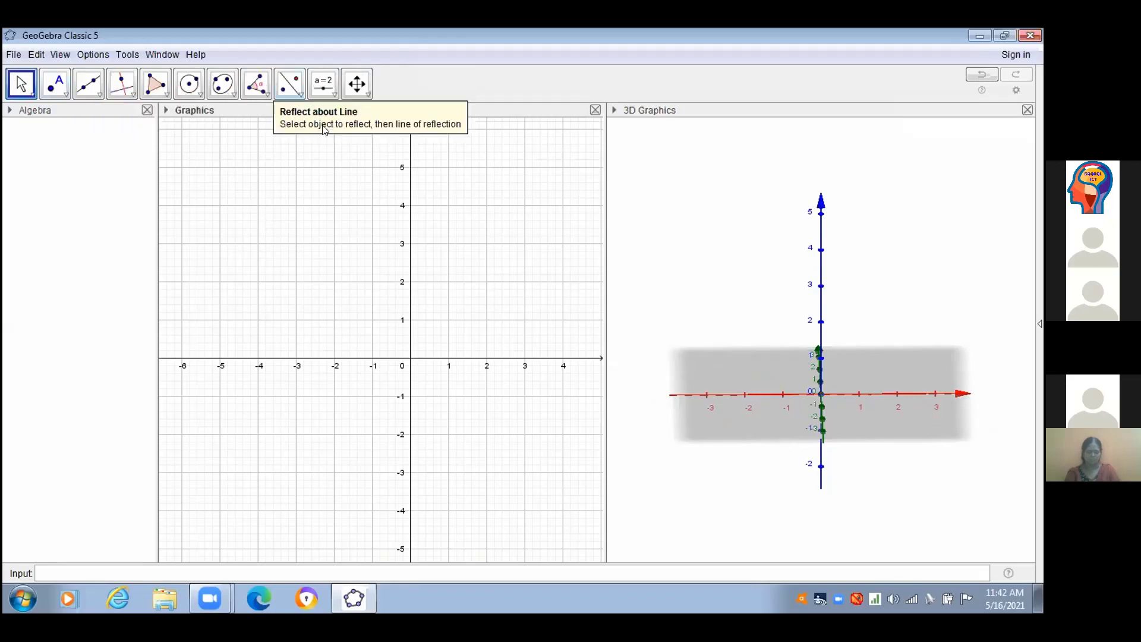
left_click(666, 217)
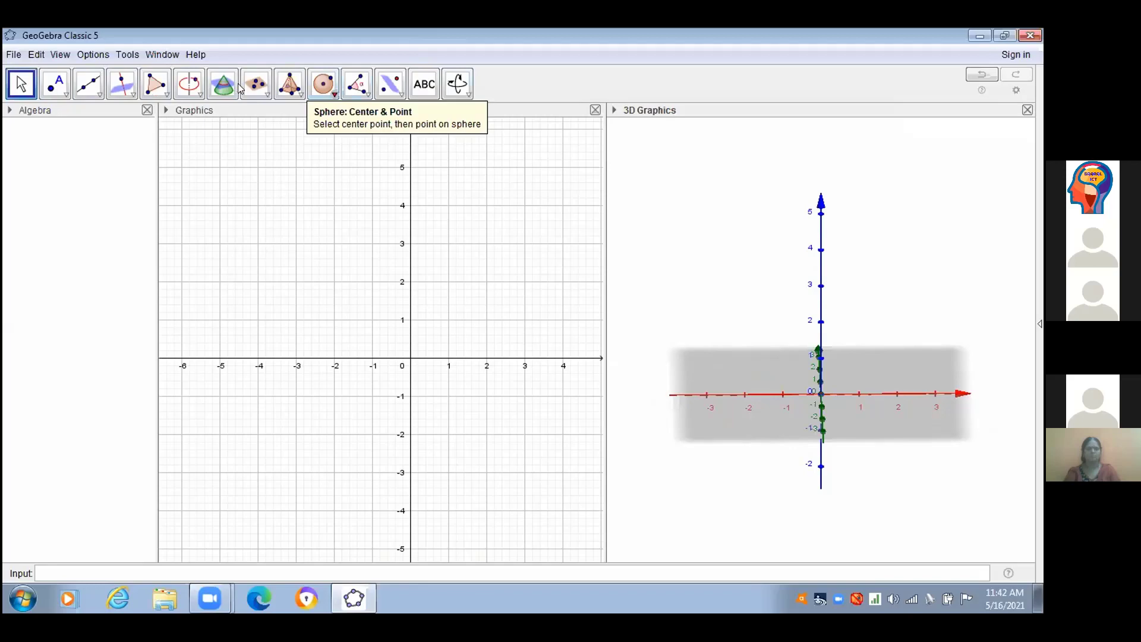
- Create a sphere in the 3D view with its center at about (-1.5, 1.31, 0) and passing through the x-axis point (1.62, 0, 0)
left_click(322, 86)
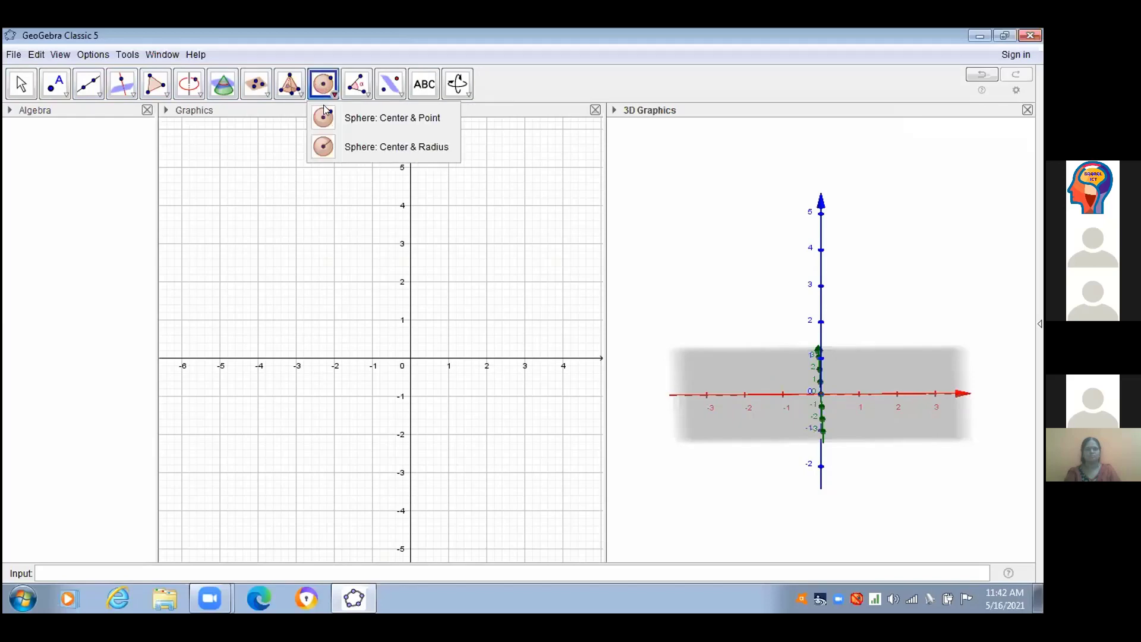
left_click(474, 237)
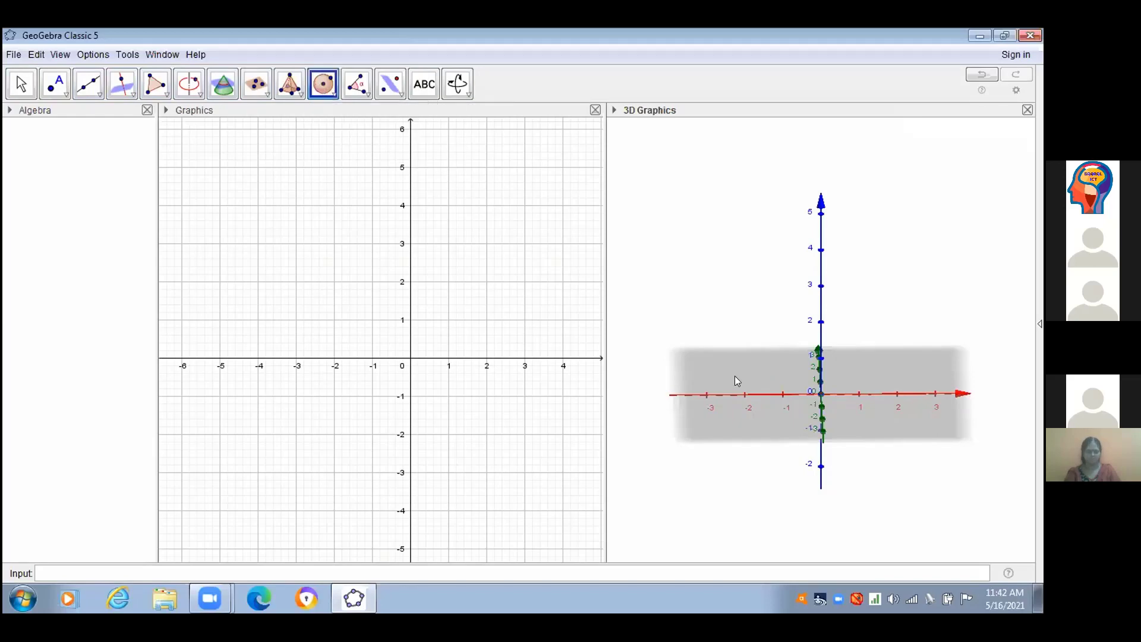
left_click(773, 376)
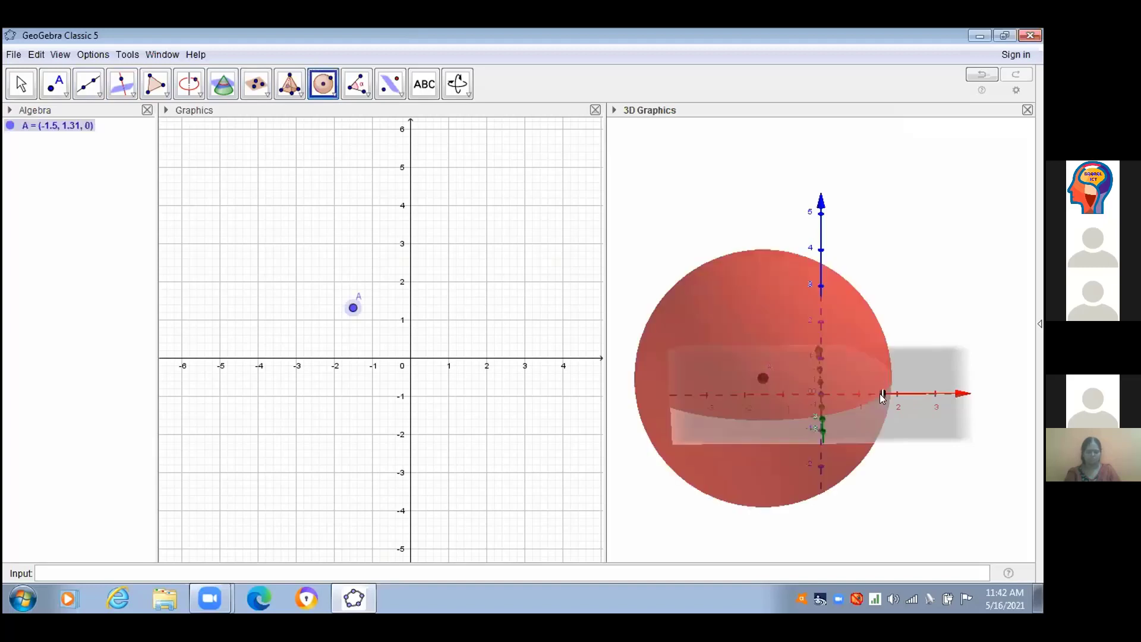
left_click(883, 395)
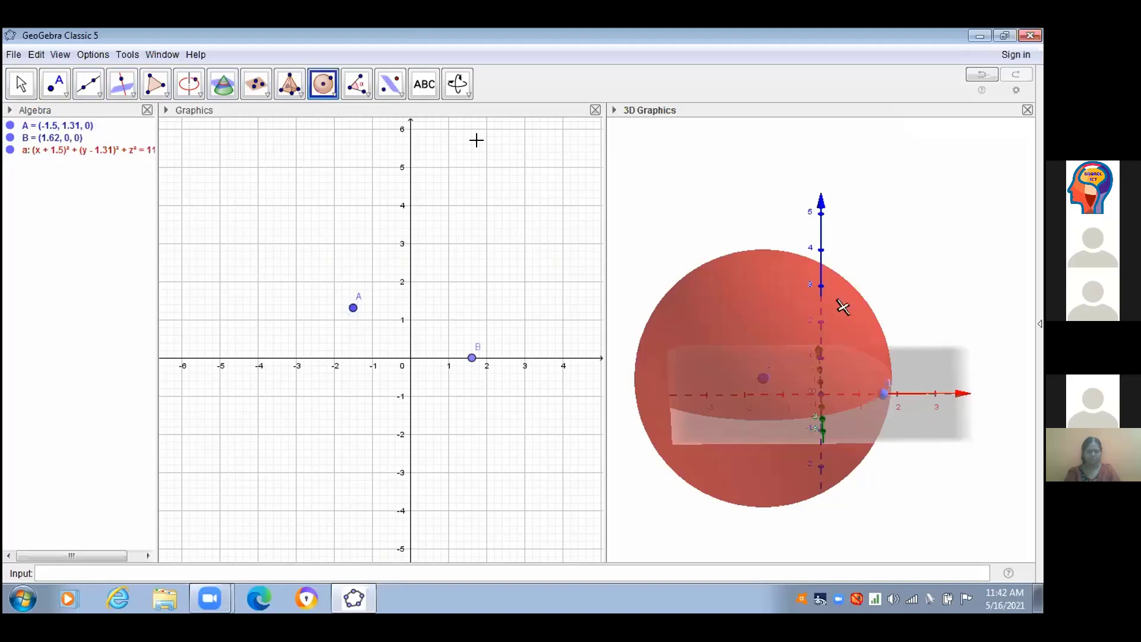
- Rotate and shift the 3D view around the sphere, and hide its center point A
left_click(461, 94)
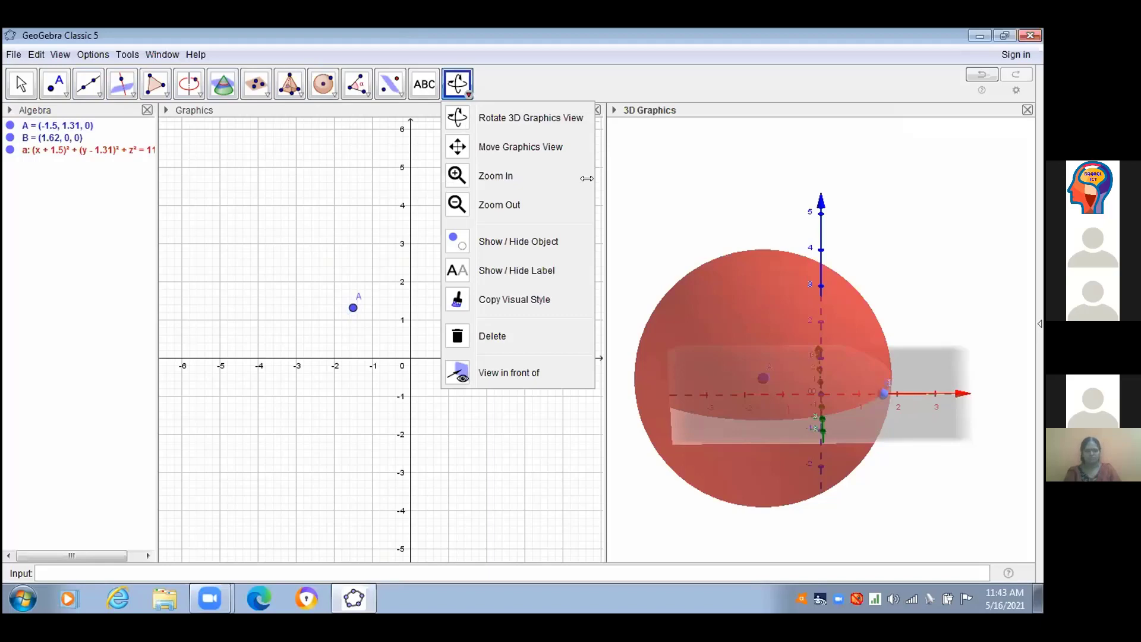
left_click(790, 228)
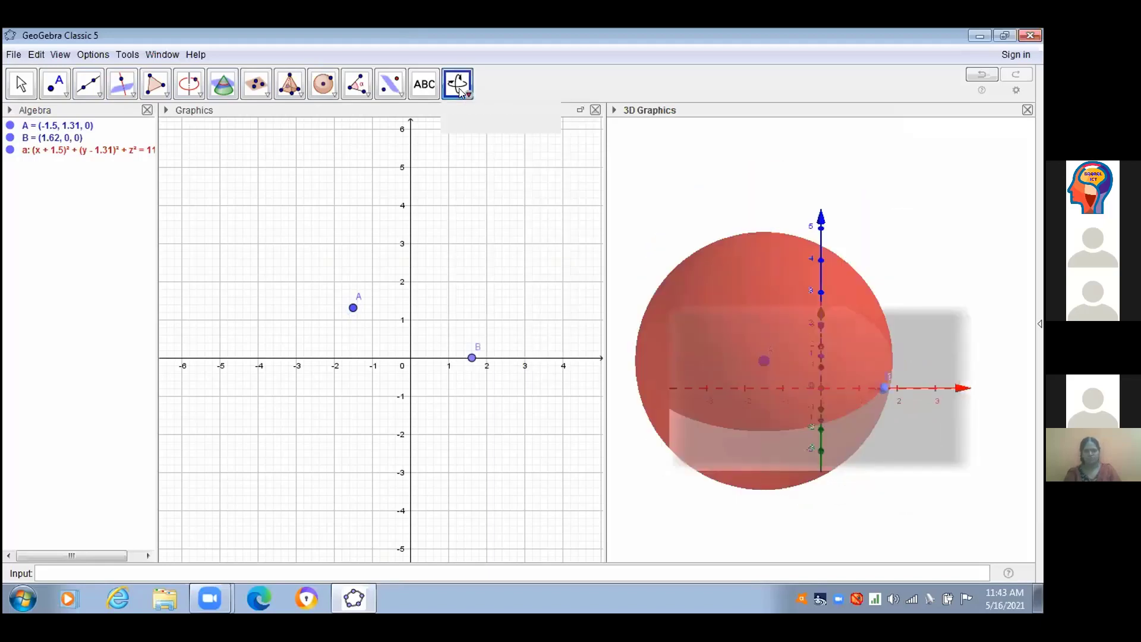
left_click_drag(761, 295, 811, 252)
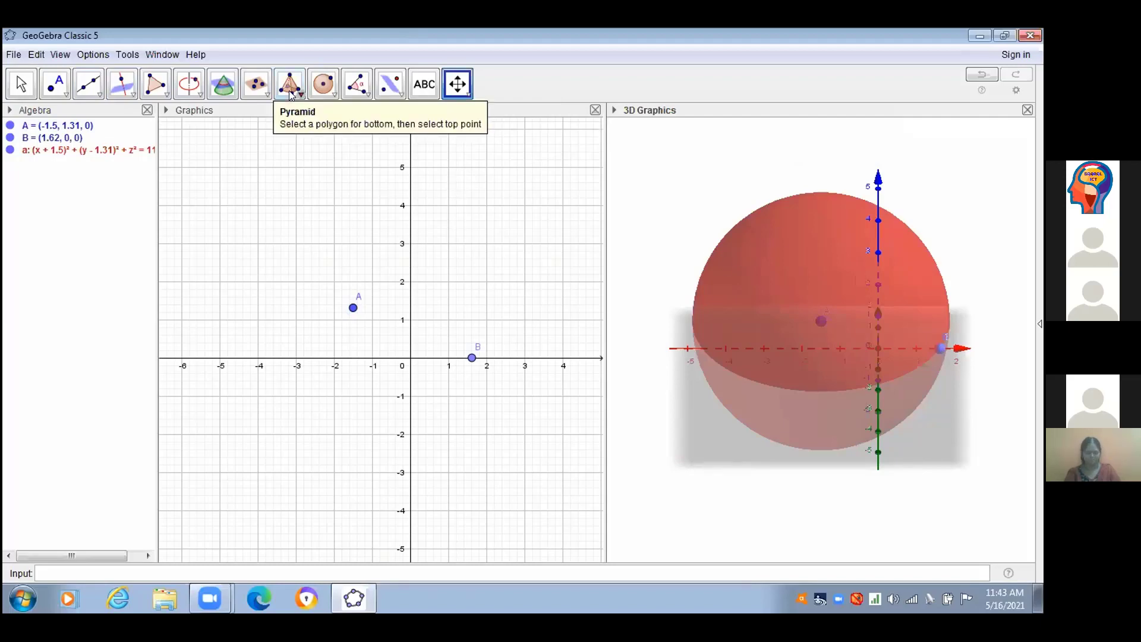
right_click(353, 309)
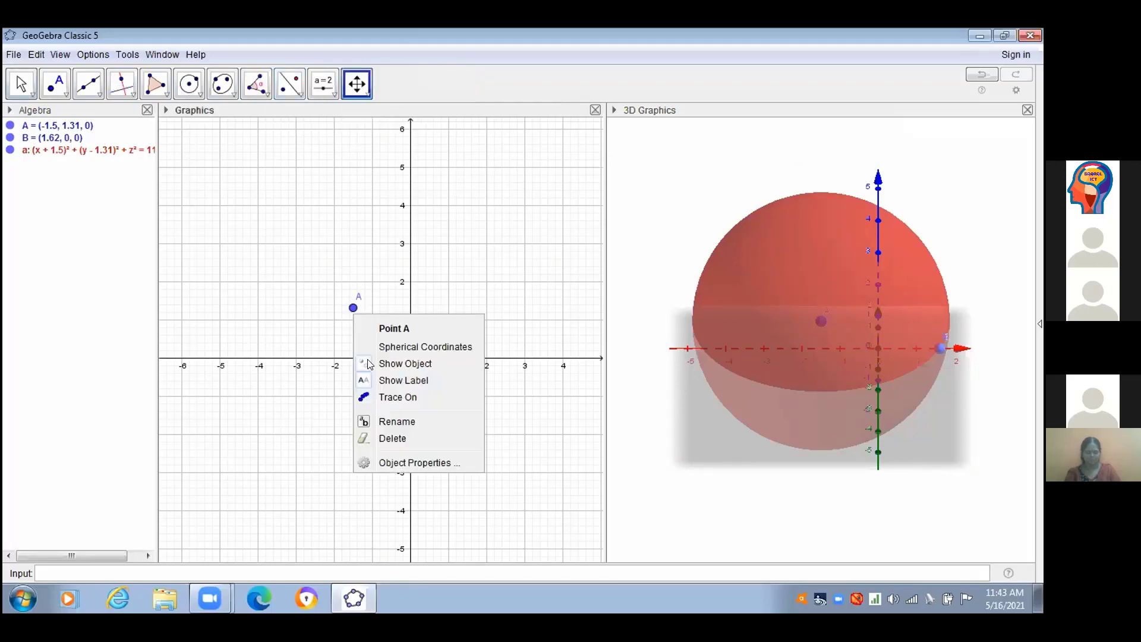
left_click(375, 365)
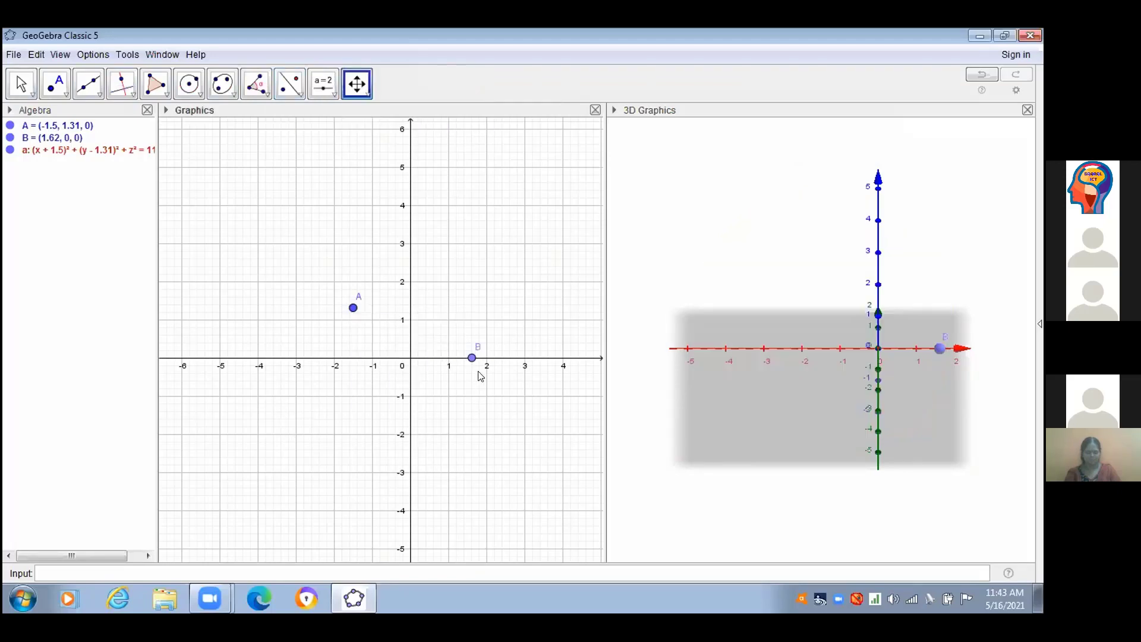
- Delete the sphere's remaining point B and activate the emptied 3D view
right_click(473, 361)
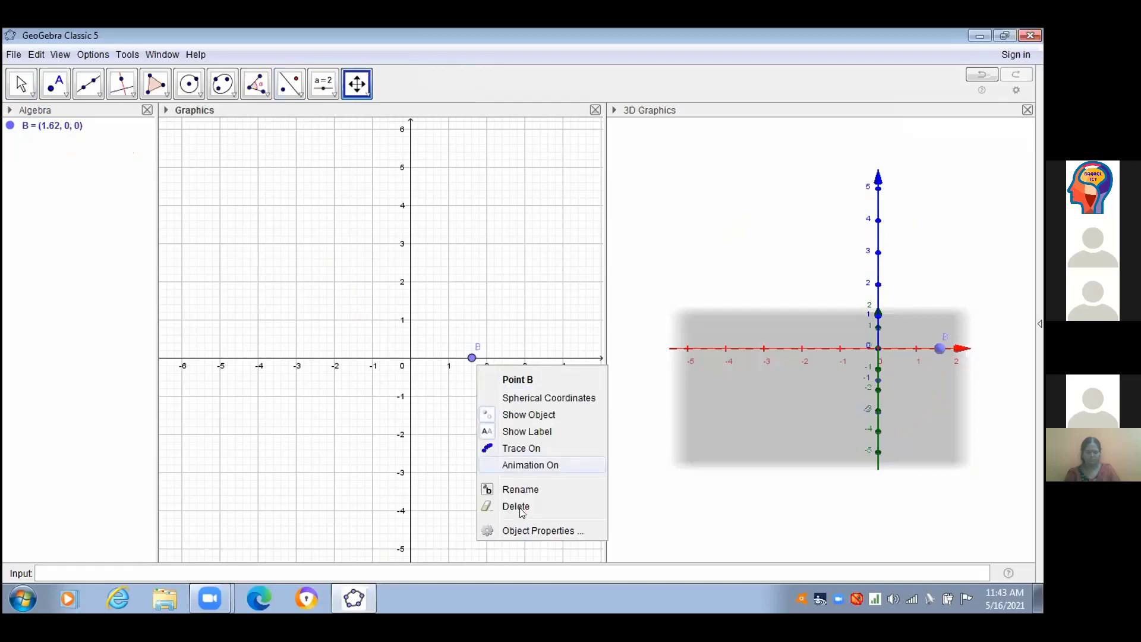
left_click(516, 506)
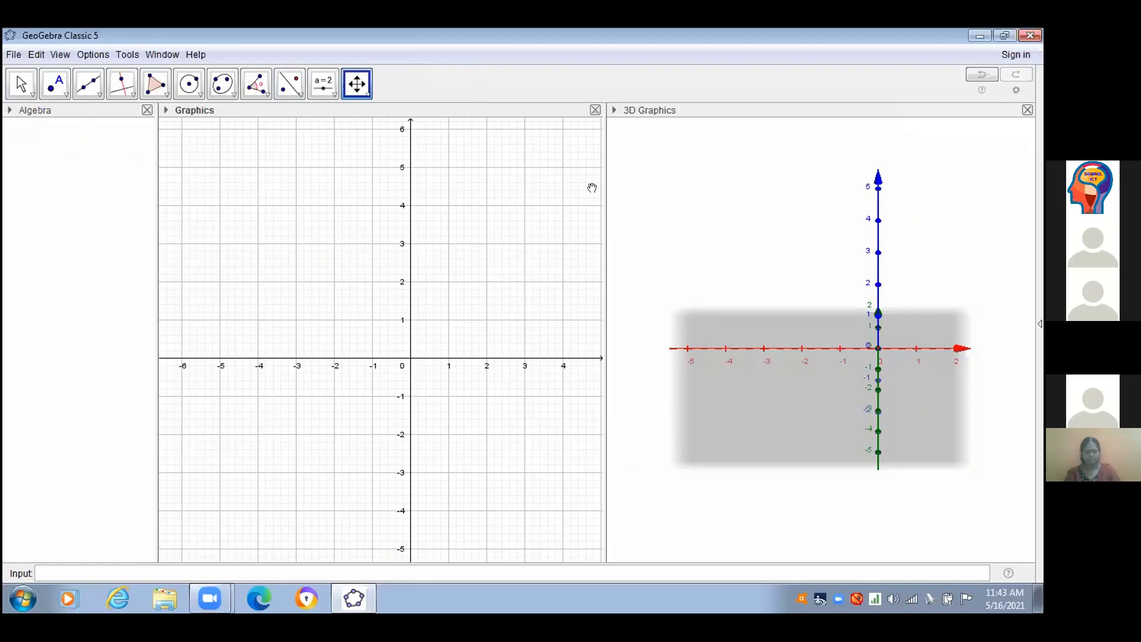
left_click(735, 216)
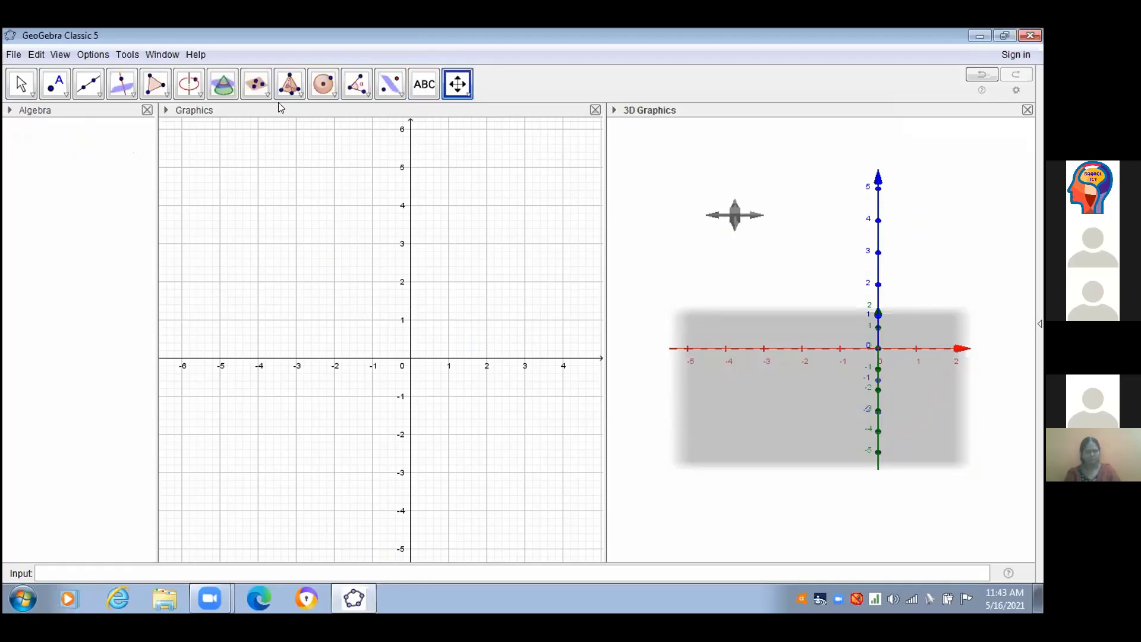
- Draw a square with the Regular Polygon tool in the 2D view, using points at about (-3.96, 1.3) and (-4, -1.84)
left_click(202, 149)
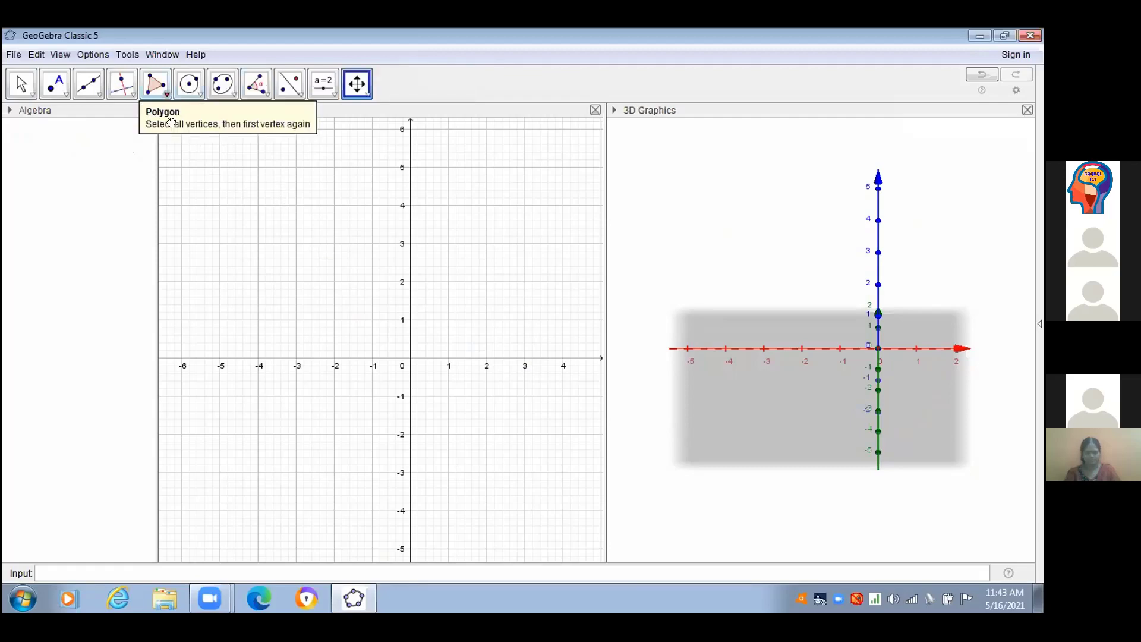
left_click(157, 86)
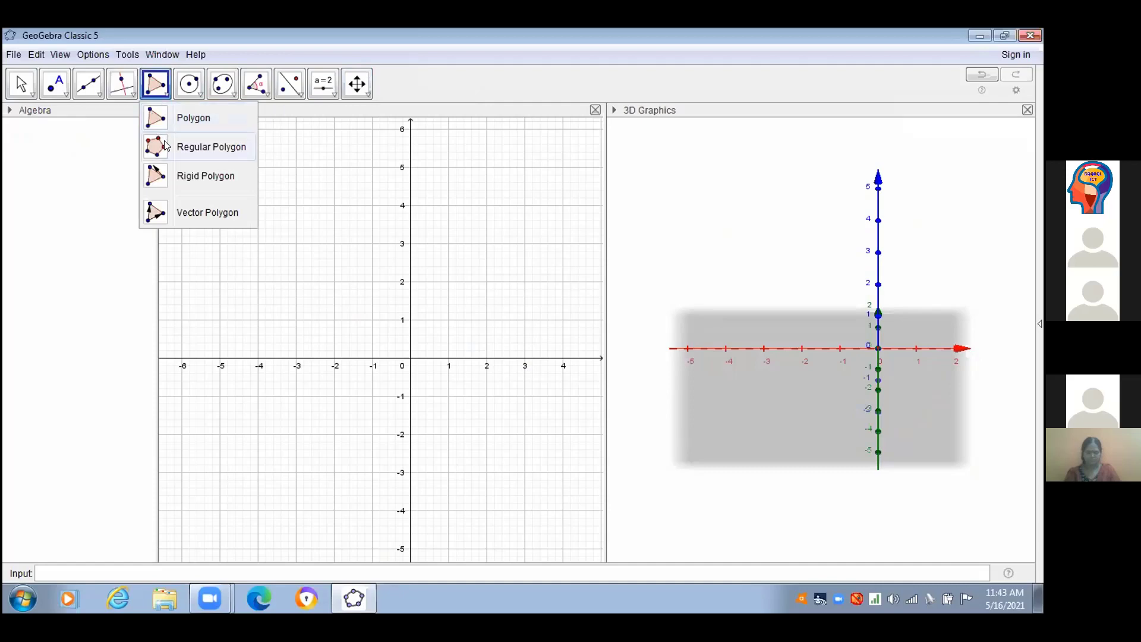
left_click(259, 308)
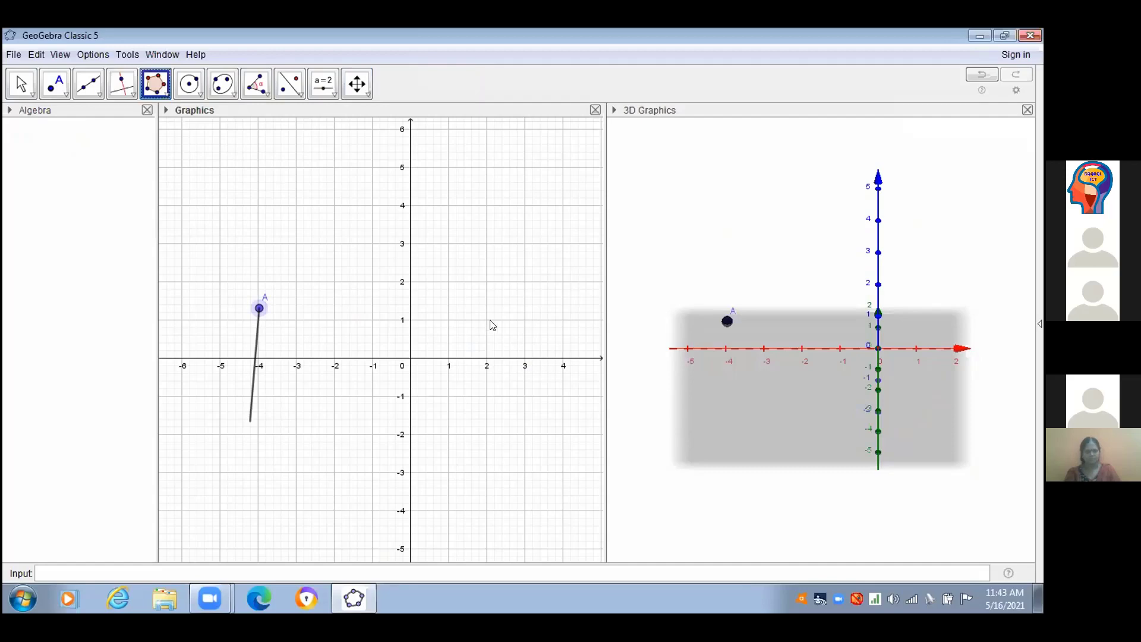
left_click(761, 374)
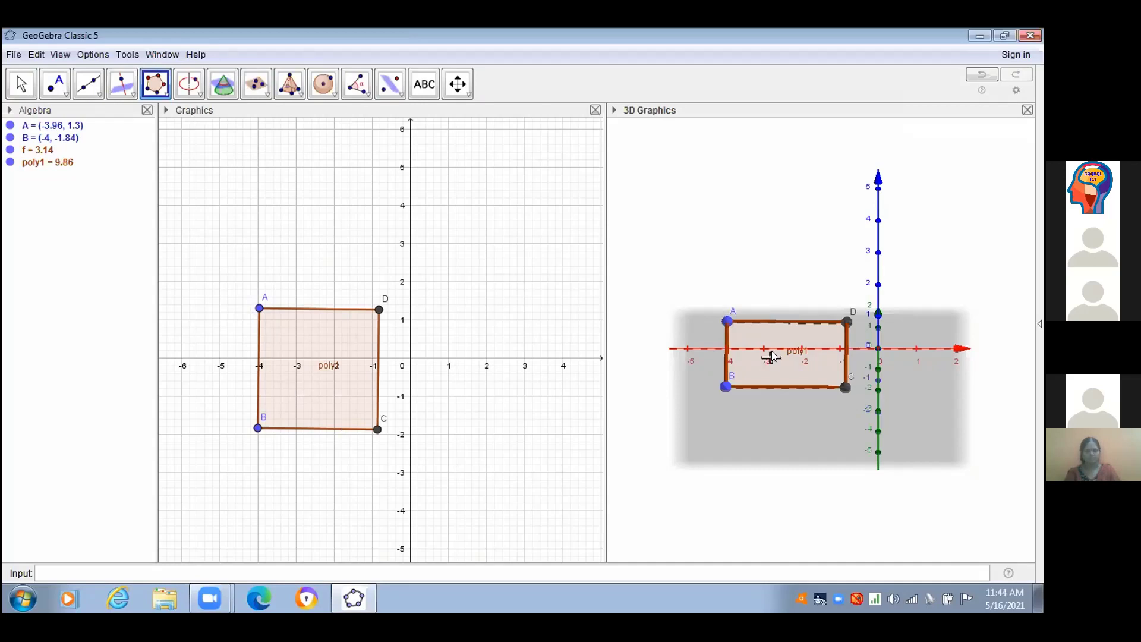
left_click(772, 354)
right_click(773, 358)
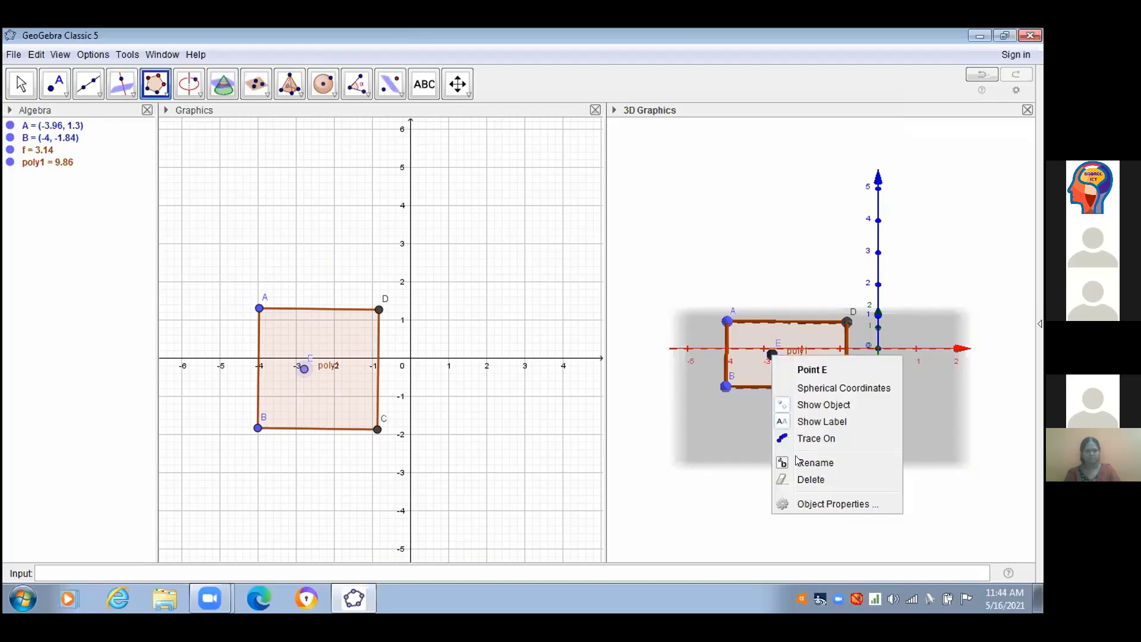
left_click(805, 479)
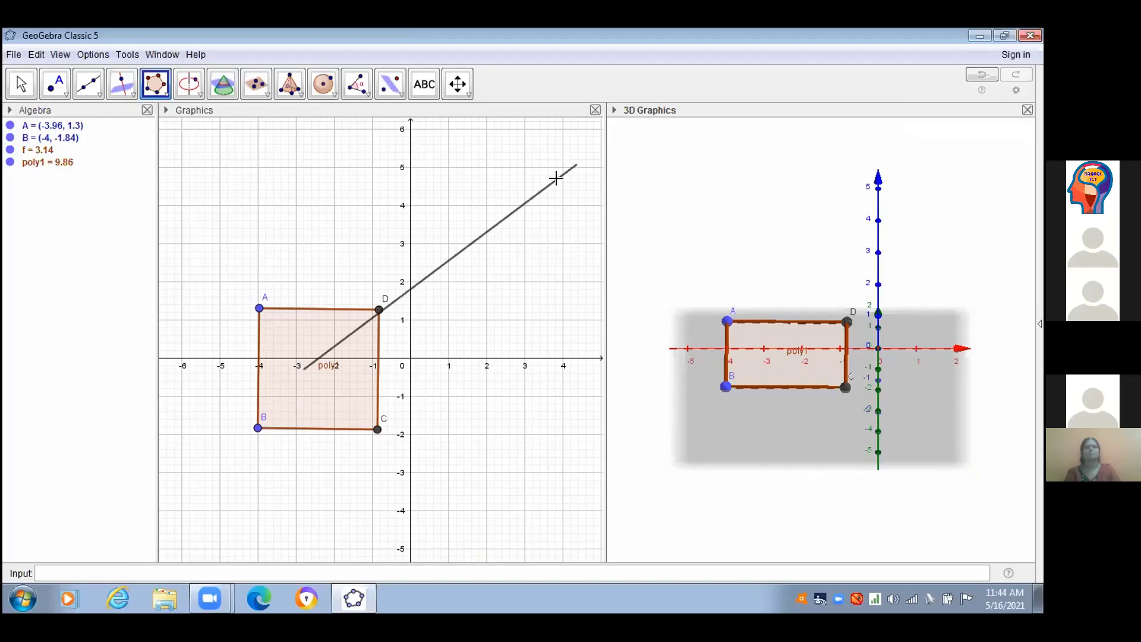
- Extrude the square into a prism with an altitude of 3 in the 3D view
left_click(290, 88)
left_click(296, 107)
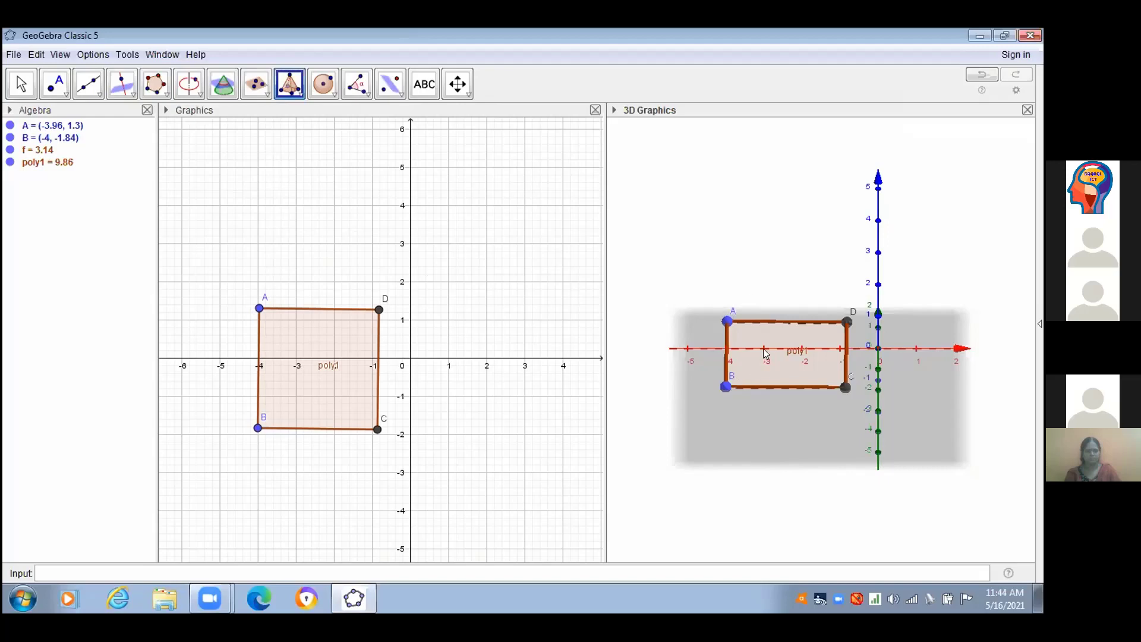
left_click(296, 357)
left_click(286, 96)
left_click(326, 219)
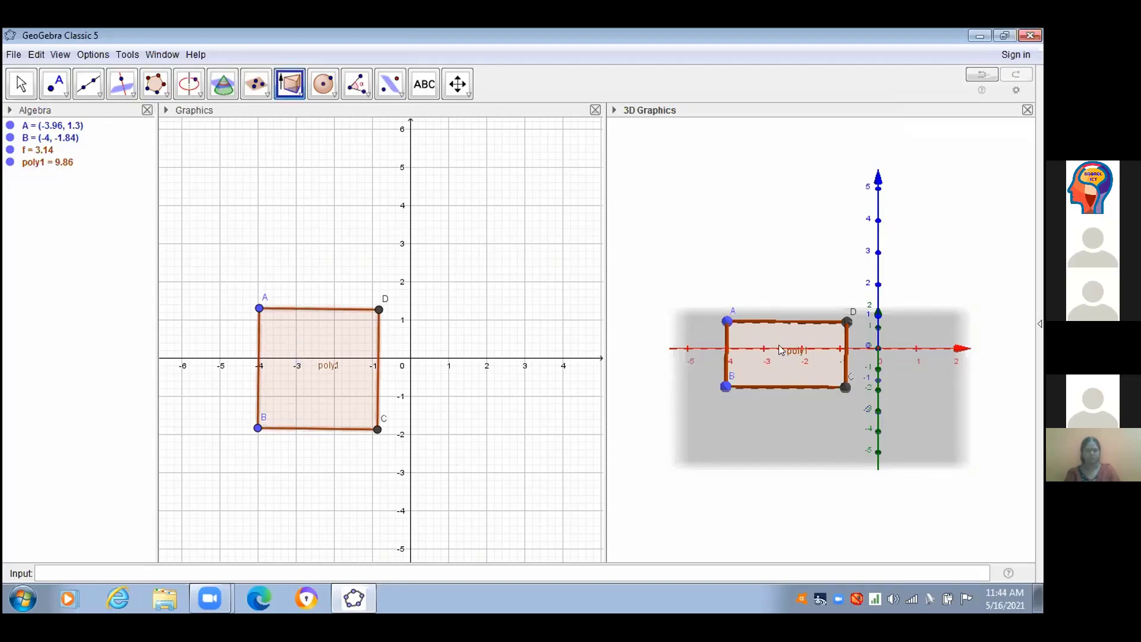
left_click(797, 335)
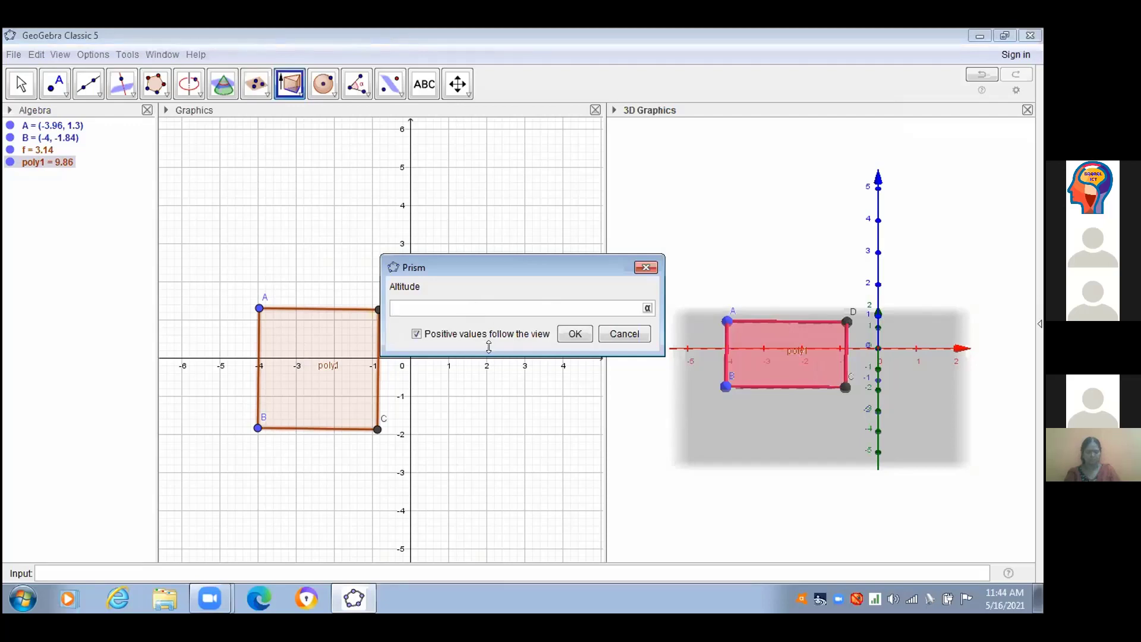
type("3")
key("Return")
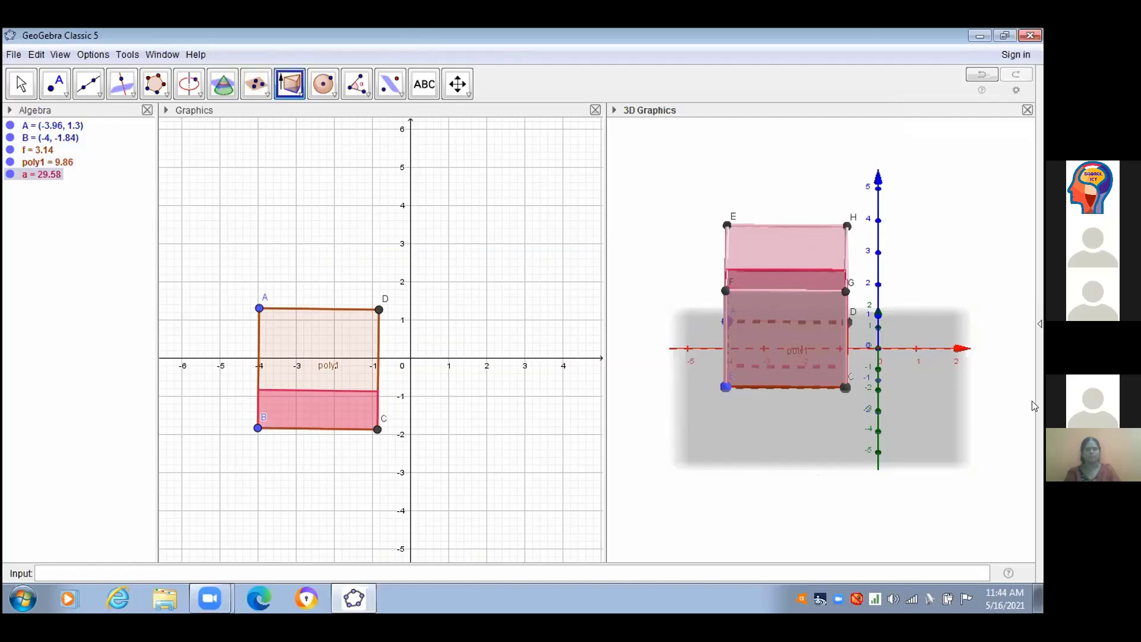
- Extrude the prism's front face slightly outward by hand to form a second, thin prism
left_click_drag(1033, 401, 1033, 401)
right_click(681, 178)
key("Escape")
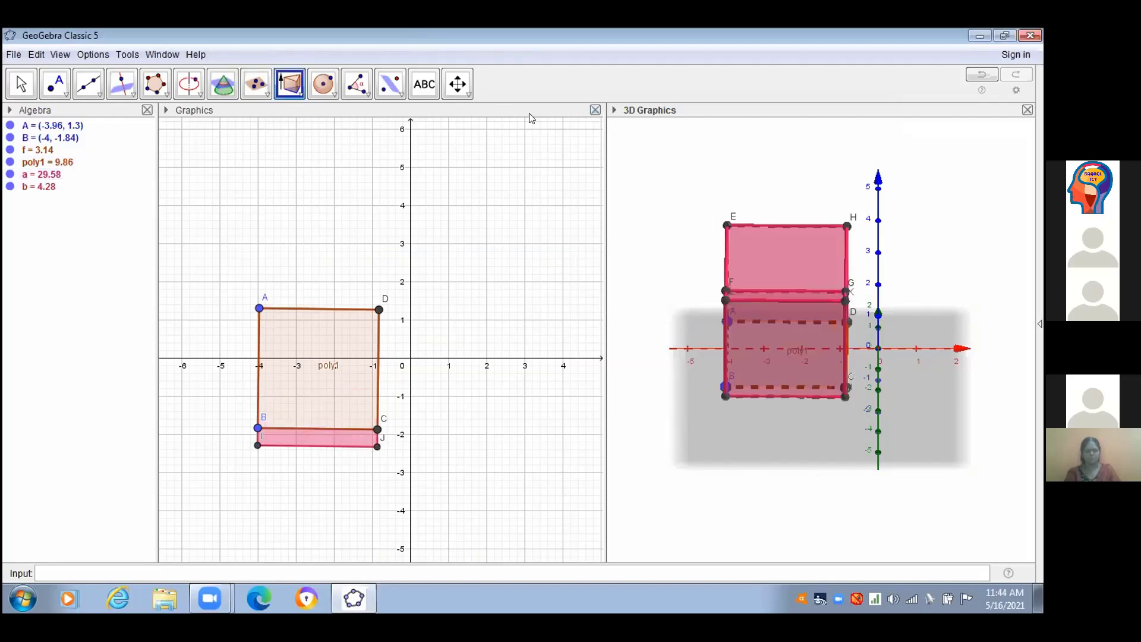
- Shift the 3D view around the prisms and rotate it to look at them from the side
left_click(458, 84)
left_click_drag(780, 271, 777, 264)
mouse_move(860, 268)
left_mouse_down()
mouse_move(764, 255)
mouse_move(856, 246)
left_mouse_up()
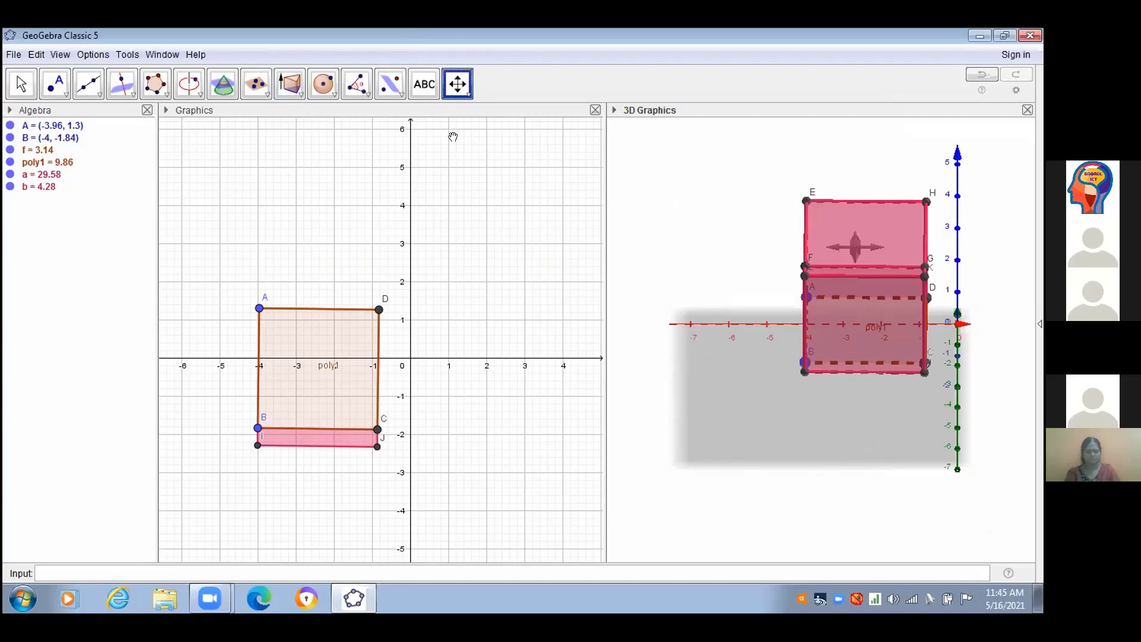
left_click(458, 84)
left_click(475, 115)
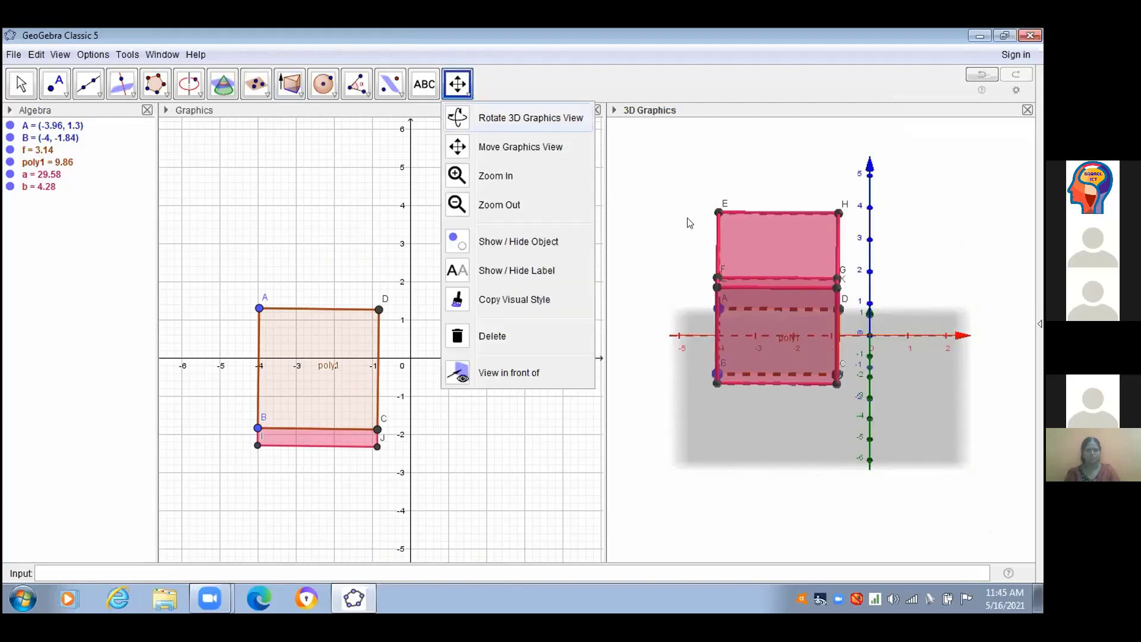
left_click_drag(687, 245, 726, 248)
mouse_move(828, 247)
left_mouse_down()
mouse_move(726, 248)
mouse_move(783, 267)
mouse_move(814, 247)
left_mouse_up()
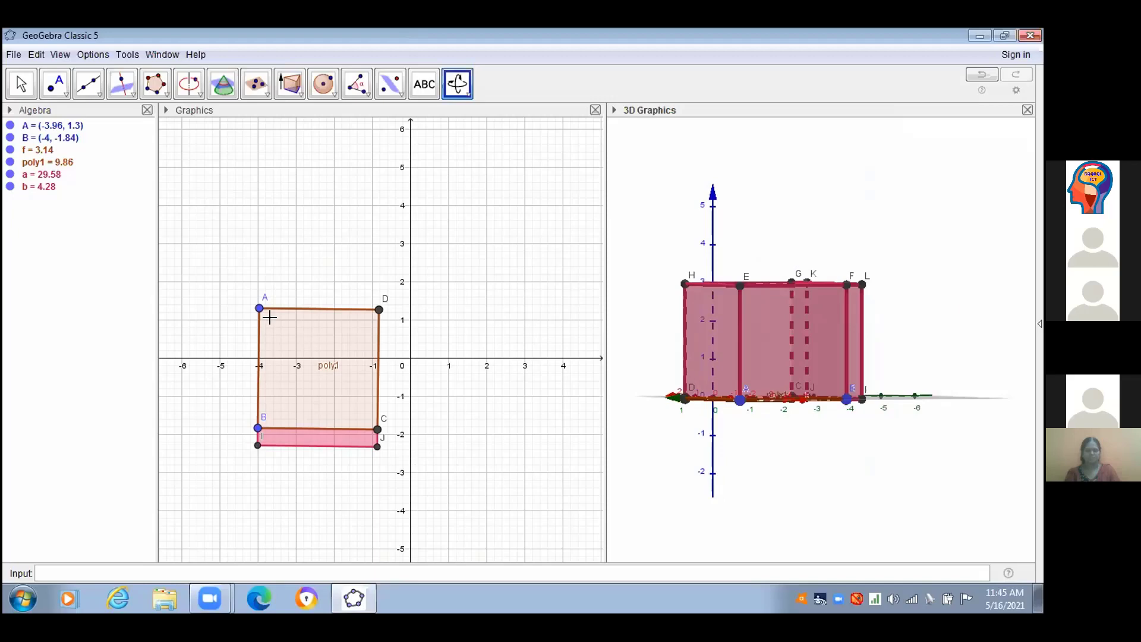
- Remove the prisms, the square and its points A and B from the construction
key("ctrl+z")
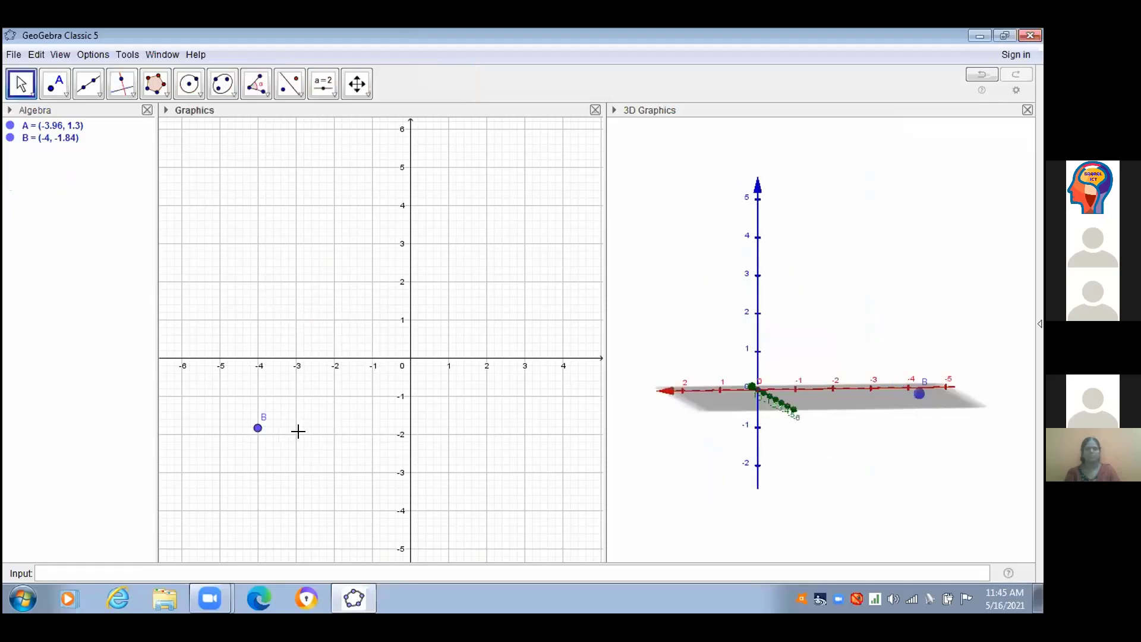
key("ctrl+z")
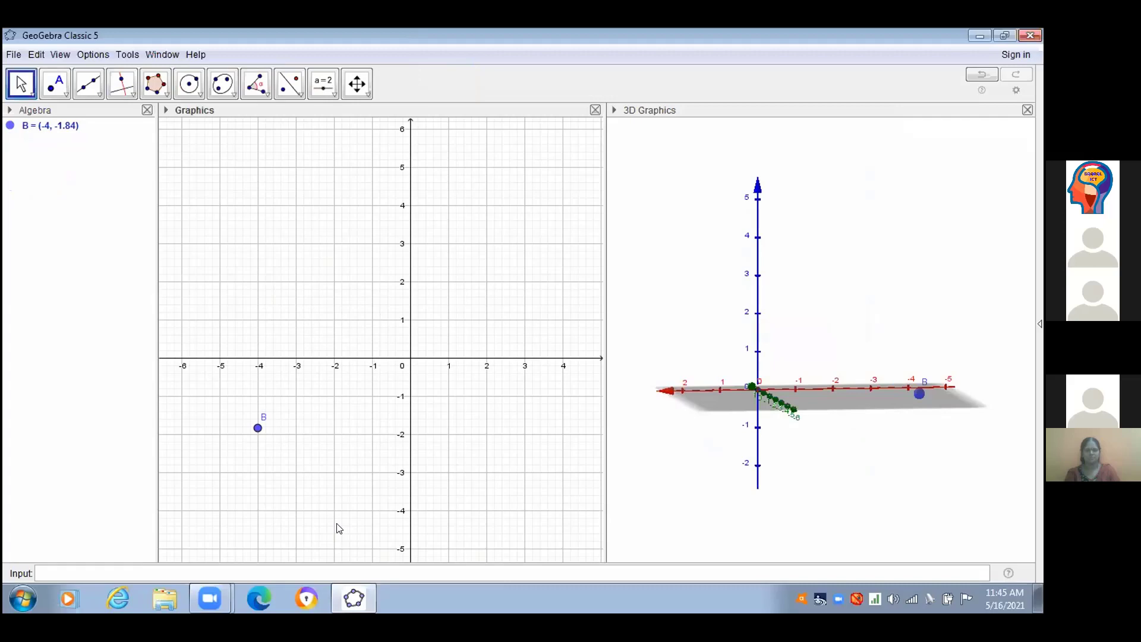
right_click(257, 428)
left_click(312, 555)
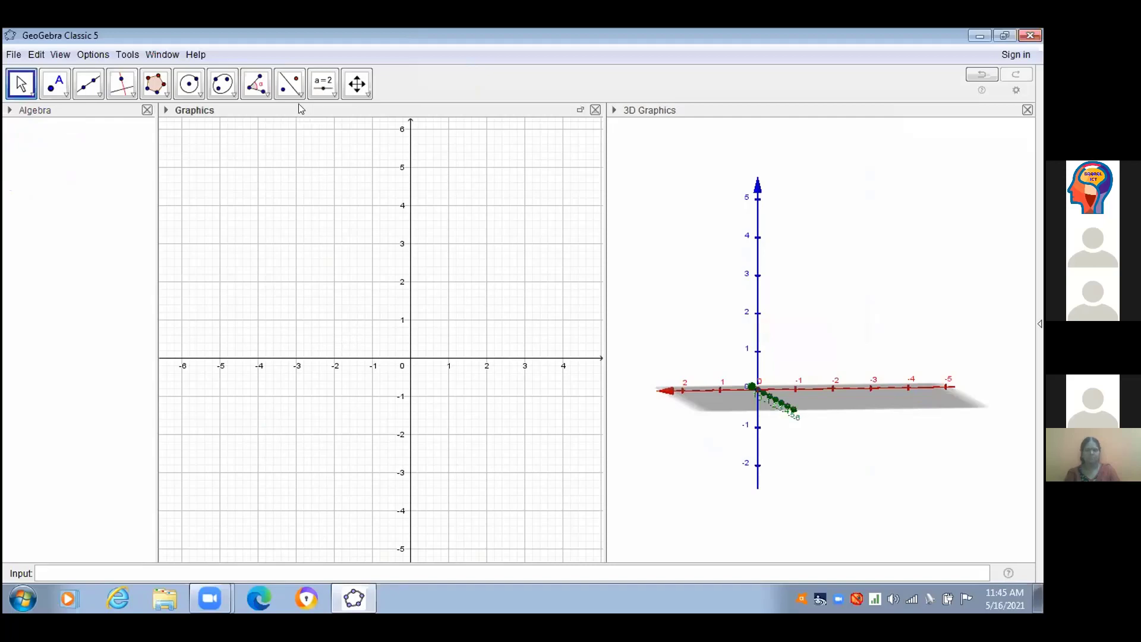
- Create a number slider a in the upper part of the 2D view, with minimum 3, maximum 5 and increment 1
left_click(324, 88)
left_click(324, 88)
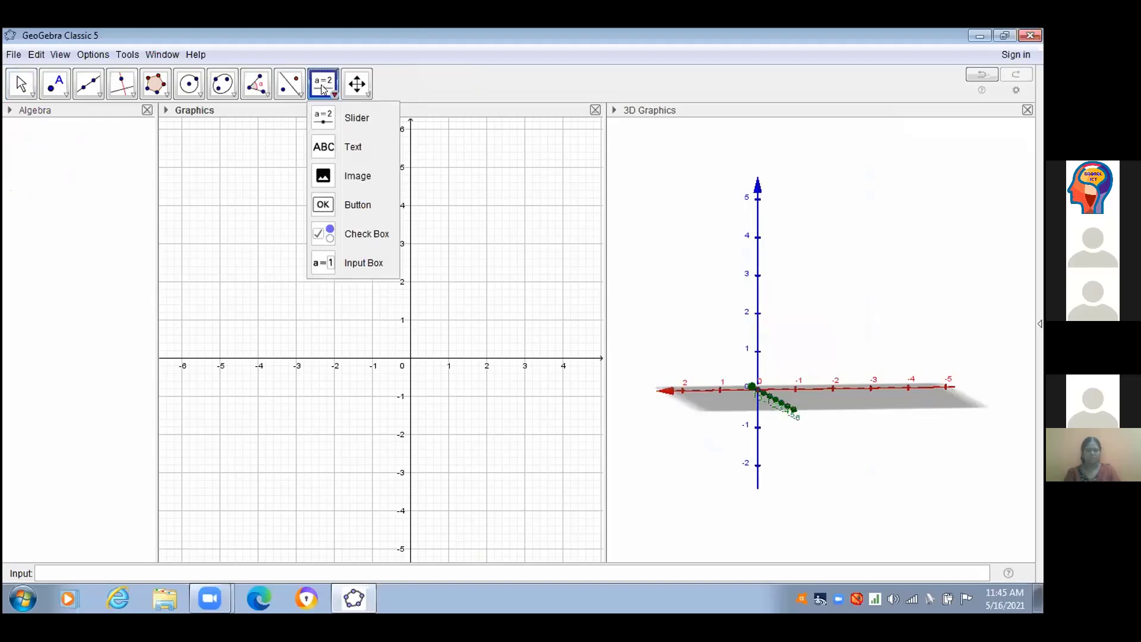
left_click(230, 148)
left_click(438, 333)
key("BackSpace")
key("BackSpace")
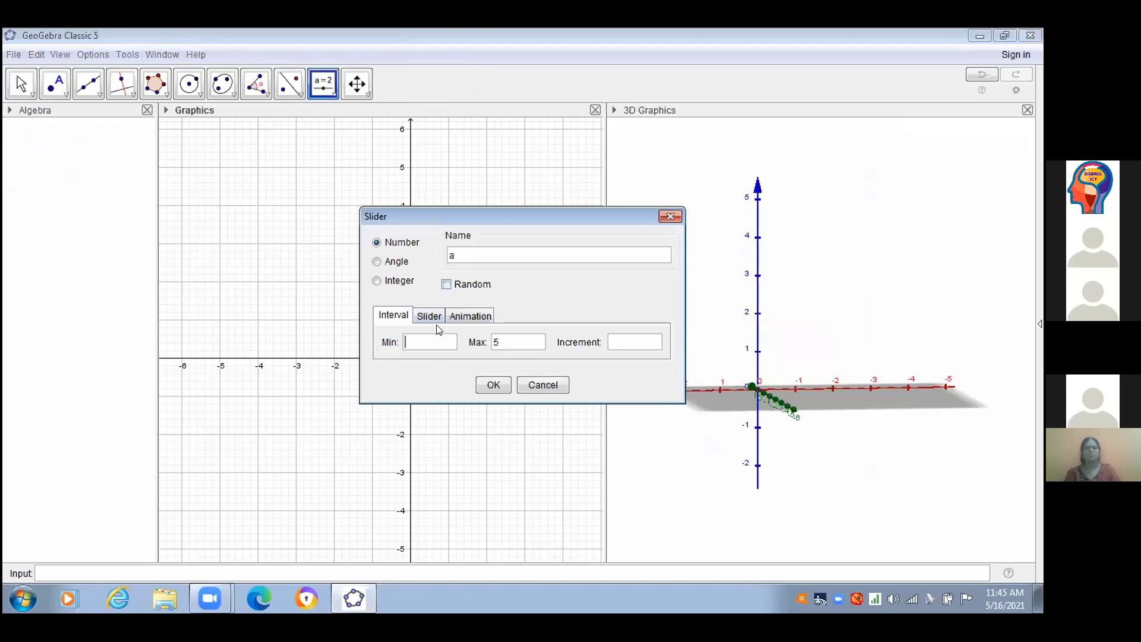
type("3")
left_click(627, 355)
type("1")
key("Return")
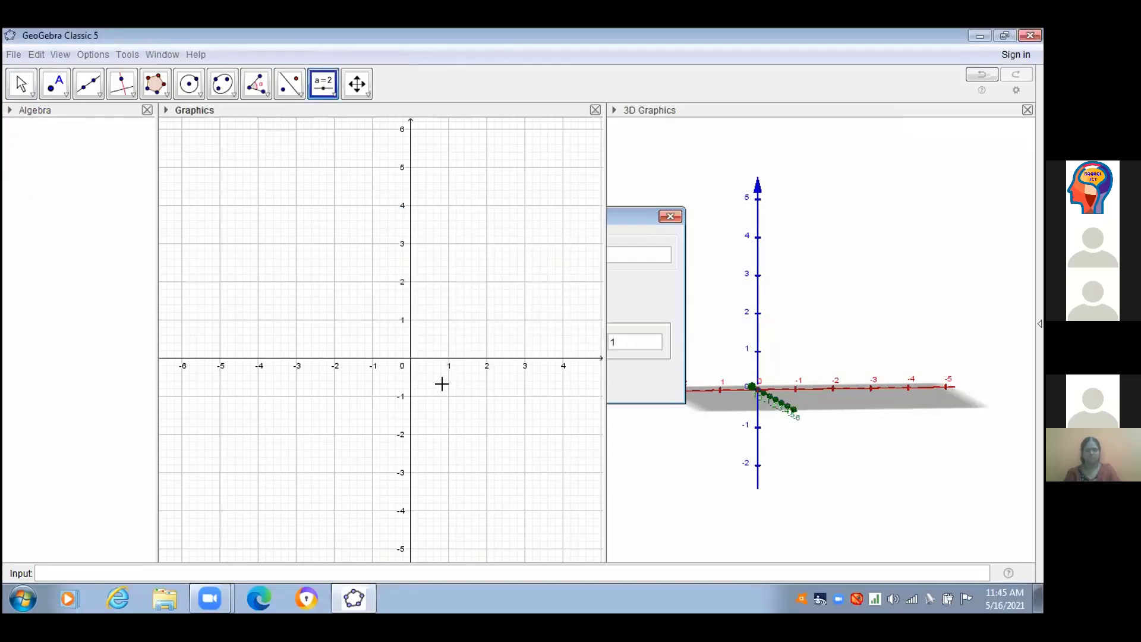
- Draw a regular polygon with a vertices in the 2D view from points at about (-4.38, -0.54) and (-5.14, -2.72)
left_click(145, 80)
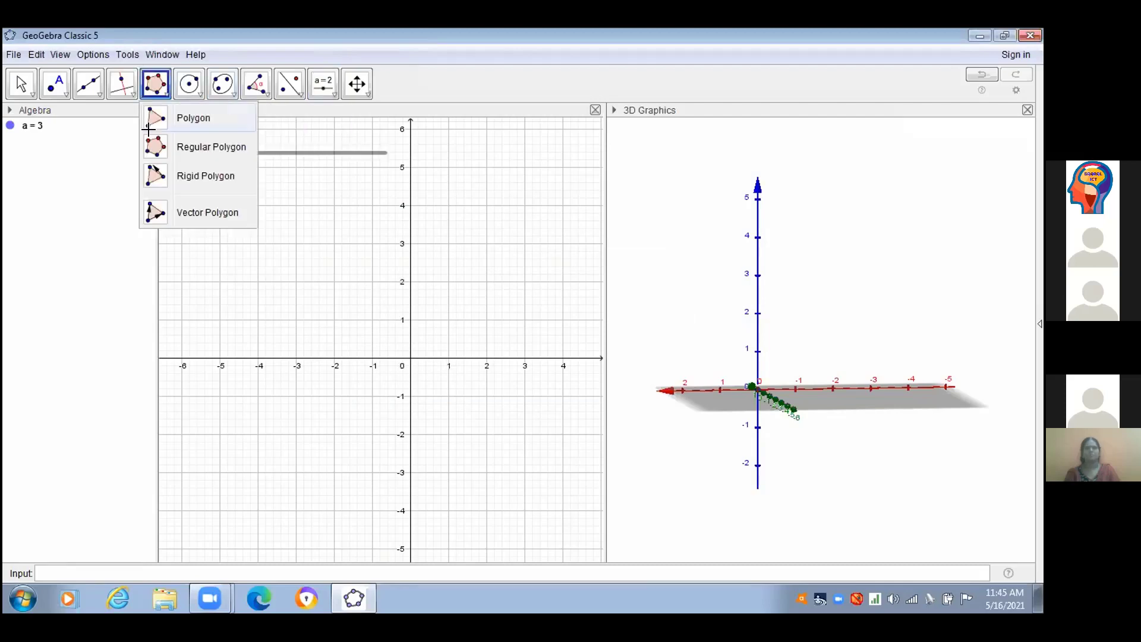
left_click(149, 148)
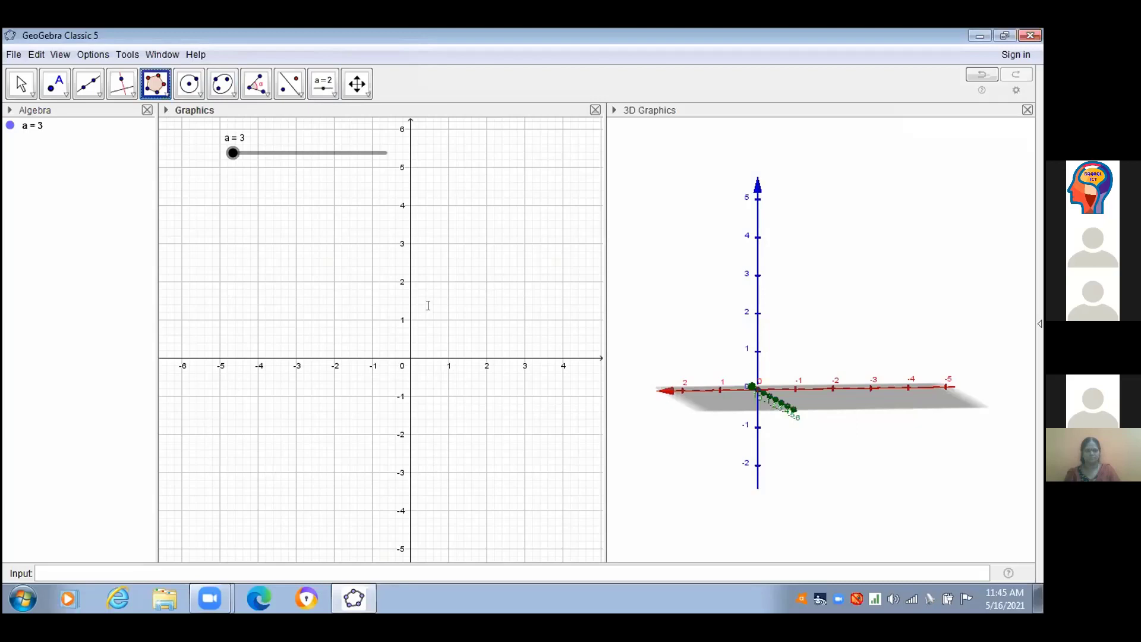
left_click(243, 378)
left_click(214, 461)
type("4")
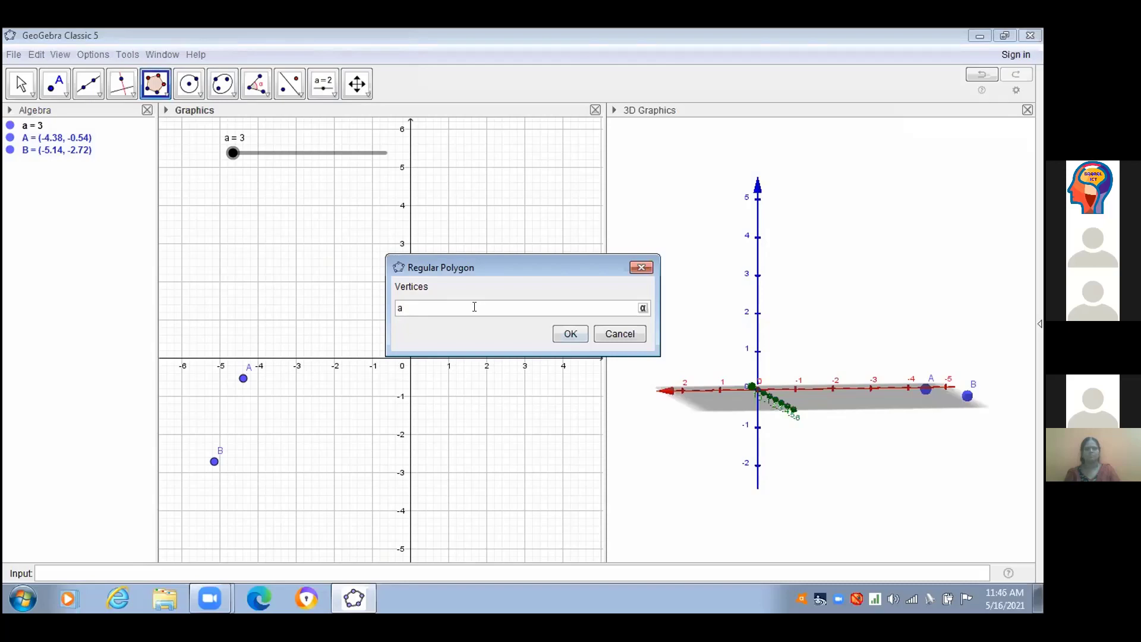
left_click(556, 333)
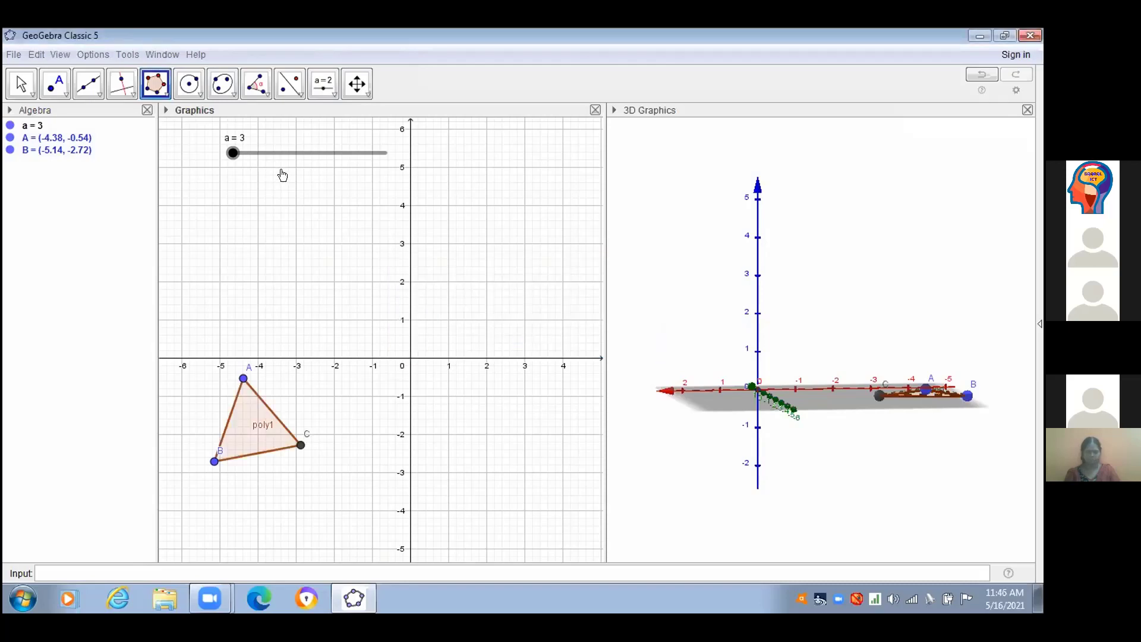
- Set slider a to 4 and rotate the 3D view to see the polygon from obliquely above
key("Escape")
left_click_drag(233, 153, 308, 153)
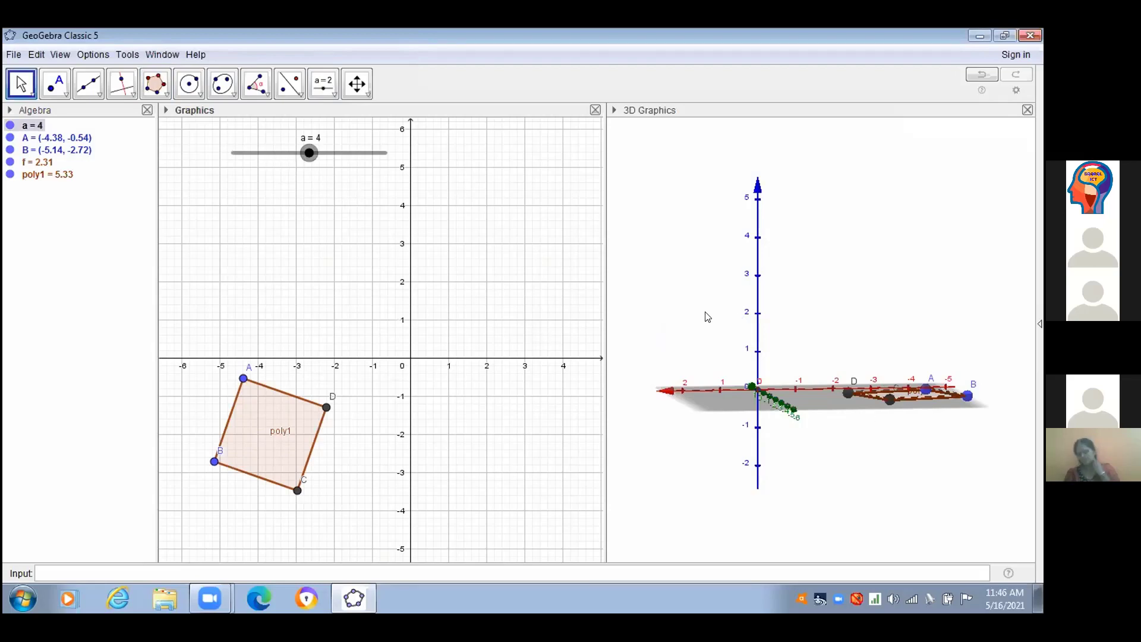
left_click_drag(707, 316, 703, 324)
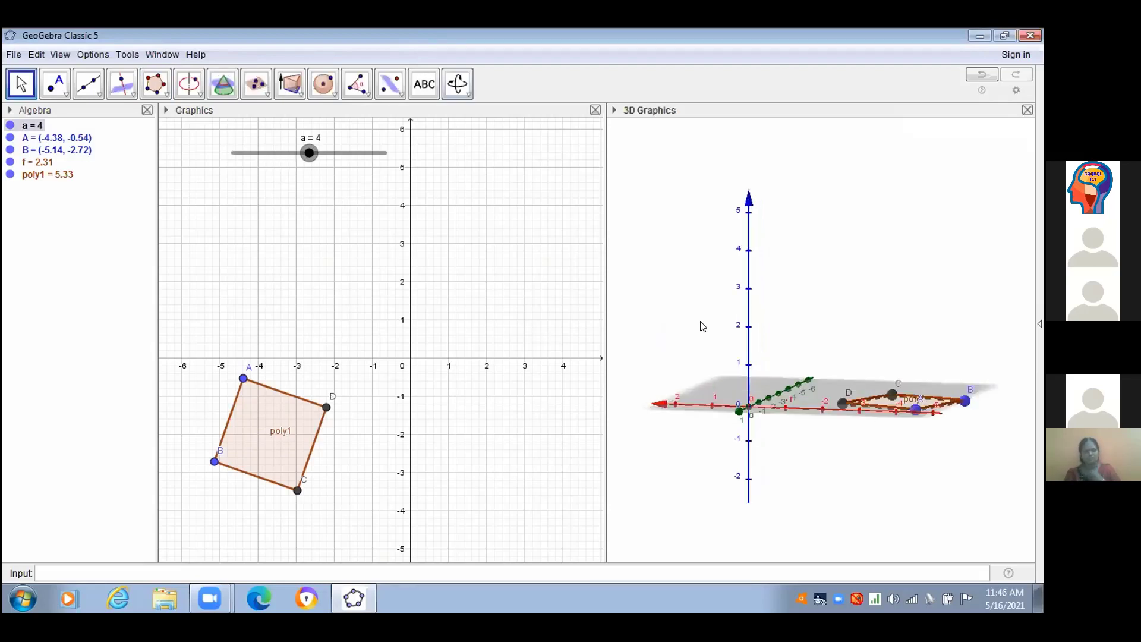
key("ctrl+m")
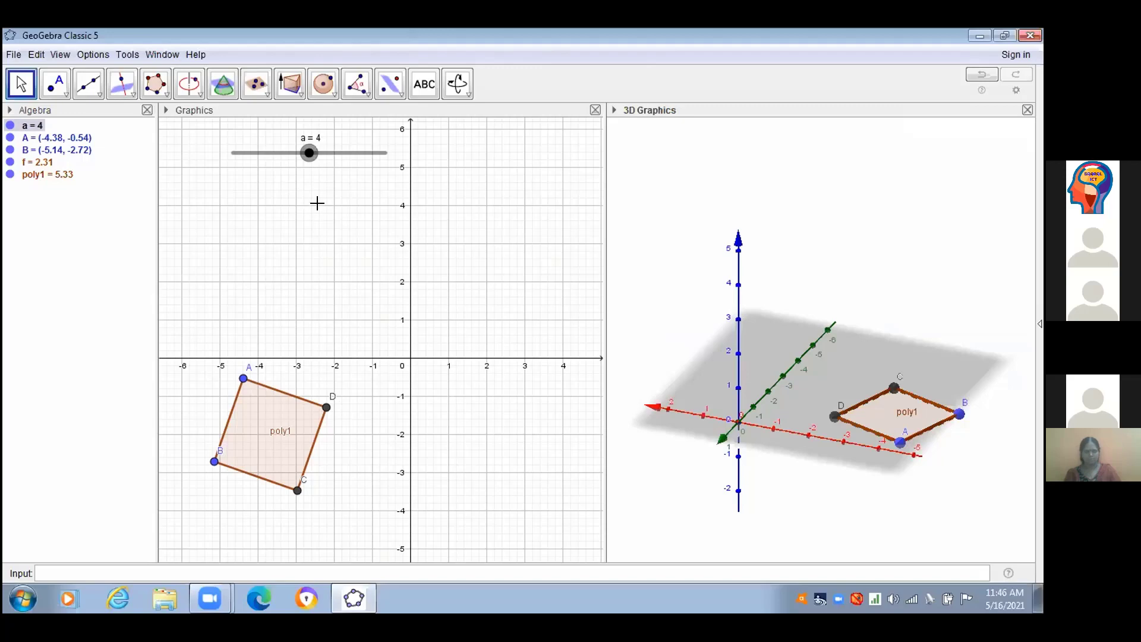
- Extrude the polygon into a prism with altitude a in the 3D view
left_click(290, 84)
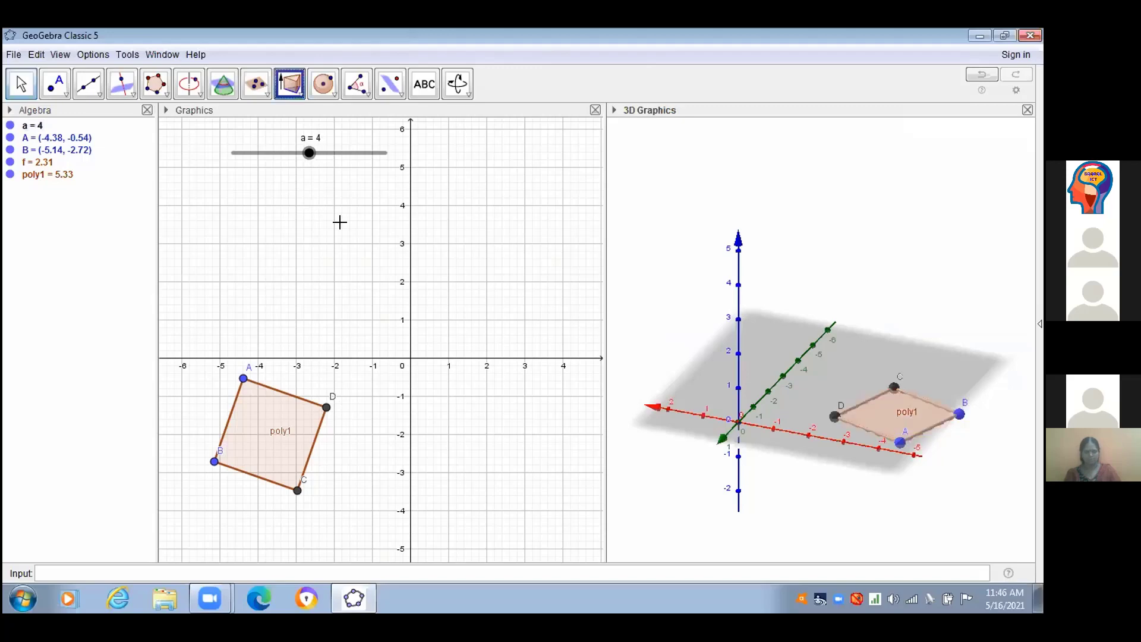
left_click(908, 418)
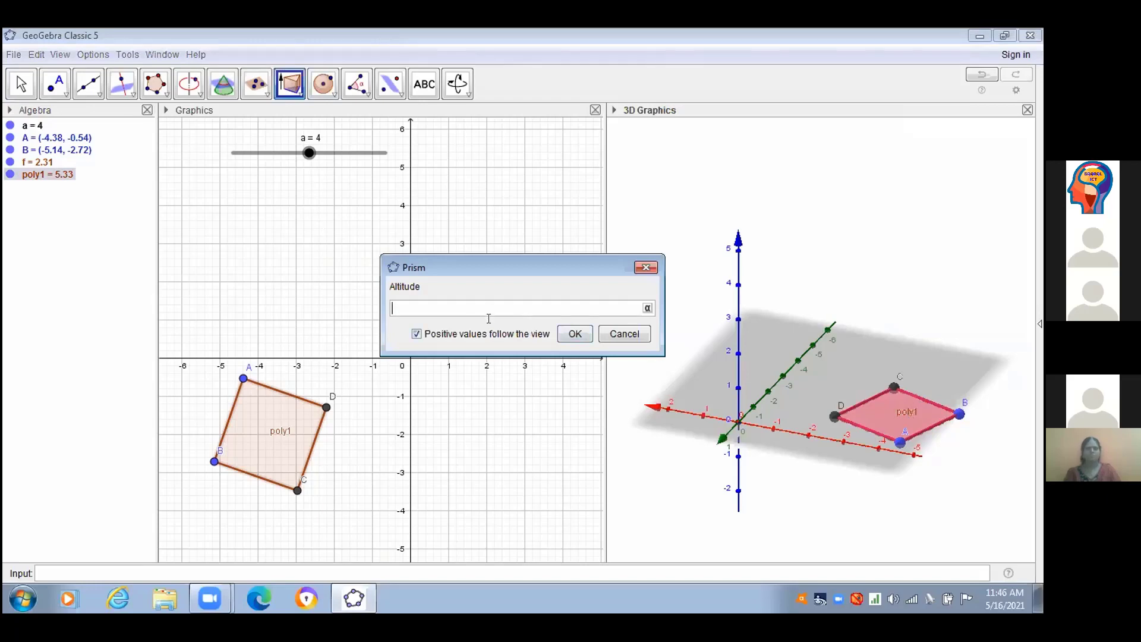
type("a")
left_click(572, 330)
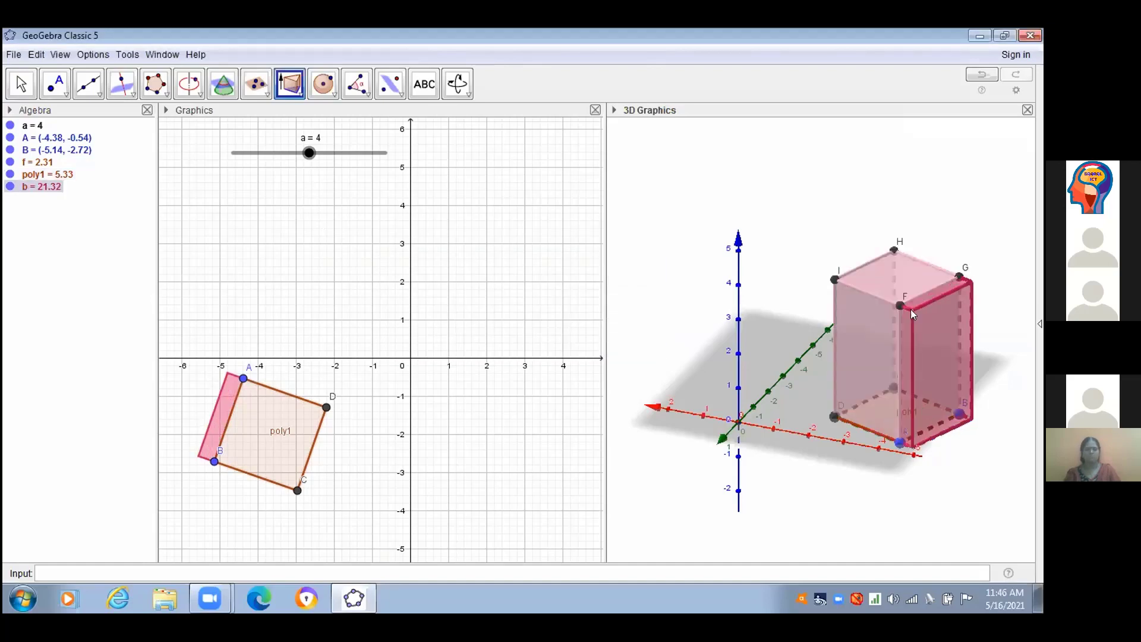
- Extrude faces of the prism by hand with the Extrude to Prism tool to form further adjoining prisms
left_click_drag(913, 336, 969, 416)
left_click_drag(905, 321, 767, 499)
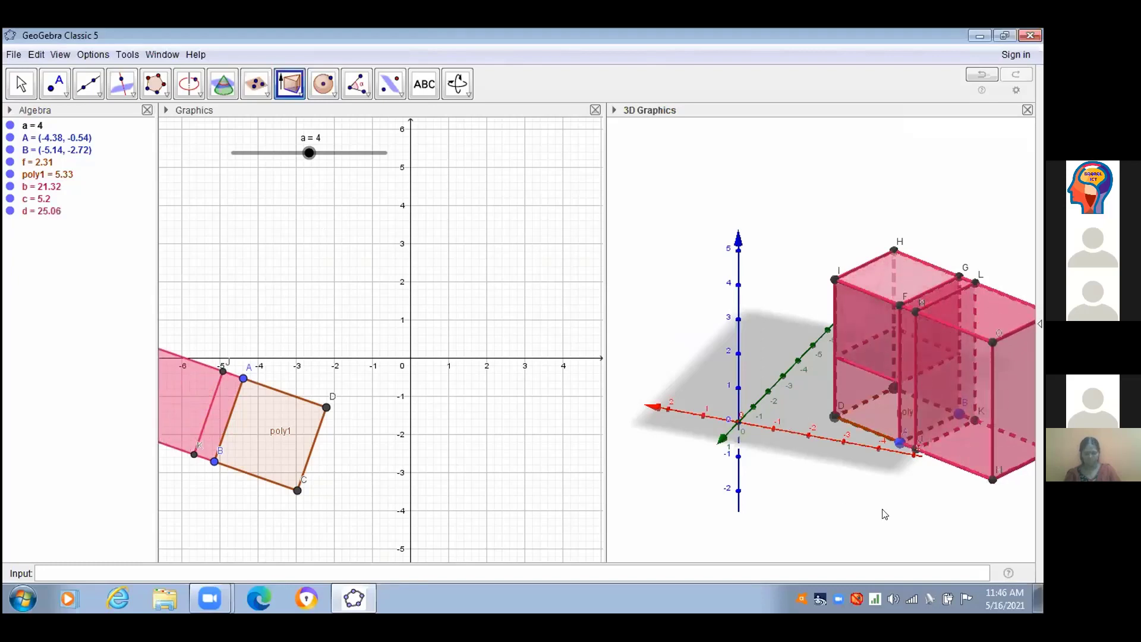
left_click(984, 344)
left_click(989, 336)
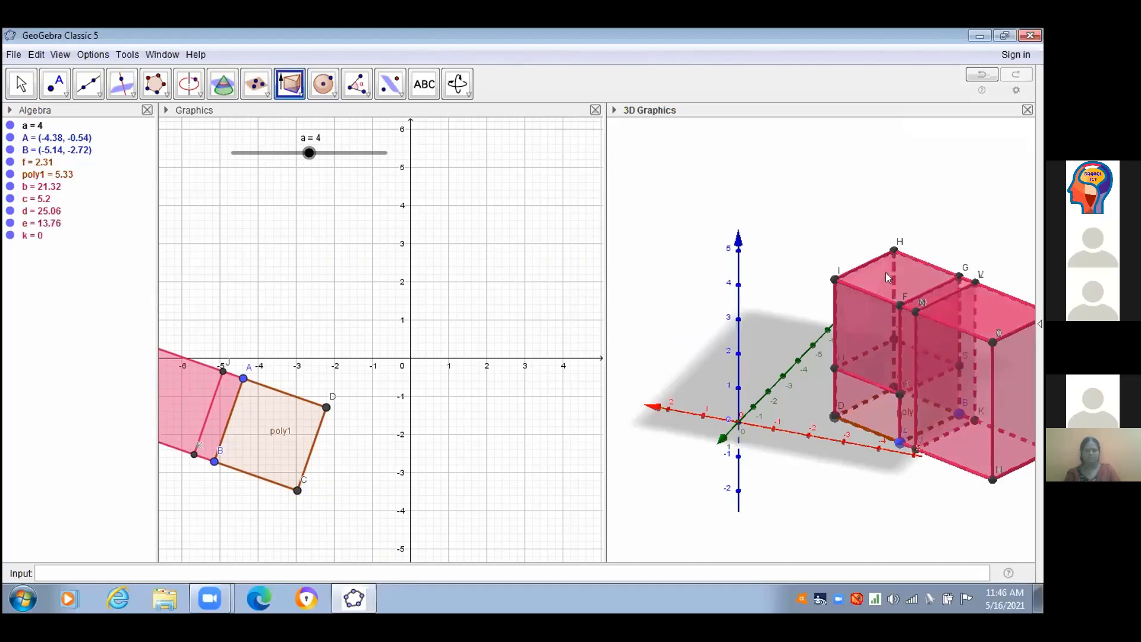
- Extrude the top face of the upper prism to a pyramid with altitude 2 in the 3D view
left_click(300, 88)
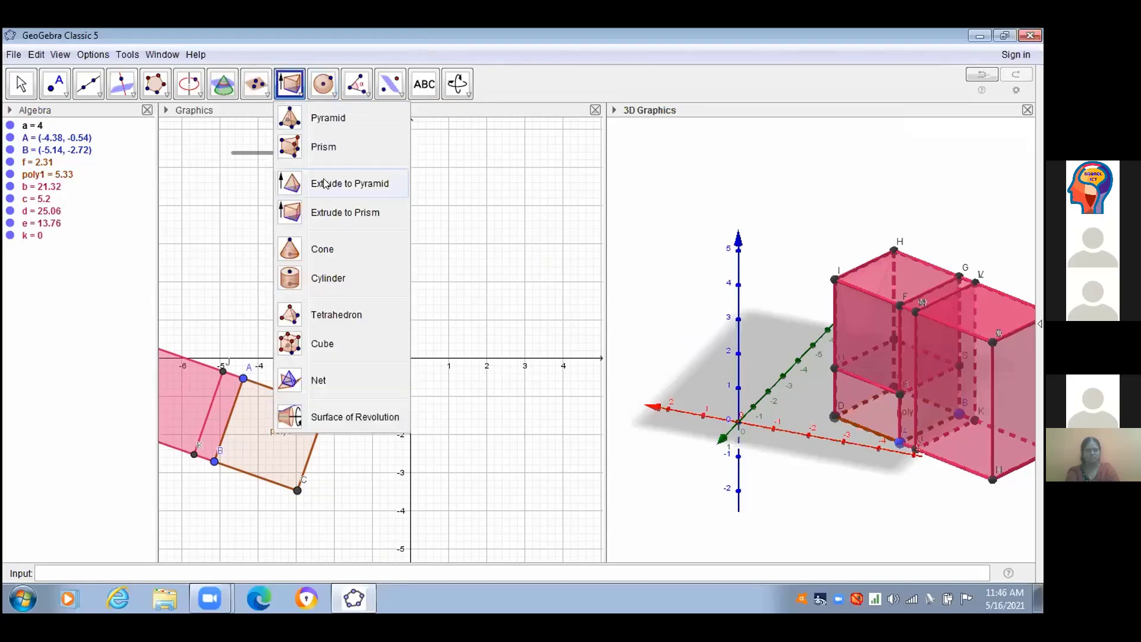
left_click(325, 183)
left_click(897, 271)
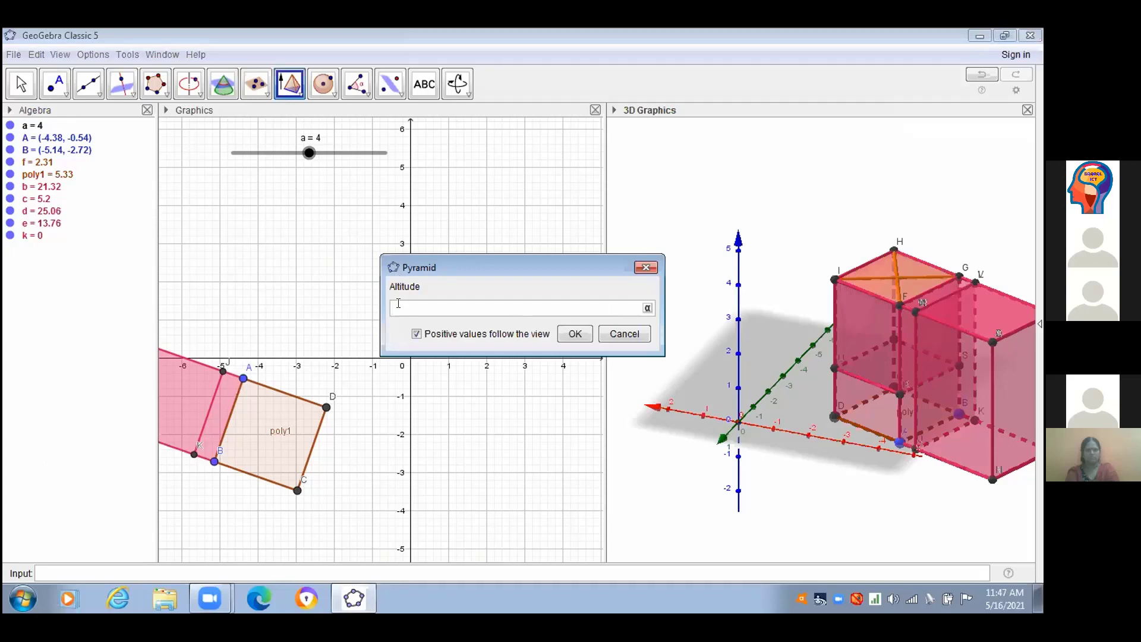
type("2")
left_click(574, 334)
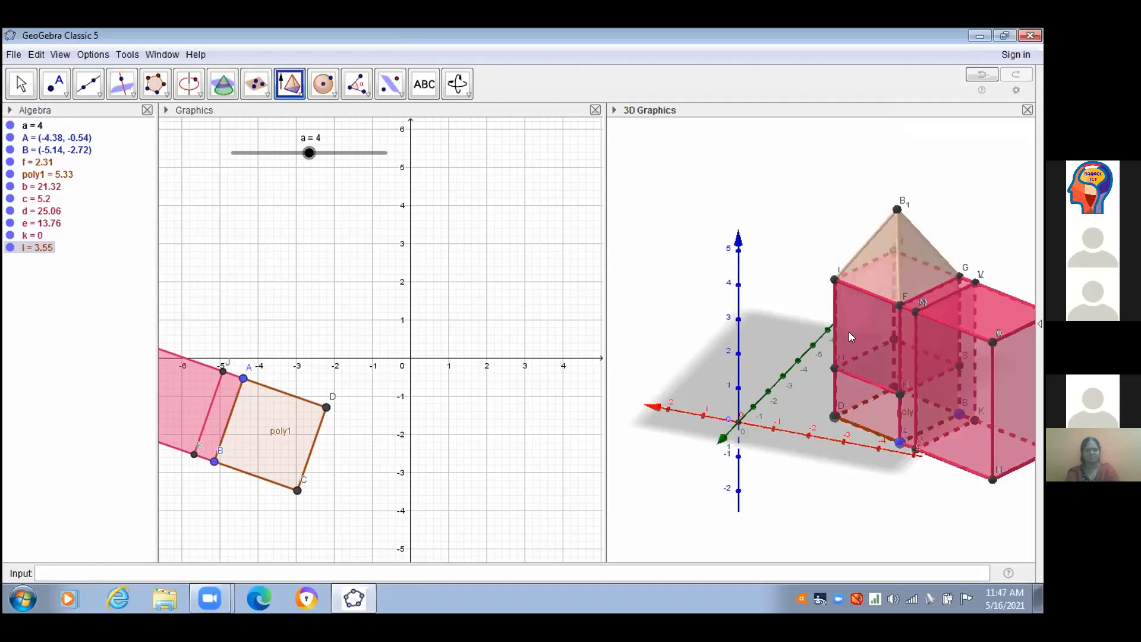
- Vary slider a to 3 and 5 and examine the resulting prisms and pyramid from several angles
left_click(307, 155)
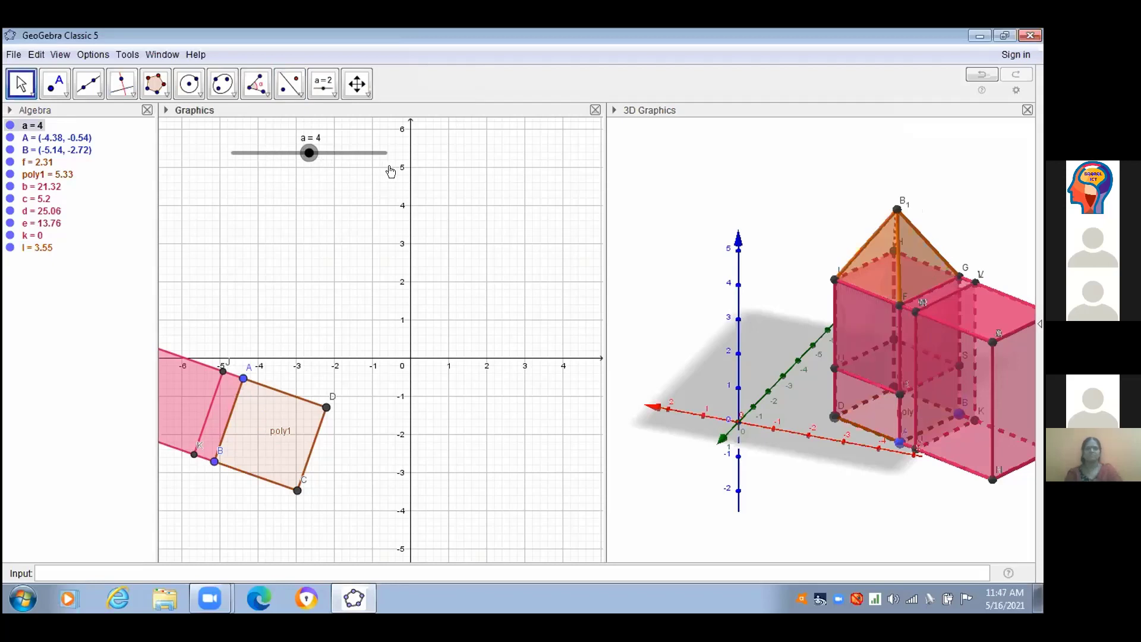
left_click(252, 158)
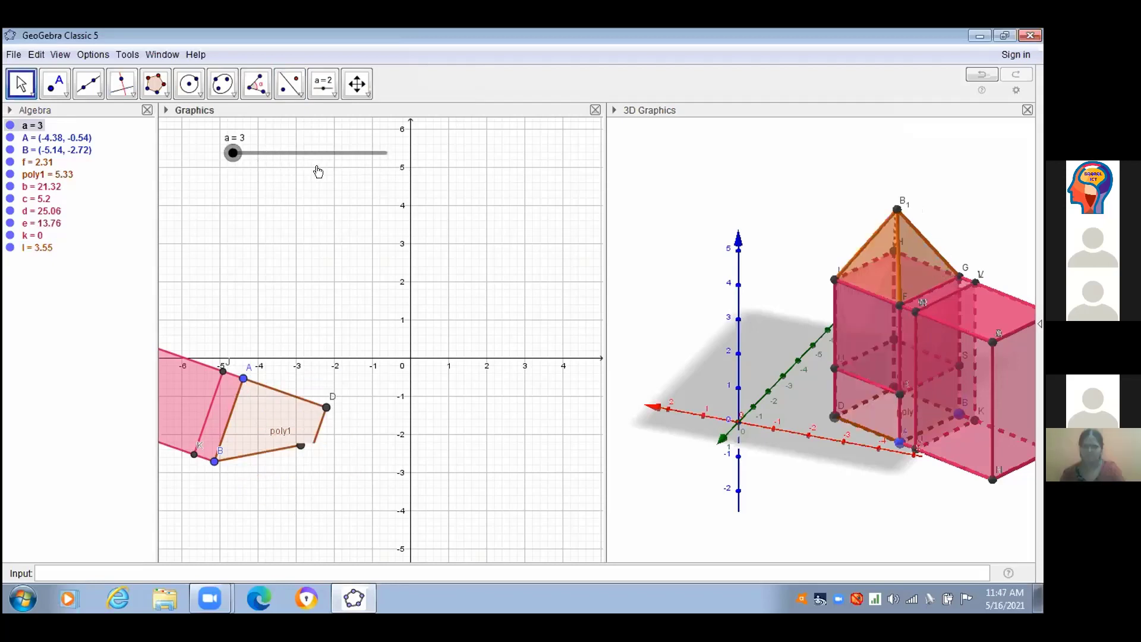
left_click(366, 154)
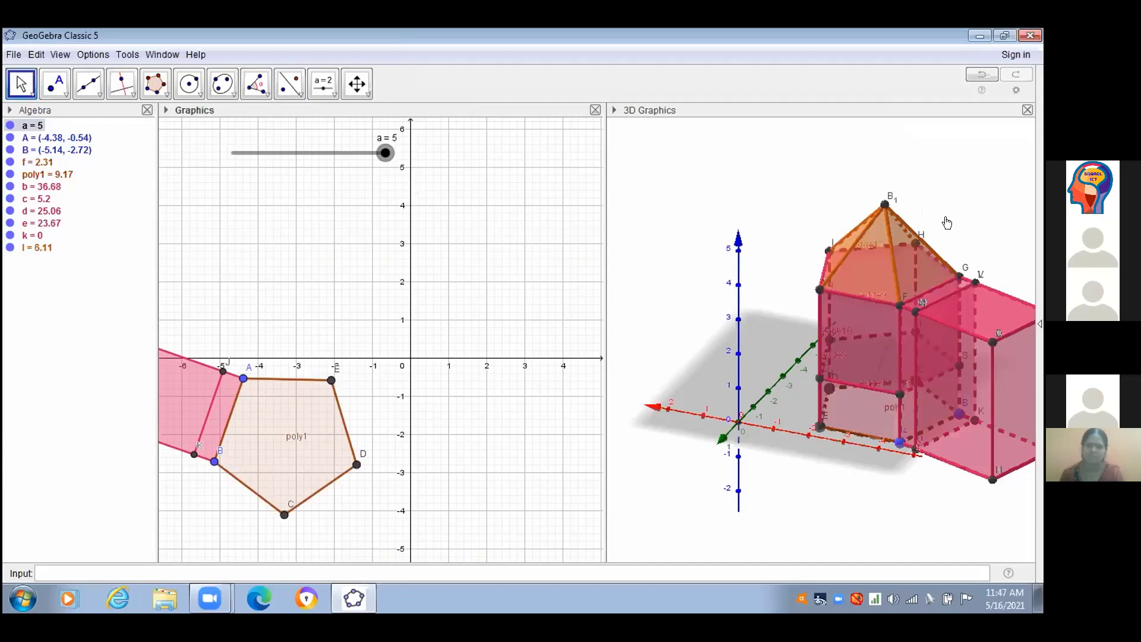
right_click(707, 243)
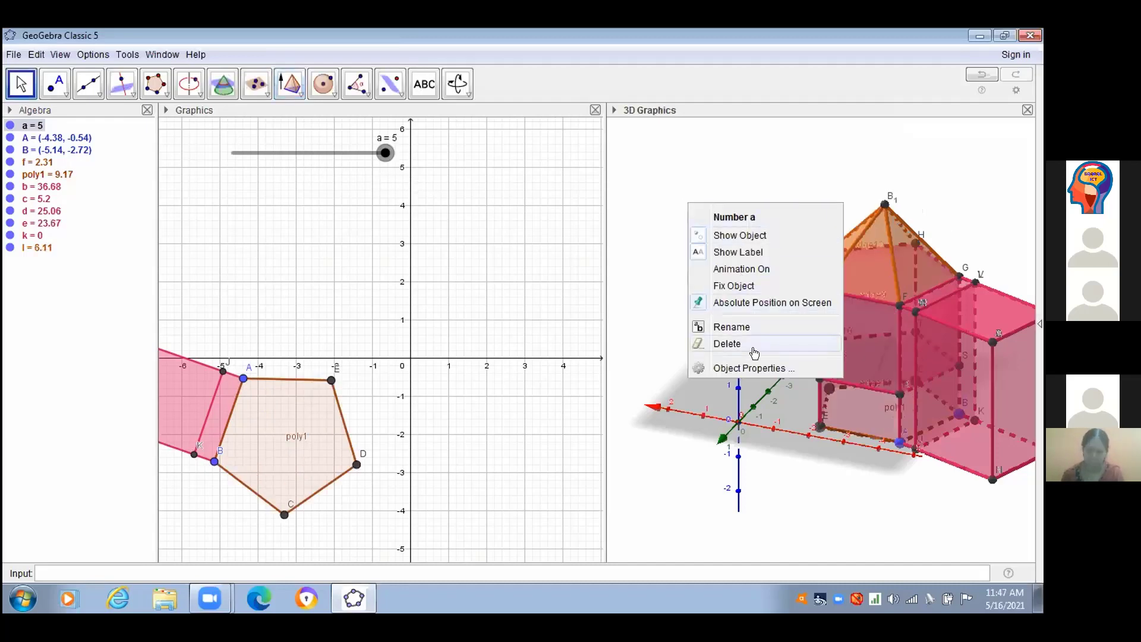
left_click(620, 135)
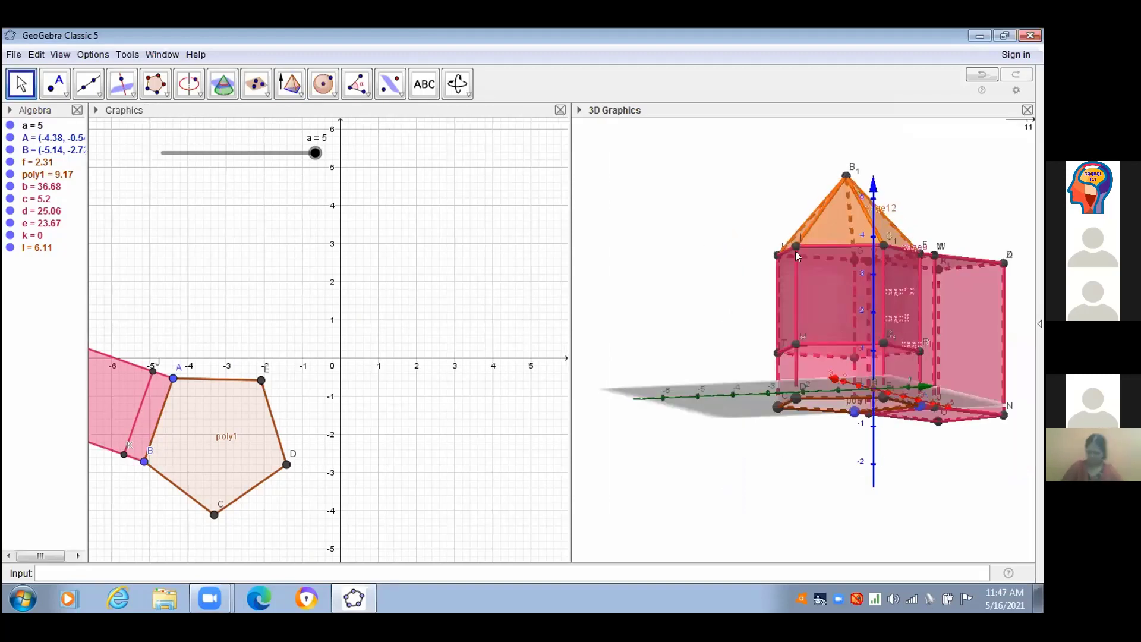
left_click_drag(795, 251, 813, 274)
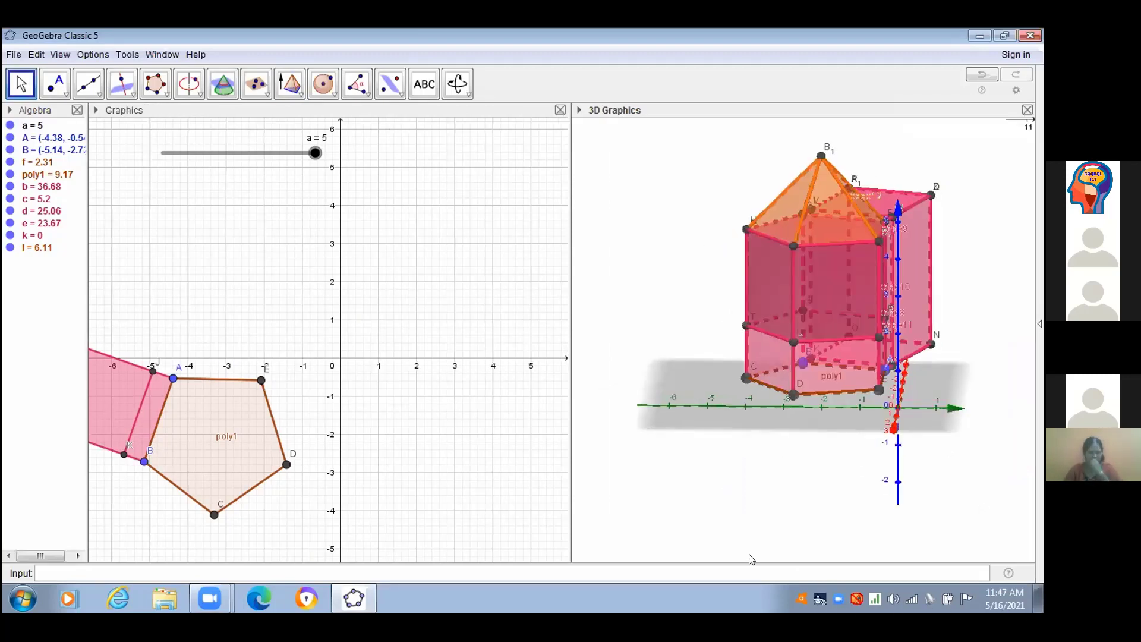
left_click_drag(742, 550, 820, 530)
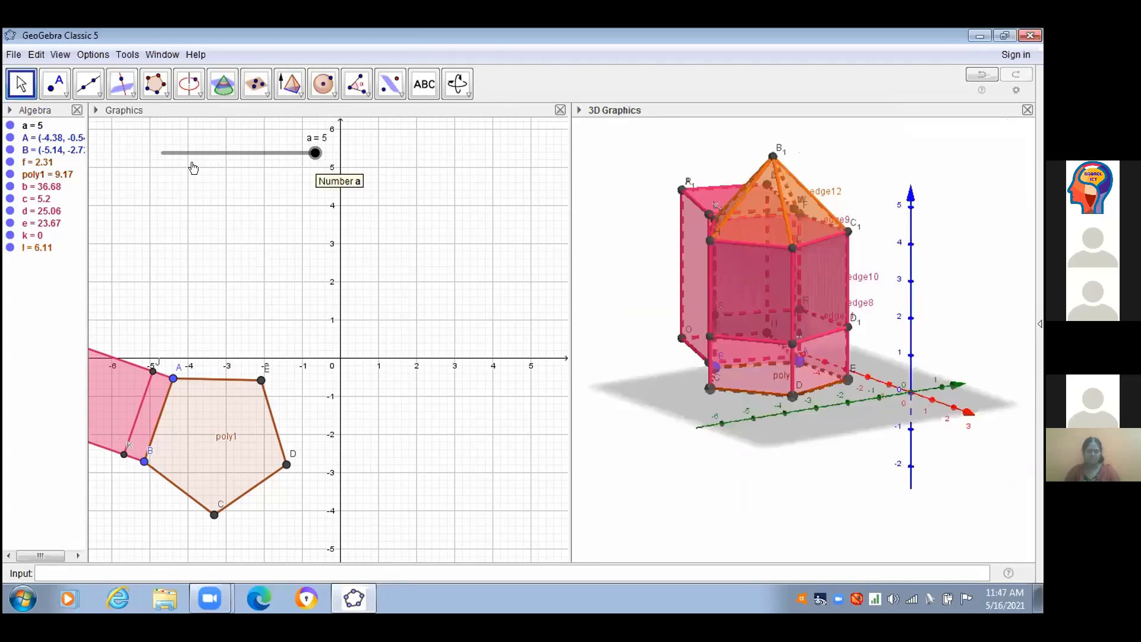
- Set slider a to 3 and return it to 4 to vary the polygon and its solids
left_click(192, 167)
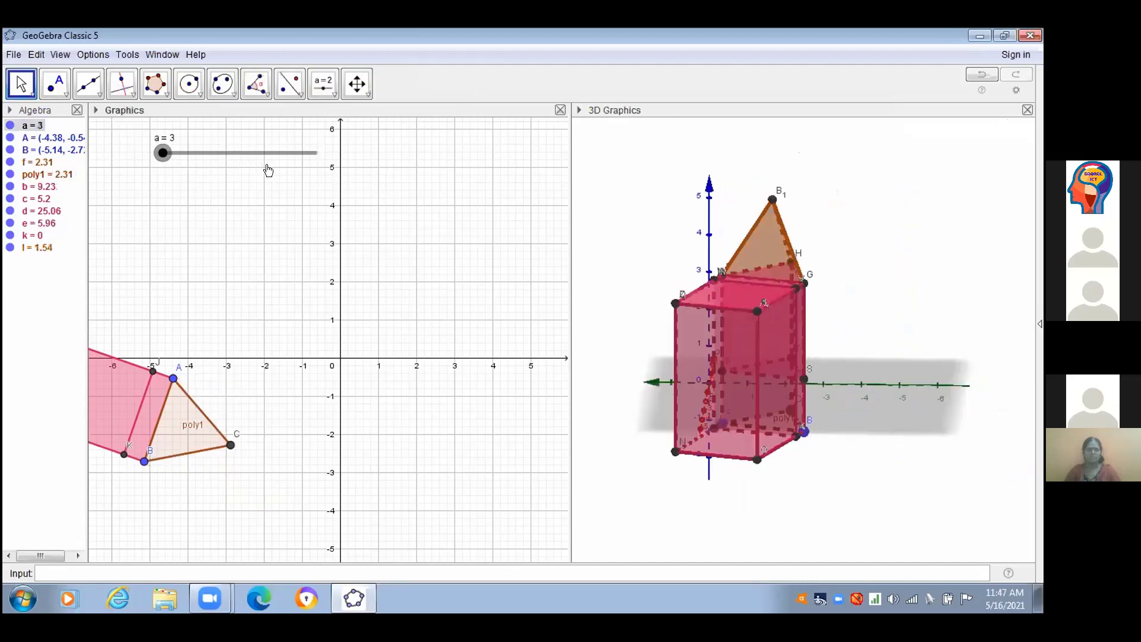
key("Right")
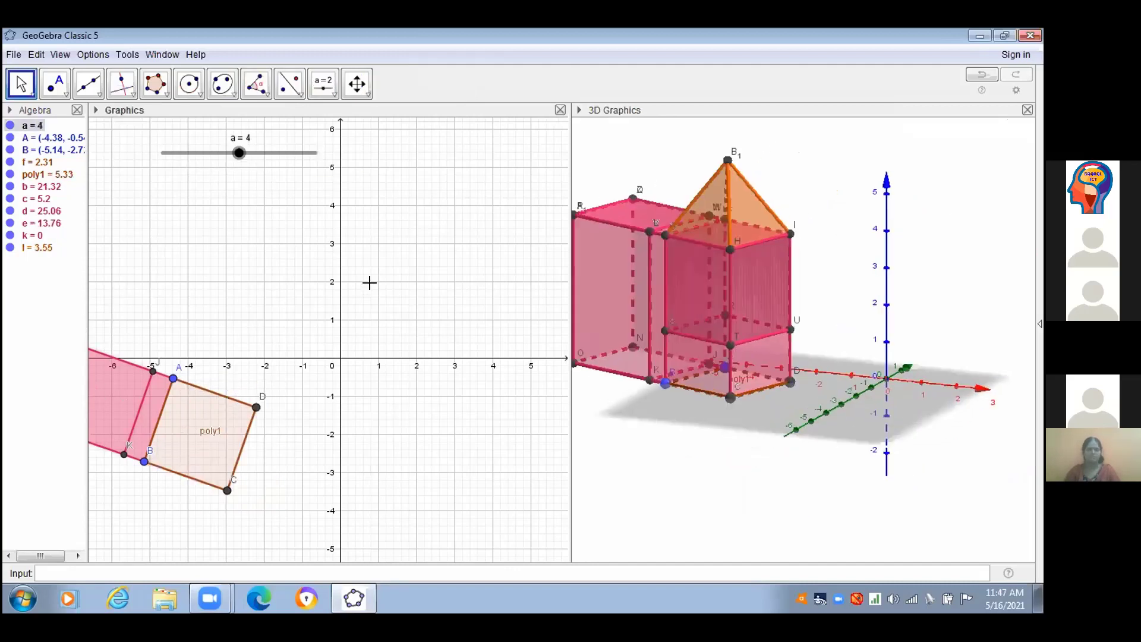
left_click(624, 200)
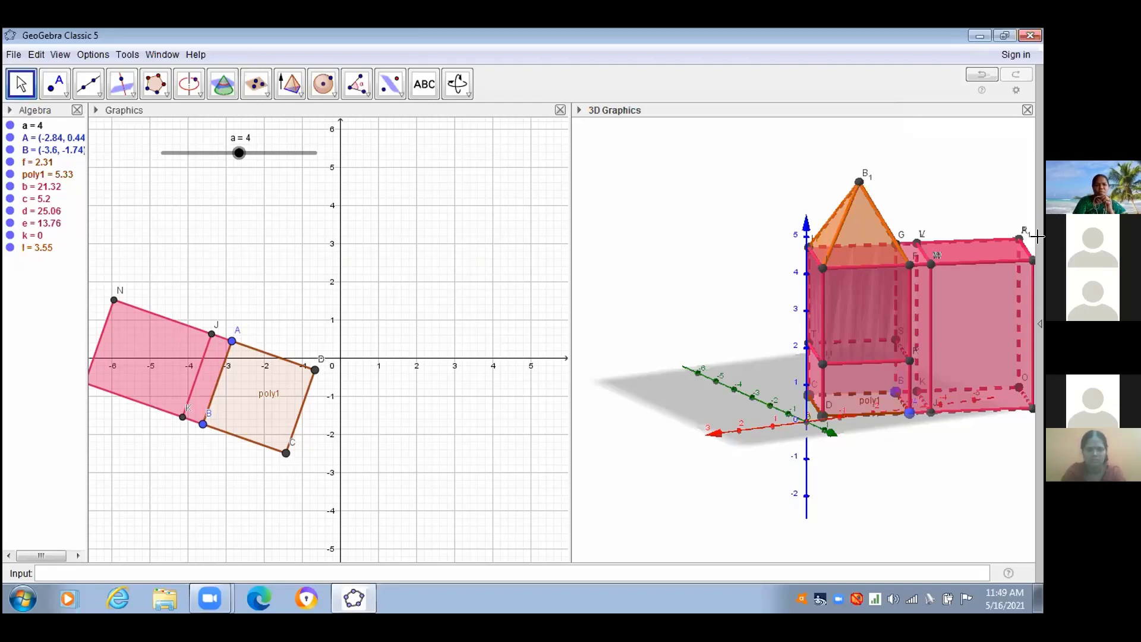
left_click(1037, 236)
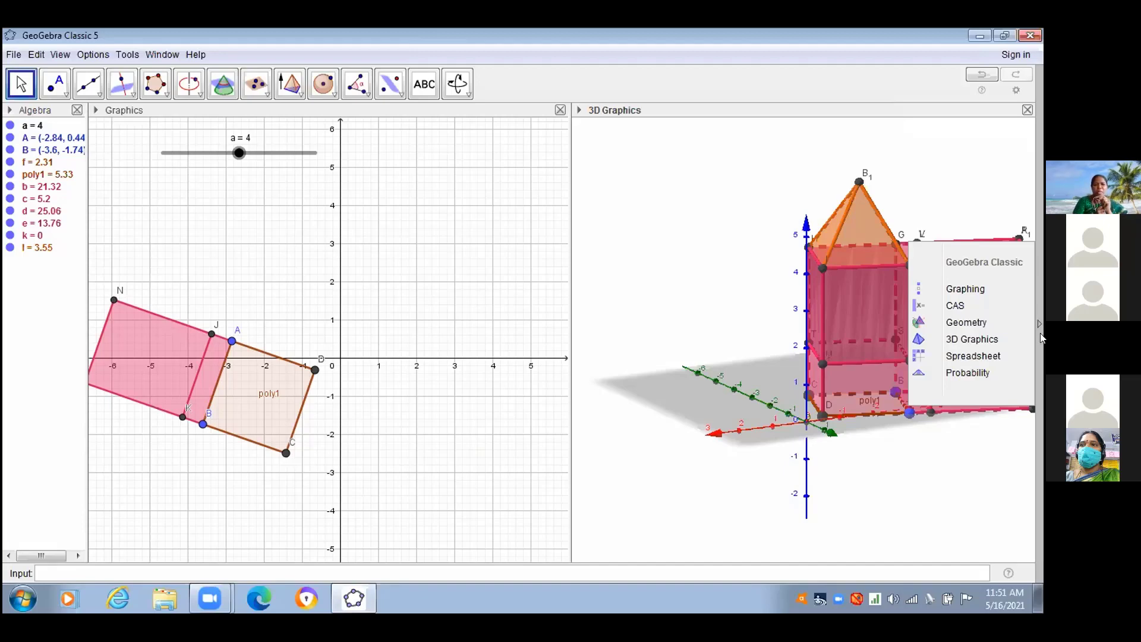
left_click(58, 55)
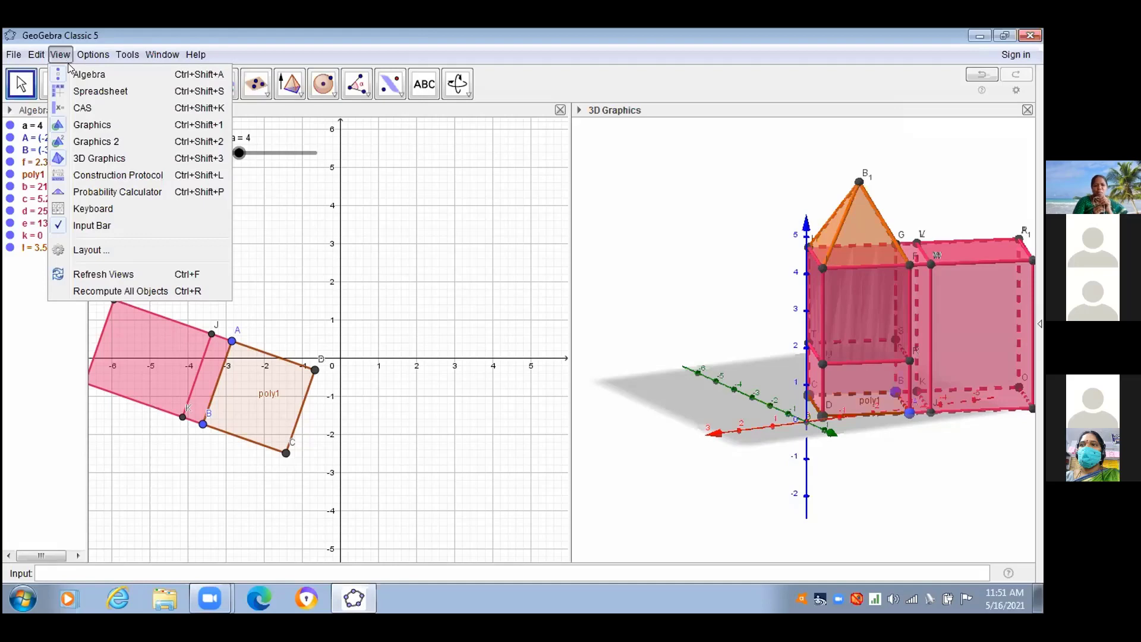
mouse_move(40, 58)
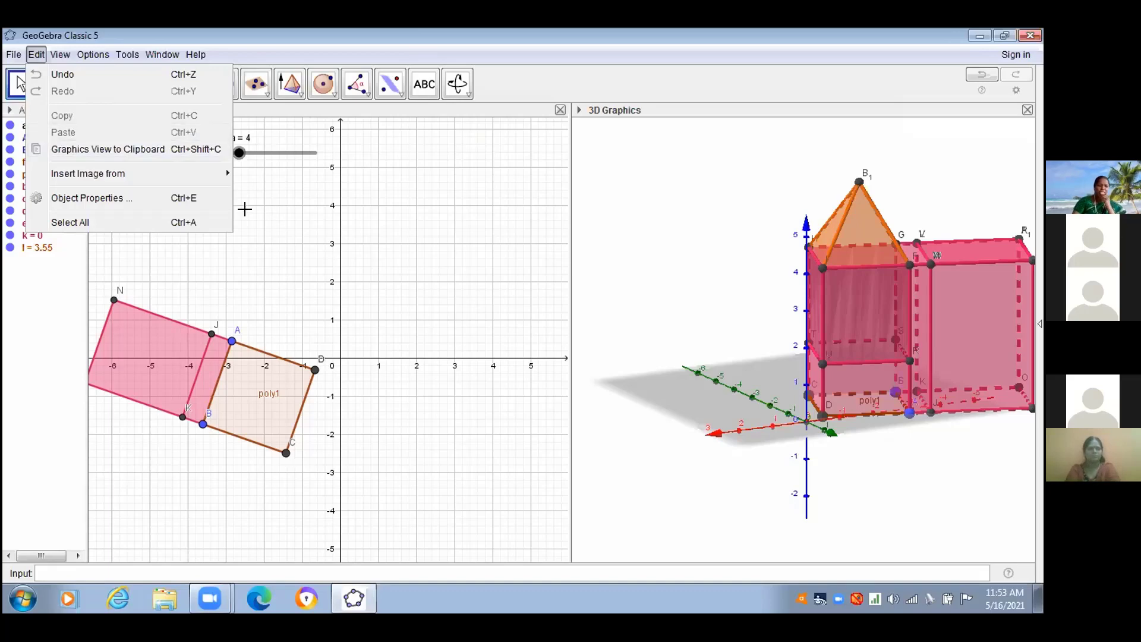
key("Escape")
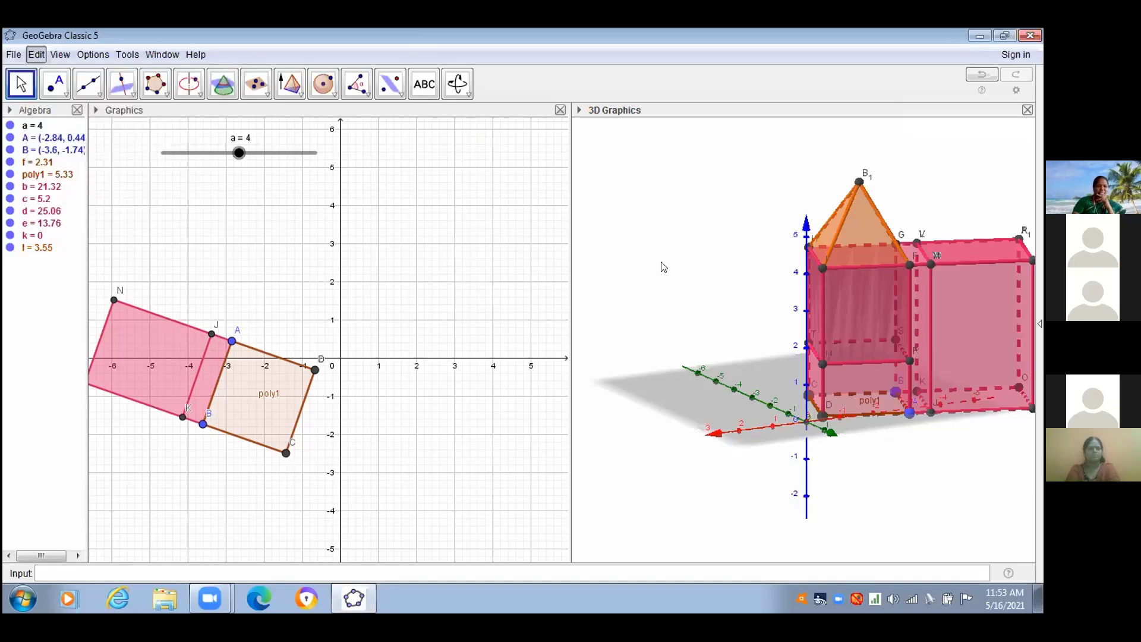
key("Escape")
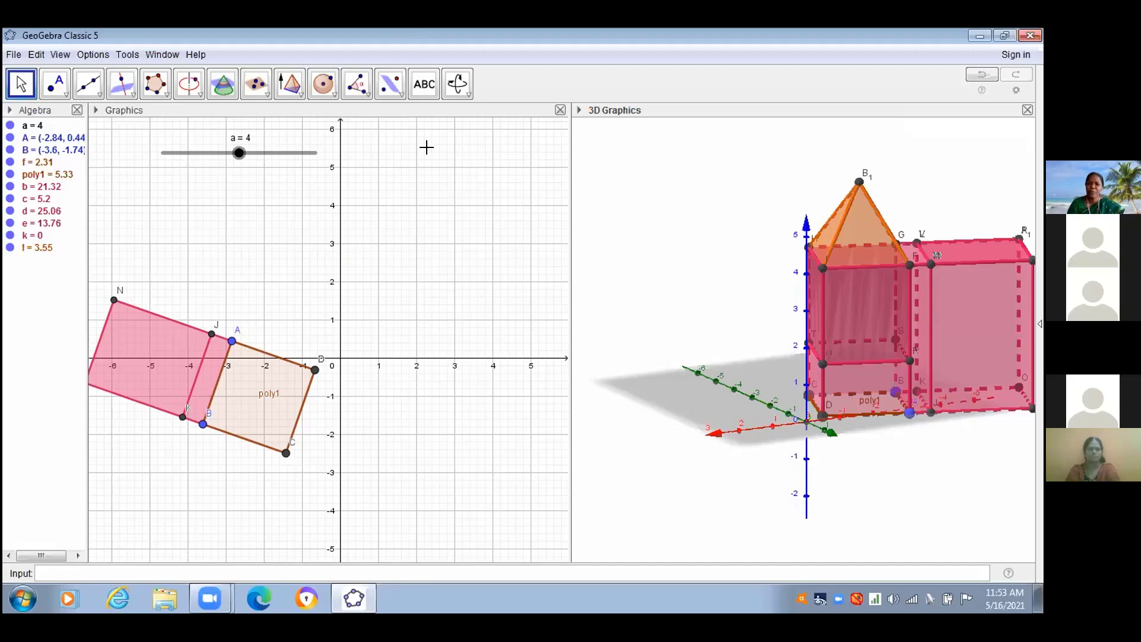
left_click(34, 55)
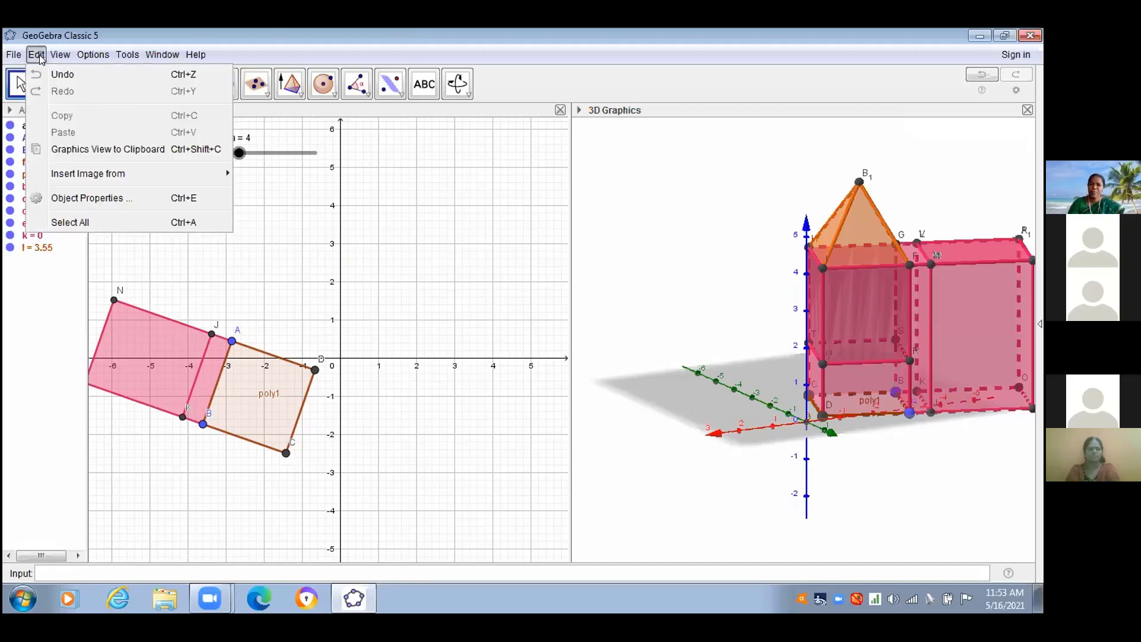
key("Escape")
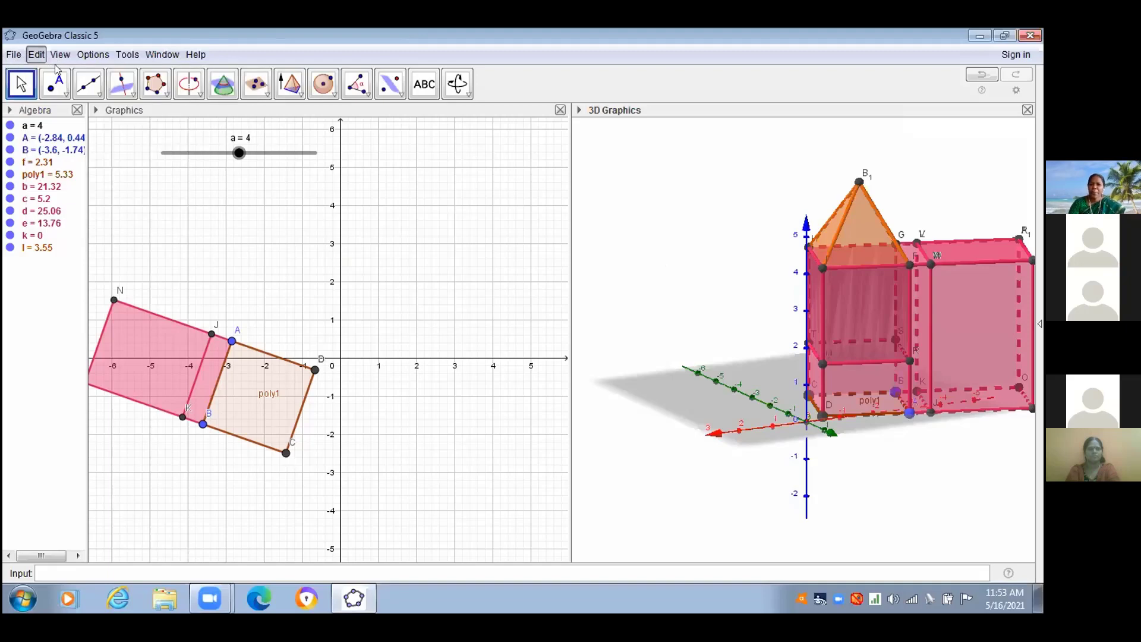
left_click(37, 55)
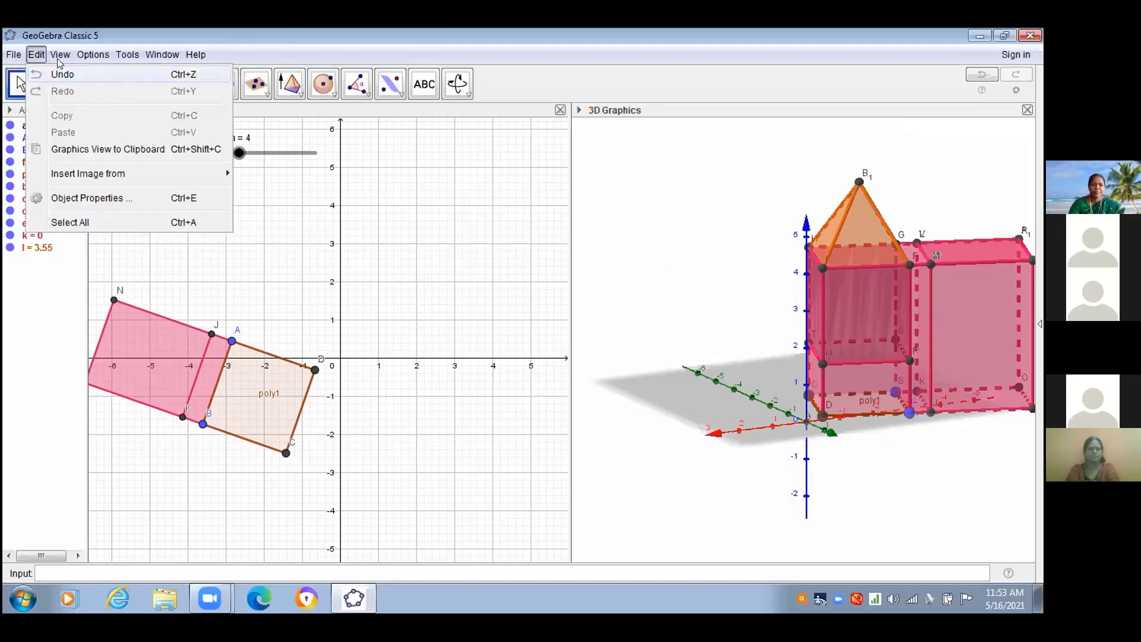
mouse_move(59, 54)
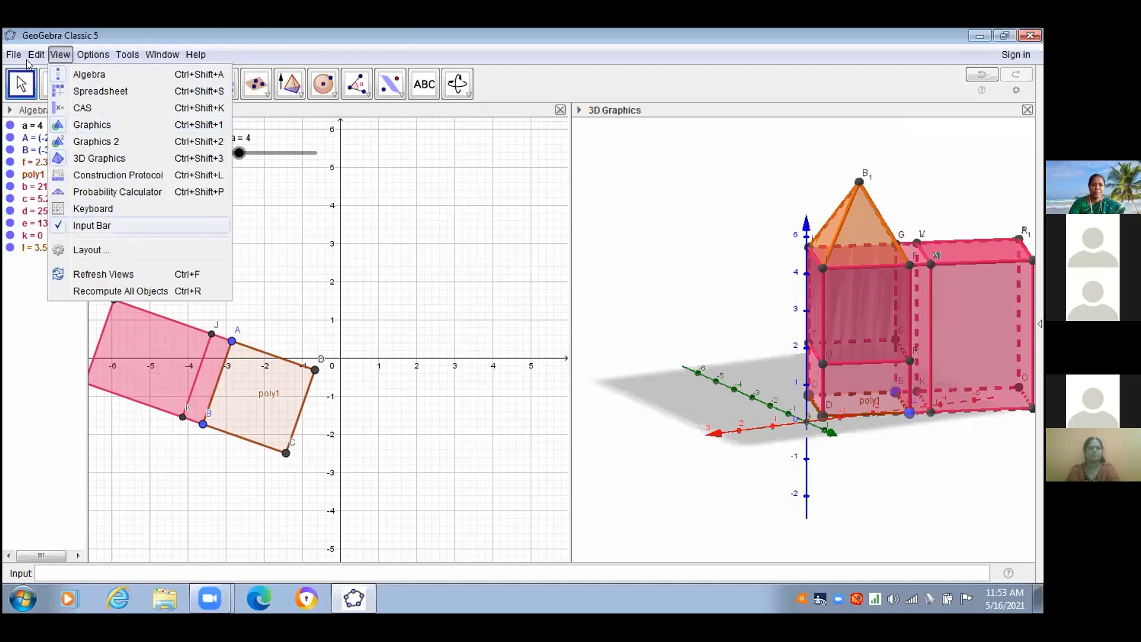
left_click(33, 106)
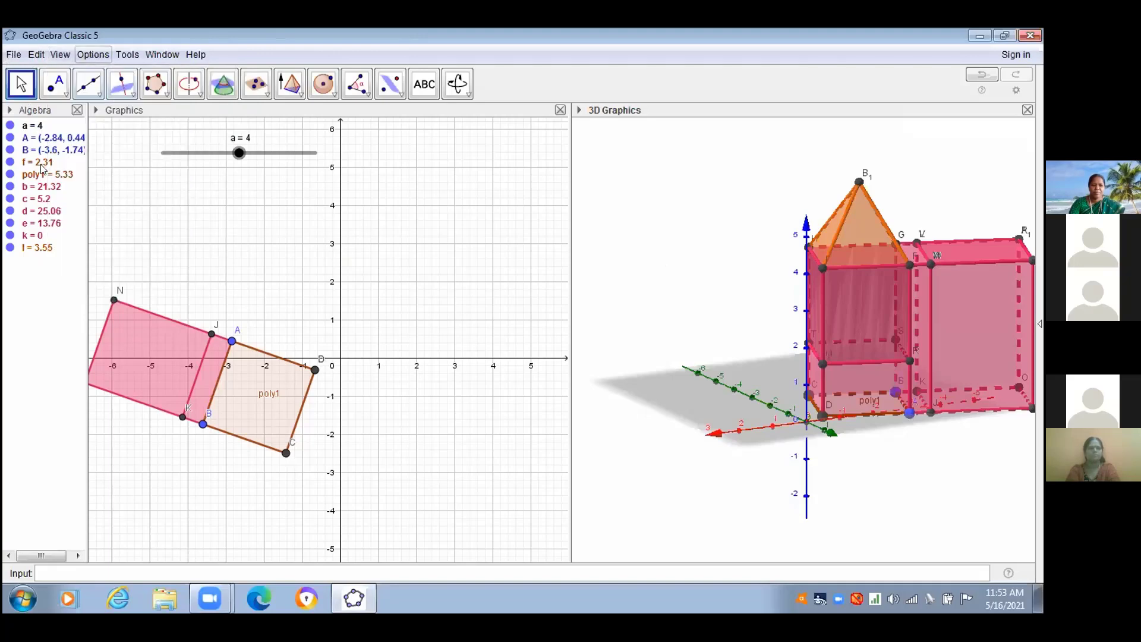
left_click(13, 54)
mouse_move(42, 229)
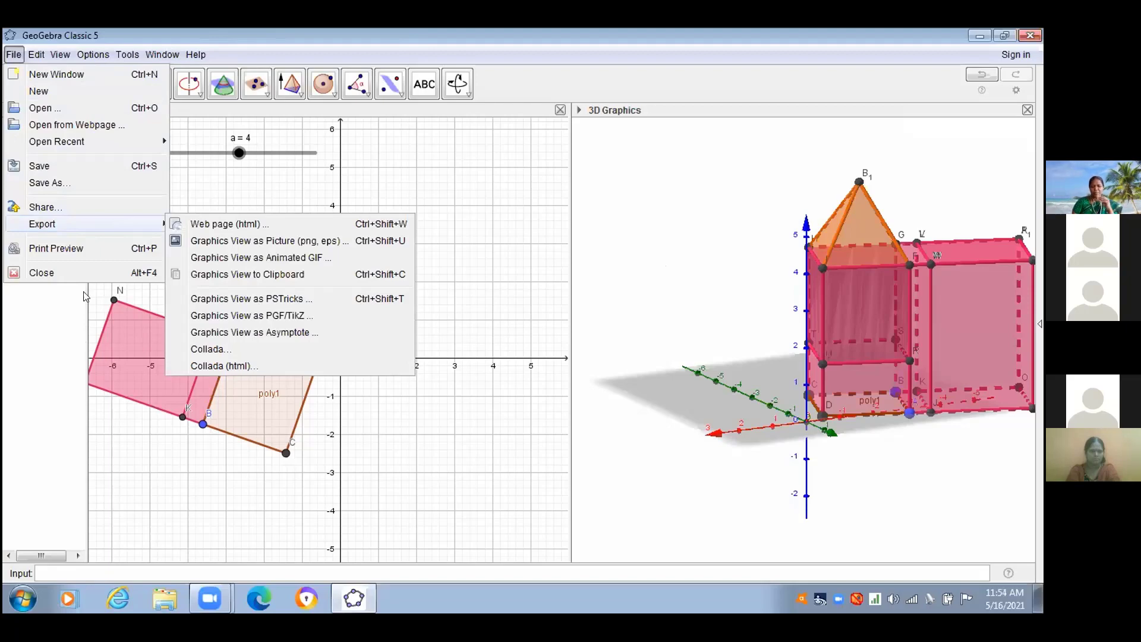
key("Escape")
key("Escape")
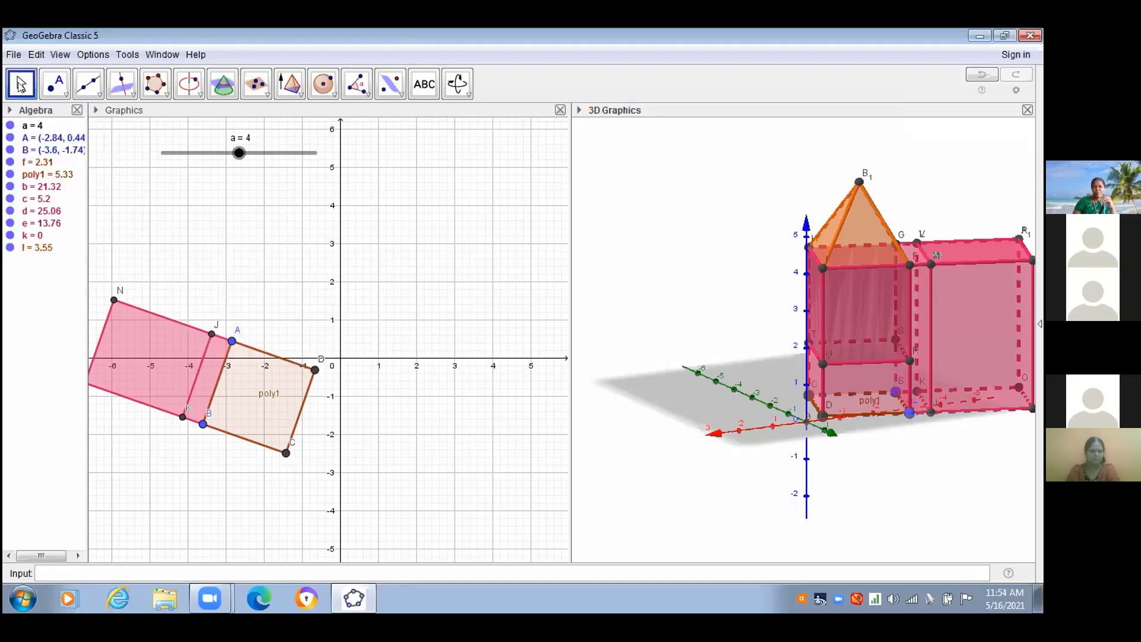
- Review the export options for saving the graphics view as an animated GIF, and close them without exporting
left_click(13, 54)
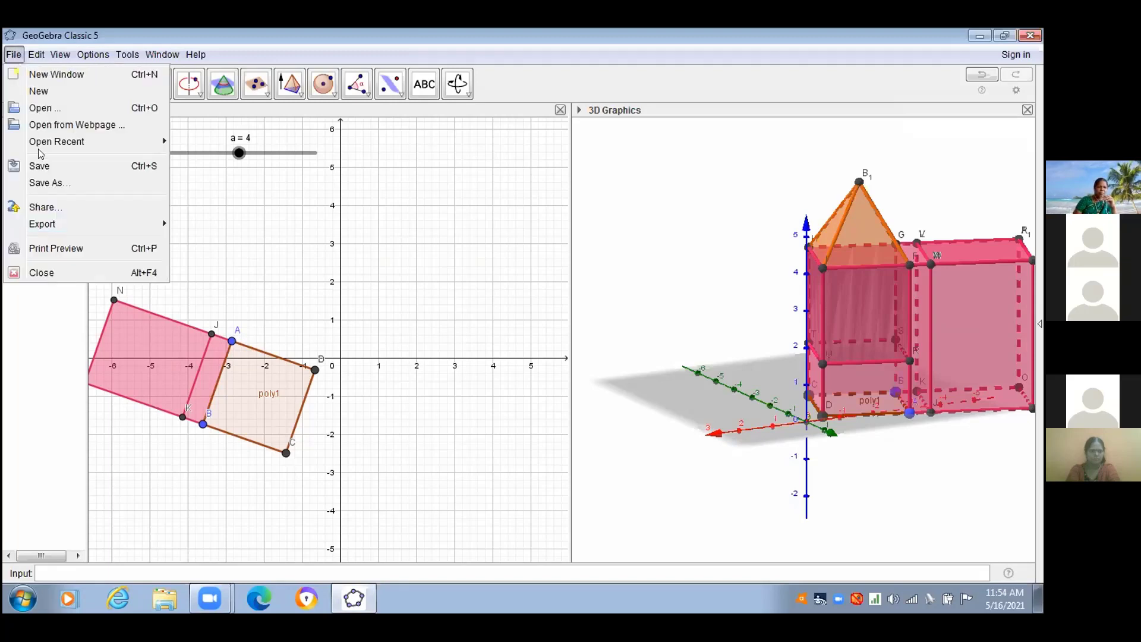
mouse_move(120, 231)
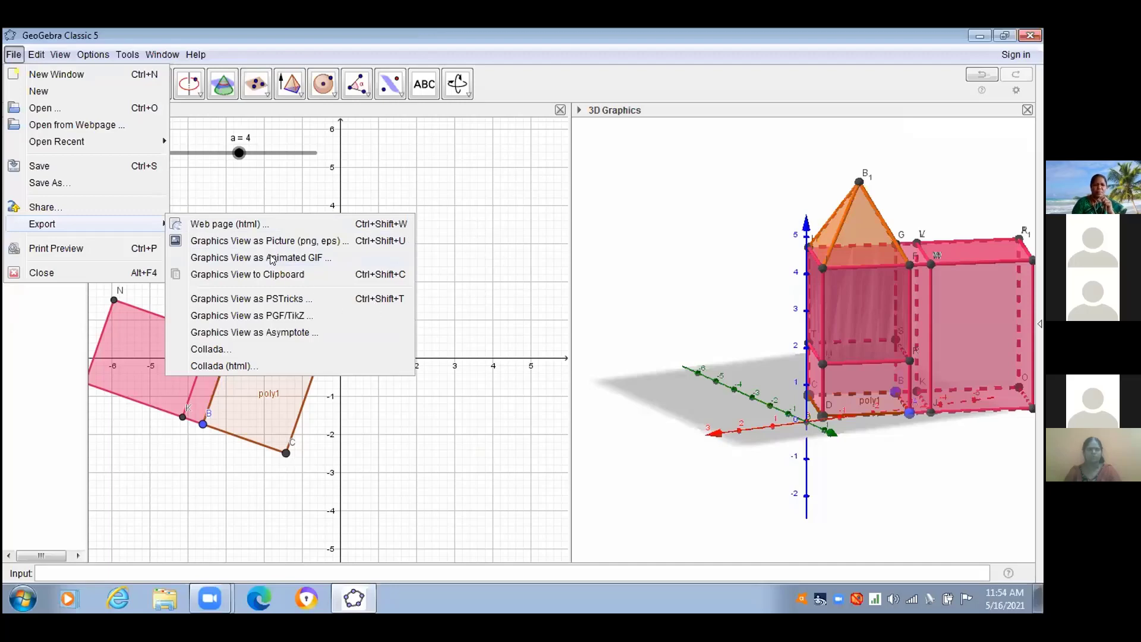
left_click(298, 258)
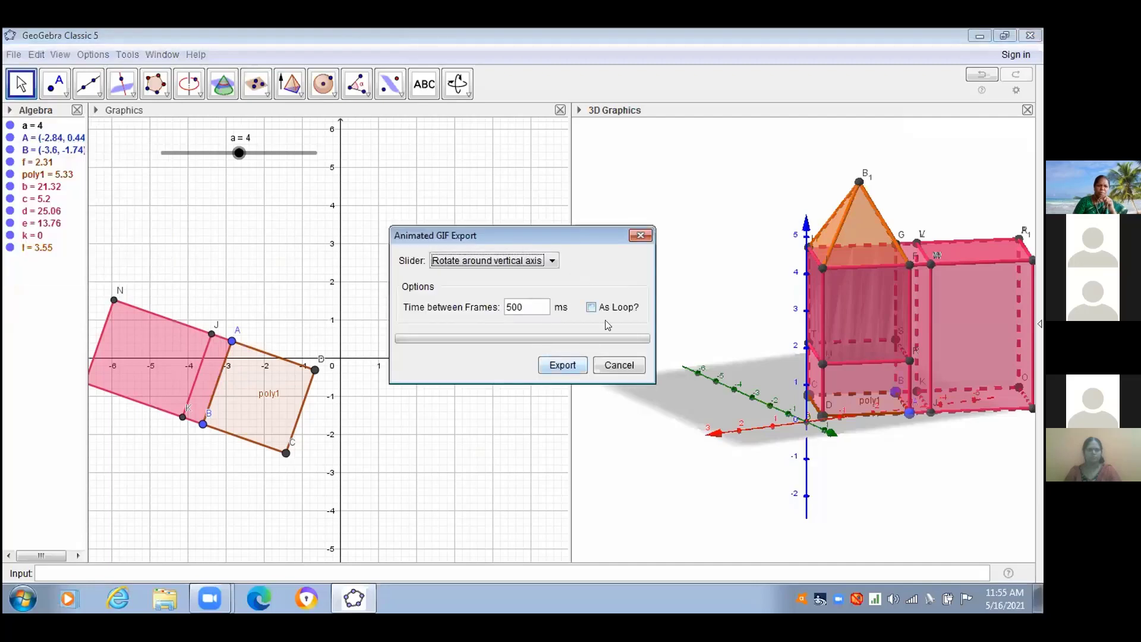
left_click(640, 235)
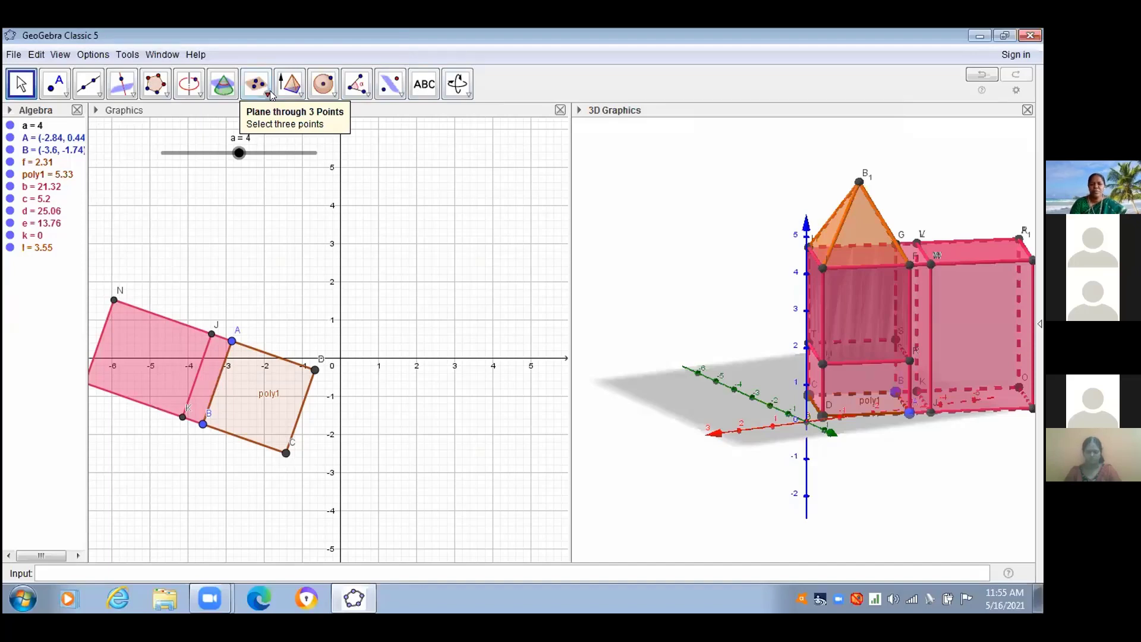
left_click(14, 54)
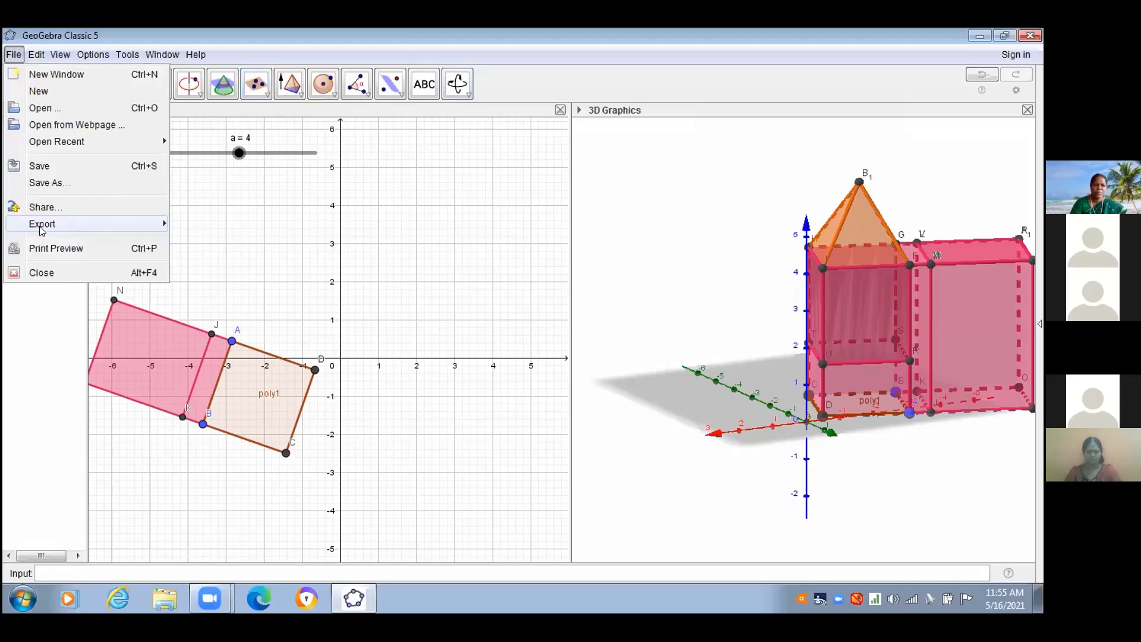
mouse_move(42, 229)
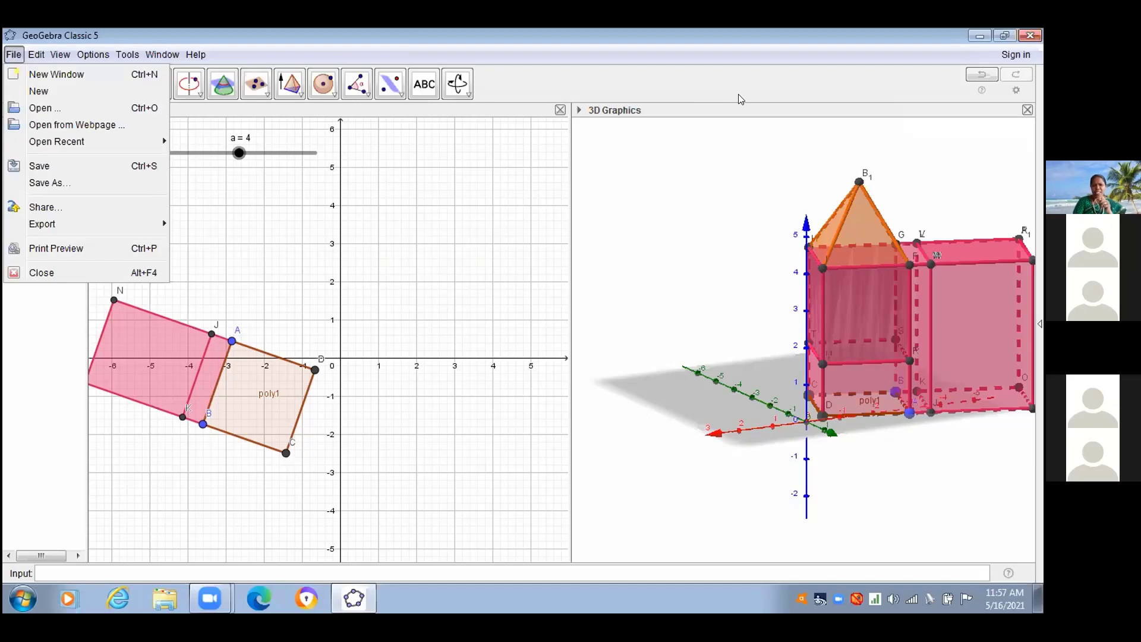
left_click(466, 245)
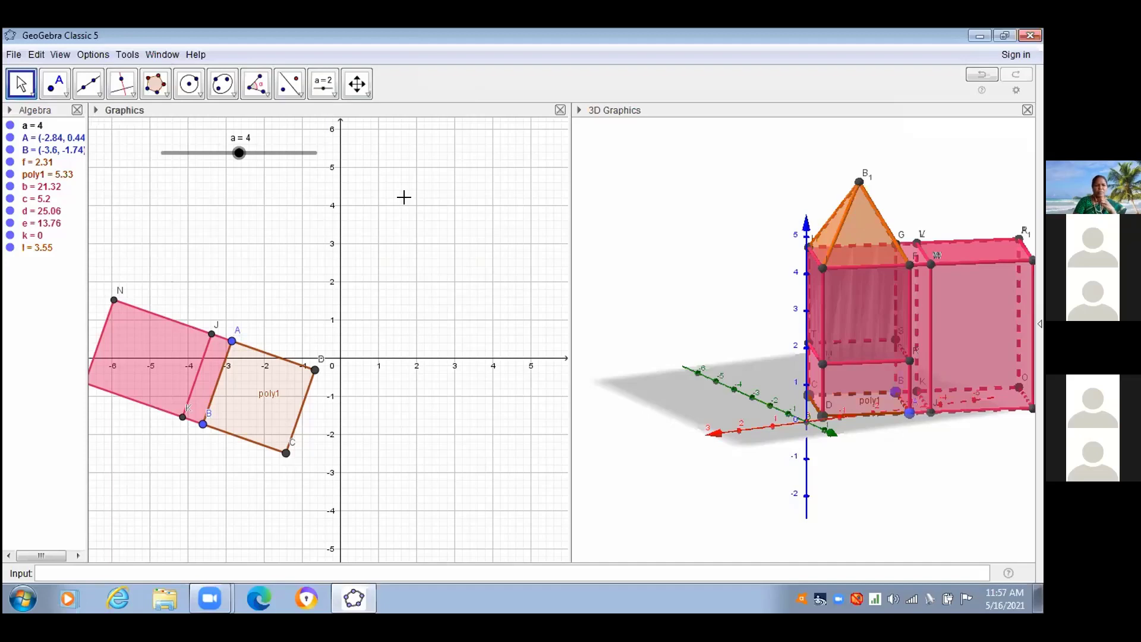
- Collapse the polygon by bringing points A and B together at about (-0.7, 1.46) in the 2D view, and inspect the solids in 3D
left_click(324, 84)
left_click_drag(209, 356, 314, 302)
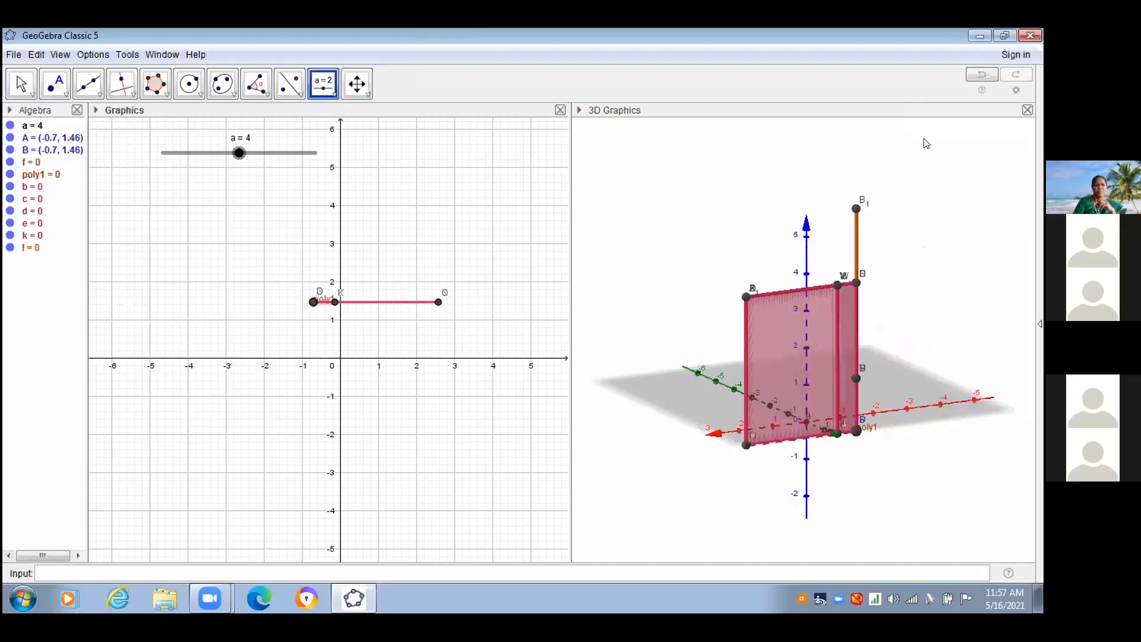
left_click_drag(888, 143, 985, 177)
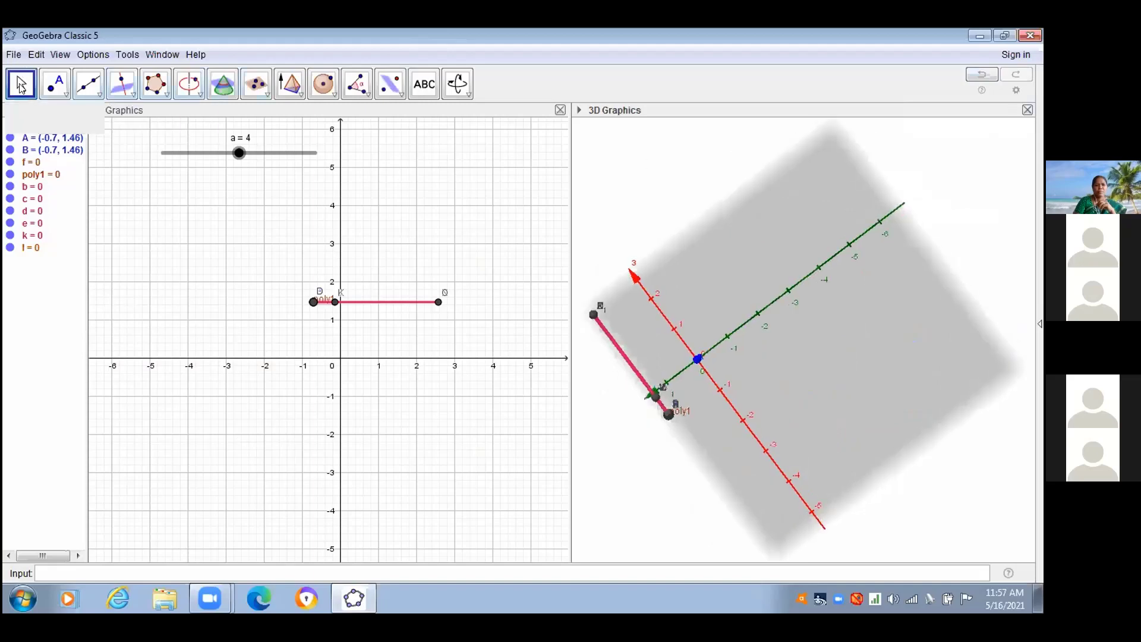
- Save the construction on the Desktop as a GeoGebra file named demo
left_click(13, 54)
left_click(82, 185)
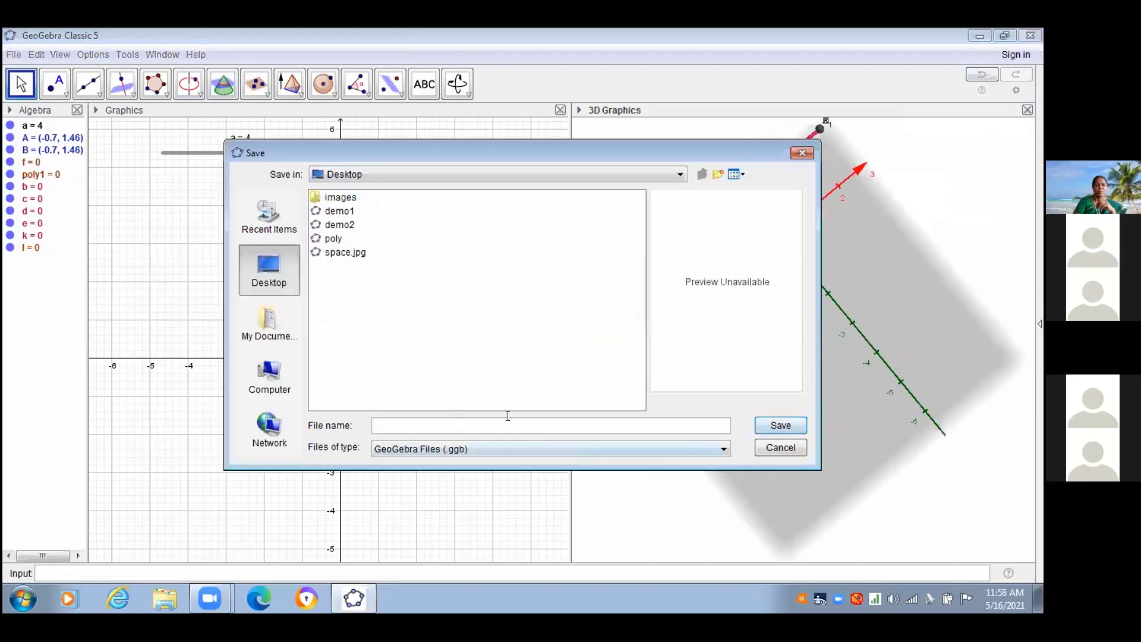
left_click(507, 417)
type("d")
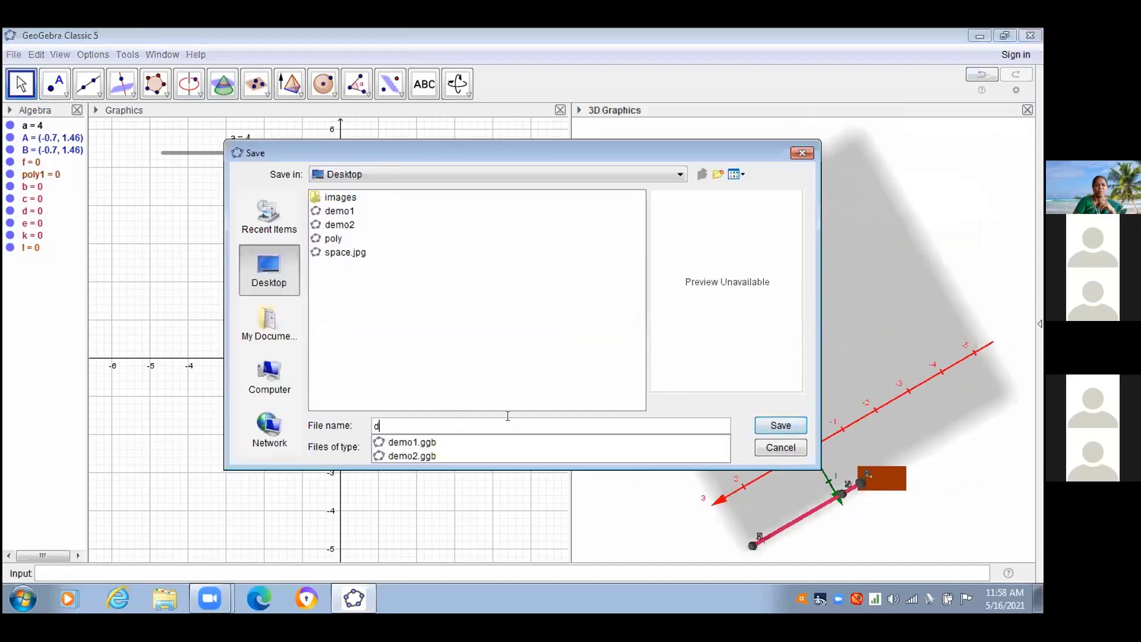
type("emo")
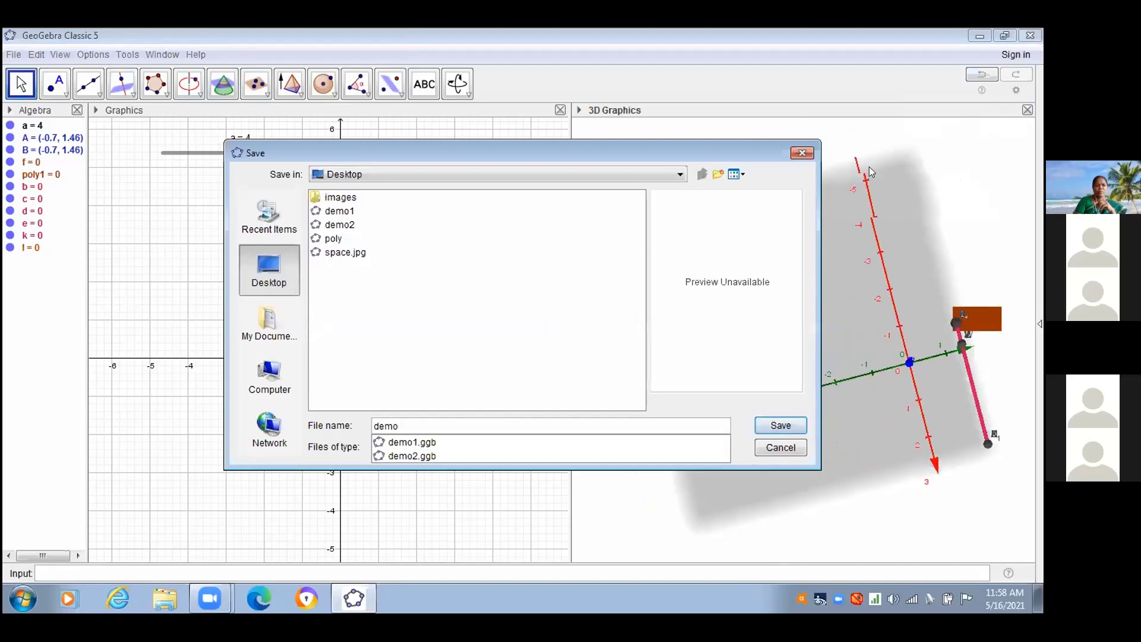
key("Return")
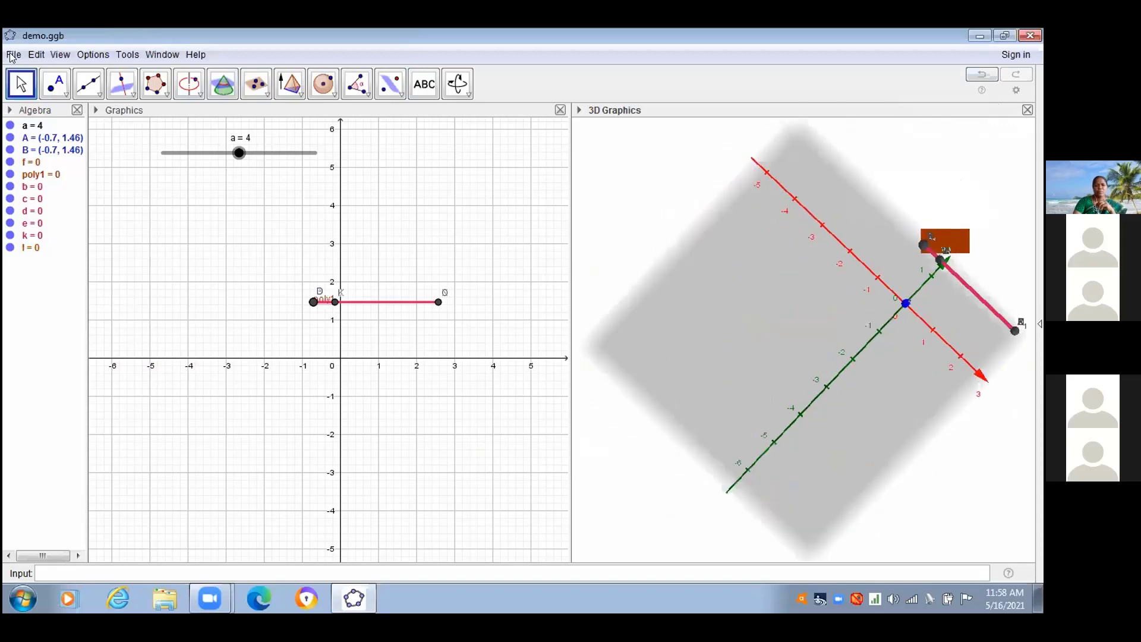
- Close the demo construction without saving further changes, and start a new empty GeoGebra window, maximized
key("alt")
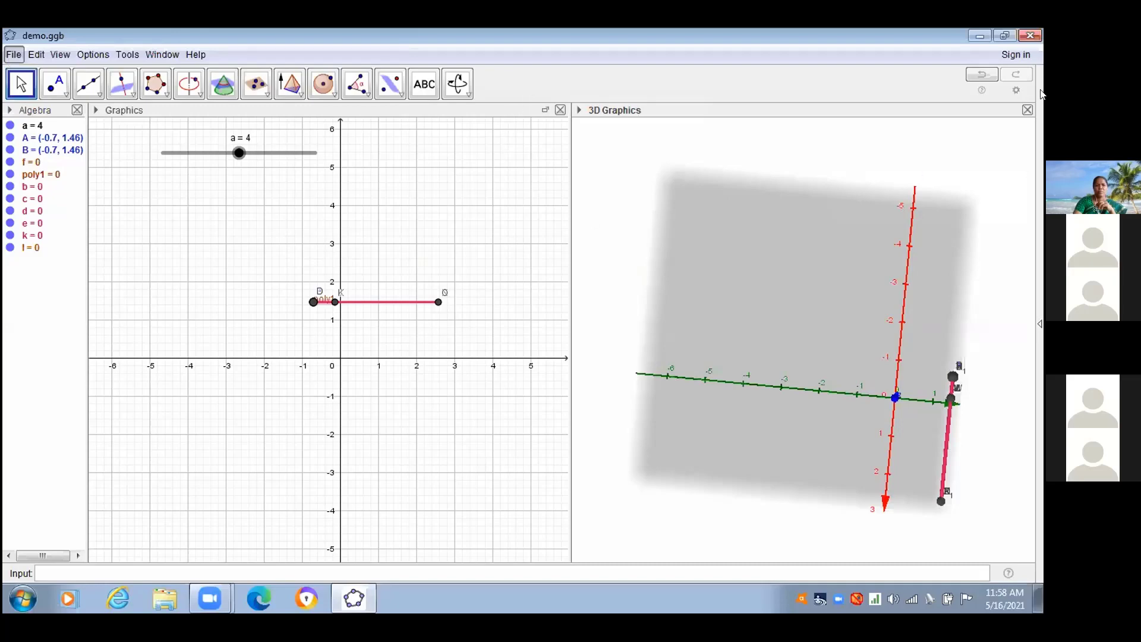
left_click(1033, 40)
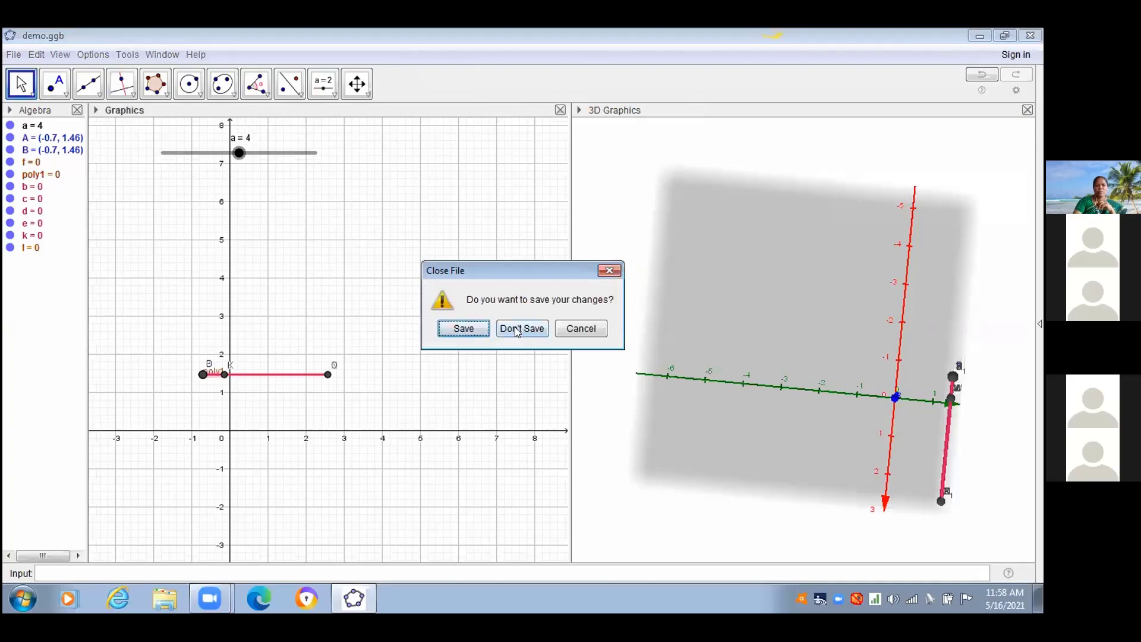
left_click(518, 331)
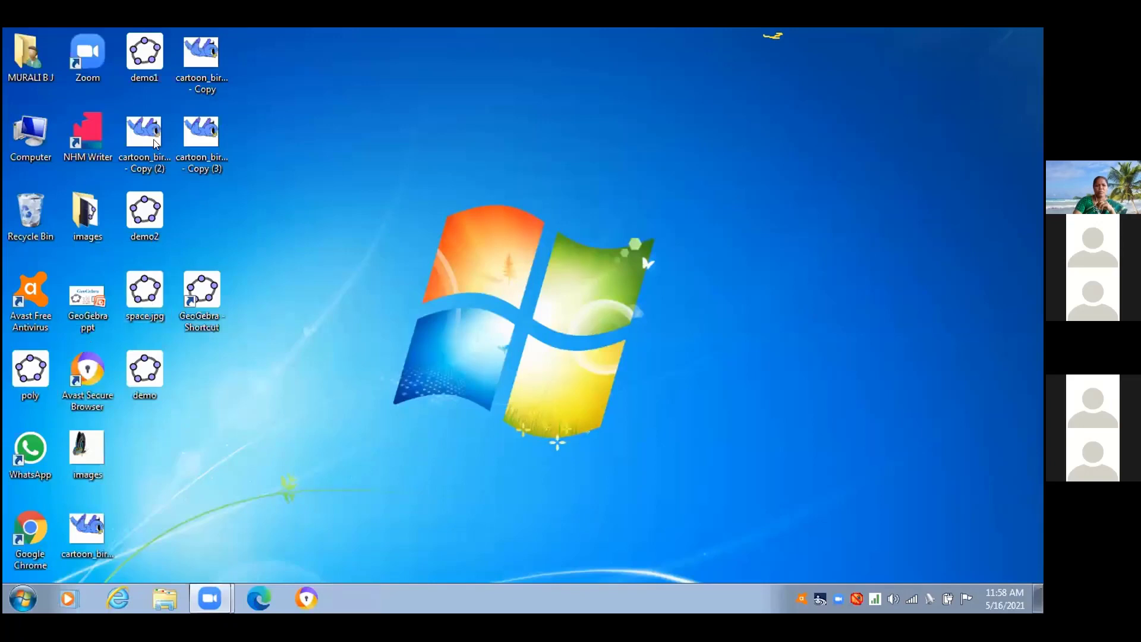
double_click(183, 313)
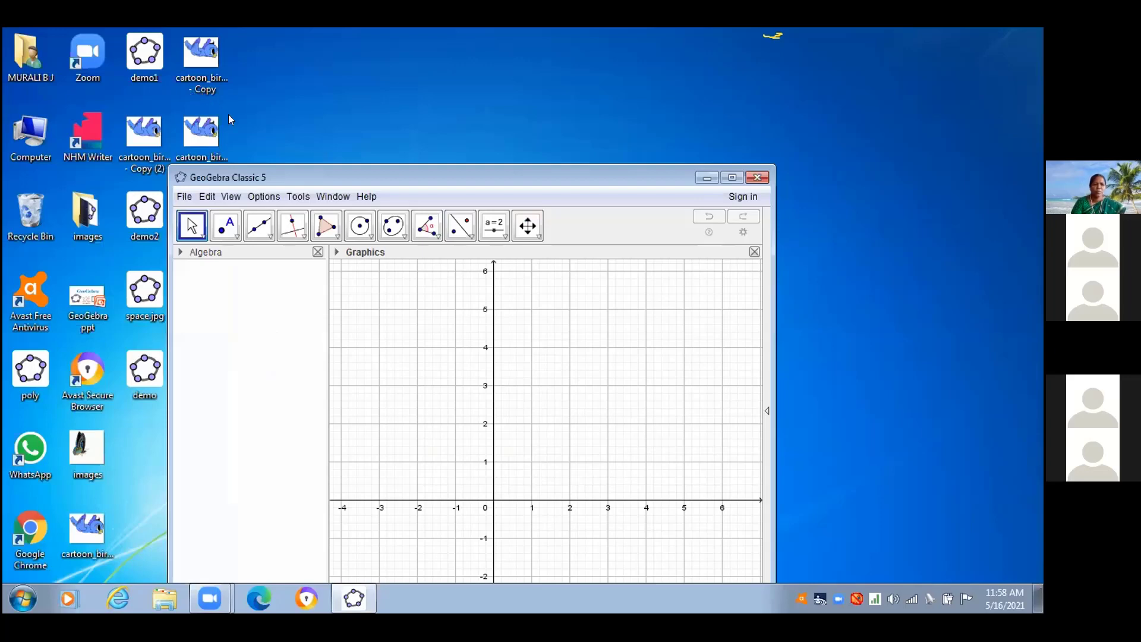
double_click(267, 184)
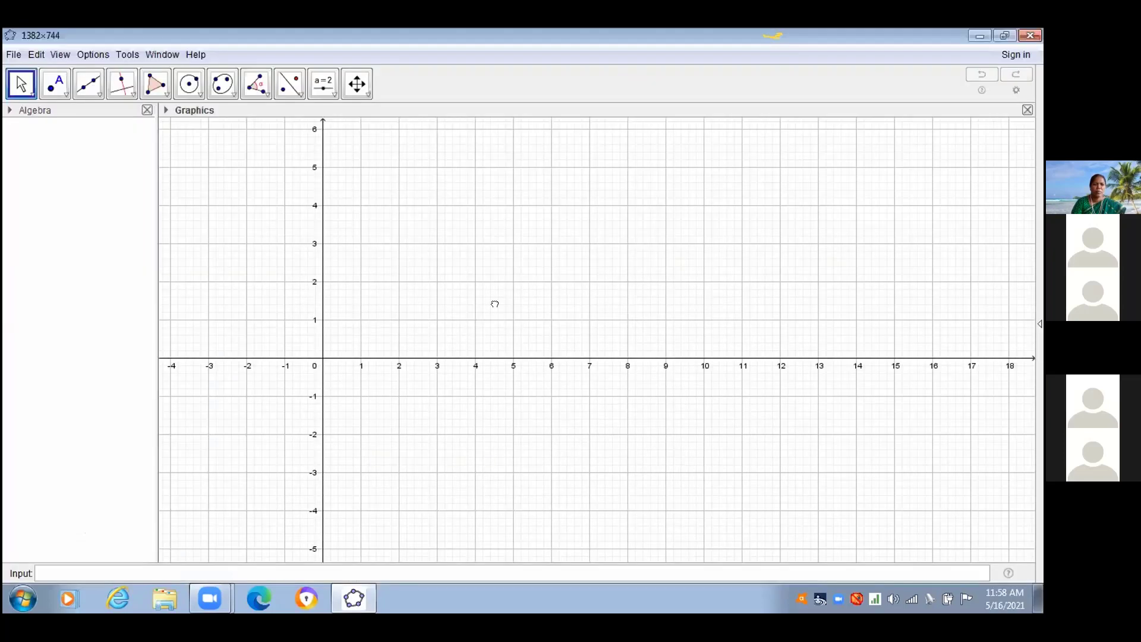
- Draw a circle centred at about (-0.54, 1.44) through a point at about (2.44, 0.24), and hide the point on its rim
left_click(189, 84)
left_click(302, 303)
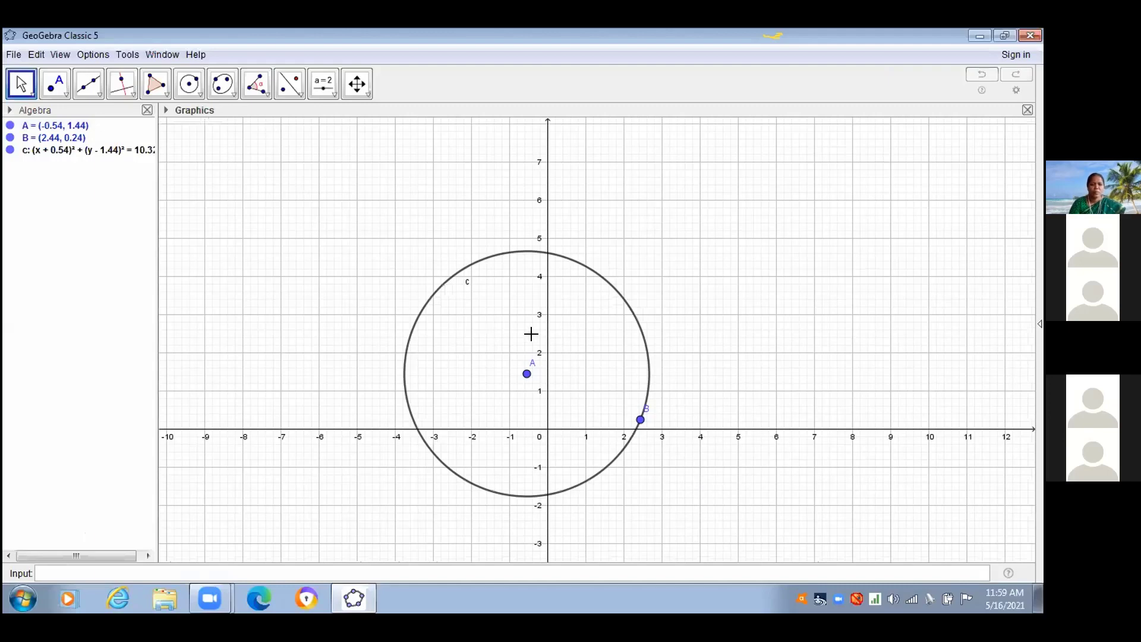
right_click(640, 420)
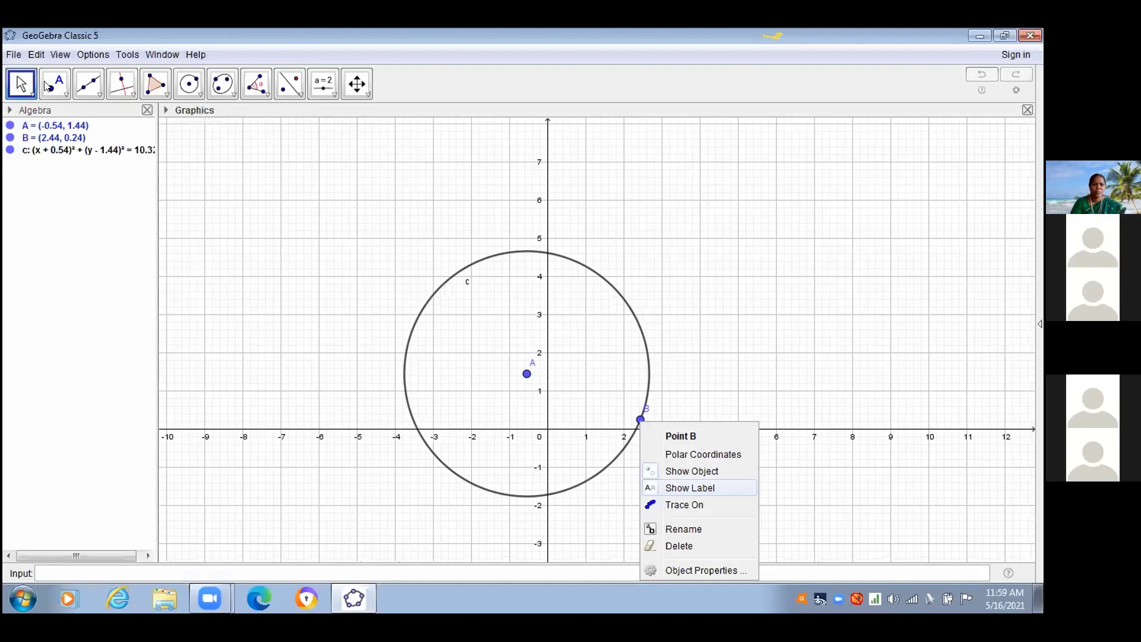
left_click(10, 138)
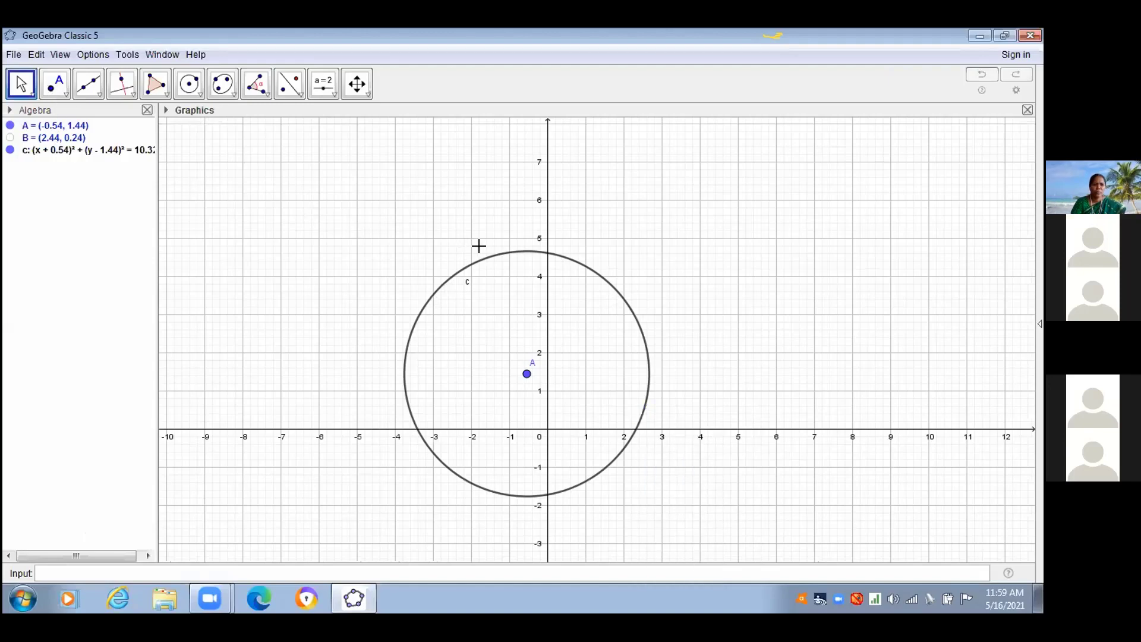
- Place a point constrained to the circle's upper arc and slide it along to about (0.29, 4.54)
left_click(66, 95)
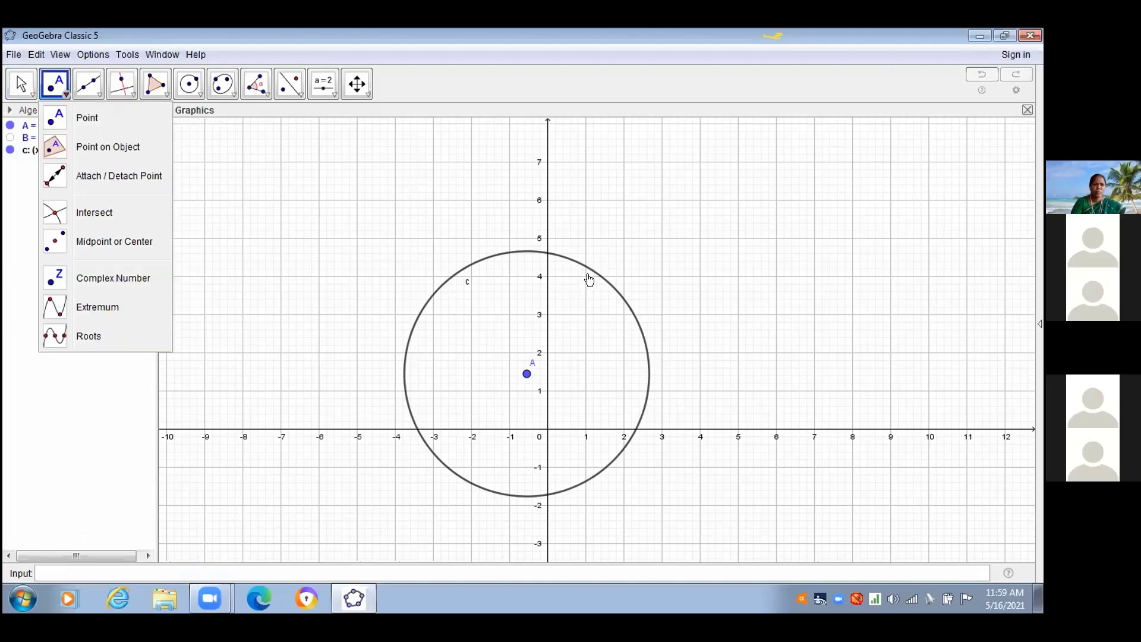
left_click(108, 146)
left_click(589, 274)
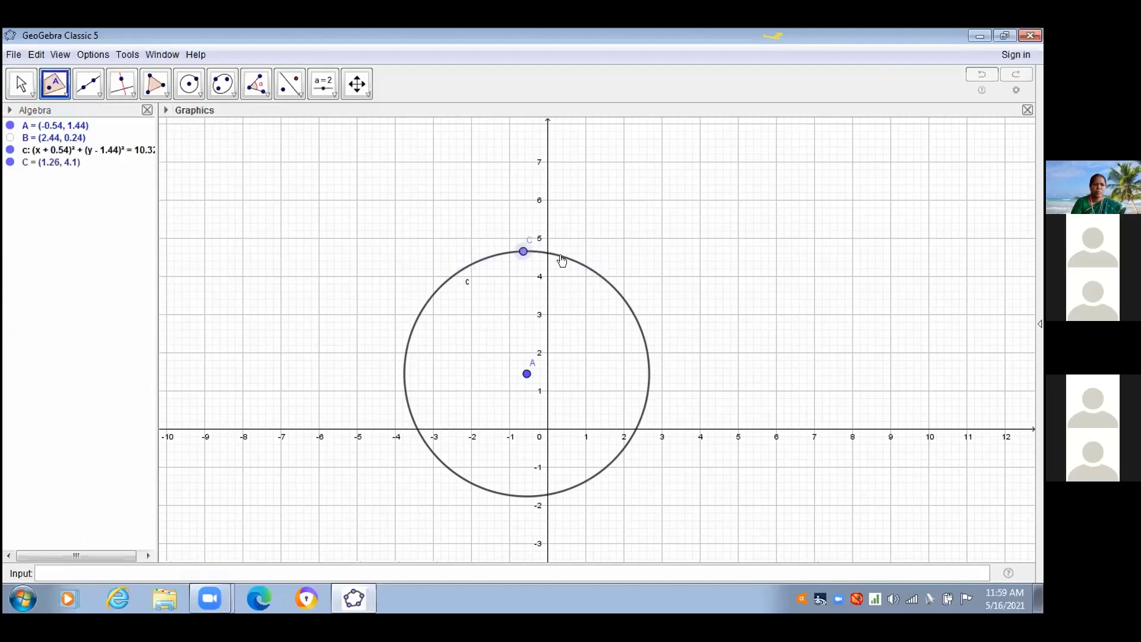
left_click_drag(571, 279, 553, 255)
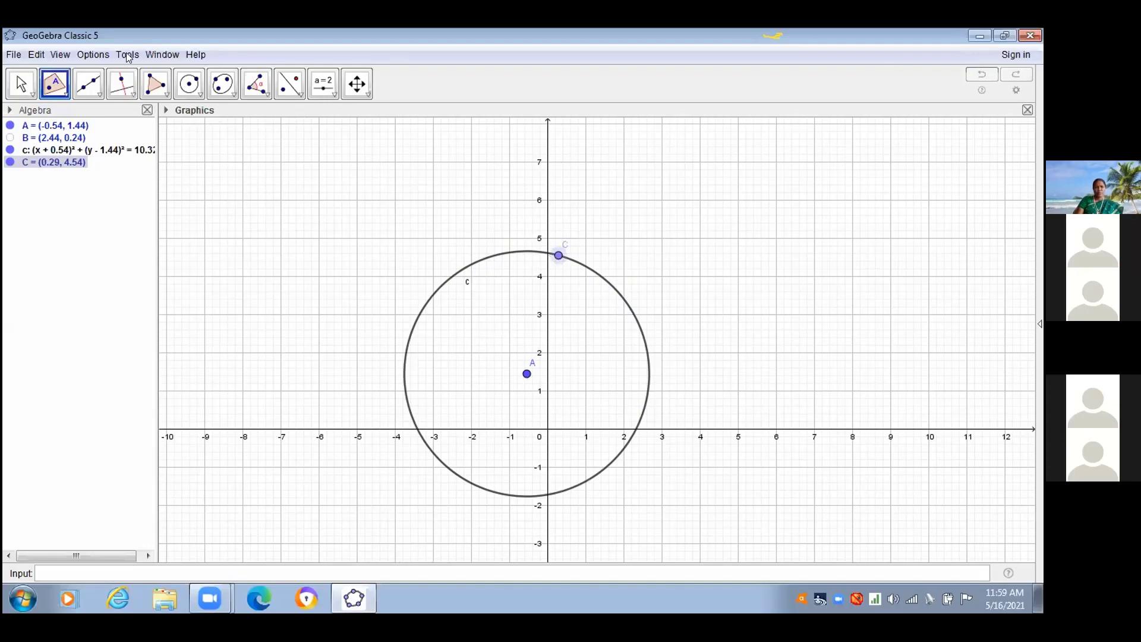
- Place a second point on the circle, moving it to about (2.03, 3.37) and point C to about (-1.92, 4.34)
left_click(61, 89)
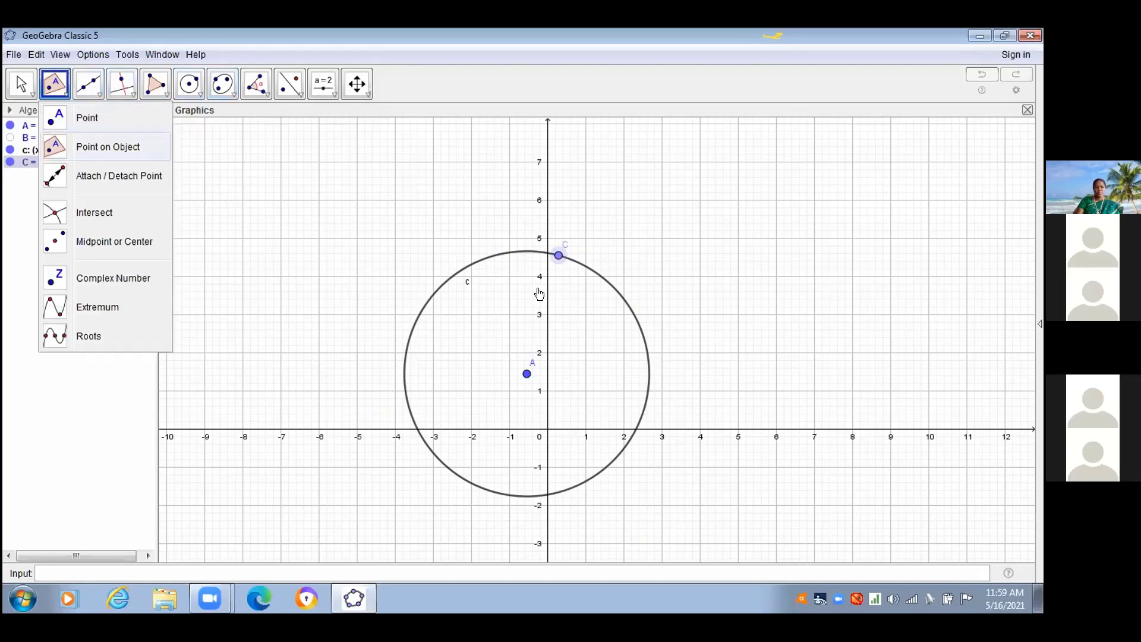
left_click(639, 326)
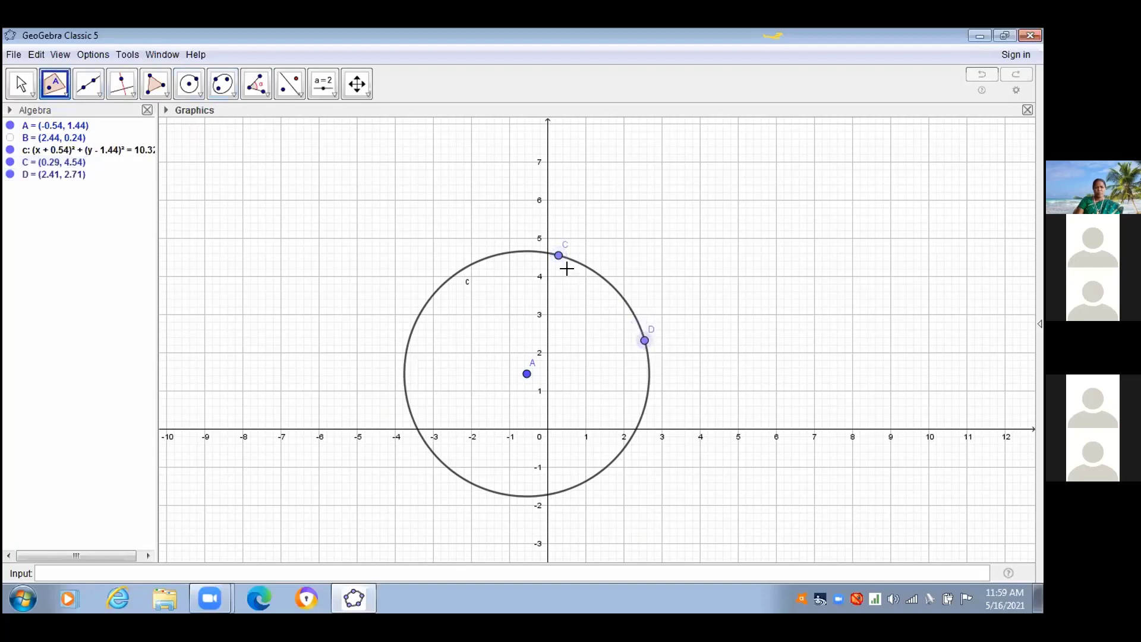
left_click_drag(557, 265, 463, 237)
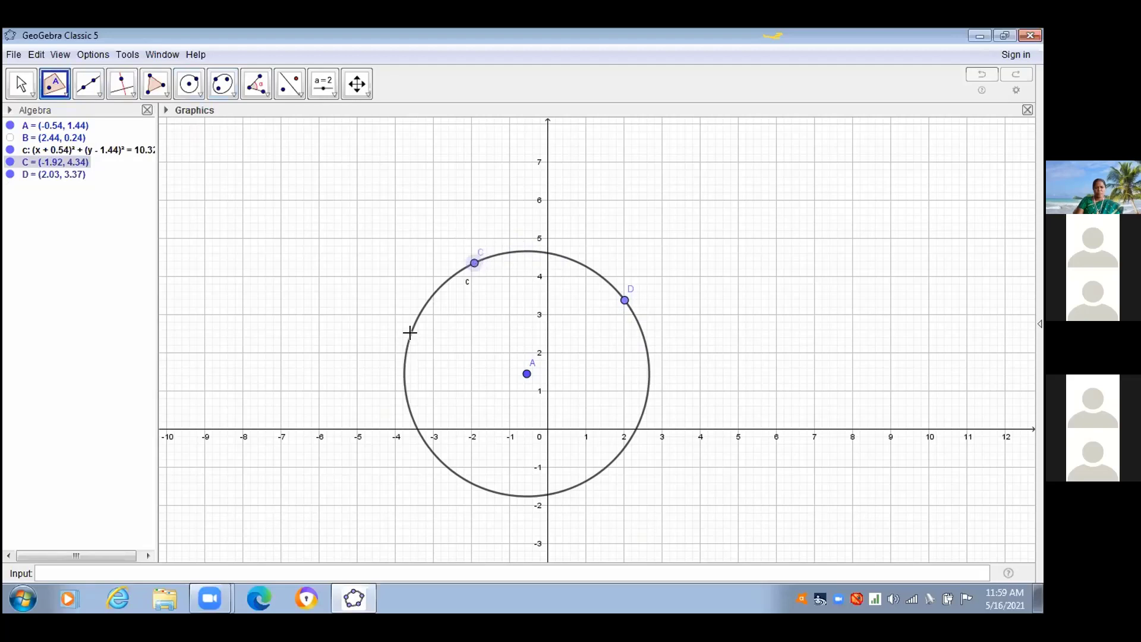
- Turn on animation for points C and D on the circle, and pause the motion
right_click(474, 263)
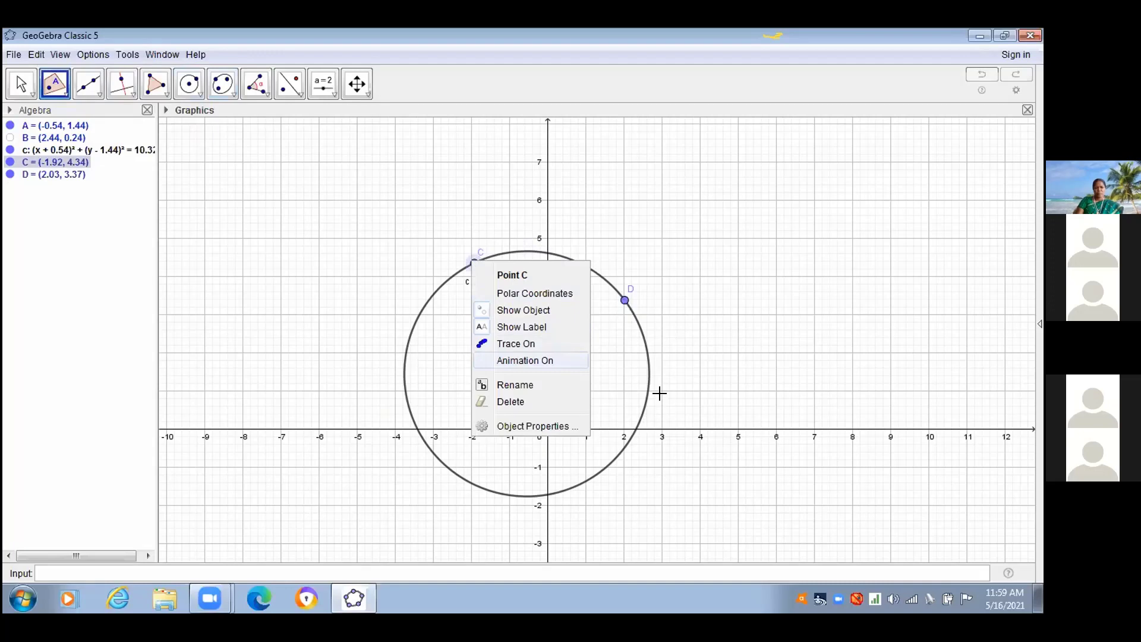
left_click(476, 363)
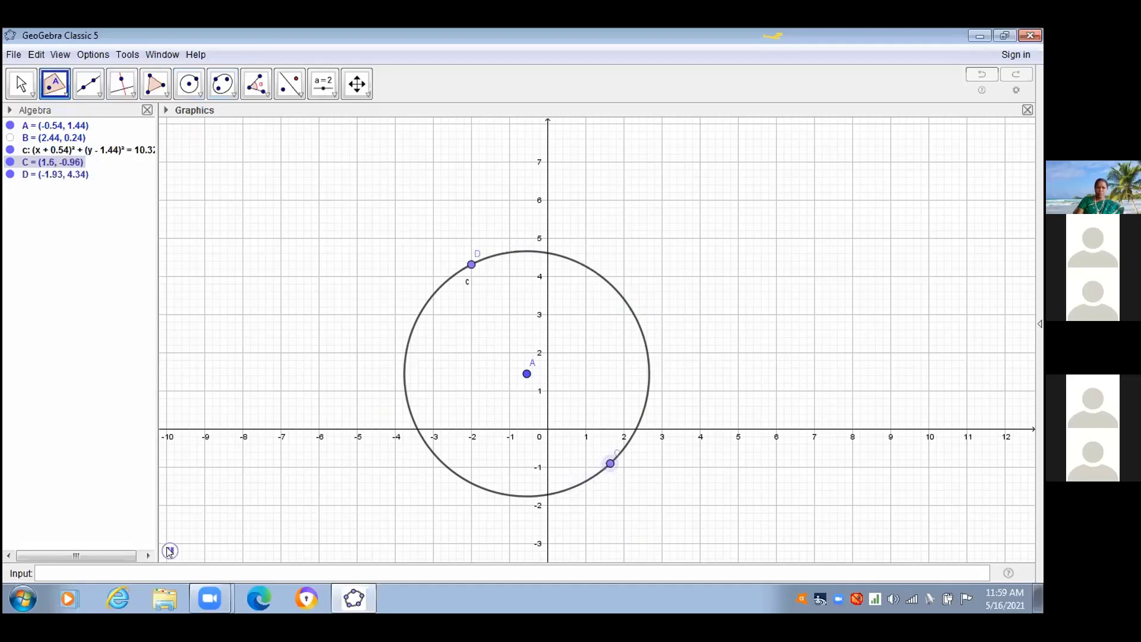
left_click(169, 551)
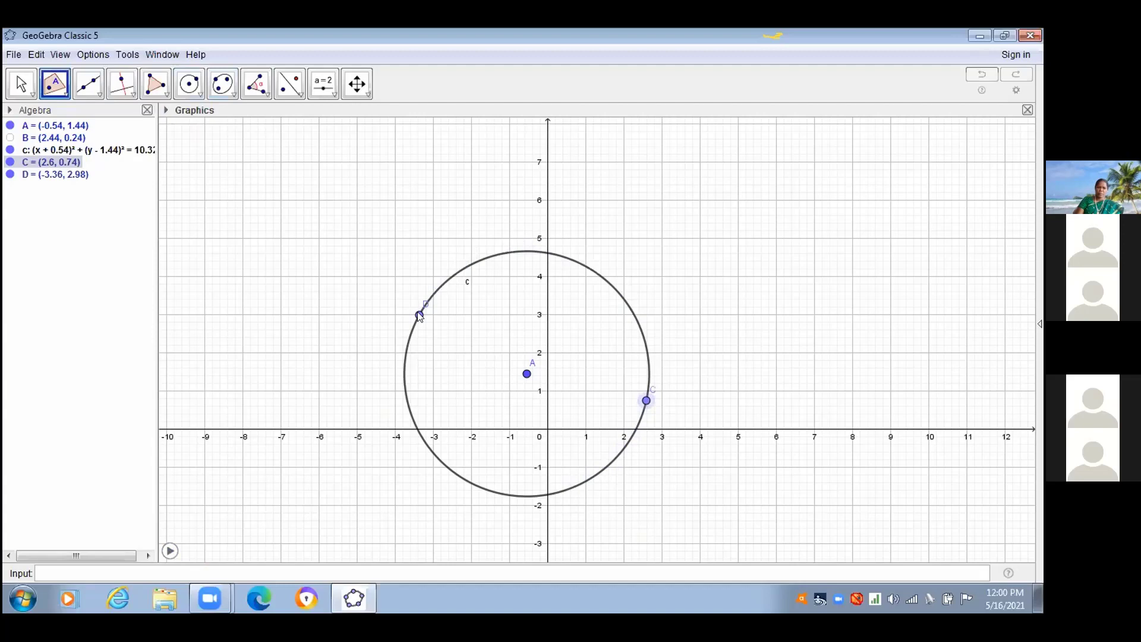
- Set point D's animation repeat to Decreasing in its properties and play the animation
right_click(419, 316)
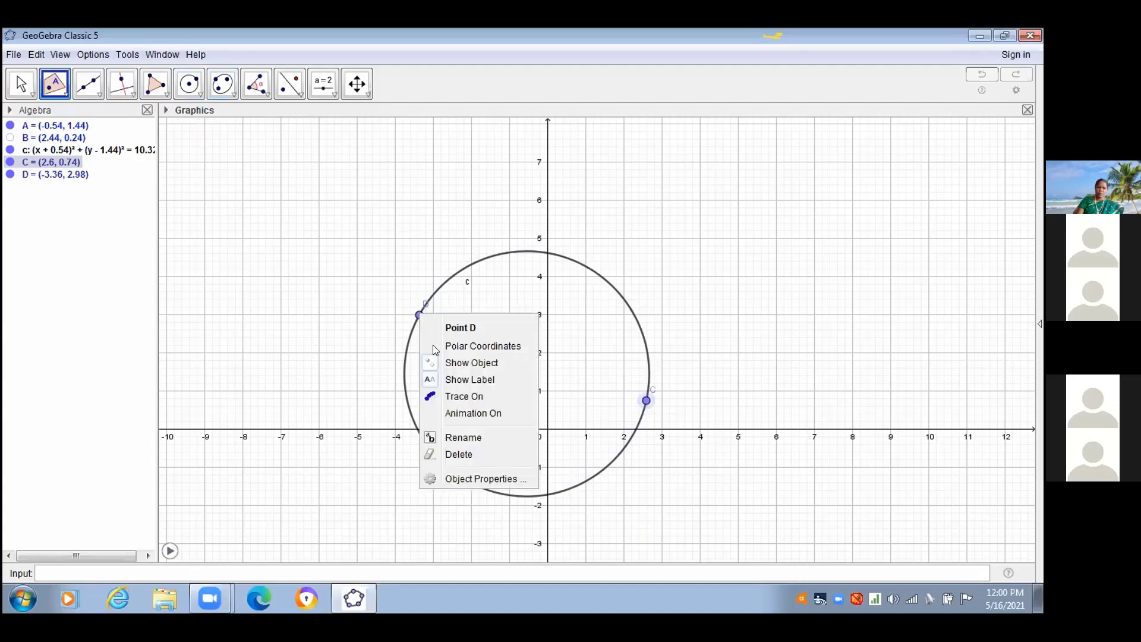
left_click(456, 477)
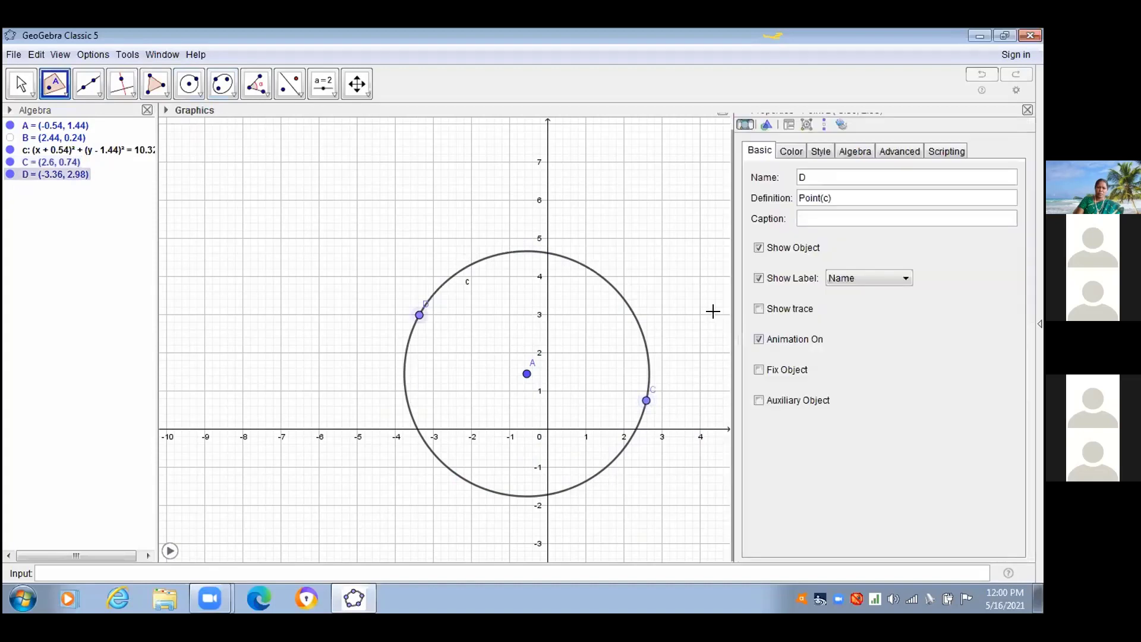
left_click(859, 150)
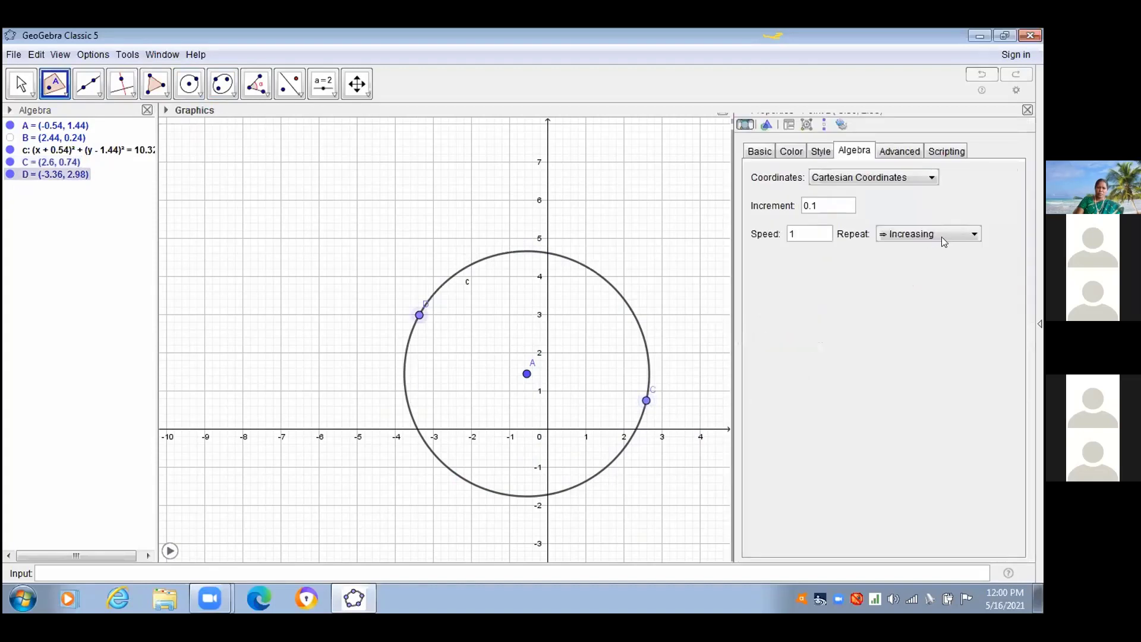
left_click(975, 239)
left_click(932, 277)
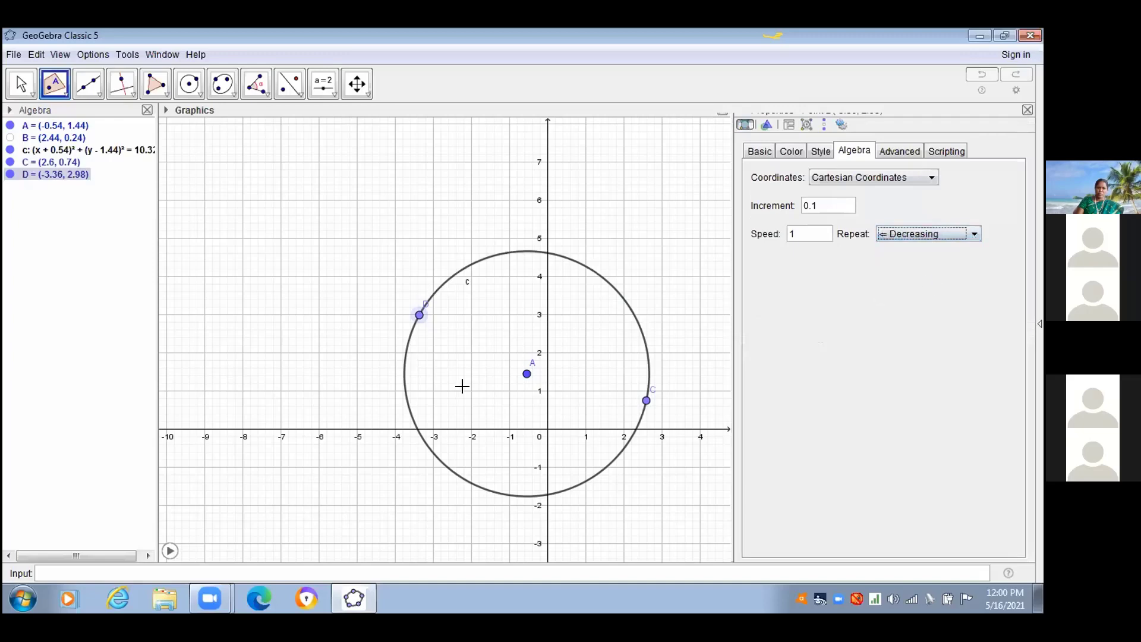
left_click(170, 551)
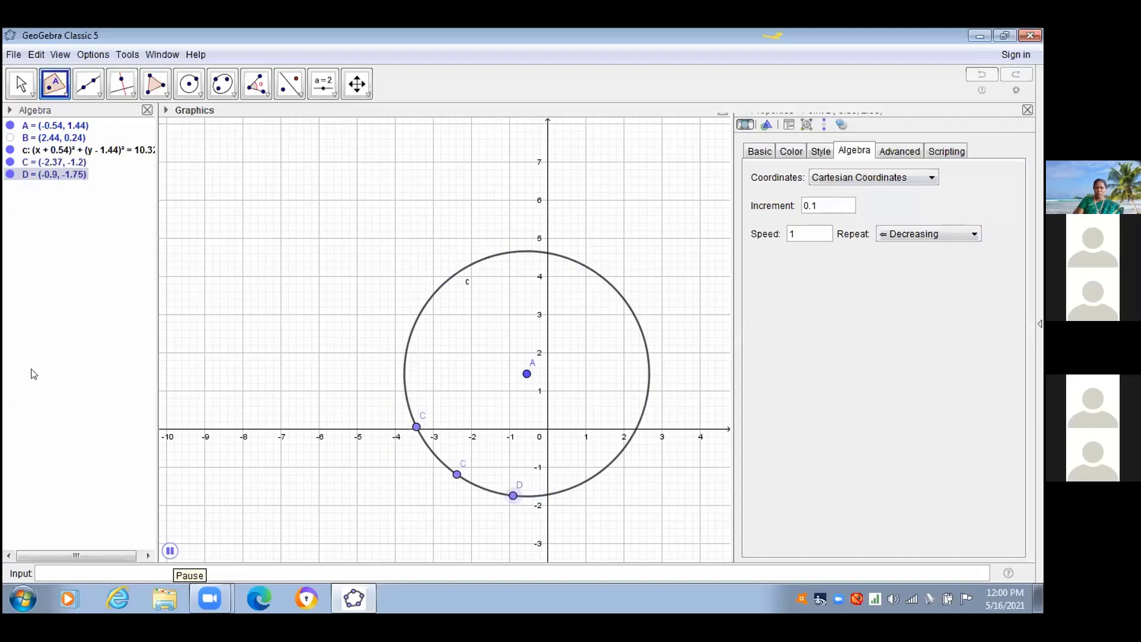
- Change point D's animation repeat to Oscillating and close its properties
left_click(975, 234)
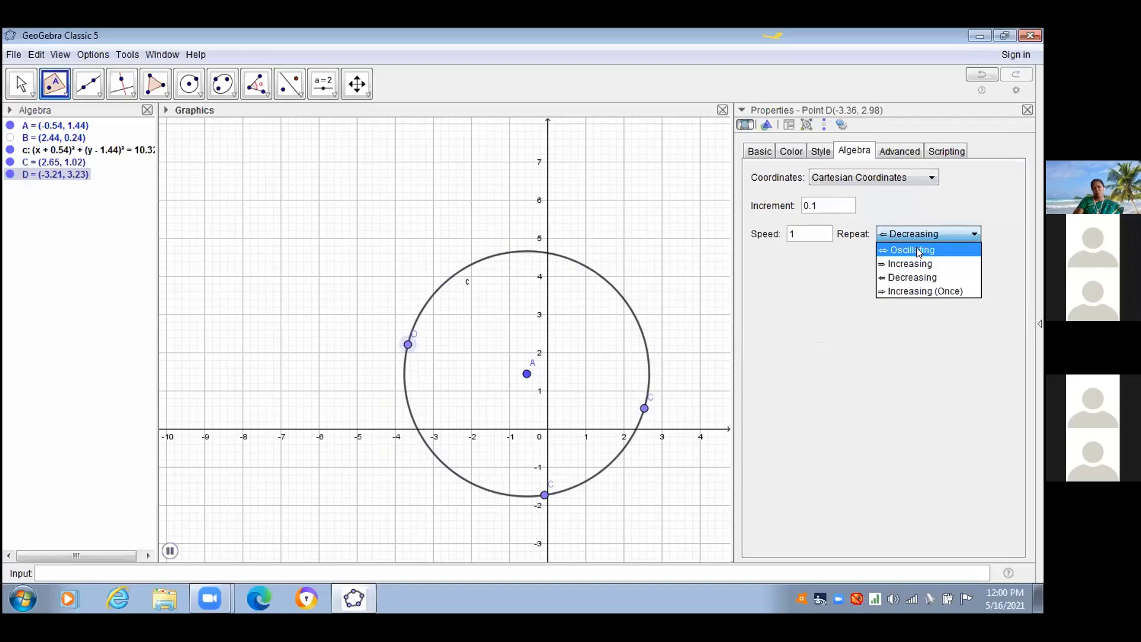
left_click(916, 249)
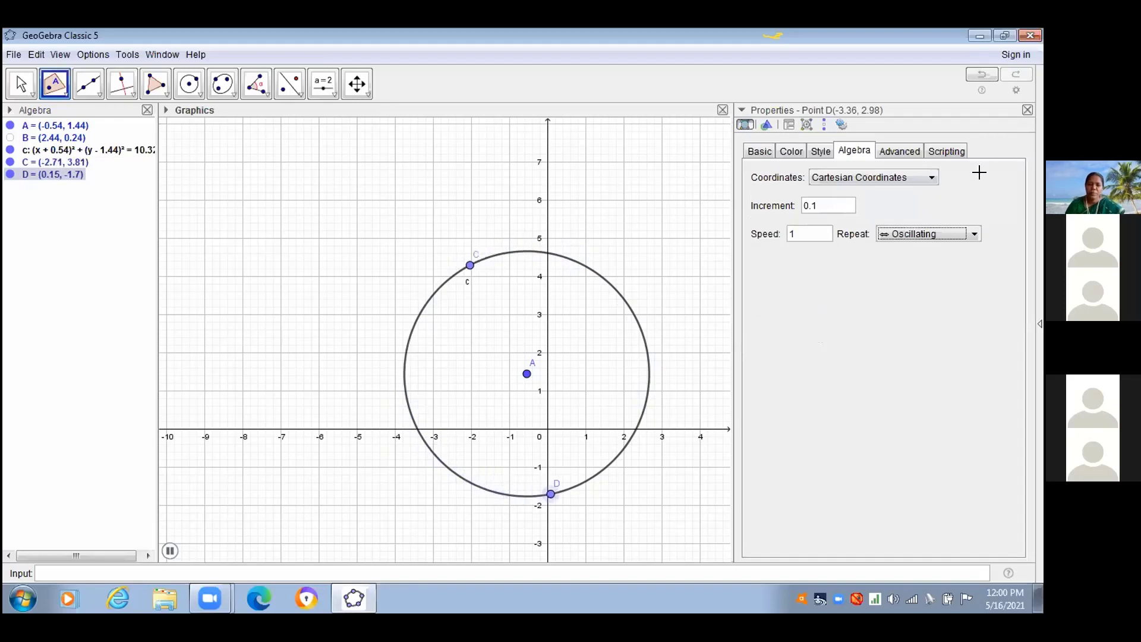
left_click(1027, 110)
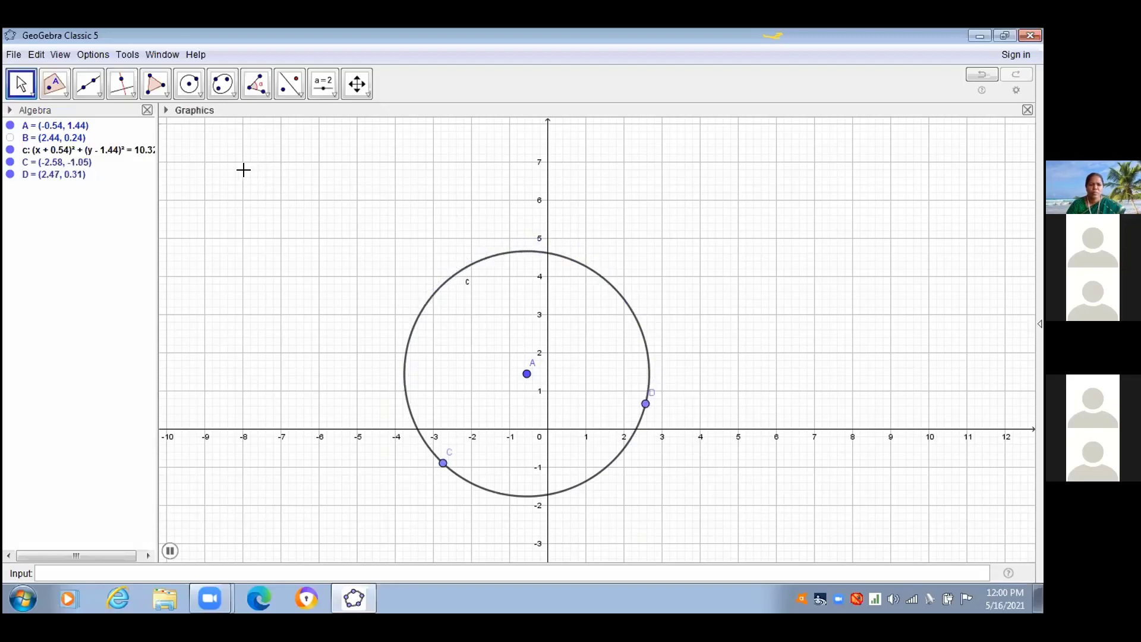
- Hide the grid and the axes in the Graphics view
right_click(261, 168)
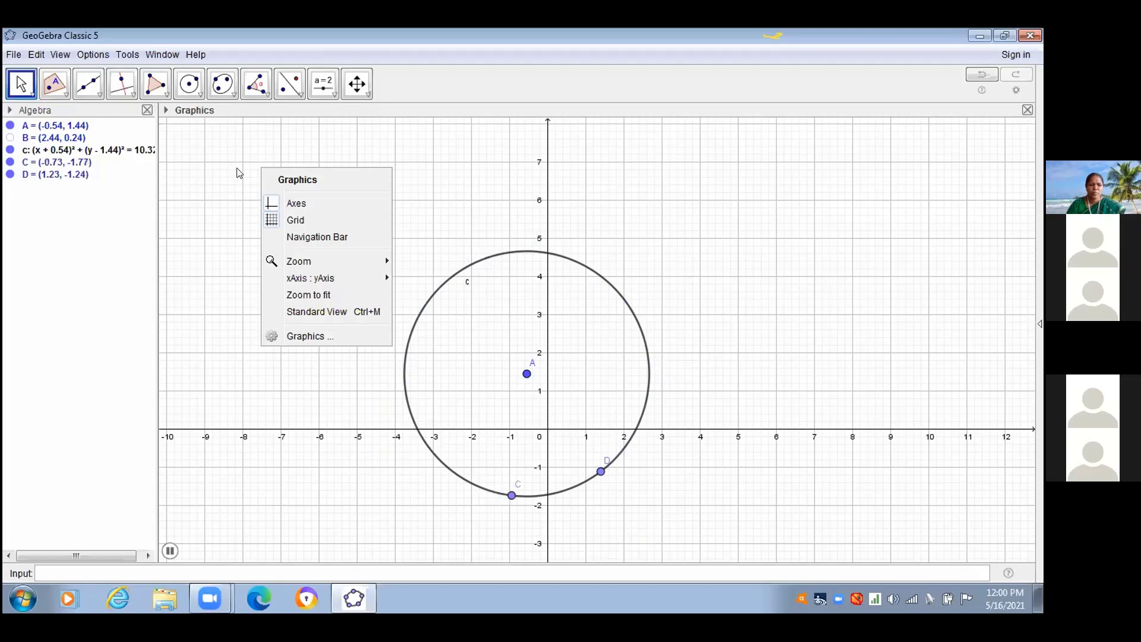
right_click(257, 214)
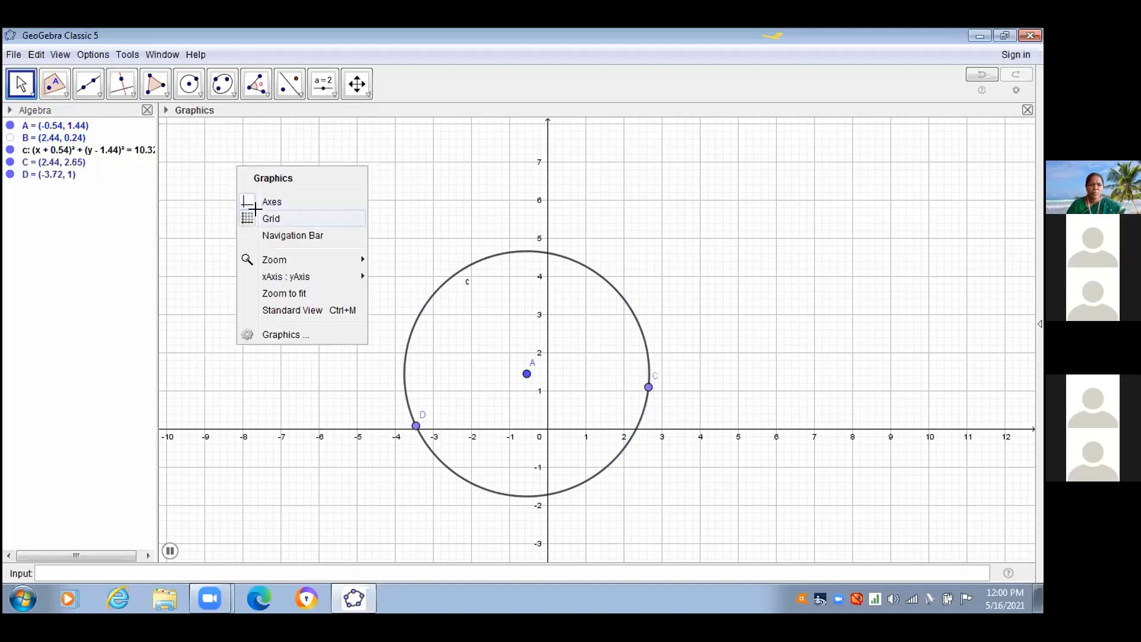
left_click(270, 218)
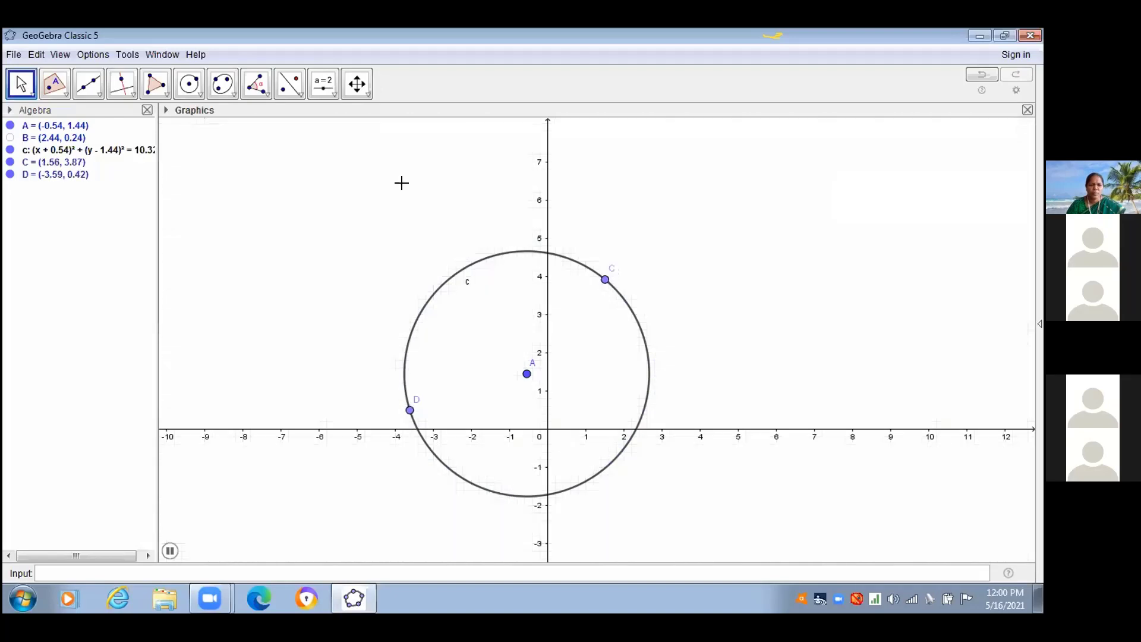
right_click(338, 179)
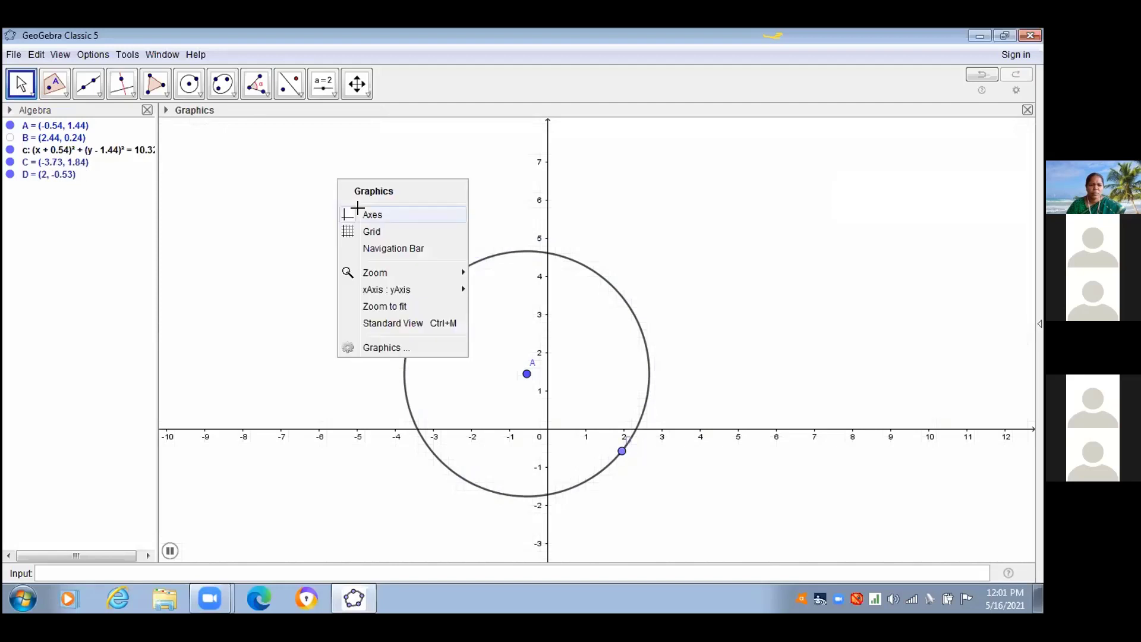
left_click(357, 209)
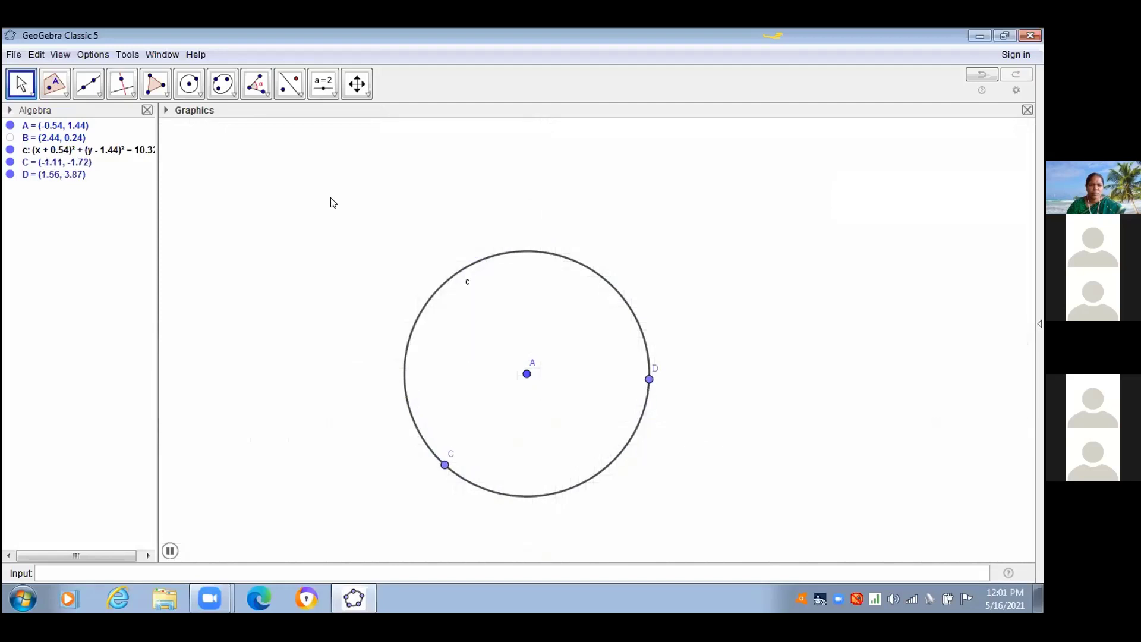
- Change the Graphics view's background color to light yellow and close its preferences
right_click(333, 203)
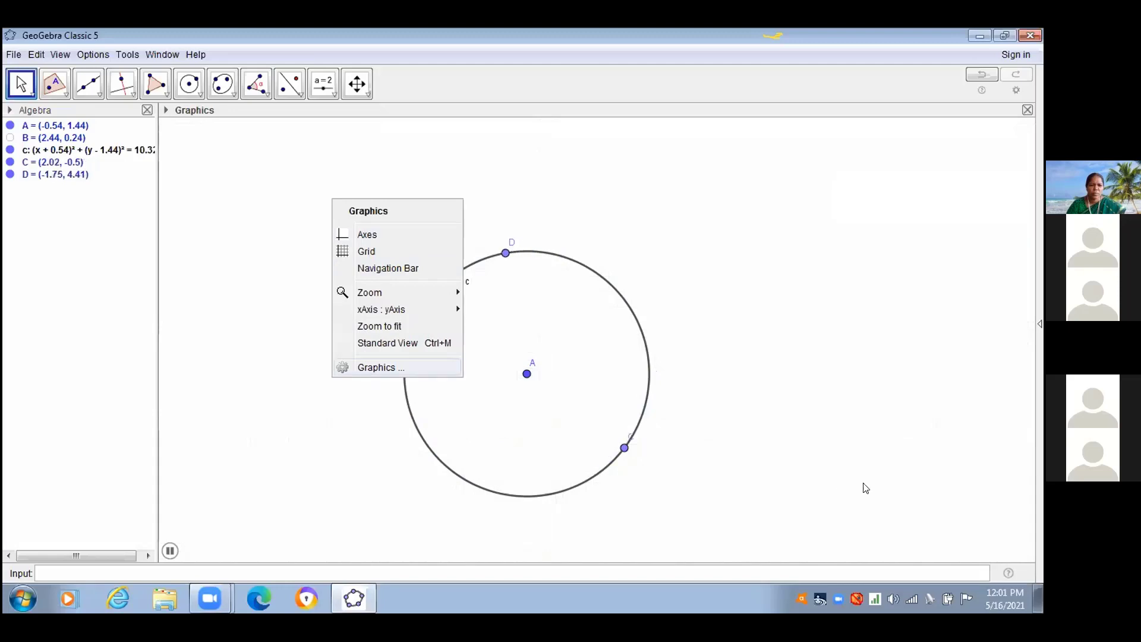
left_click(376, 368)
left_click(876, 477)
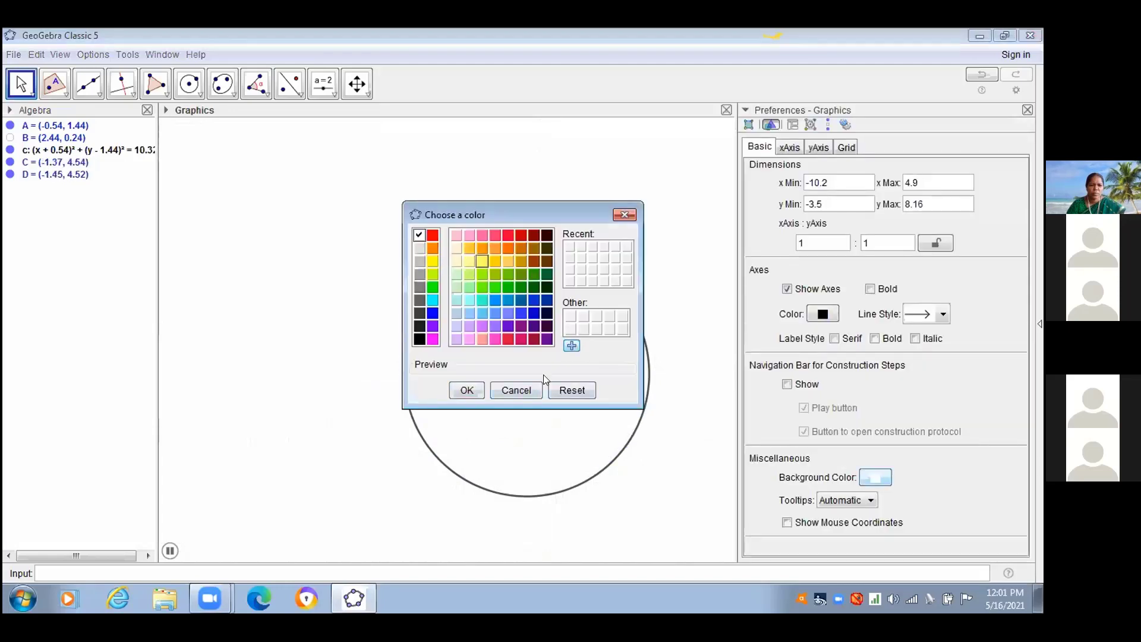
left_click(467, 390)
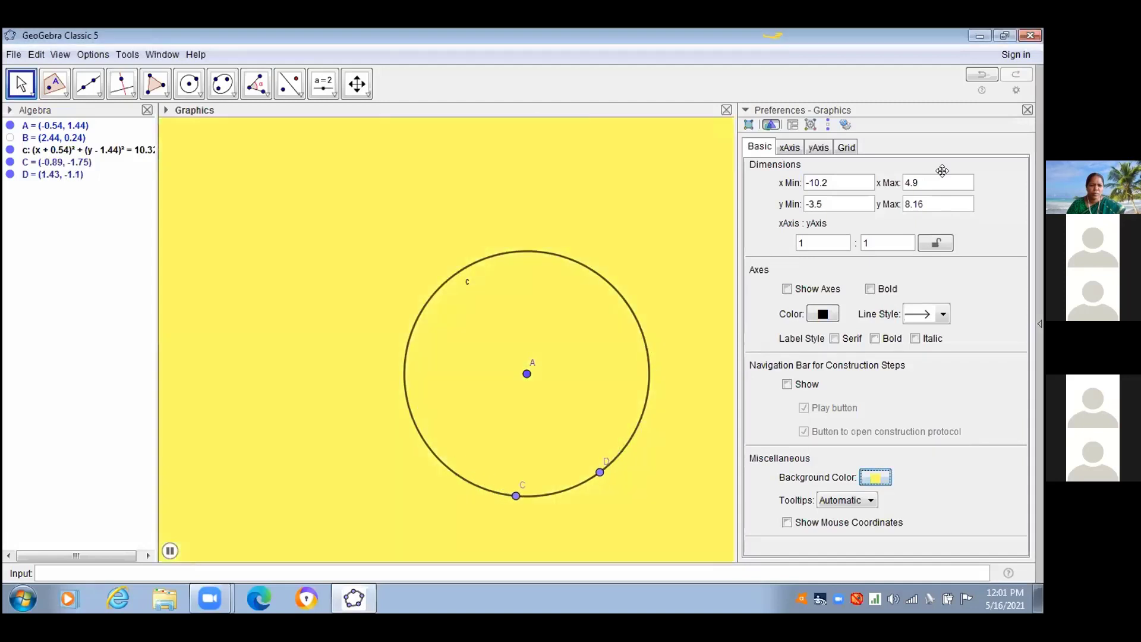
left_click(1028, 110)
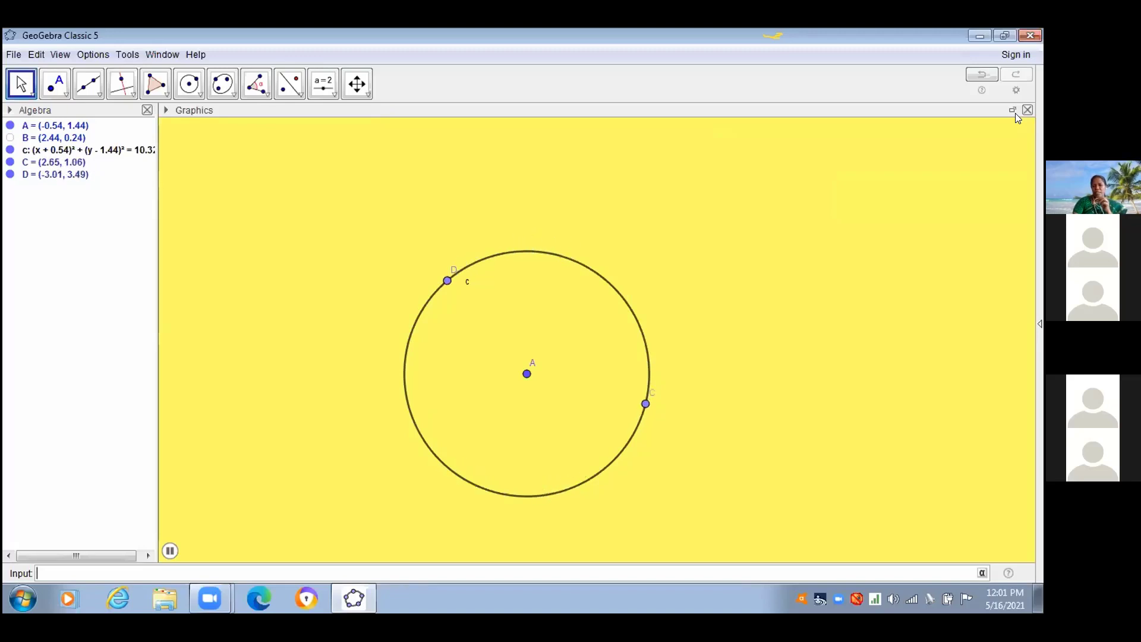
- Draw three larger concentric circles centered at A, through points at about (4.42, 0.56), (6.2, 0.76) and (3.68, 0.82)
left_click(178, 87)
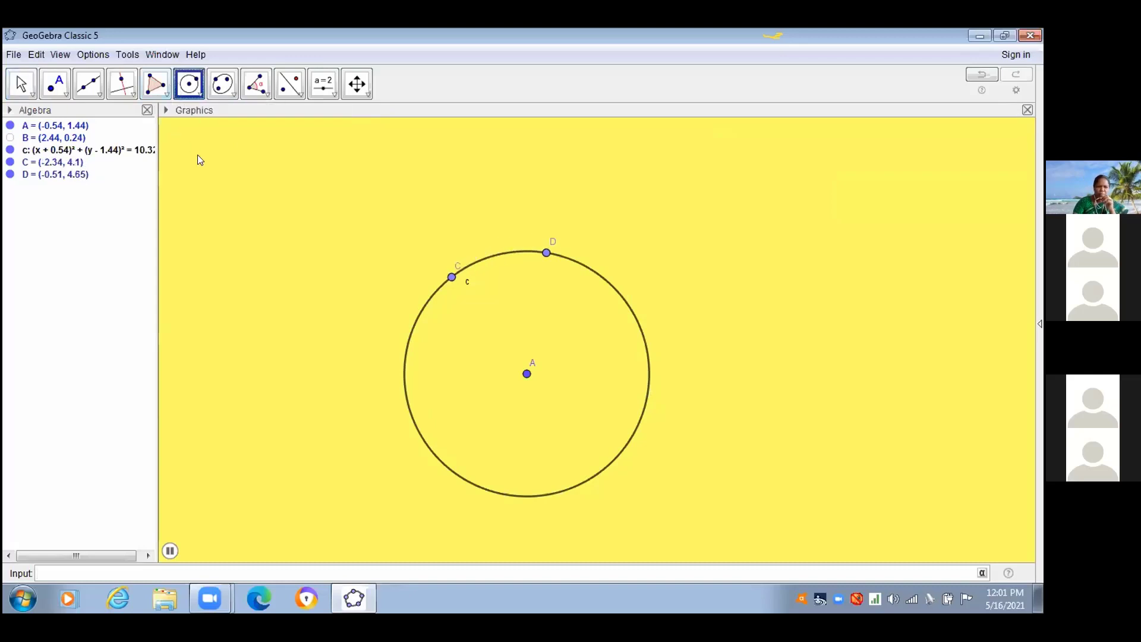
left_click(189, 84)
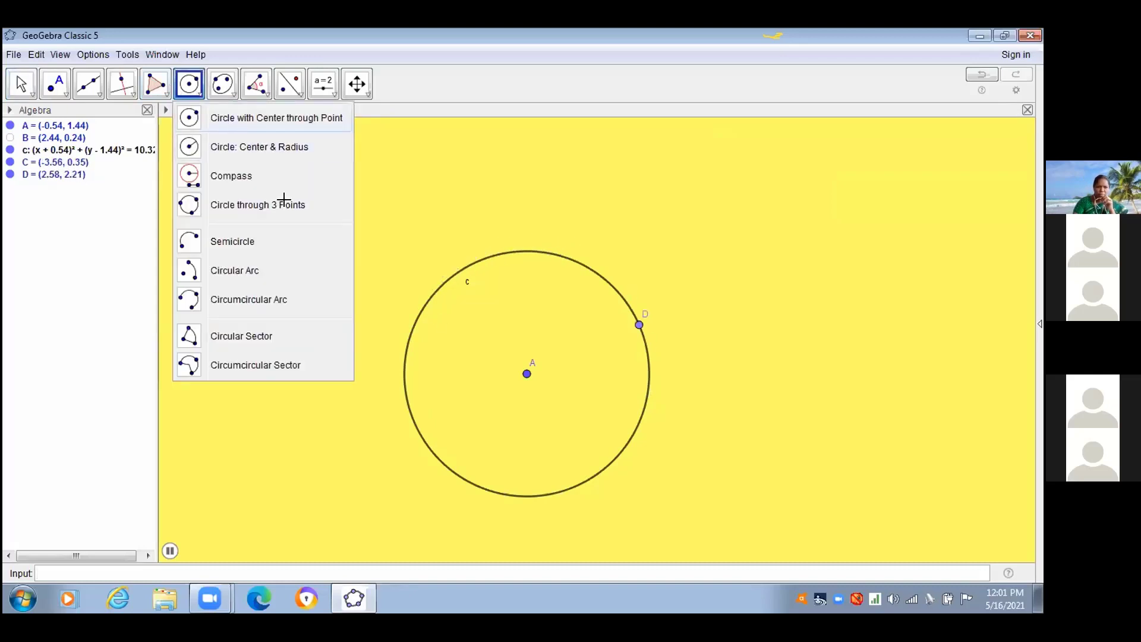
left_click(528, 385)
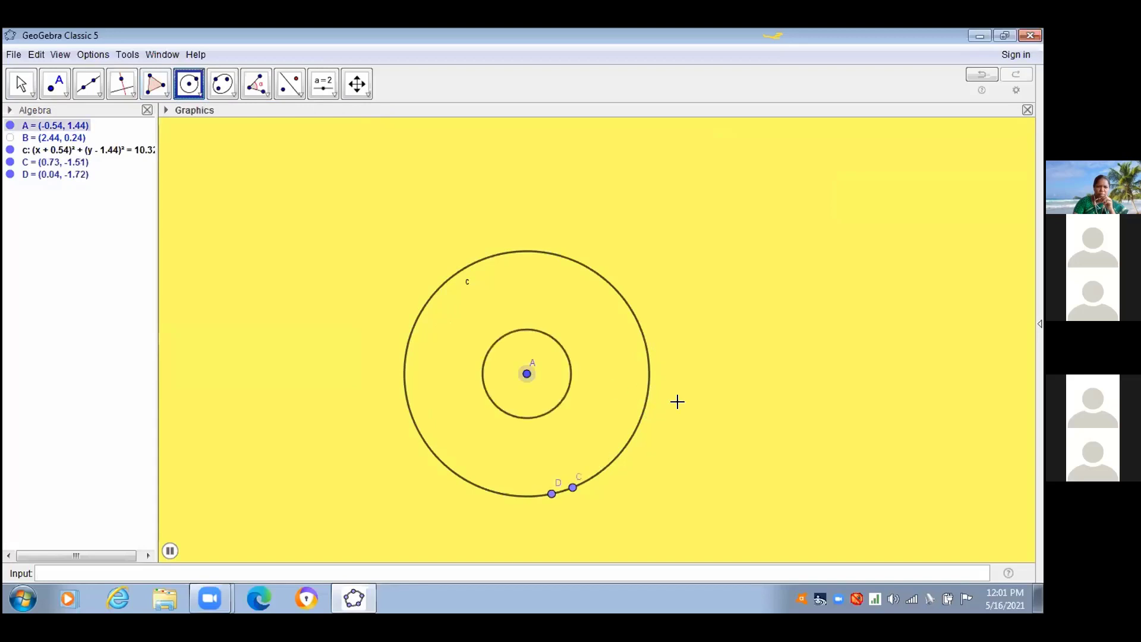
left_click(716, 407)
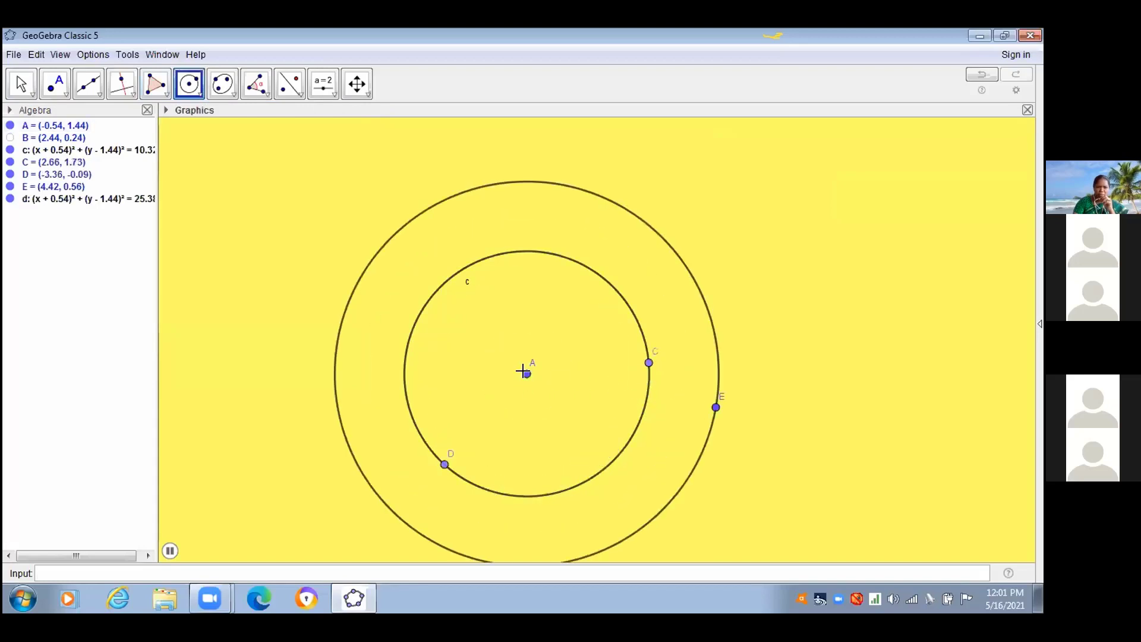
left_click(784, 400)
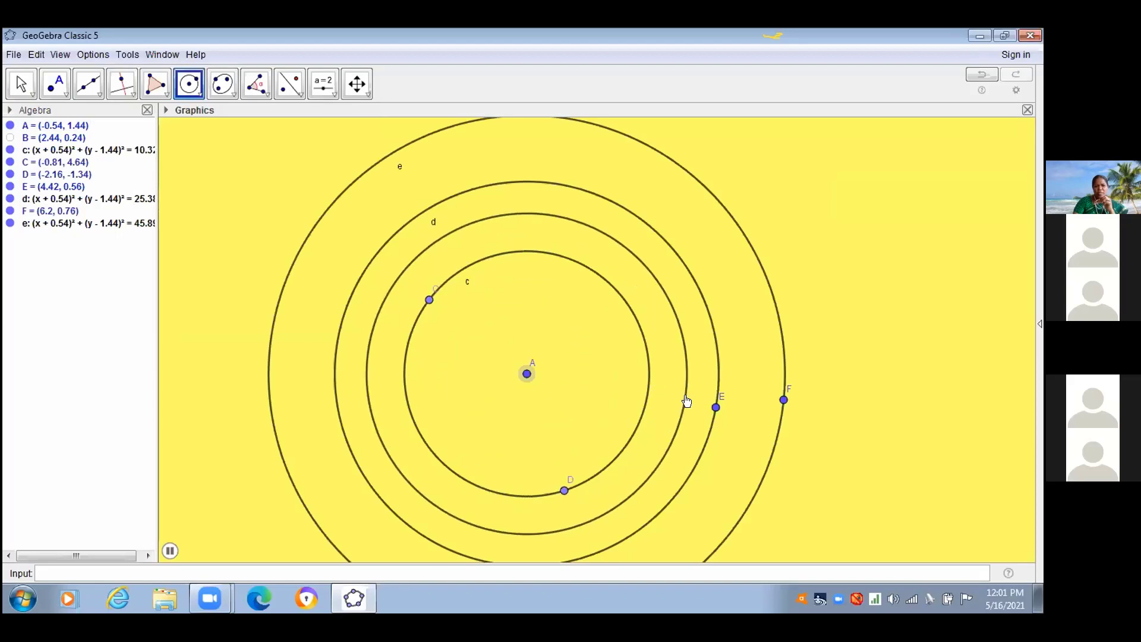
left_click(687, 397)
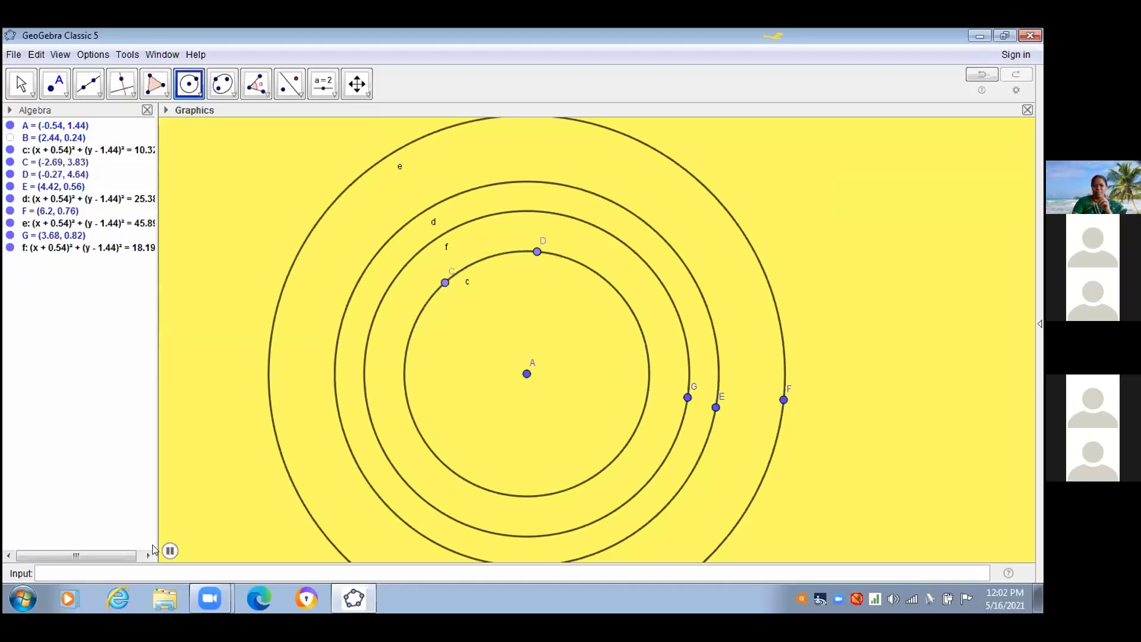
- Pause the animation, move point D slightly along the inner circle, and rename it atom
left_click(170, 550)
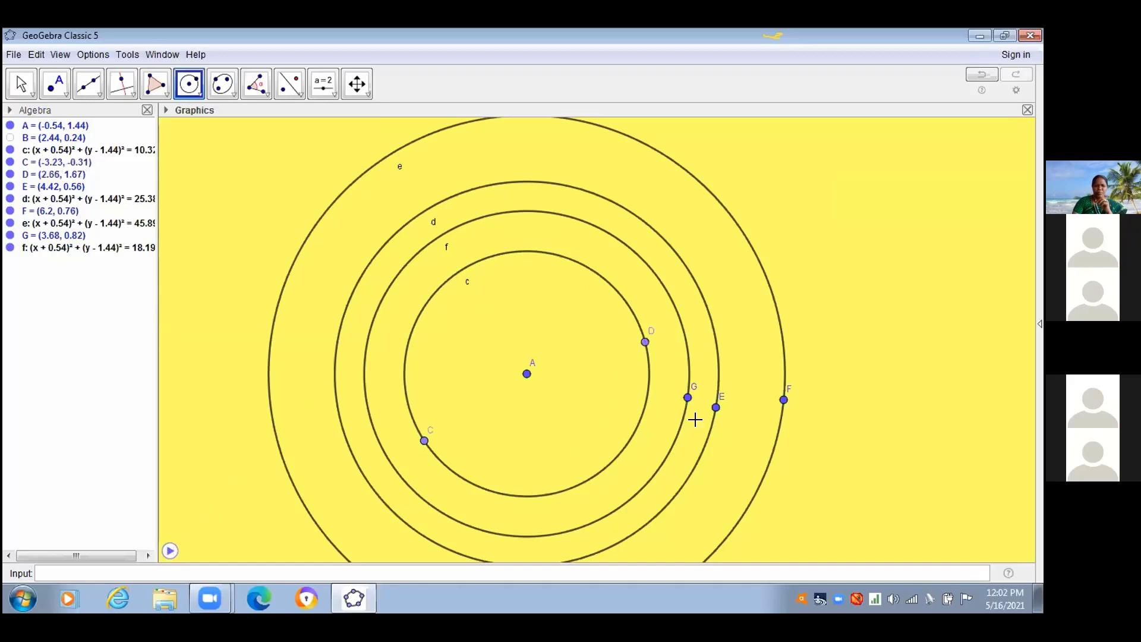
left_click_drag(646, 344, 647, 369)
right_click(648, 367)
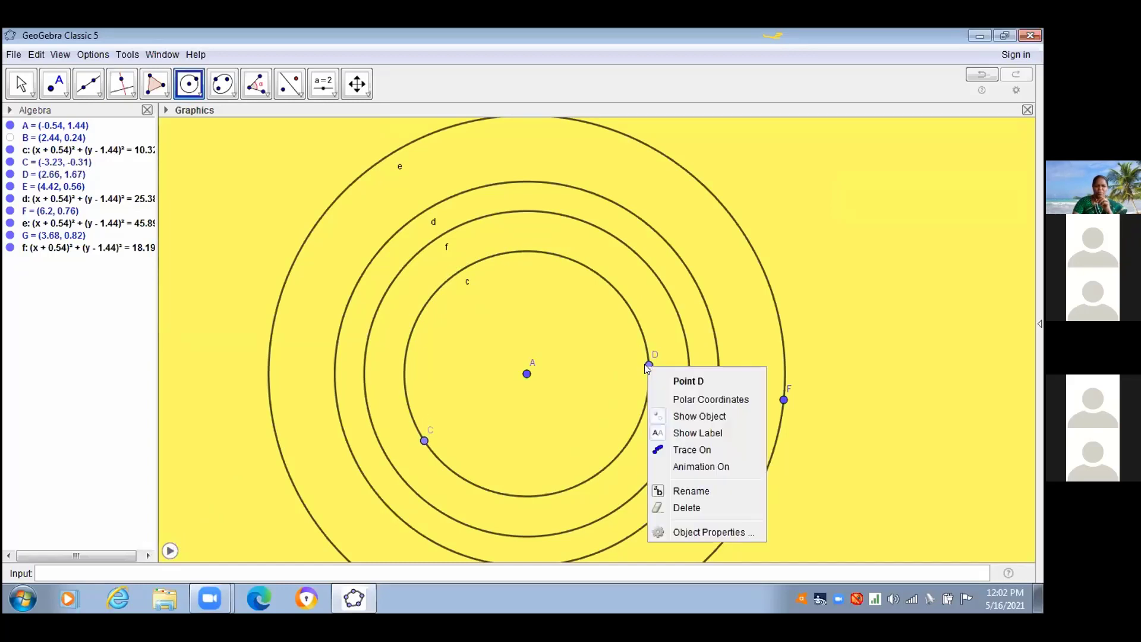
left_click(691, 491)
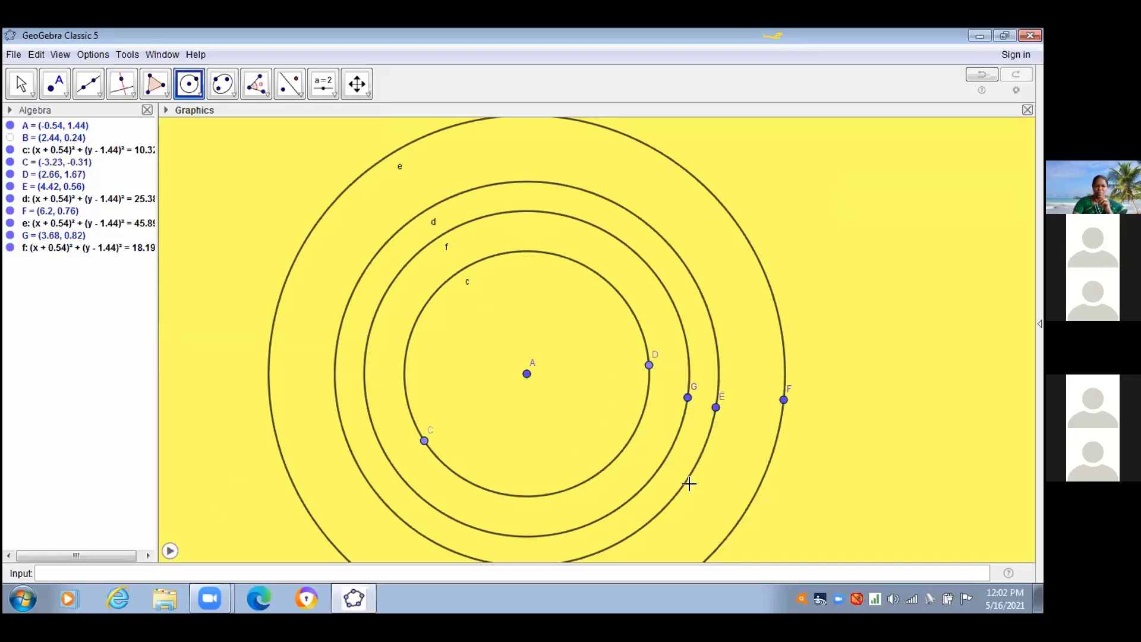
left_click(429, 306)
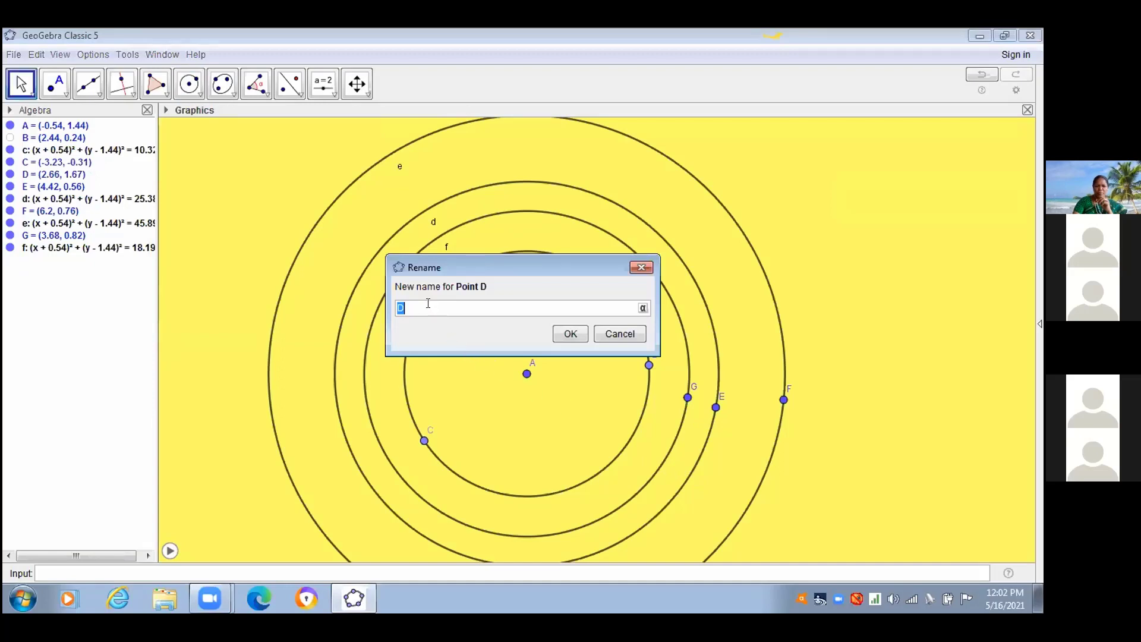
key("BackSpace")
type("at")
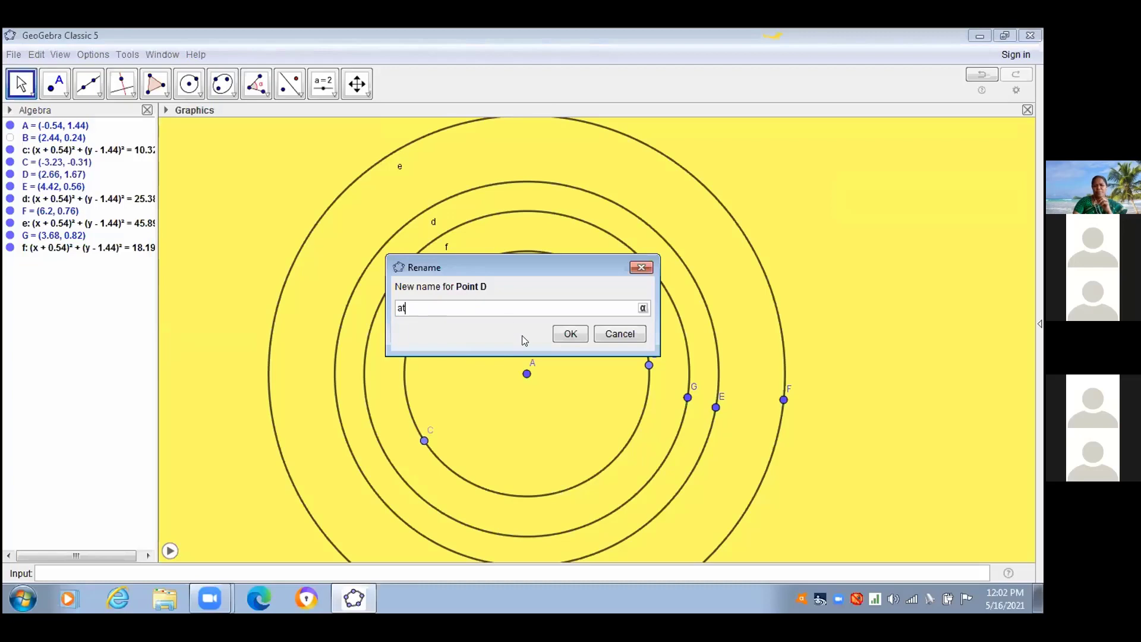
type("om")
key("Return")
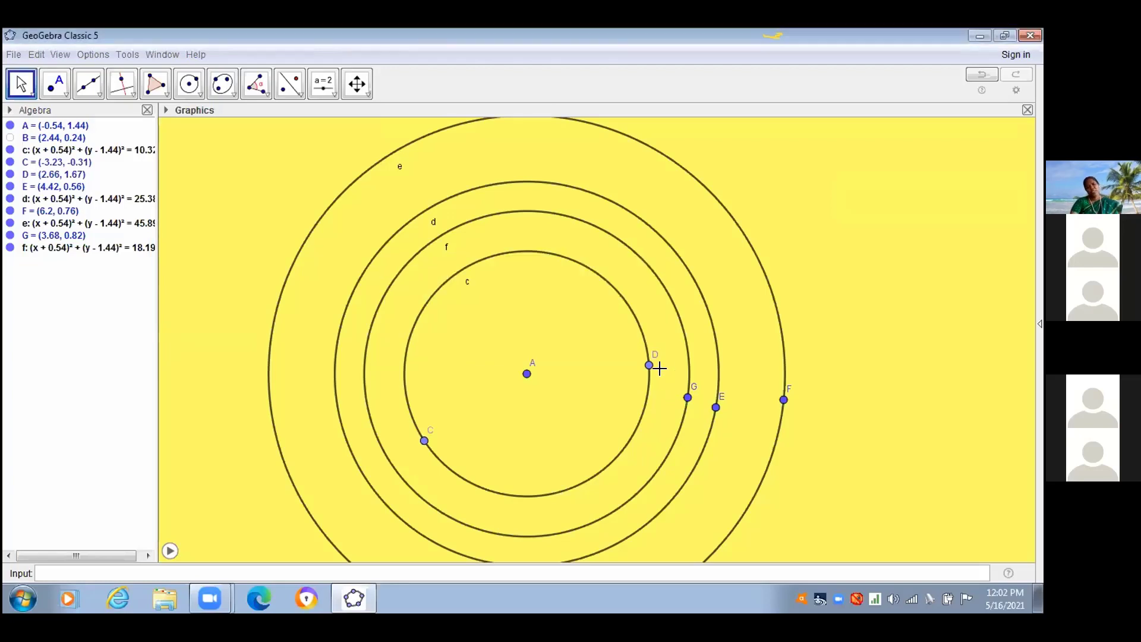
- Give the point atom a filled diamond style and point size 9, then close its properties and deselect it
right_click(661, 357)
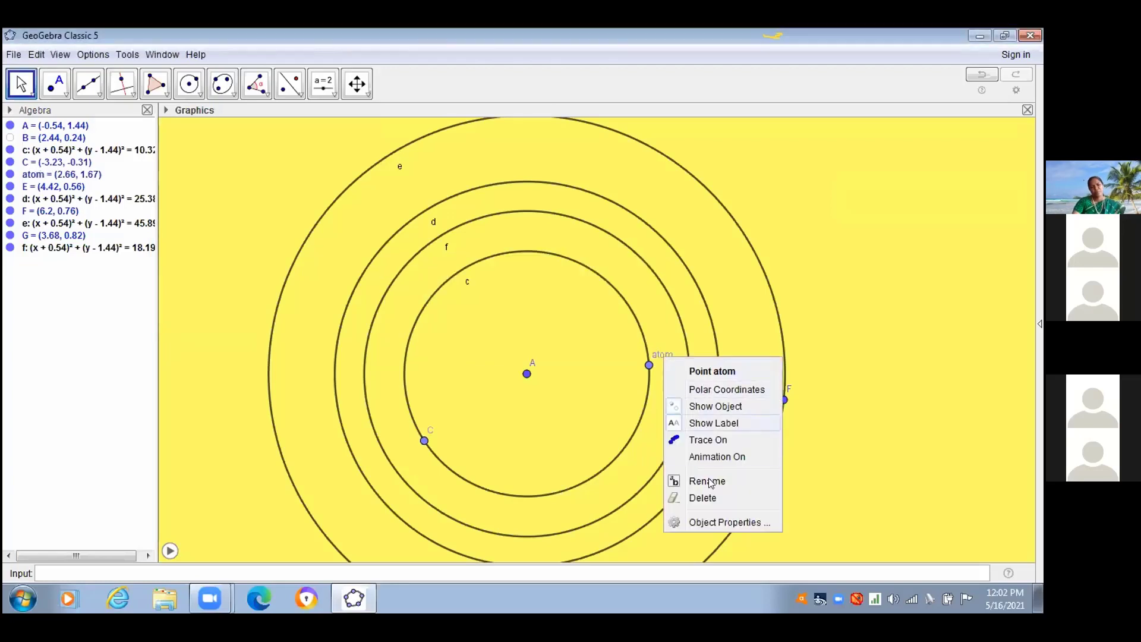
left_click(707, 522)
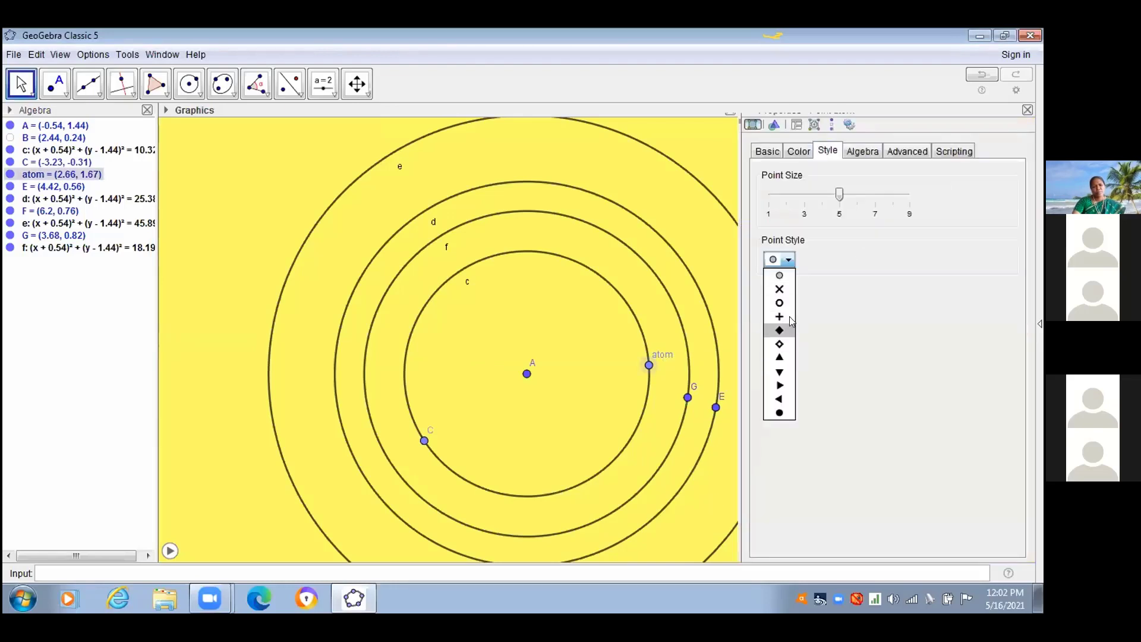
left_click(780, 330)
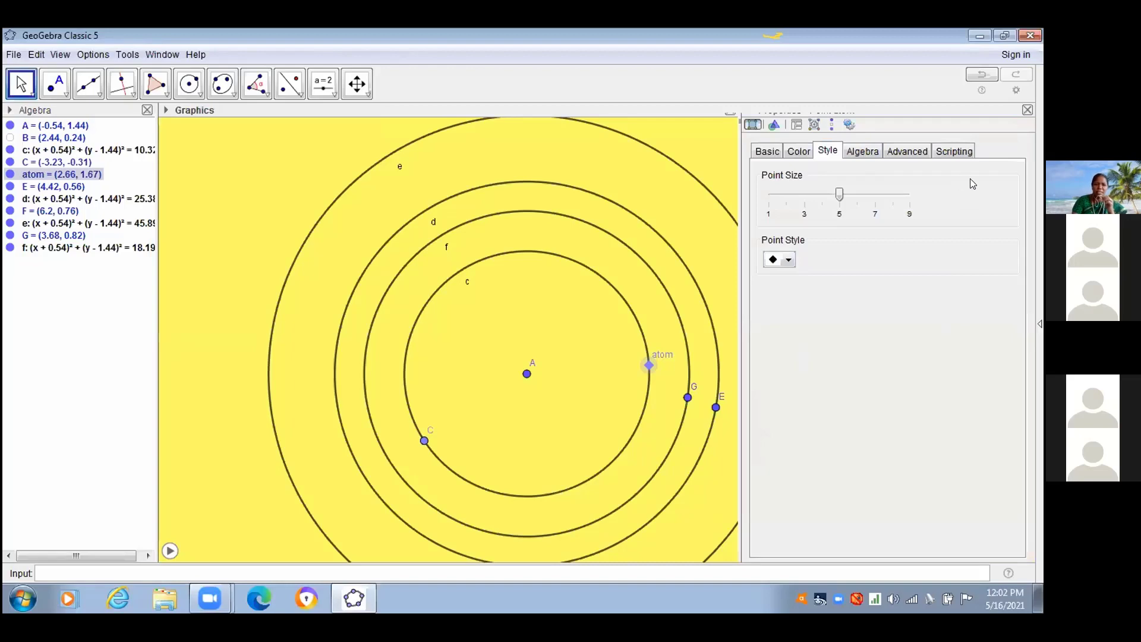
key("Right")
key("Right")
key("Right")
key("Right")
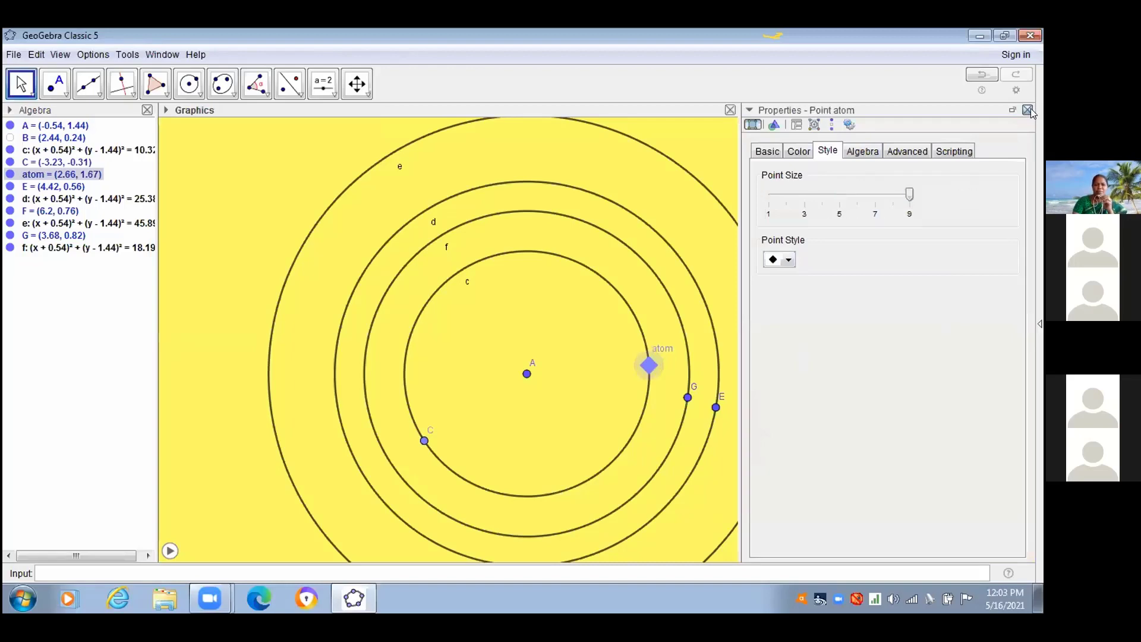
left_click(1028, 110)
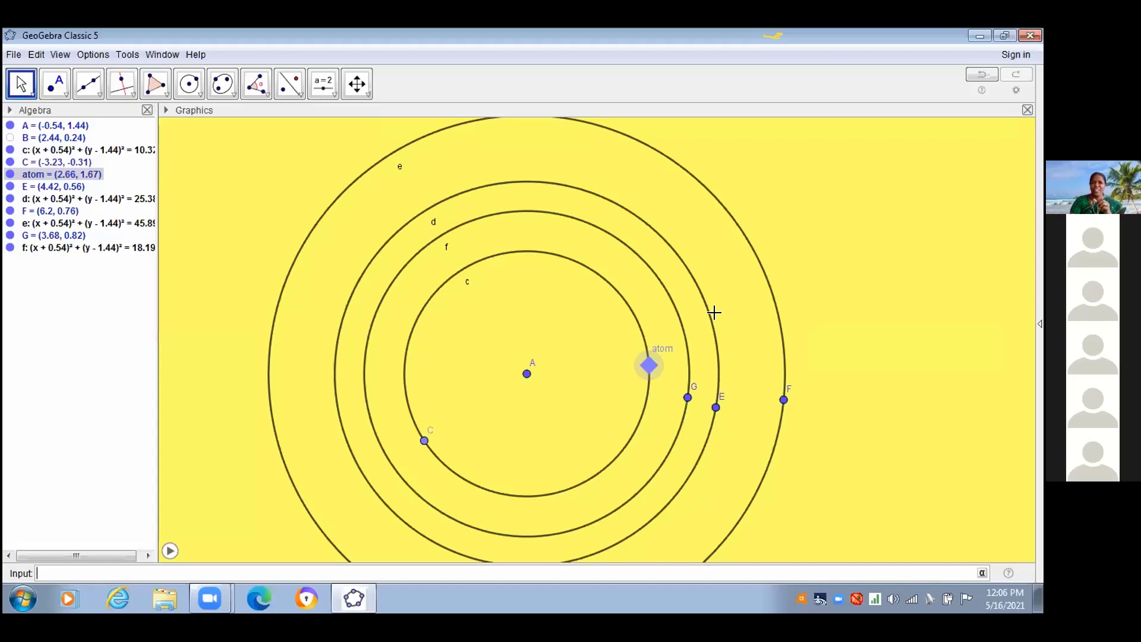
left_click(47, 428)
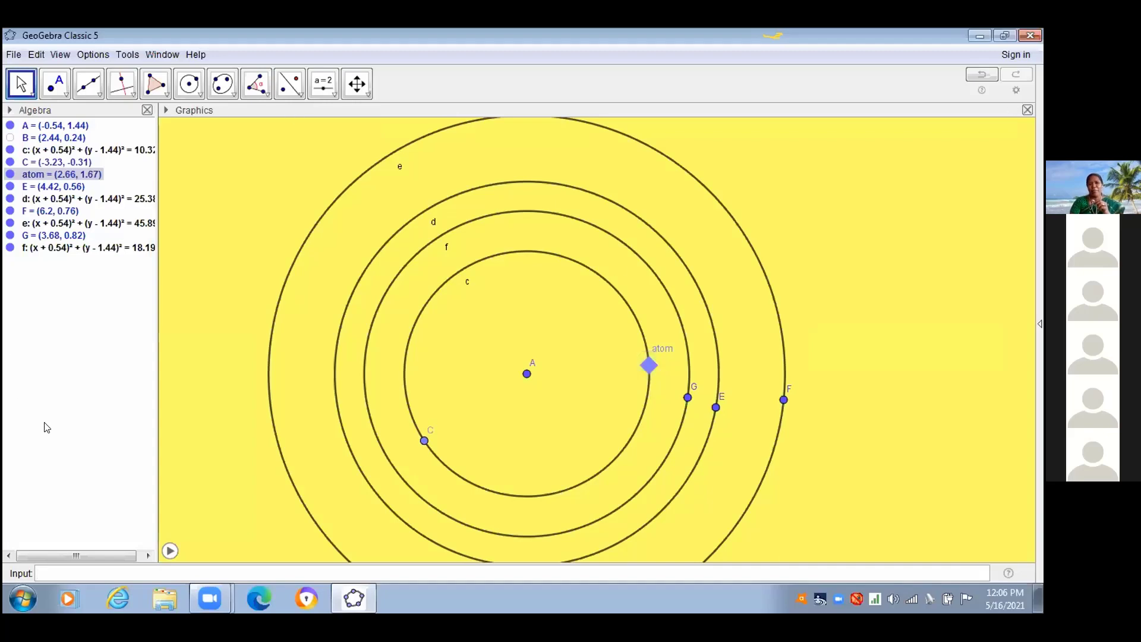